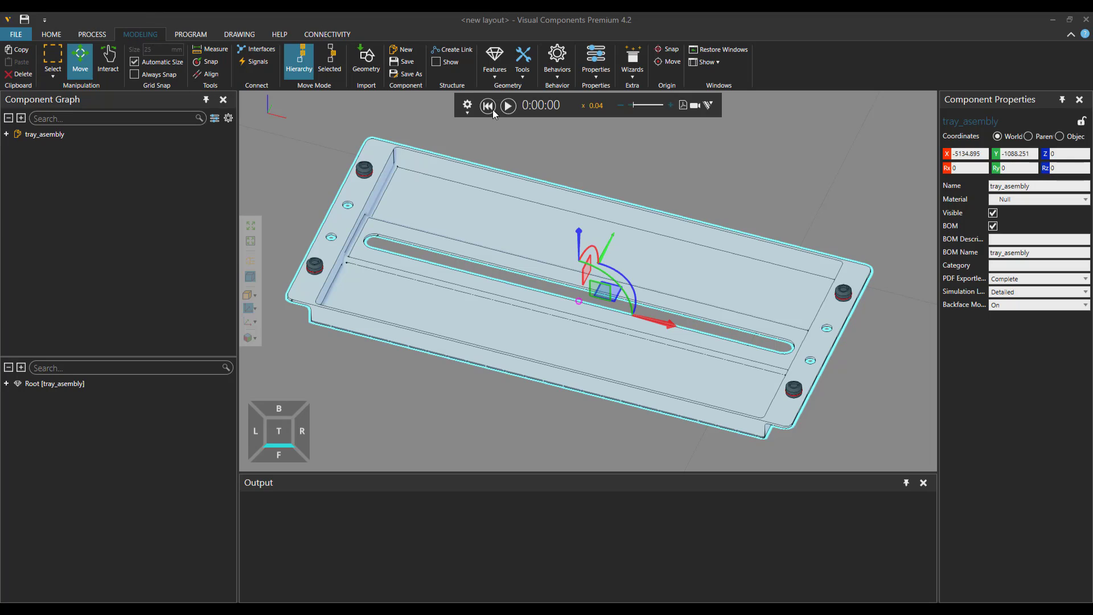
pyautogui.click(523, 71)
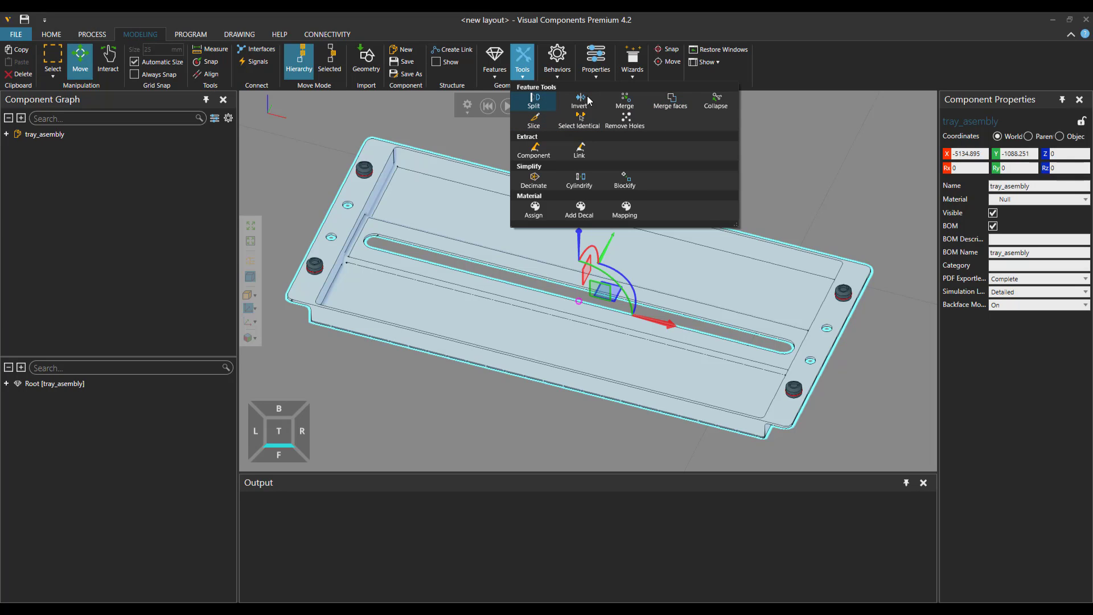
pyautogui.click(525, 67)
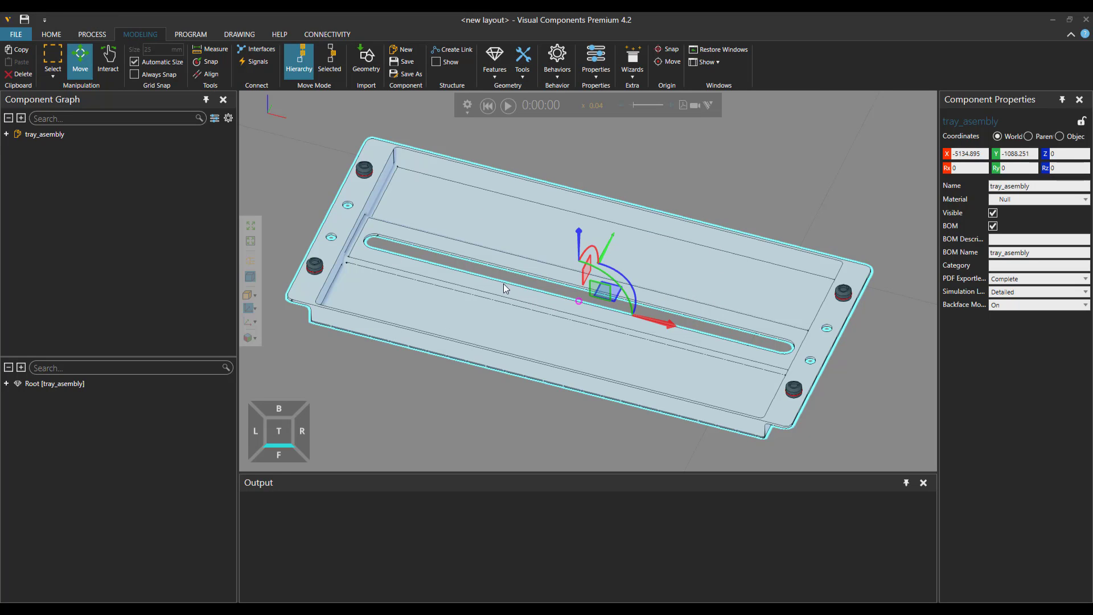
pyautogui.moveTo(493, 279); pyautogui.dragTo(491, 284, button='right')
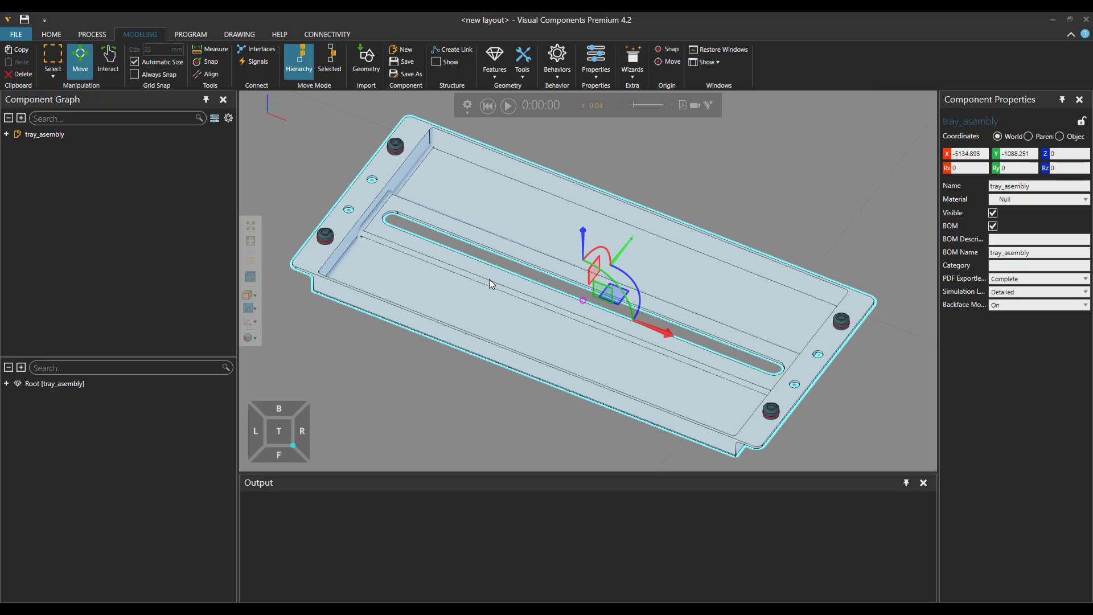
# Start Select Identical at the Feature level and pick a whole corner cap, followed by the tray body.
pyautogui.click(524, 60)
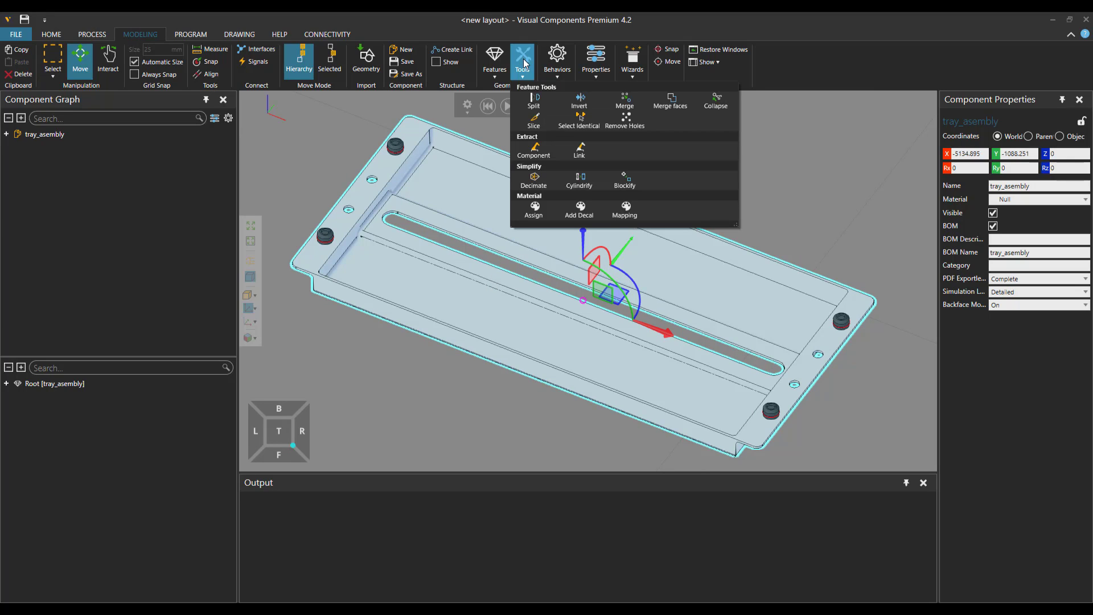
pyautogui.click(575, 125)
pyautogui.moveTo(597, 288); pyautogui.dragTo(770, 338, button='middle')
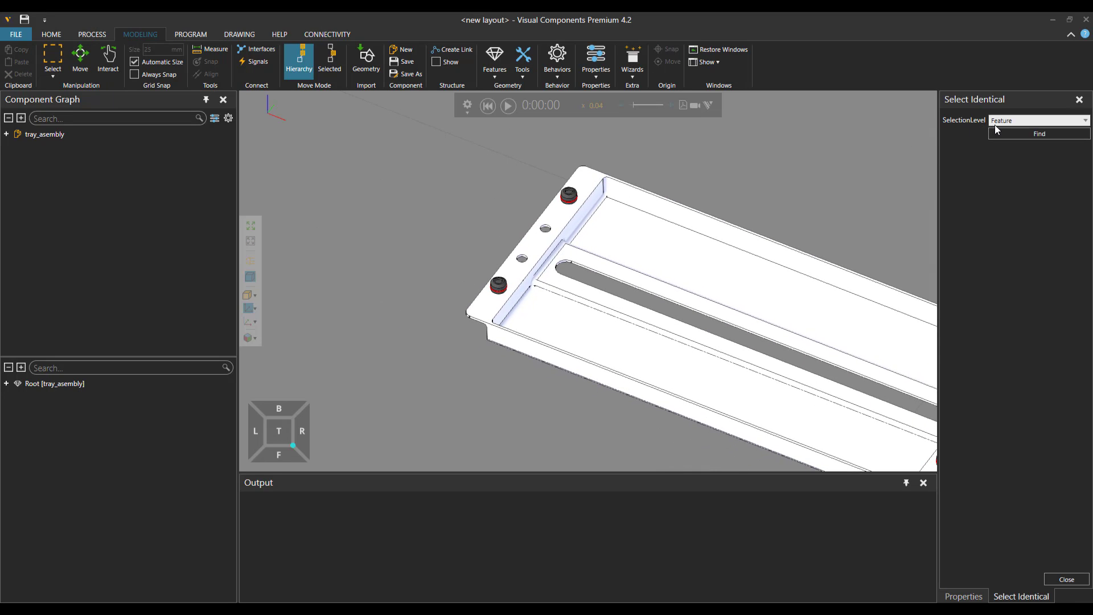
pyautogui.scroll(2, 487, 285)
pyautogui.scroll(2, 487, 285)
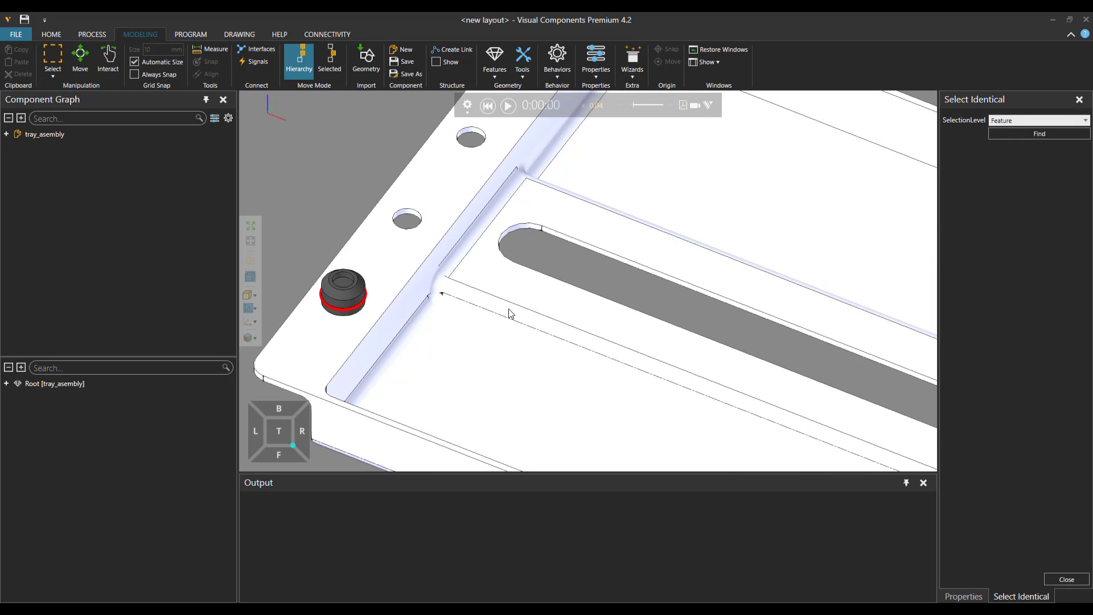
pyautogui.click(398, 295)
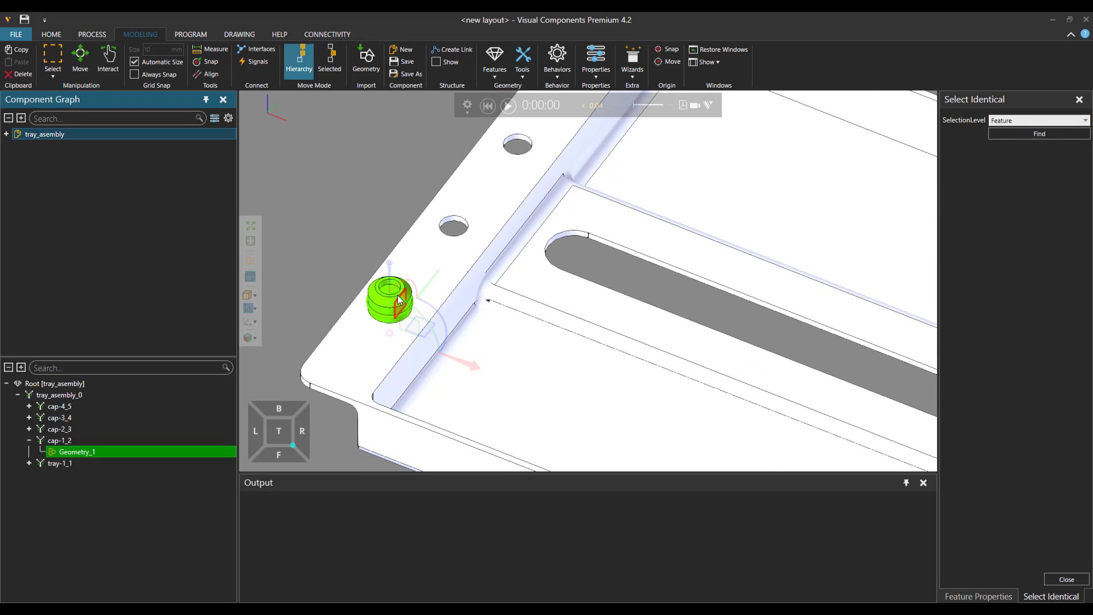
pyautogui.click(446, 254)
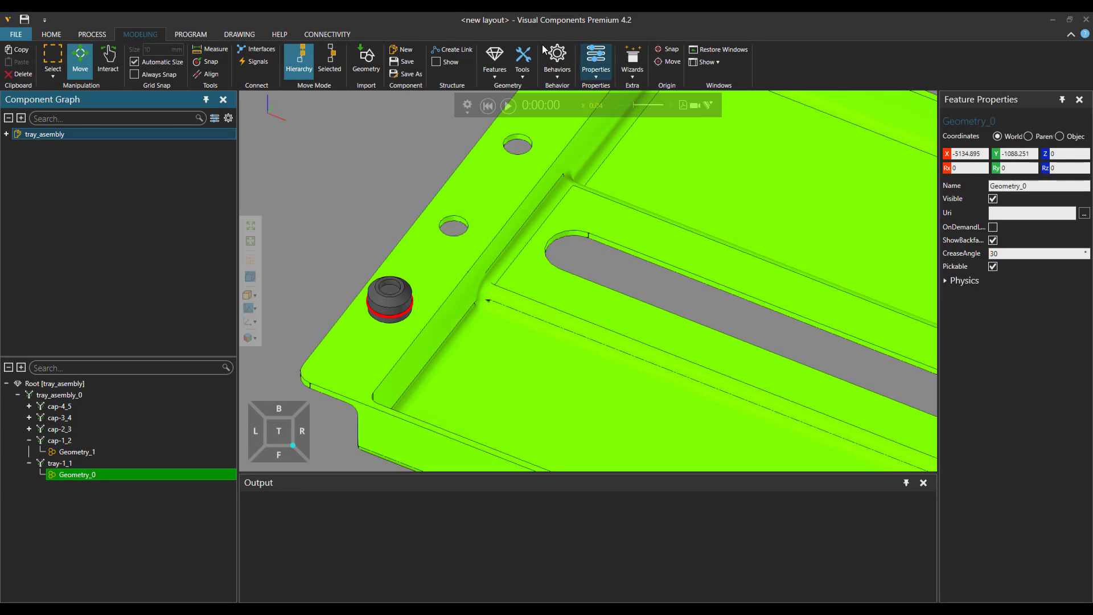
# Restart Select Identical with the selection level GeoSet and pick the cap's black body and its red ring separately.
pyautogui.click(522, 59)
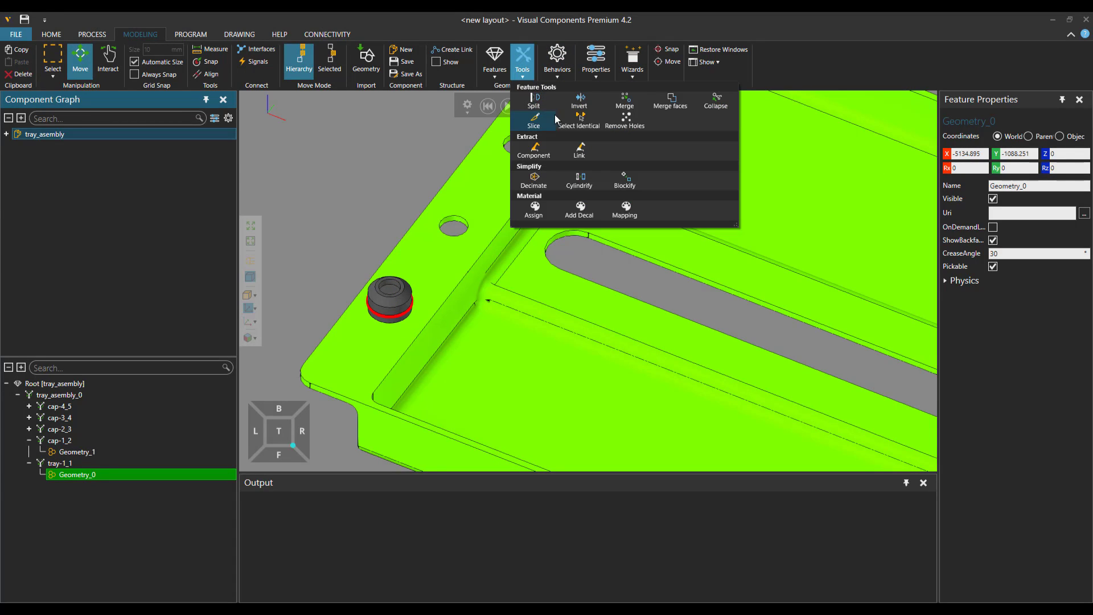
pyautogui.click(575, 123)
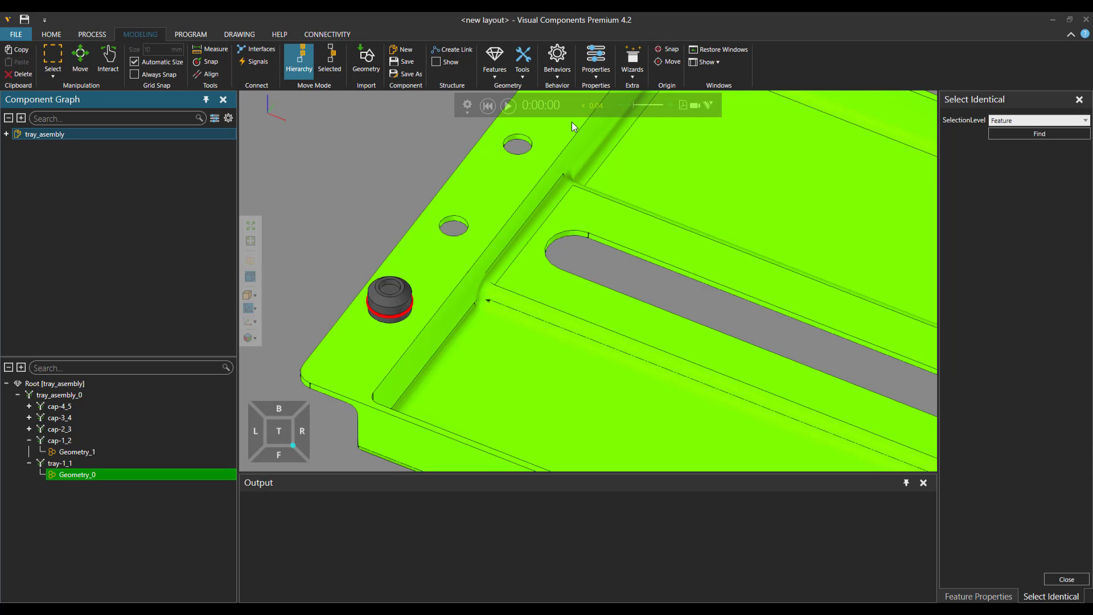
pyautogui.click(1004, 122)
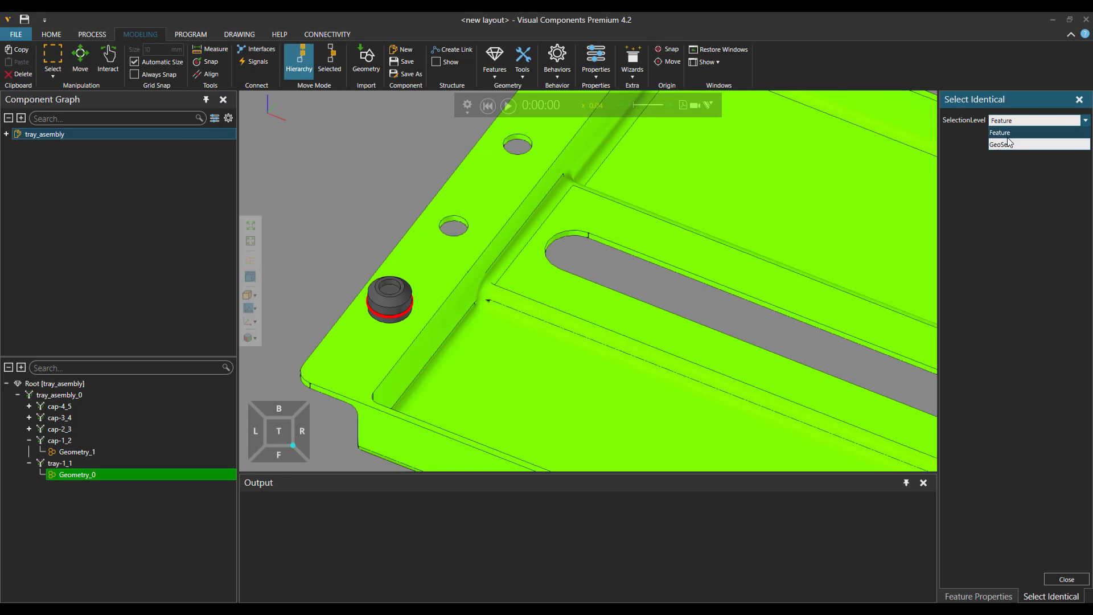
pyautogui.click(1009, 145)
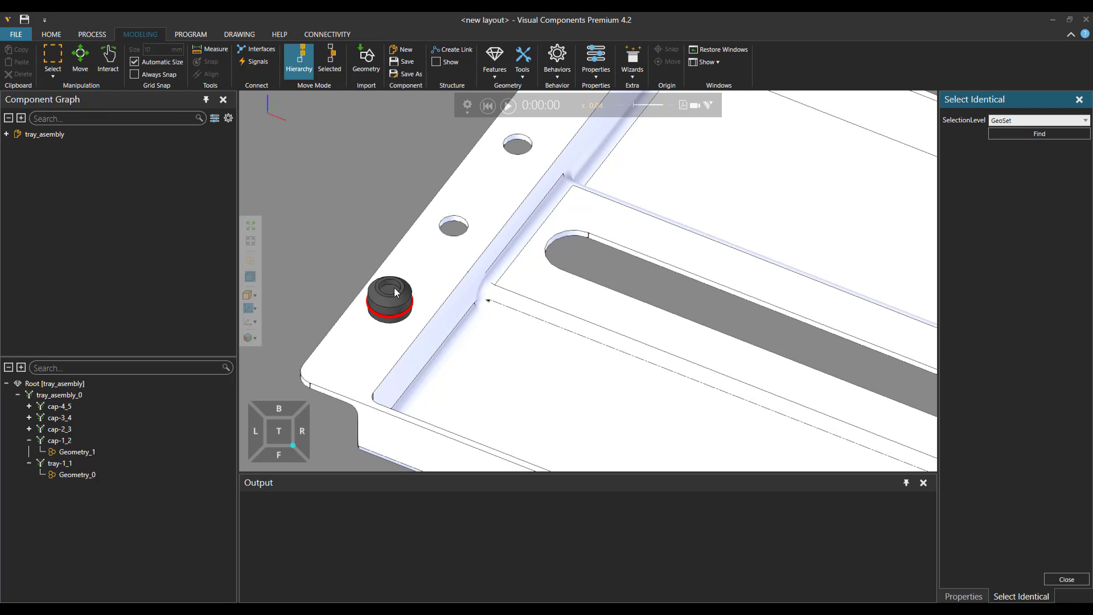
pyautogui.click(393, 312)
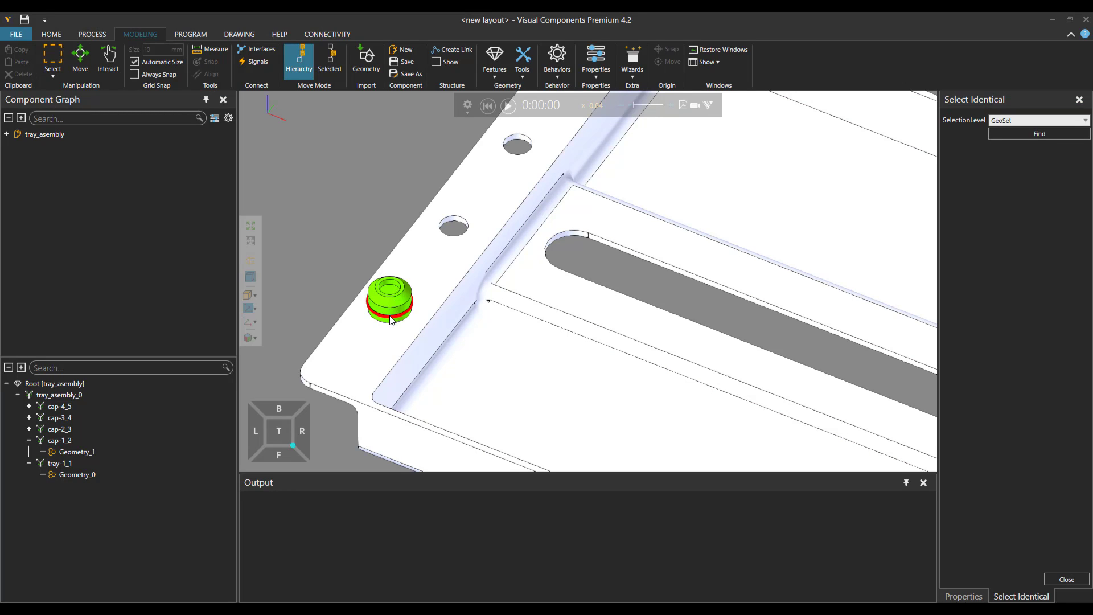
pyautogui.click(392, 318)
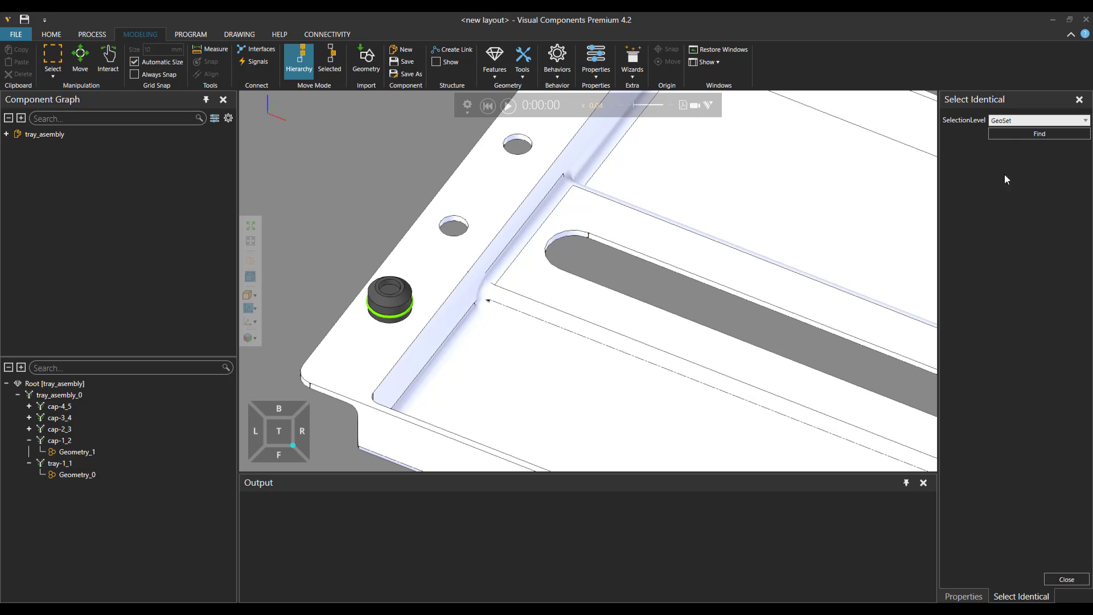
# Set the selection level to Feature and find all features identical to the cap Geometry_1.
pyautogui.click(1003, 122)
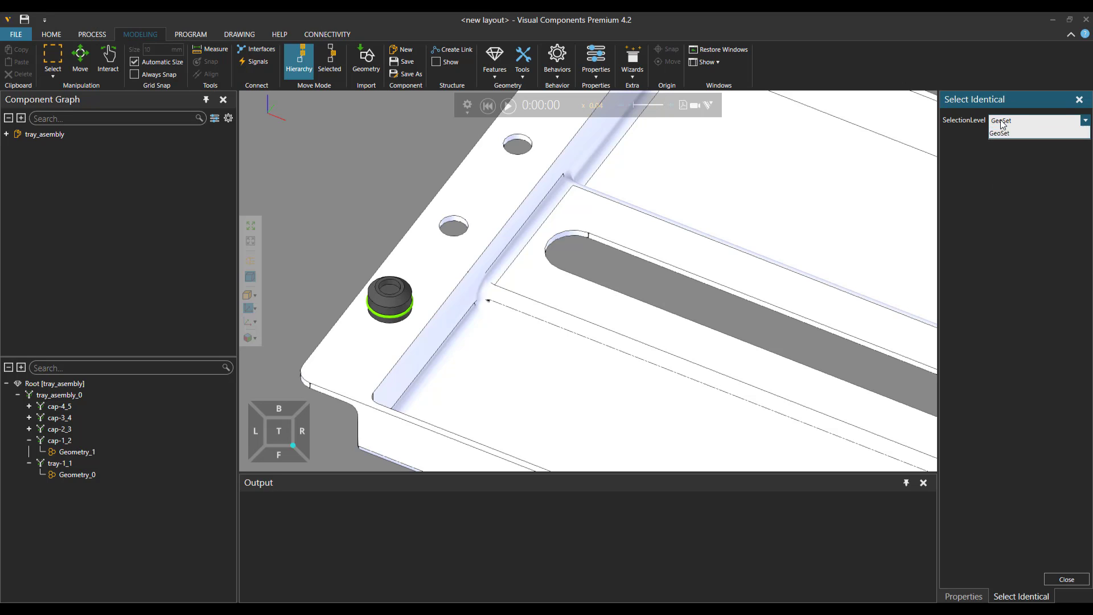
pyautogui.click(1004, 132)
pyautogui.click(411, 300)
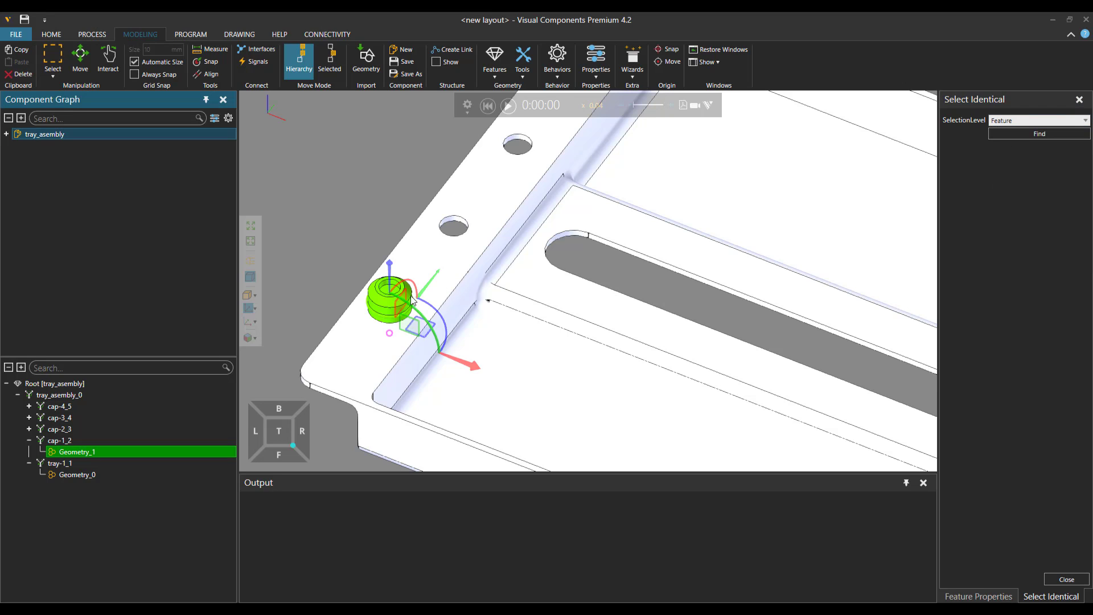
pyautogui.scroll(-8, 681, 314)
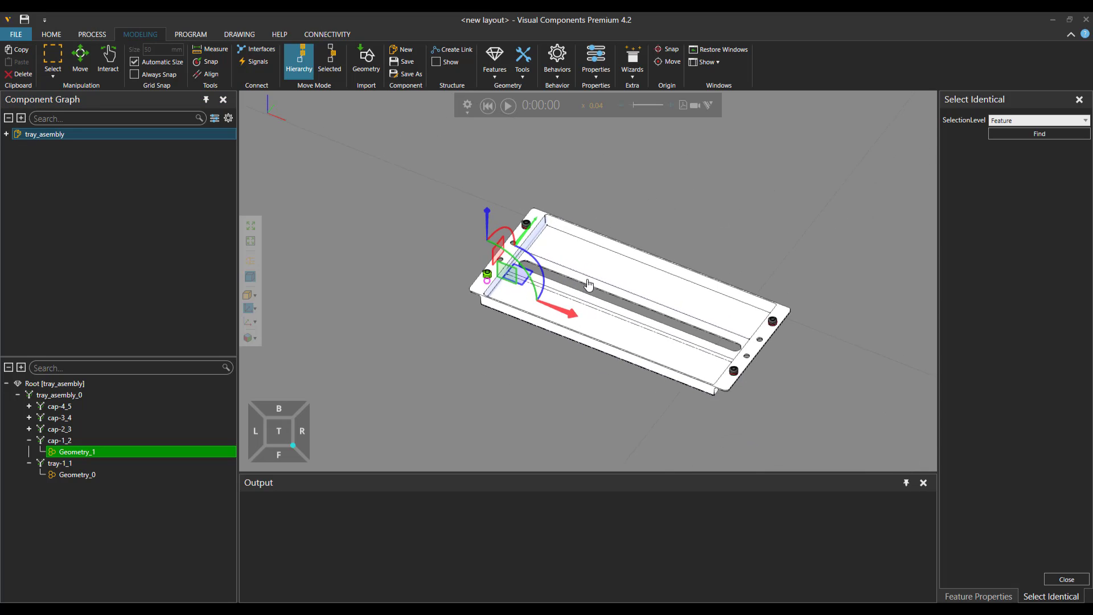
pyautogui.moveTo(589, 284); pyautogui.dragTo(603, 282, button='right')
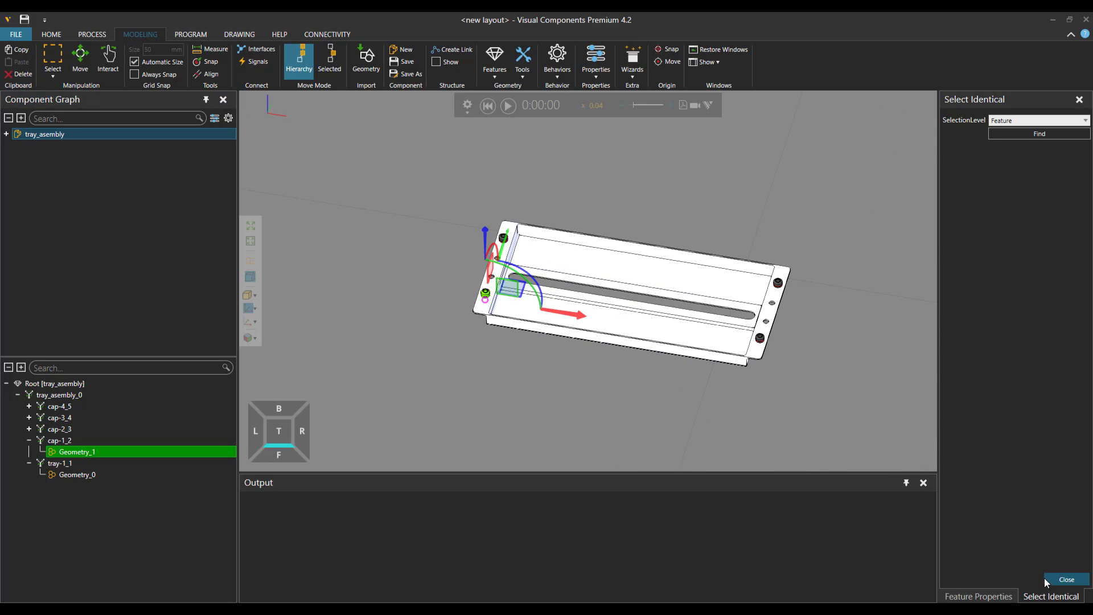
pyautogui.click(993, 133)
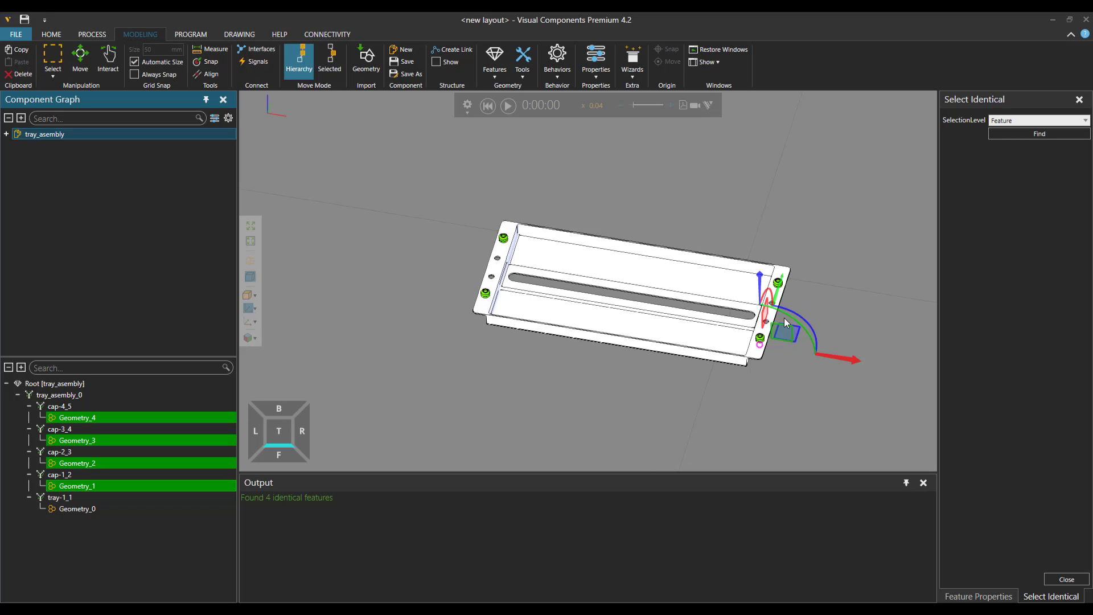
# Merge the four selected cap geometries into a single feature.
pyautogui.moveTo(785, 321); pyautogui.dragTo(766, 329)
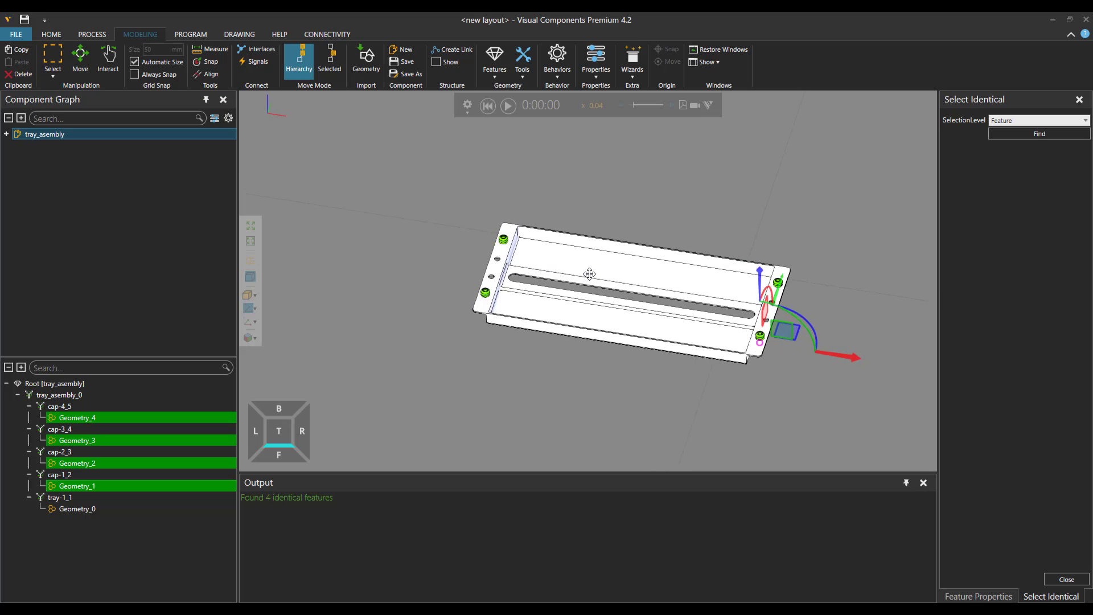
pyautogui.moveTo(589, 274); pyautogui.dragTo(537, 298, button='middle')
pyautogui.scroll(1, 537, 298)
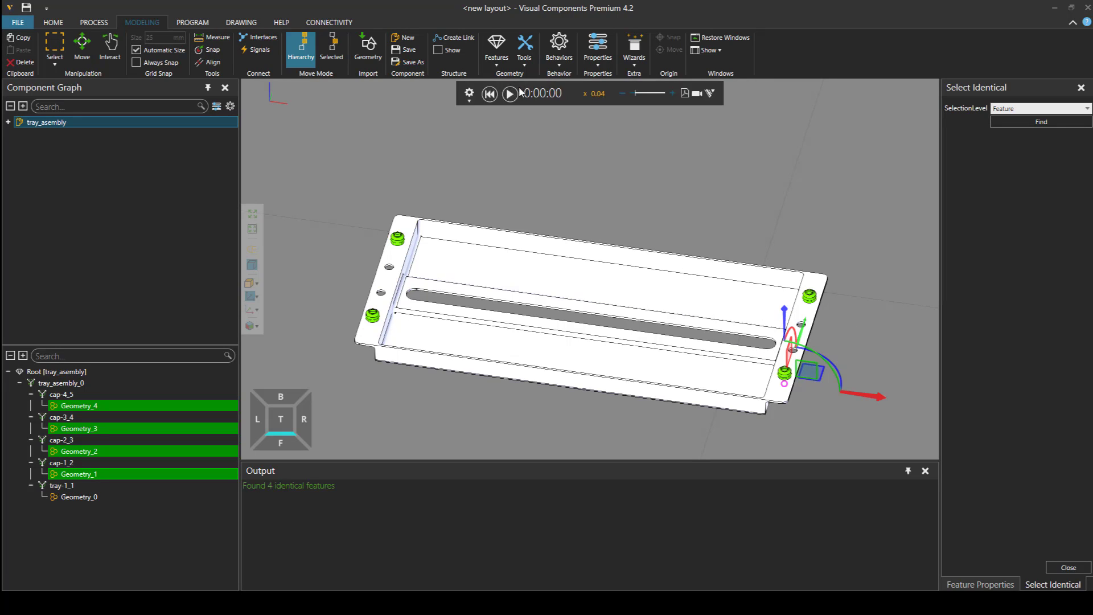
pyautogui.click(522, 57)
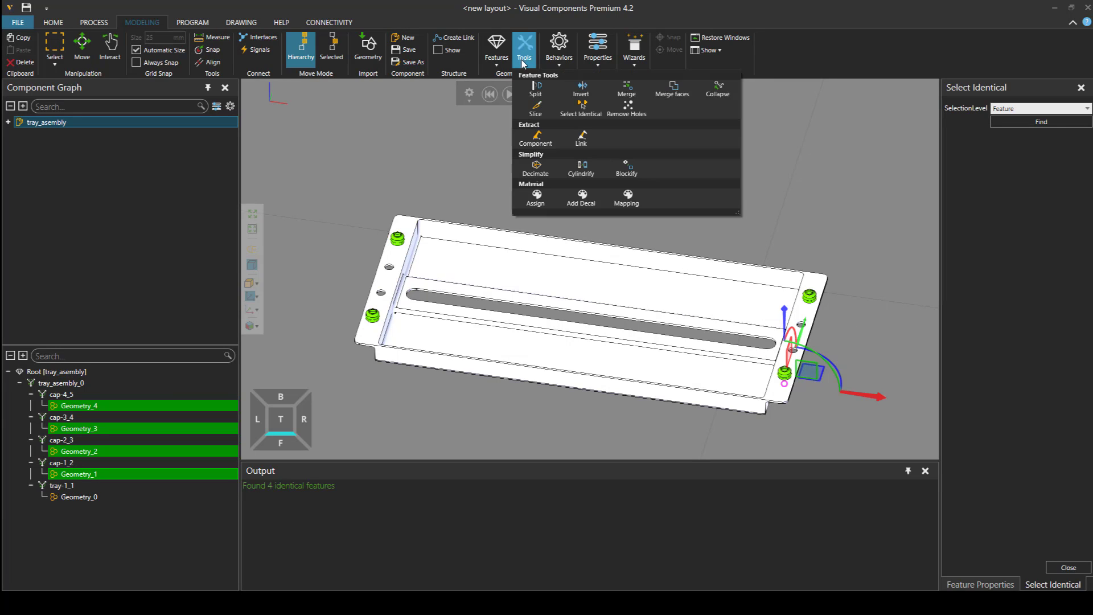
pyautogui.click(626, 92)
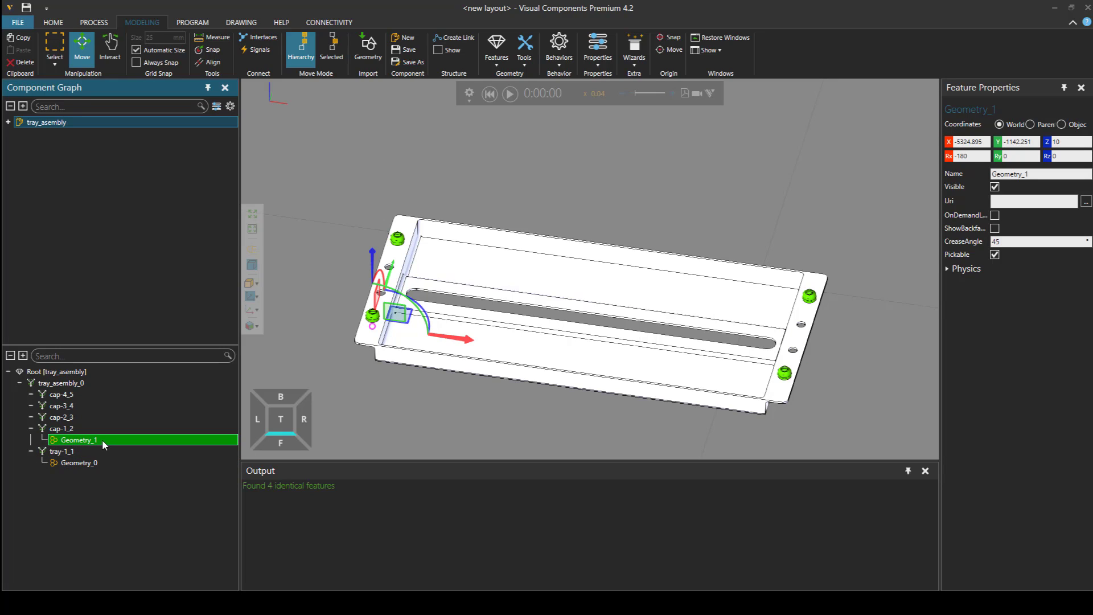
# Check the cap nodes left without geometry and remove the empty nodes cap-2_3, cap-3_4 and cap-4_5 from the feature tree.
pyautogui.click(49, 399)
pyautogui.click(50, 409)
pyautogui.click(62, 442)
pyautogui.click(62, 429)
pyautogui.click(60, 416)
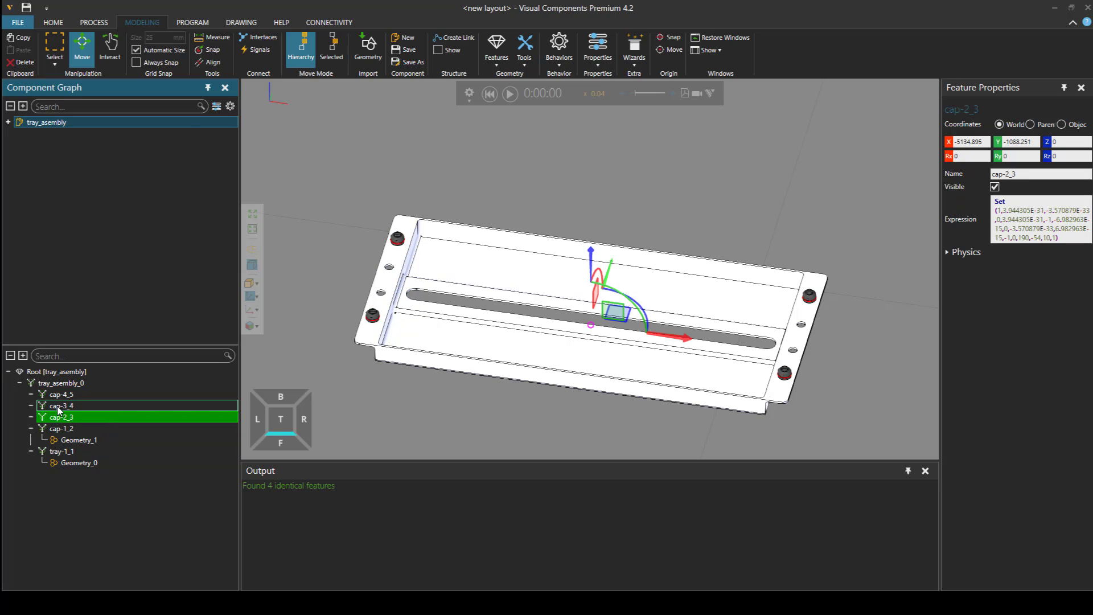
pyautogui.rightClick(59, 410)
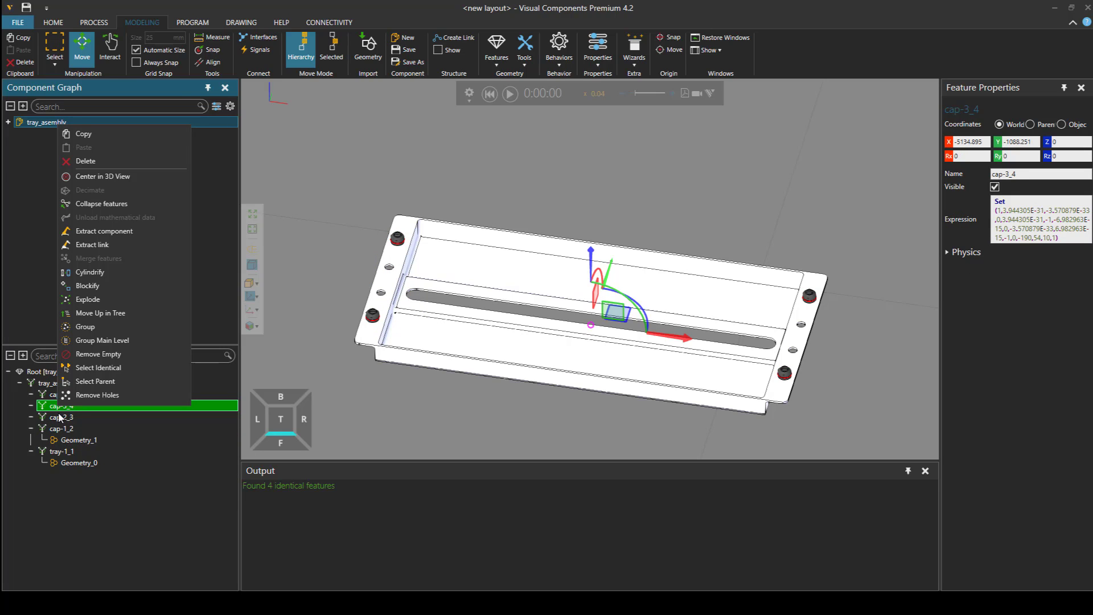
pyautogui.click(99, 355)
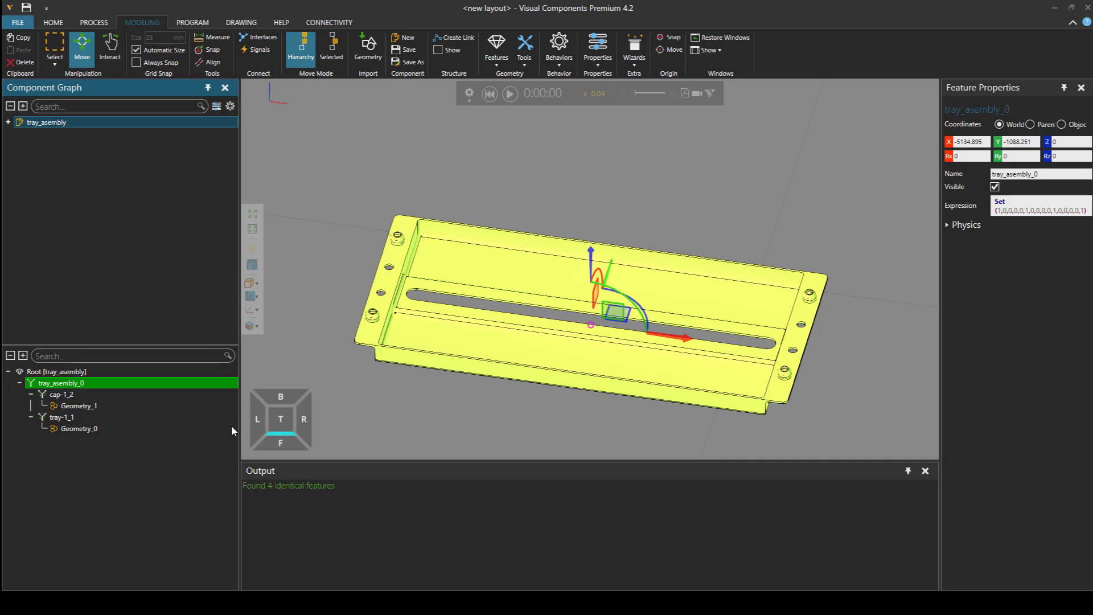
# Move the merged caps, Geometry_1, up off the tray to about X -5351 and Z 116.
pyautogui.click(80, 406)
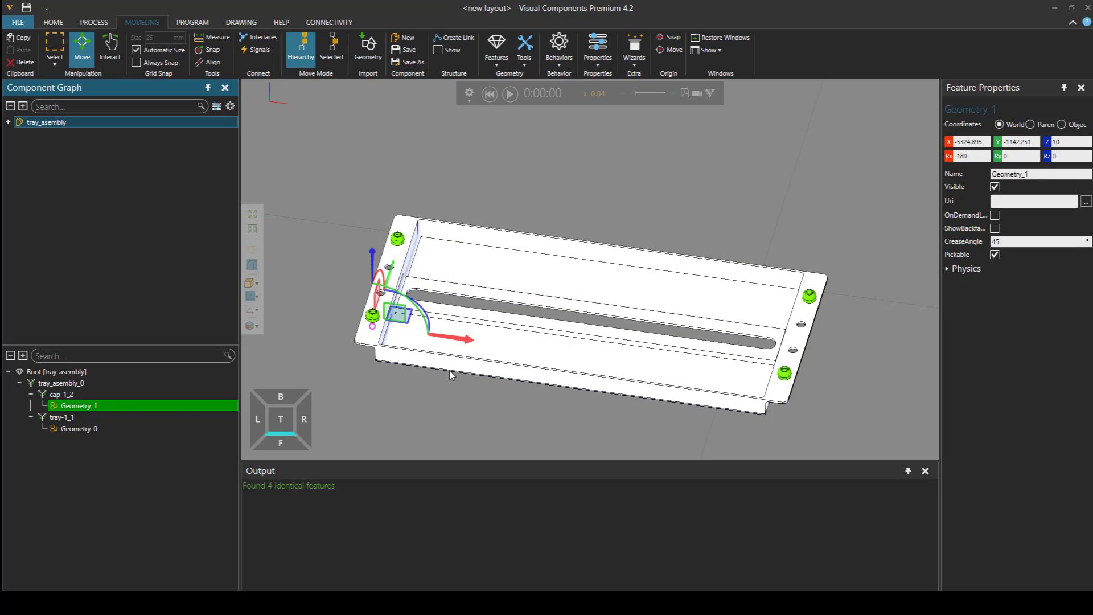
pyautogui.moveTo(410, 304); pyautogui.dragTo(363, 277)
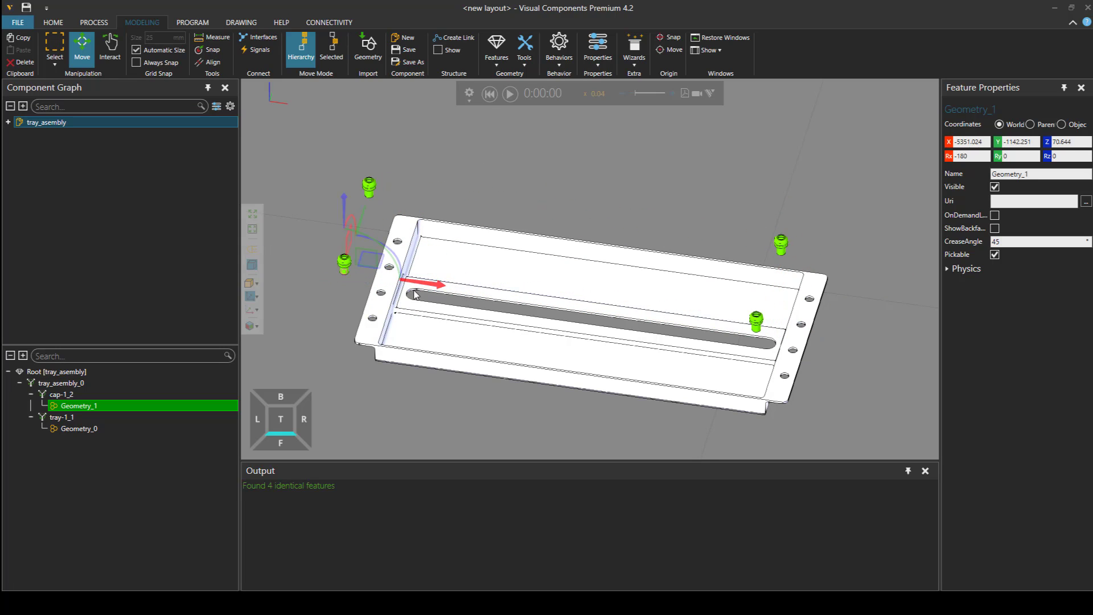
pyautogui.moveTo(347, 223); pyautogui.dragTo(354, 174)
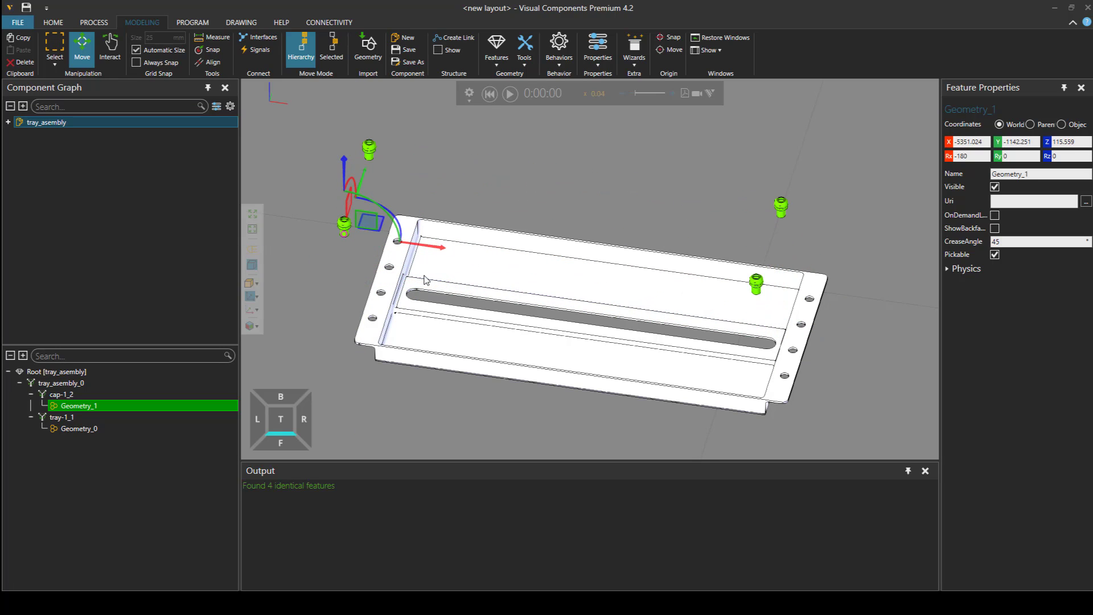
# Start splitting the merged caps with split level Set, selecting one cap's dark body and then its red ring as the target.
pyautogui.click(524, 51)
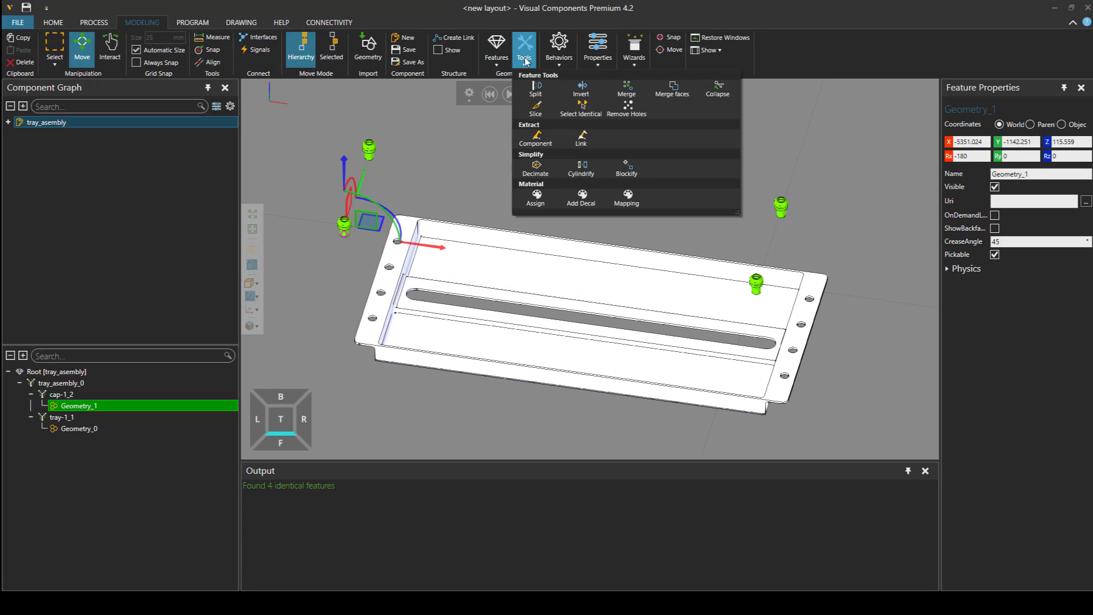
pyautogui.click(535, 91)
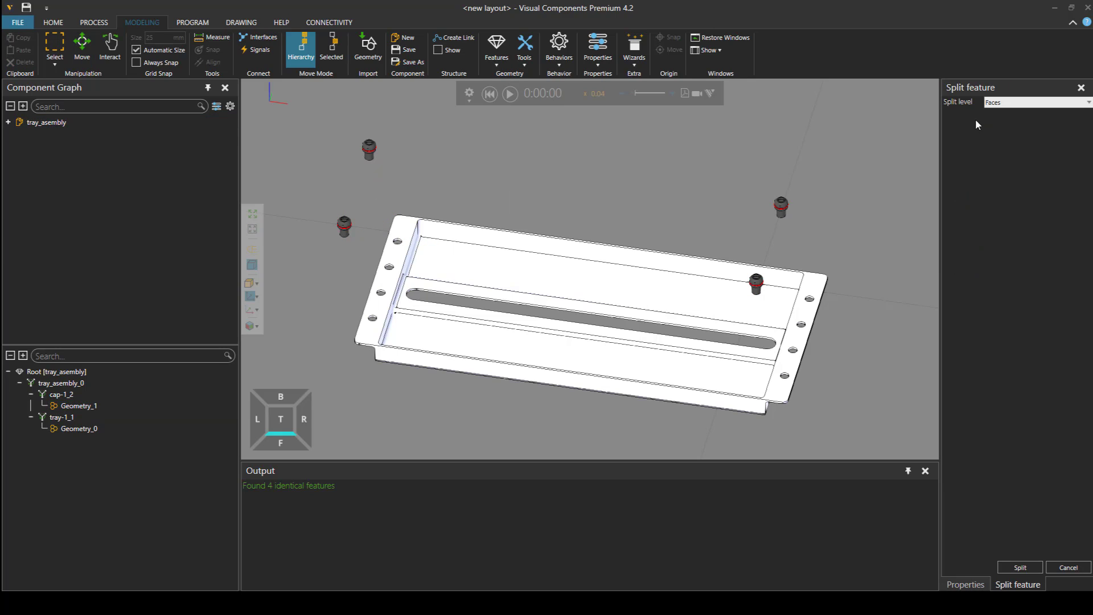
pyautogui.click(994, 104)
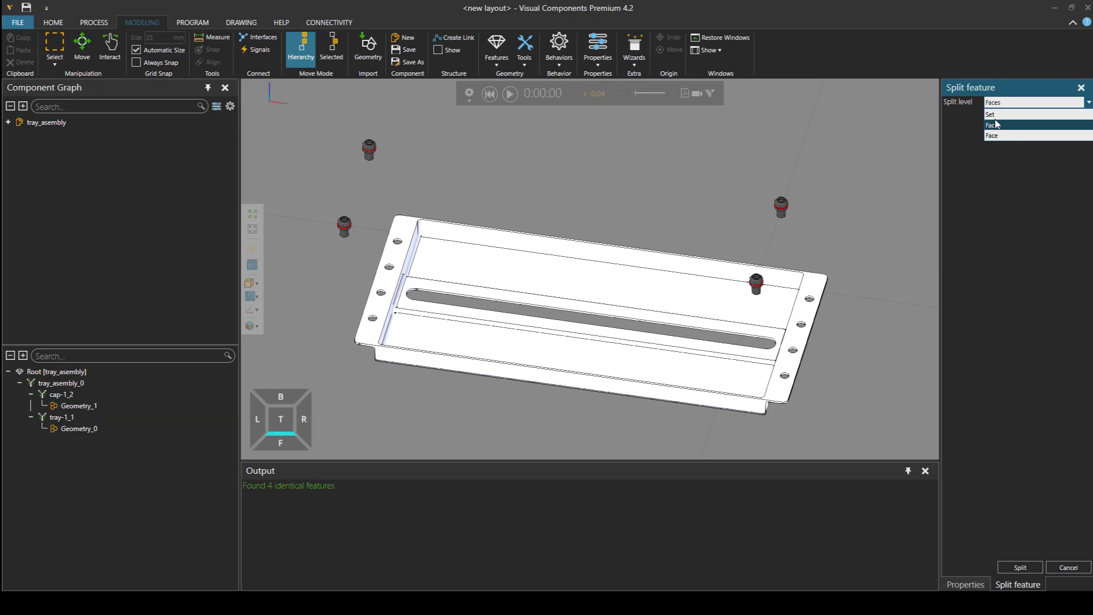
pyautogui.click(995, 115)
pyautogui.scroll(3, 755, 286)
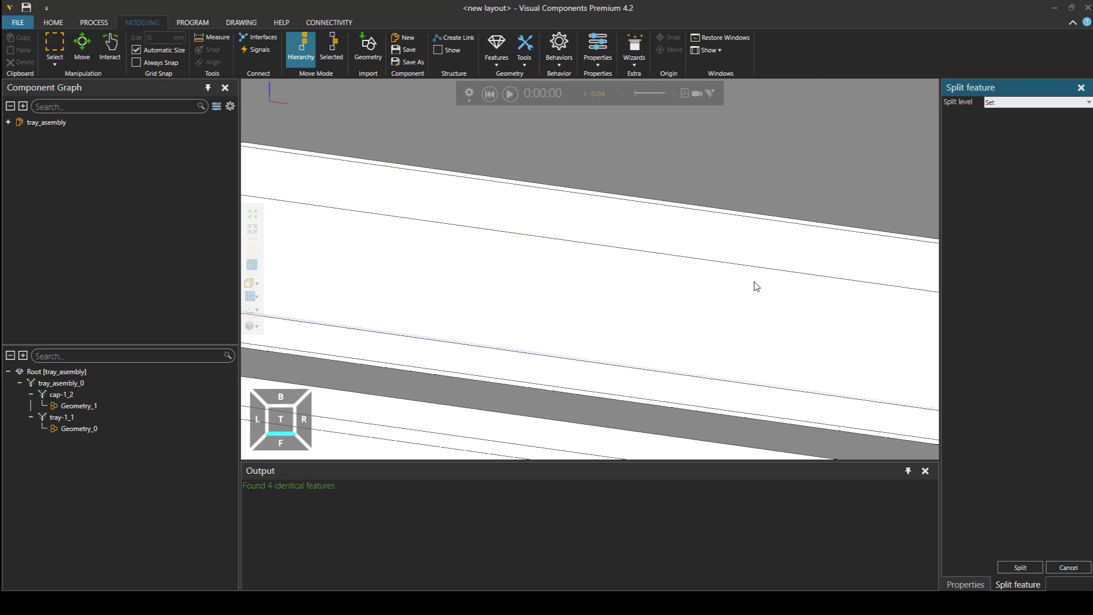
pyautogui.scroll(-3, 757, 286)
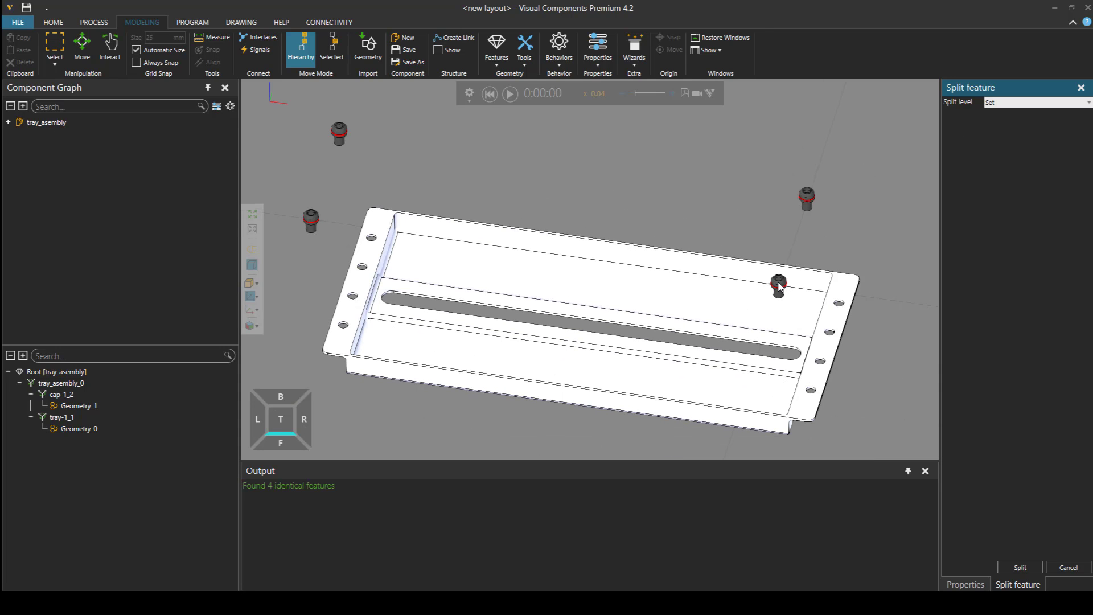
pyautogui.scroll(3, 779, 286)
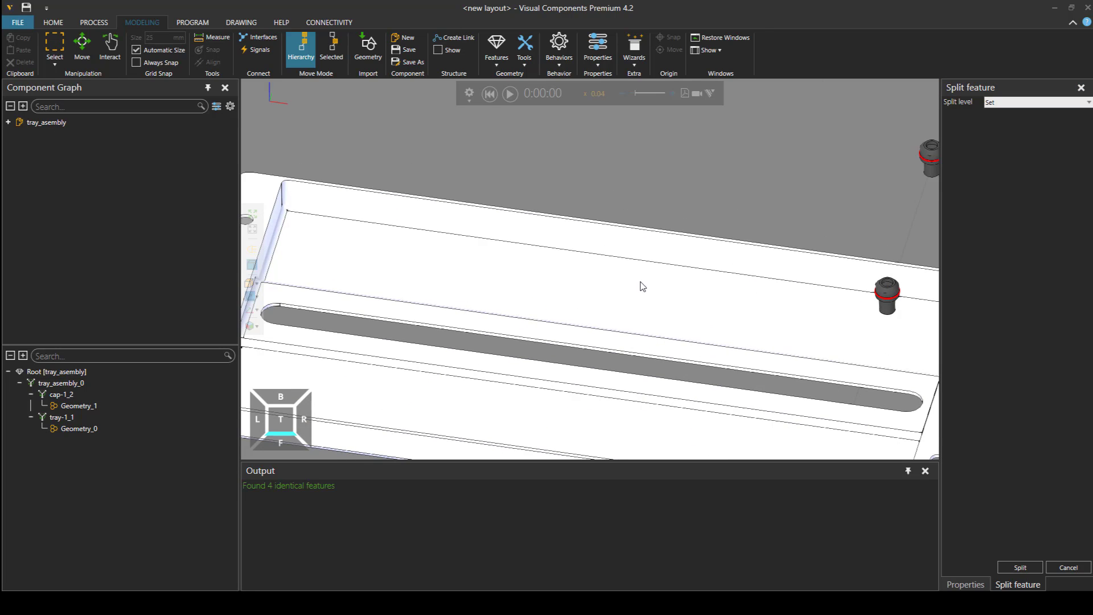
pyautogui.moveTo(593, 285); pyautogui.dragTo(442, 286, button='middle')
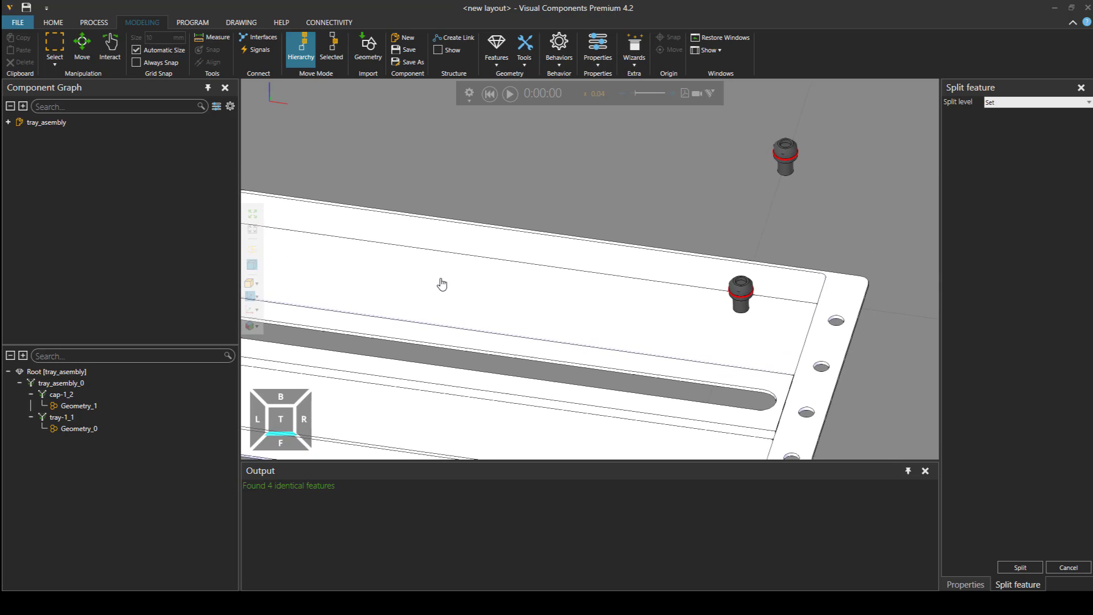
pyautogui.click(743, 292)
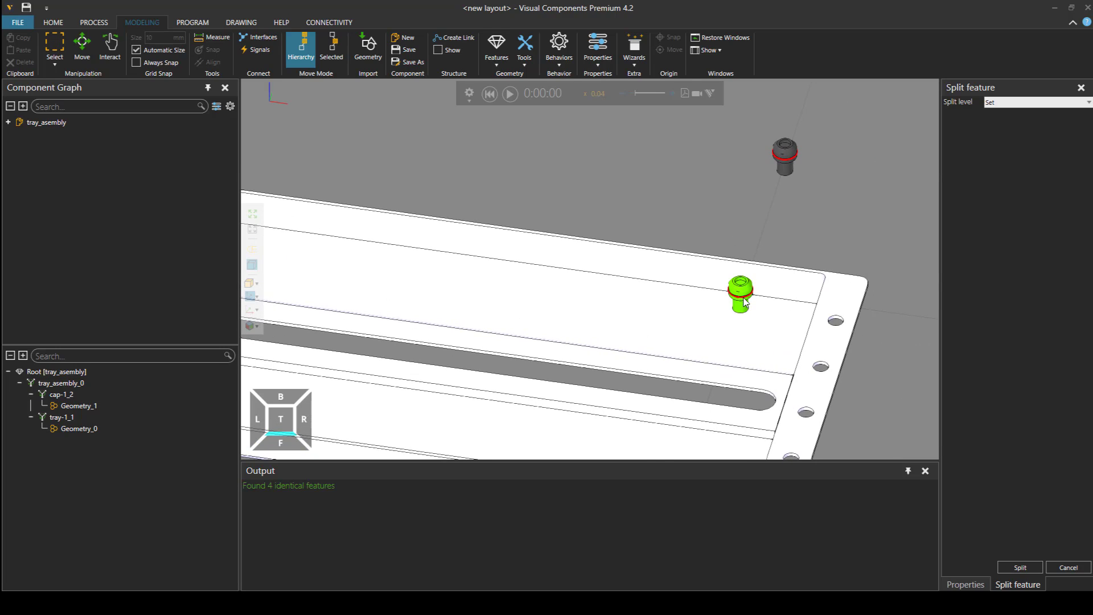
pyautogui.scroll(1, 743, 298)
pyautogui.click(775, 303)
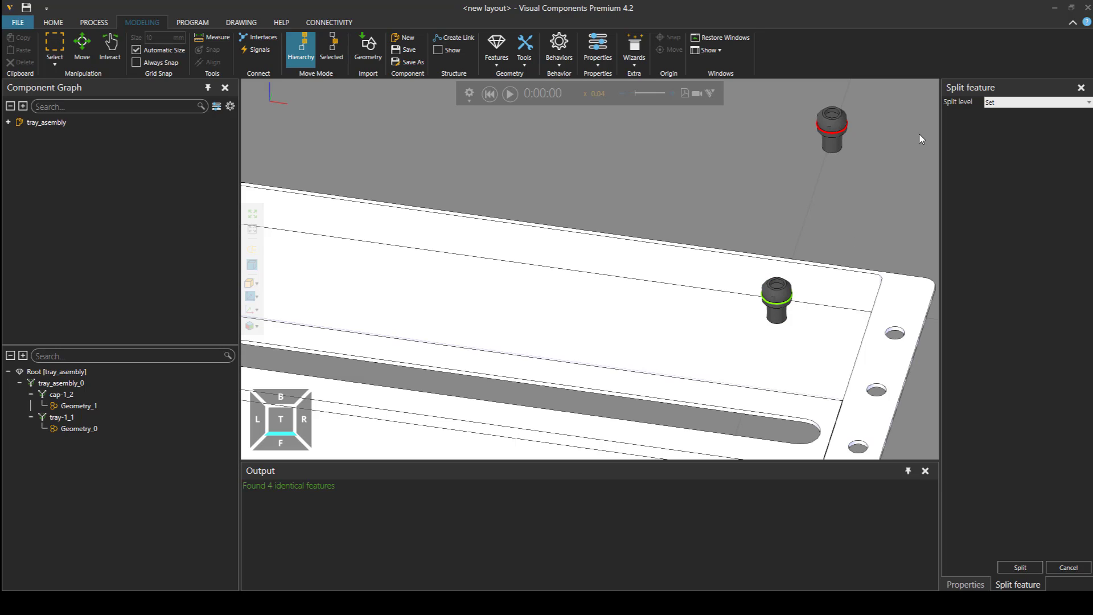
# Set the split level to Face and split the domed upper face of the cap above the tray off into its own feature.
pyautogui.click(1000, 102)
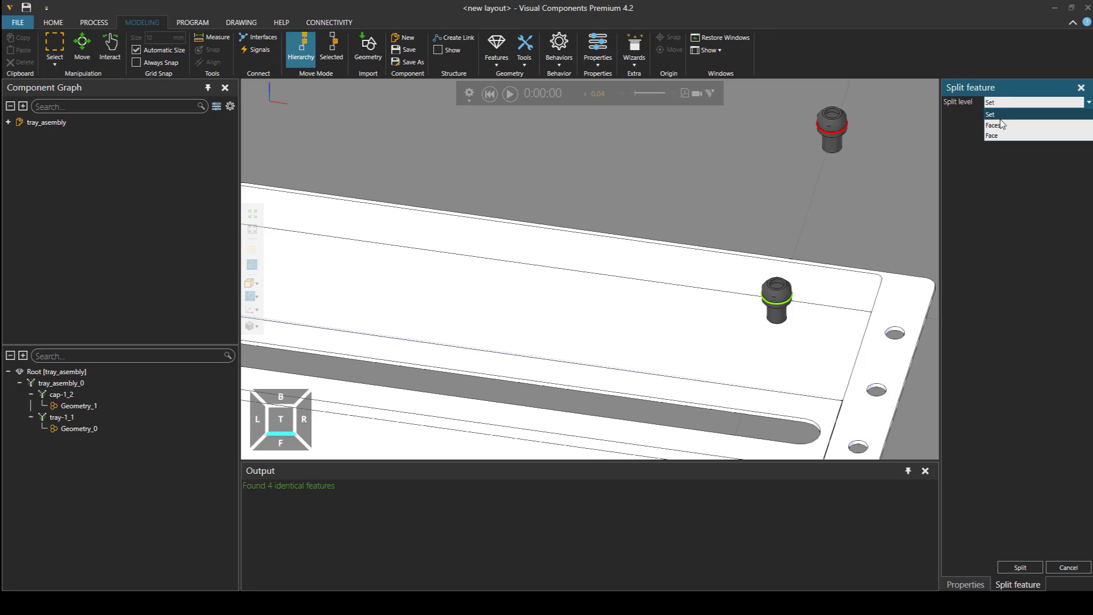
pyautogui.click(997, 135)
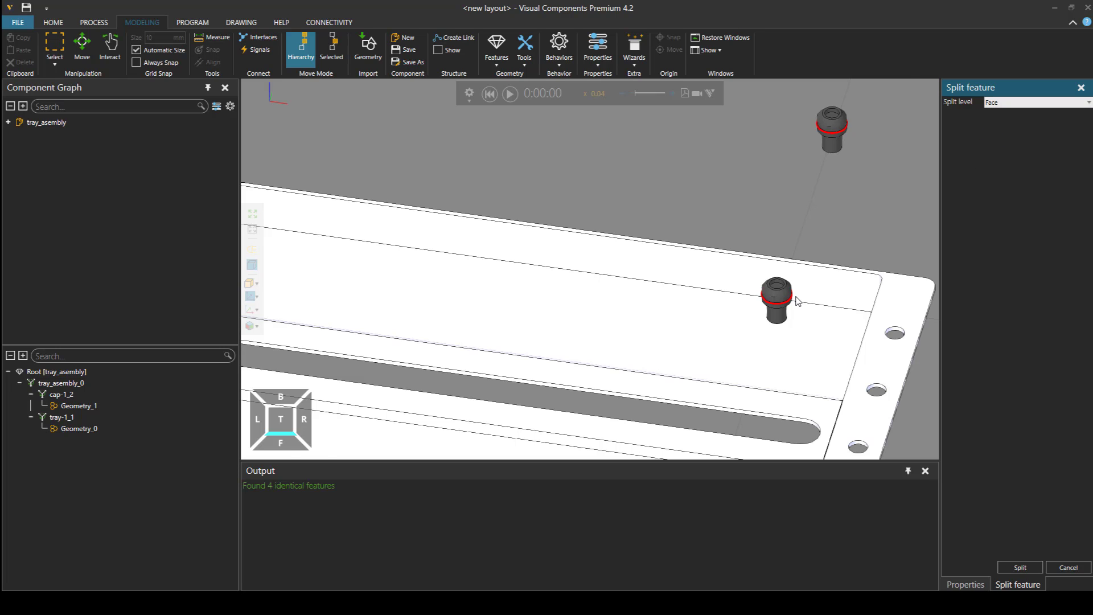
pyautogui.scroll(5, 797, 302)
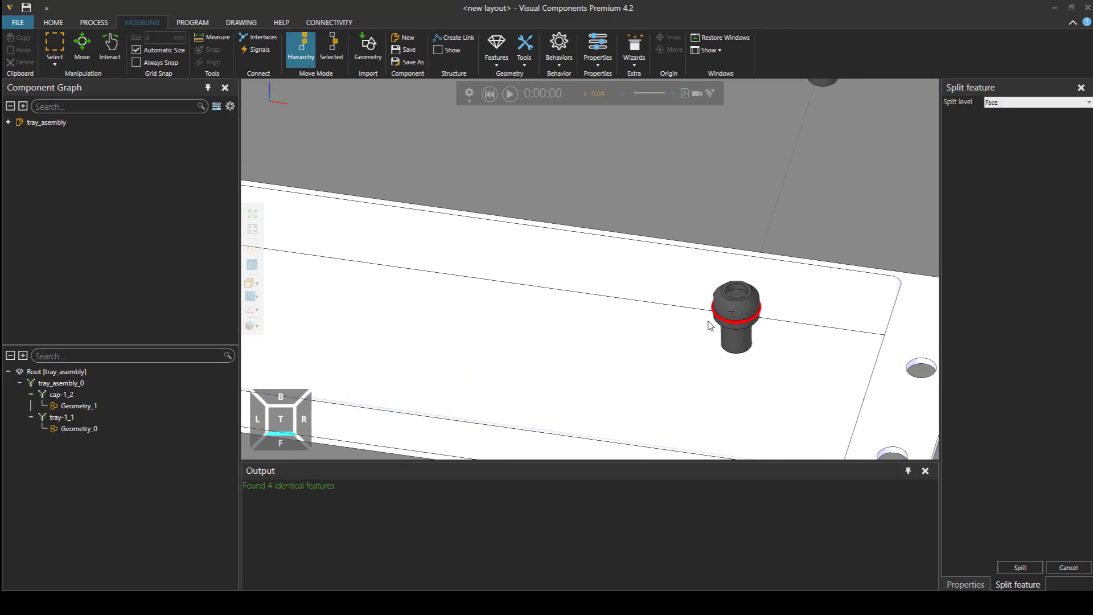
pyautogui.moveTo(726, 324); pyautogui.dragTo(723, 330, button='right')
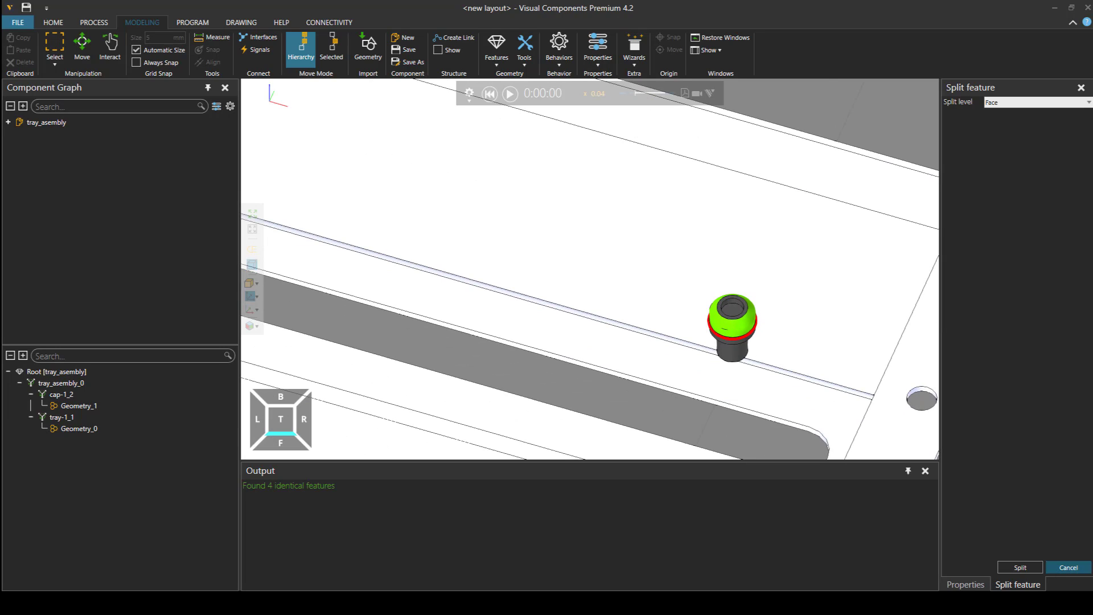
pyautogui.click(1009, 567)
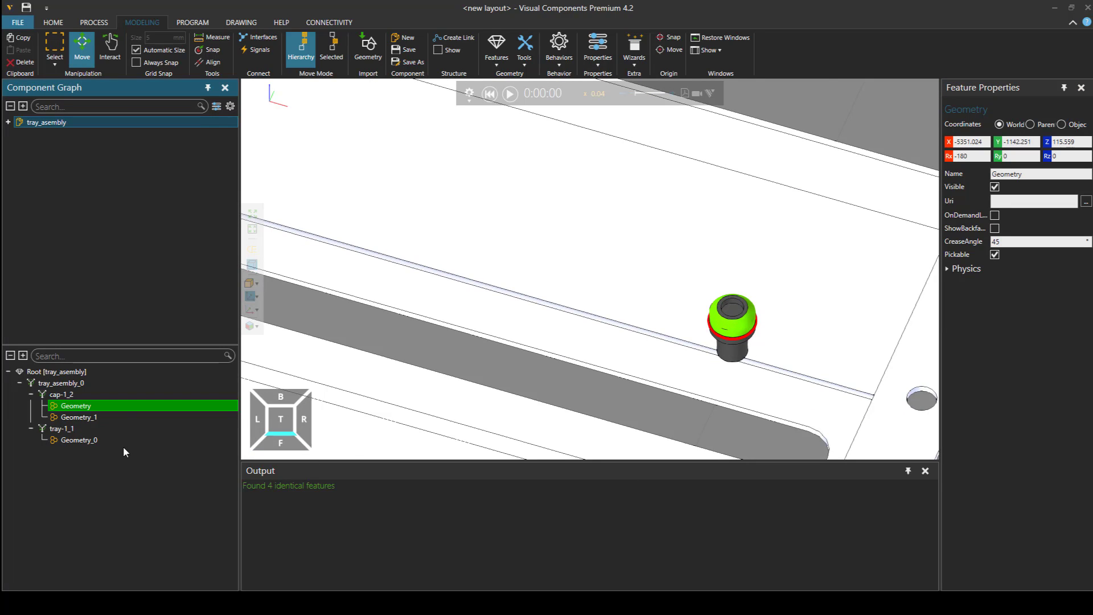
# Select the remaining cap geometry, Geometry_1, start another split with level Faces, and pick the same cap's domed upper faces.
pyautogui.click(743, 353)
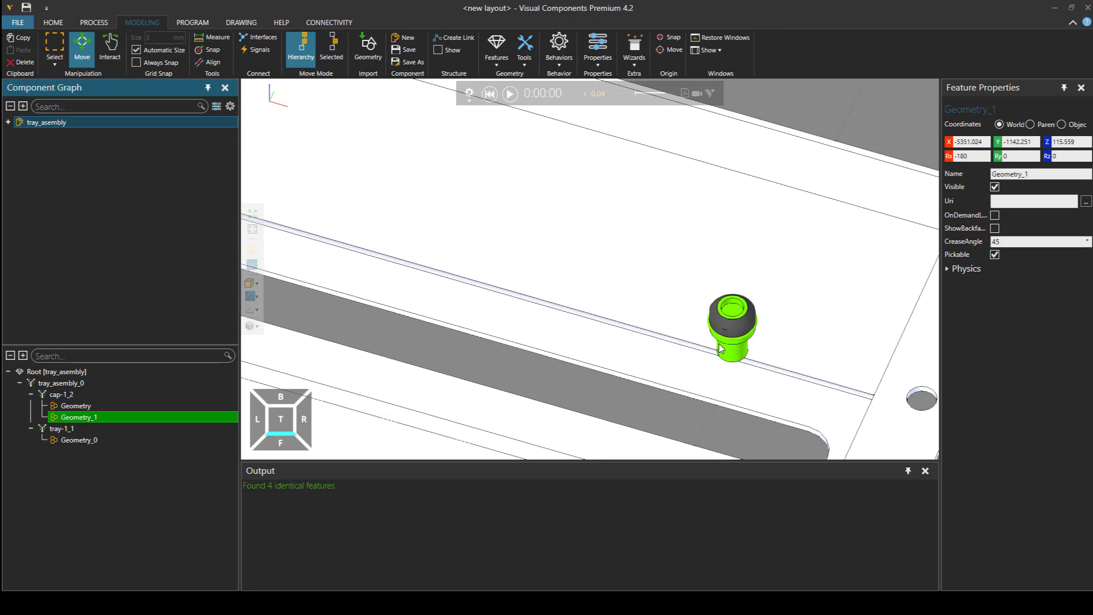
pyautogui.click(524, 54)
pyautogui.click(537, 93)
pyautogui.click(1028, 103)
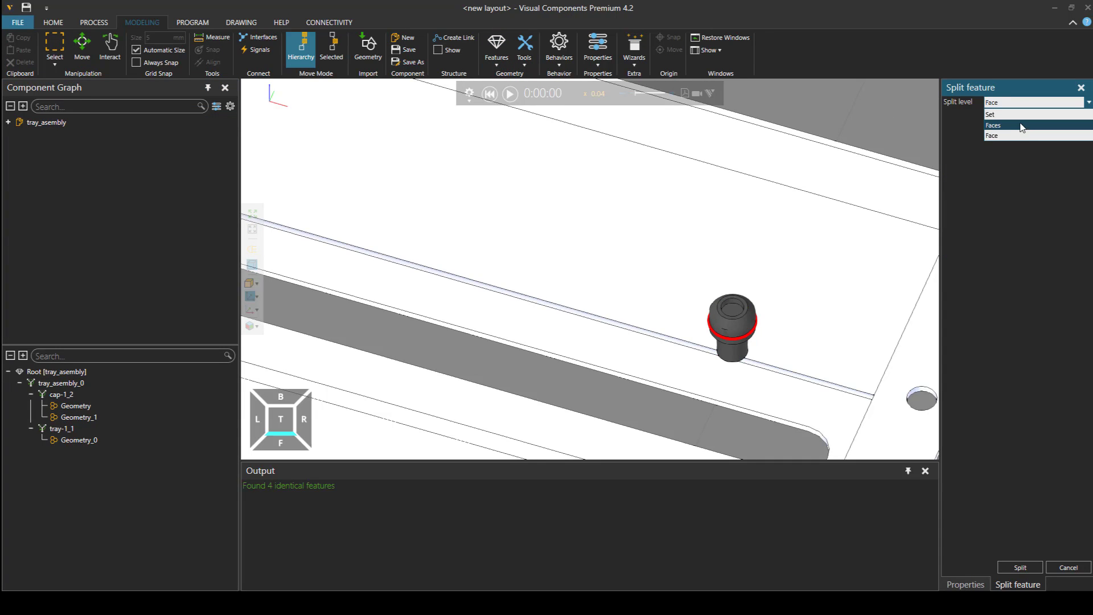
pyautogui.click(1023, 126)
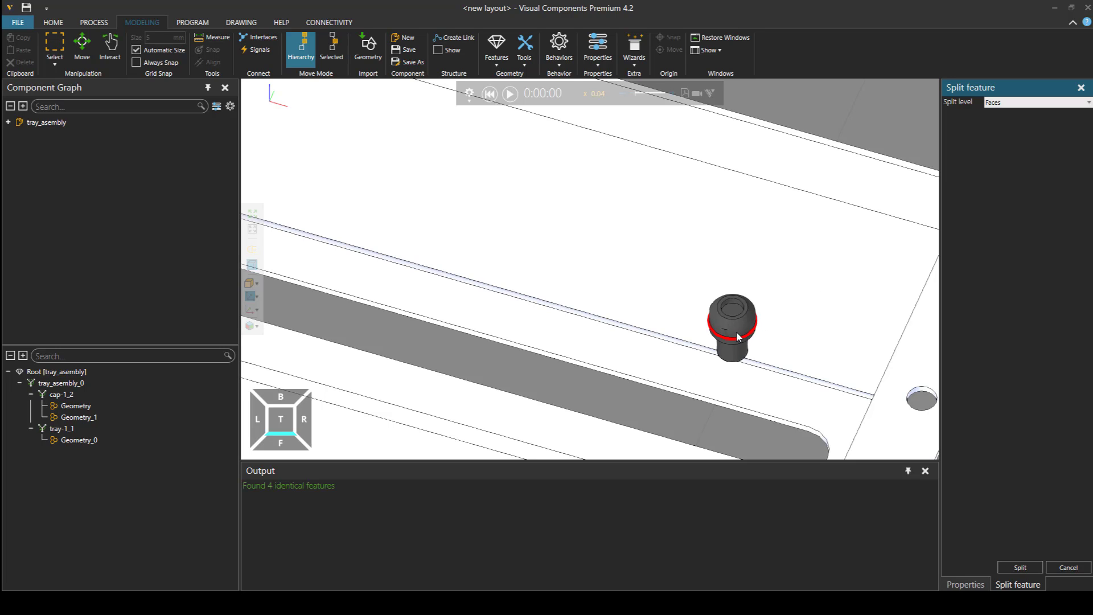
pyautogui.moveTo(731, 332); pyautogui.dragTo(721, 346, button='right')
pyautogui.scroll(2, 721, 346)
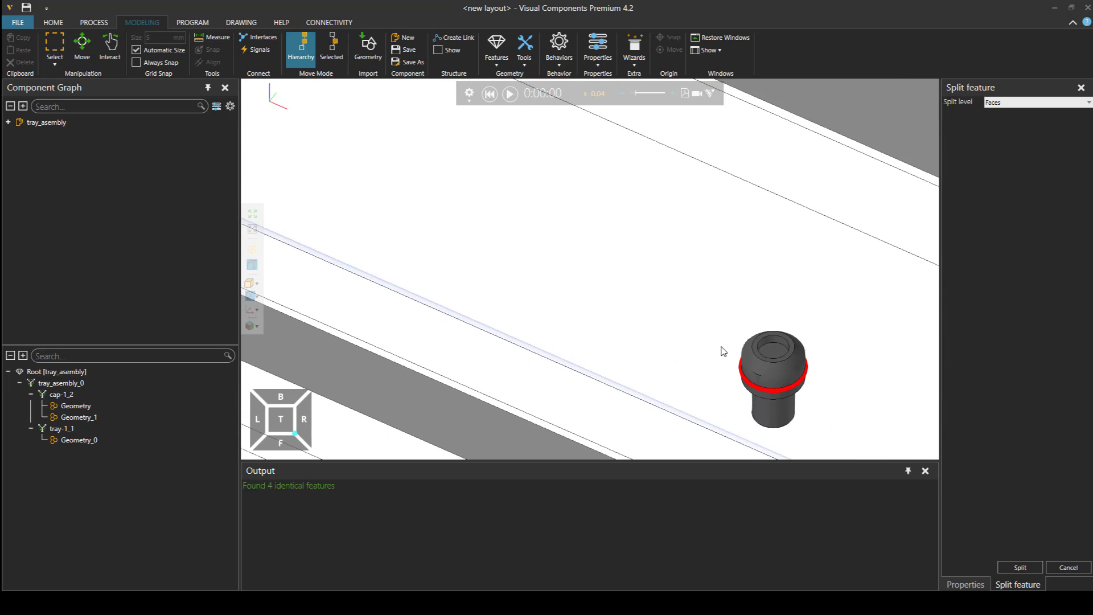
pyautogui.click(779, 373)
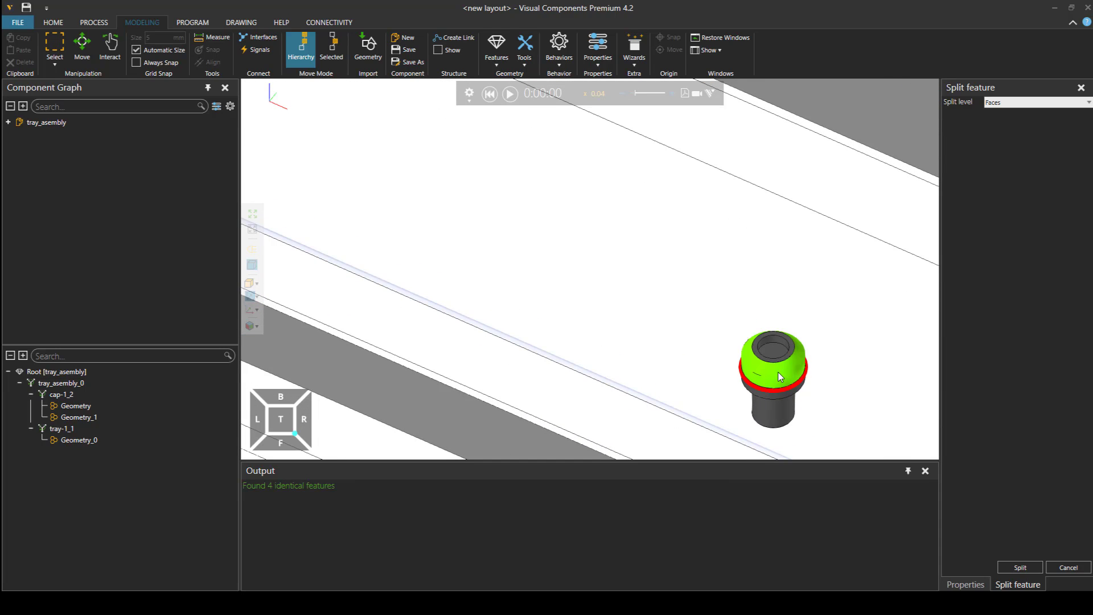
# Preview the cap's connected lower stem faces as the split target, examine them from below, and cancel the split.
pyautogui.moveTo(796, 338); pyautogui.dragTo(683, 321, button='middle')
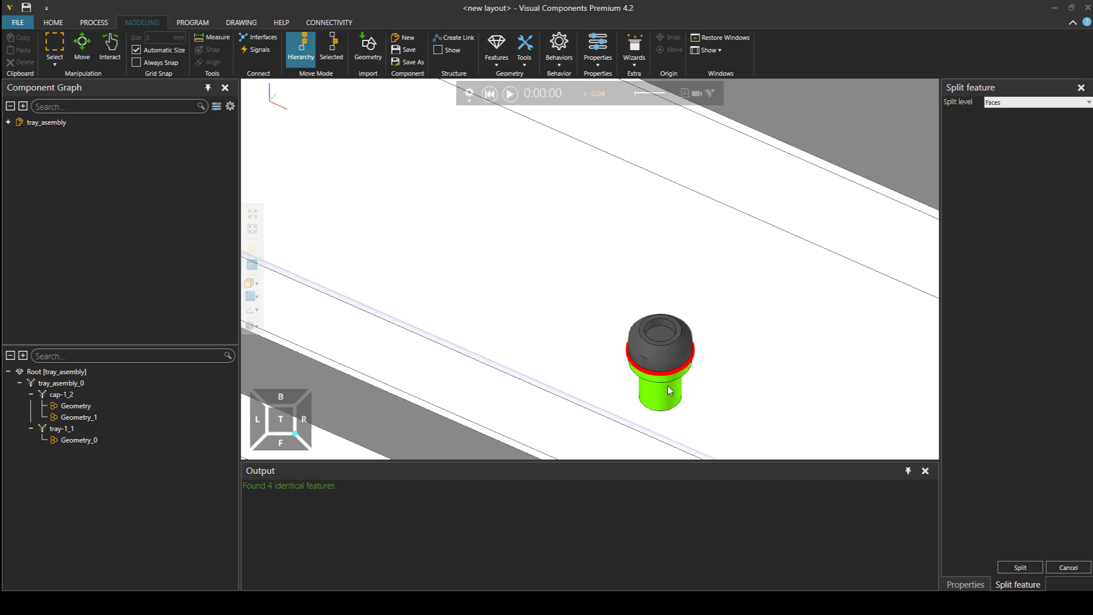
pyautogui.moveTo(660, 394); pyautogui.dragTo(665, 322, button='right')
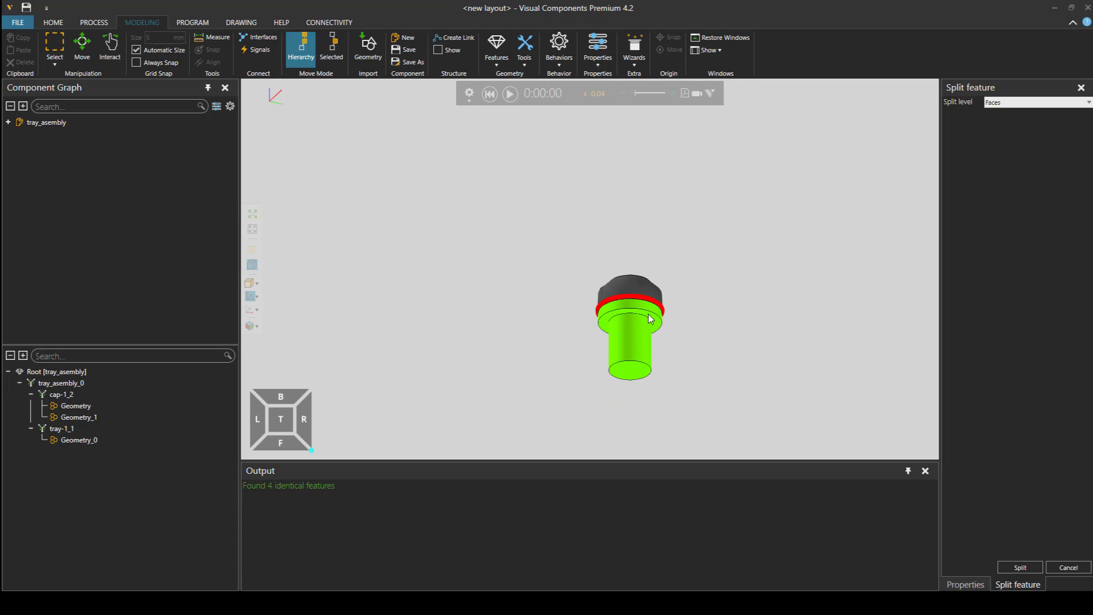
pyautogui.moveTo(658, 313); pyautogui.dragTo(667, 361, button='right')
pyautogui.scroll(-2, 665, 358)
pyautogui.moveTo(691, 379); pyautogui.dragTo(699, 385, button='middle')
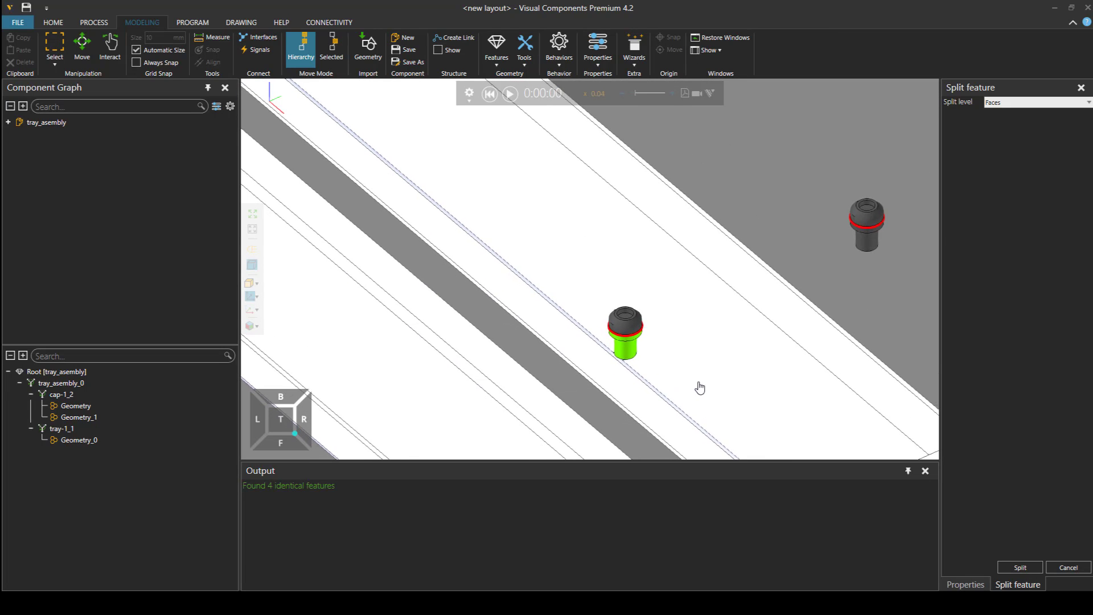
pyautogui.click(1049, 568)
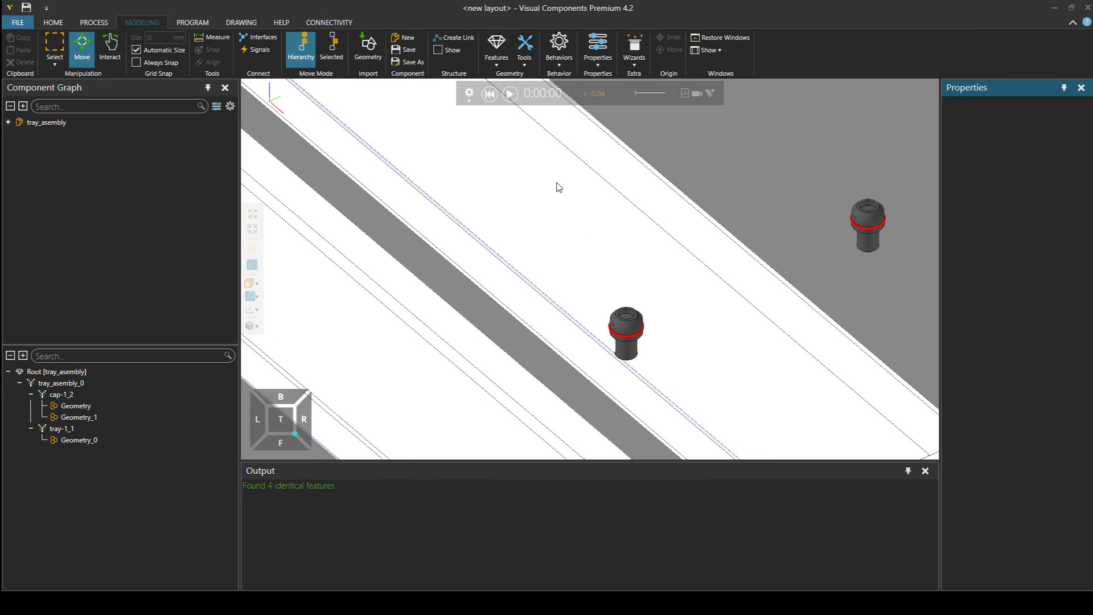
pyautogui.click(528, 58)
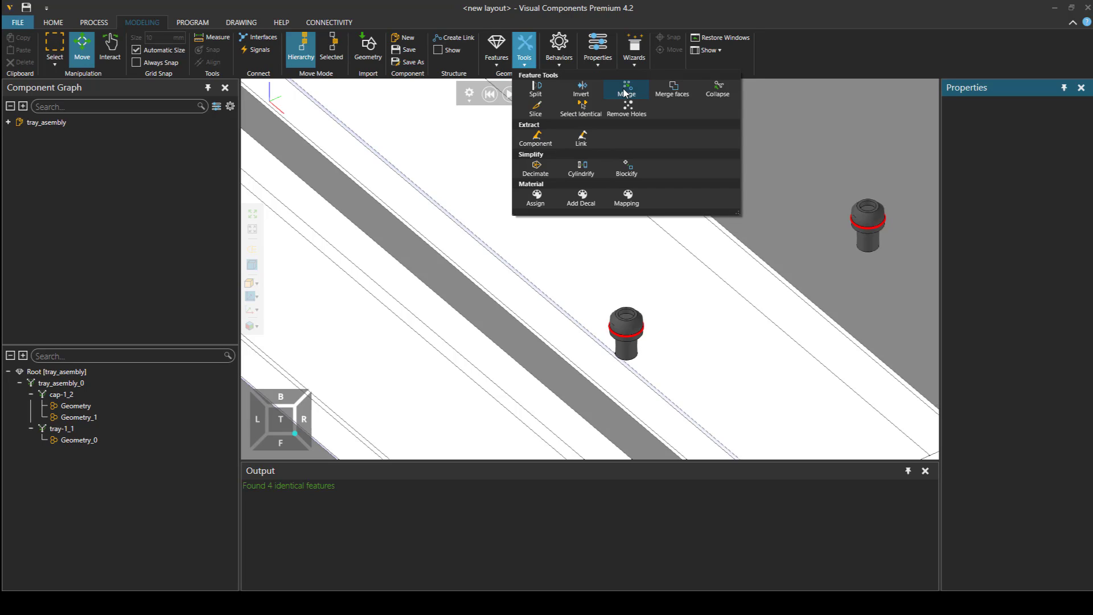
pyautogui.click(514, 55)
# Select the tray geometry, Geometry_0, start the Remove Holes tool on it, and widen the settings pane to show the full option names.
pyautogui.scroll(-5, 592, 239)
pyautogui.scroll(2, 651, 329)
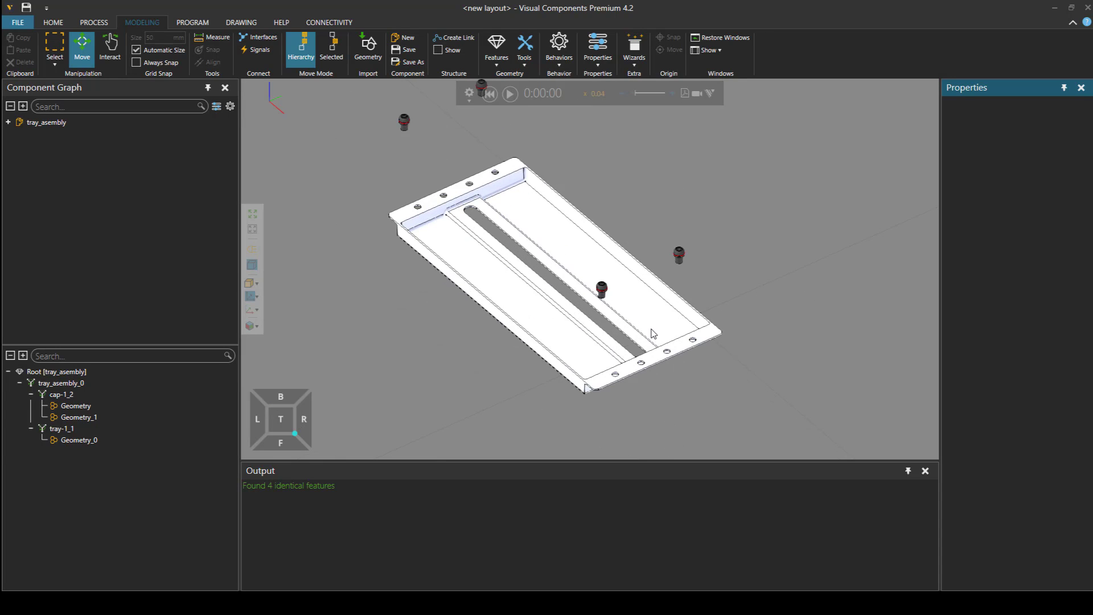
pyautogui.scroll(4, 557, 244)
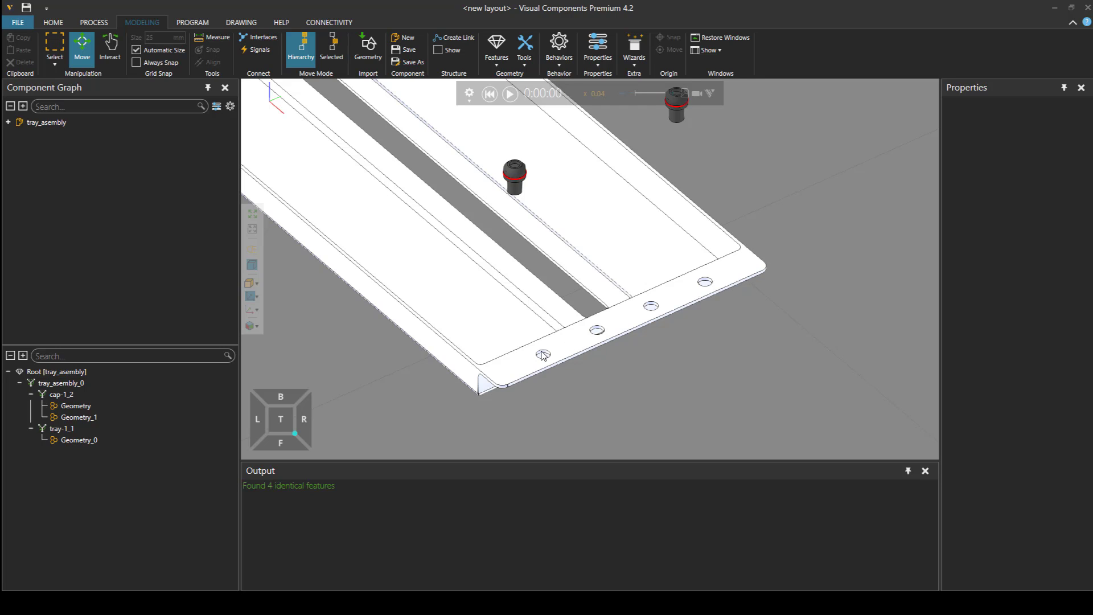
pyautogui.click(622, 245)
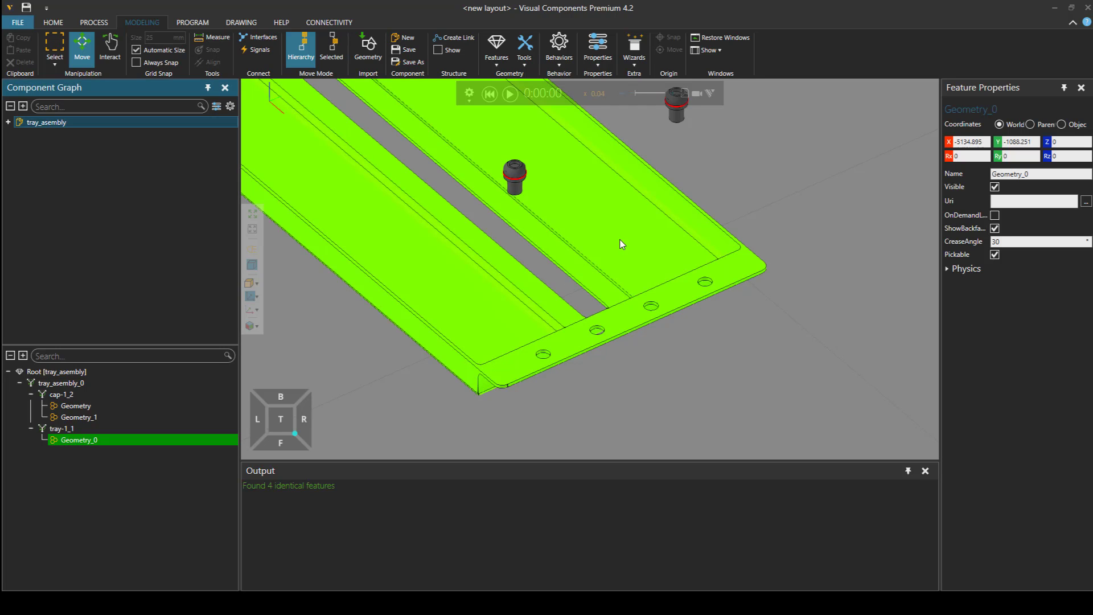
pyautogui.click(530, 62)
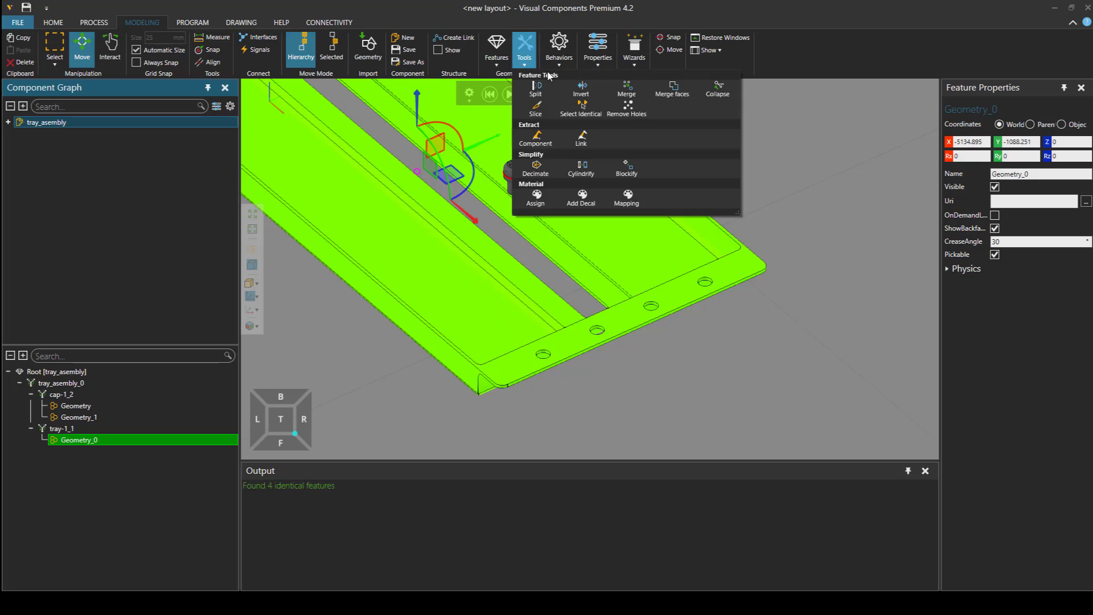
pyautogui.click(642, 111)
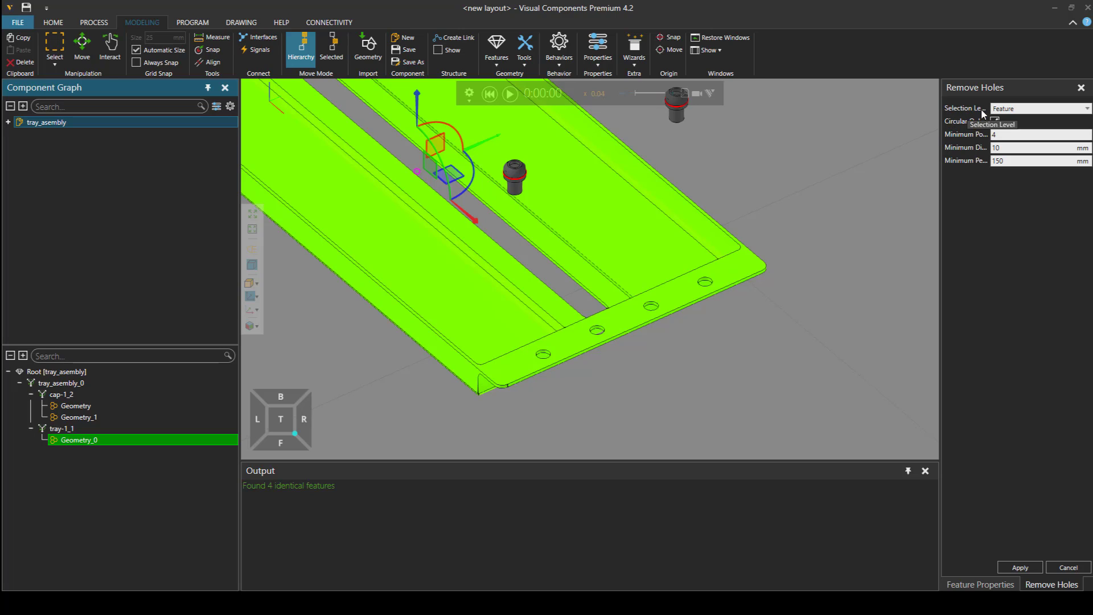
pyautogui.moveTo(941, 126); pyautogui.dragTo(911, 126)
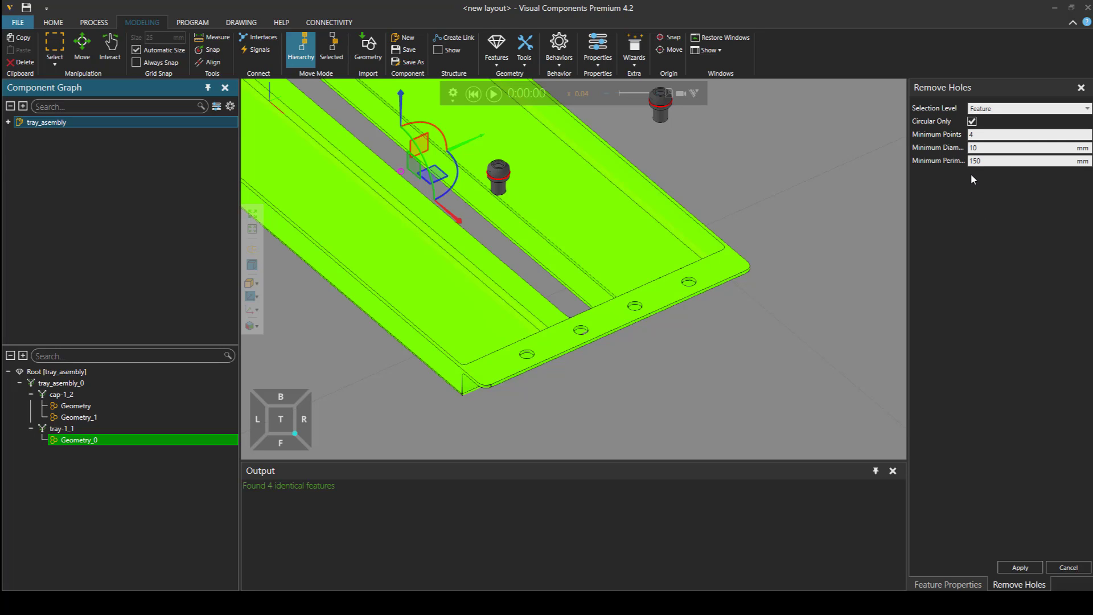
# Apply Remove Holes to the tray at Feature level with Circular Only enabled, and inspect the holes in its end flange from both sides.
pyautogui.click(972, 122)
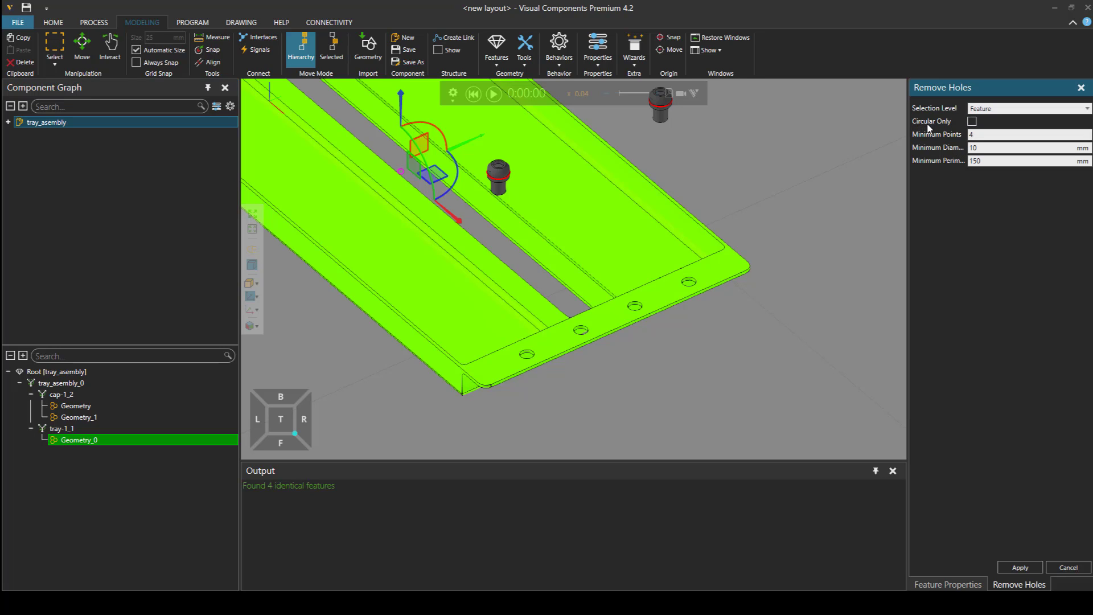
pyautogui.click(972, 121)
pyautogui.click(583, 235)
pyautogui.click(1018, 567)
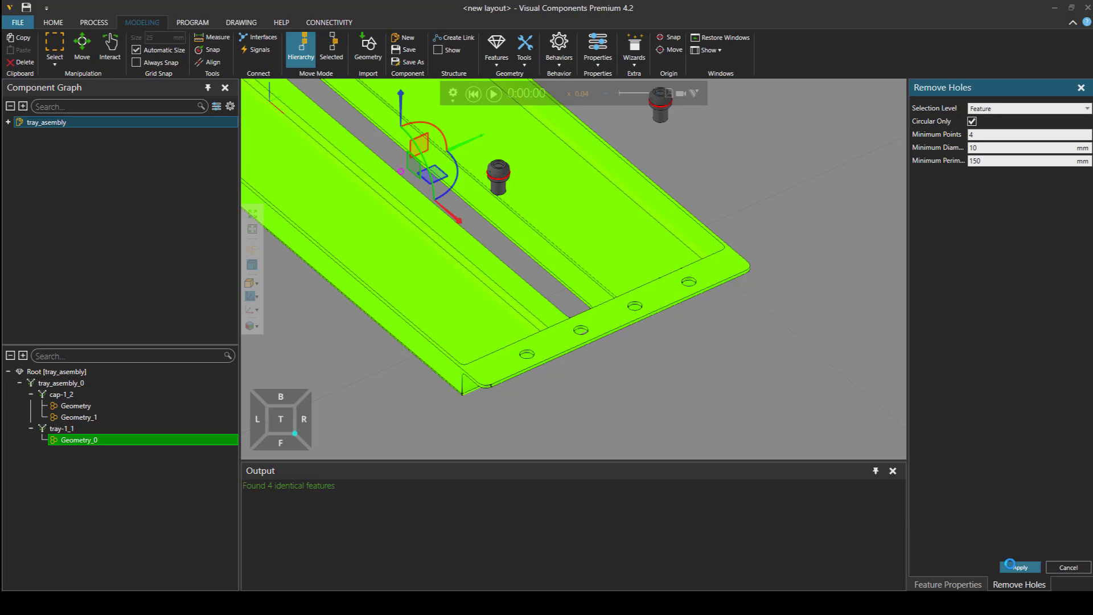
pyautogui.scroll(4, 634, 334)
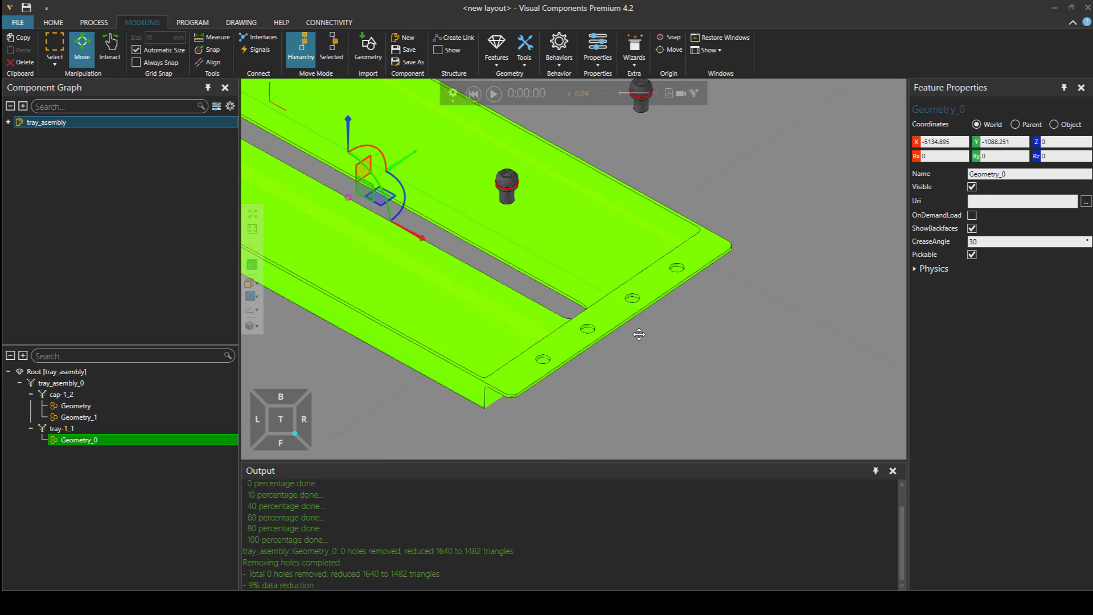
pyautogui.moveTo(638, 317); pyautogui.dragTo(632, 286, button='right')
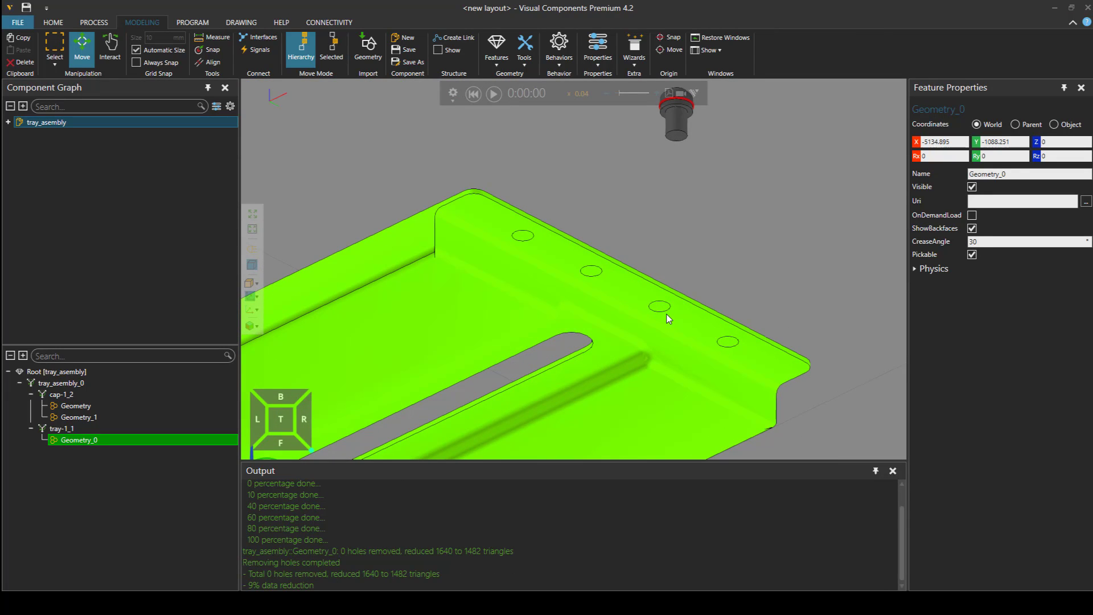
pyautogui.moveTo(655, 315); pyautogui.dragTo(662, 356, button='right')
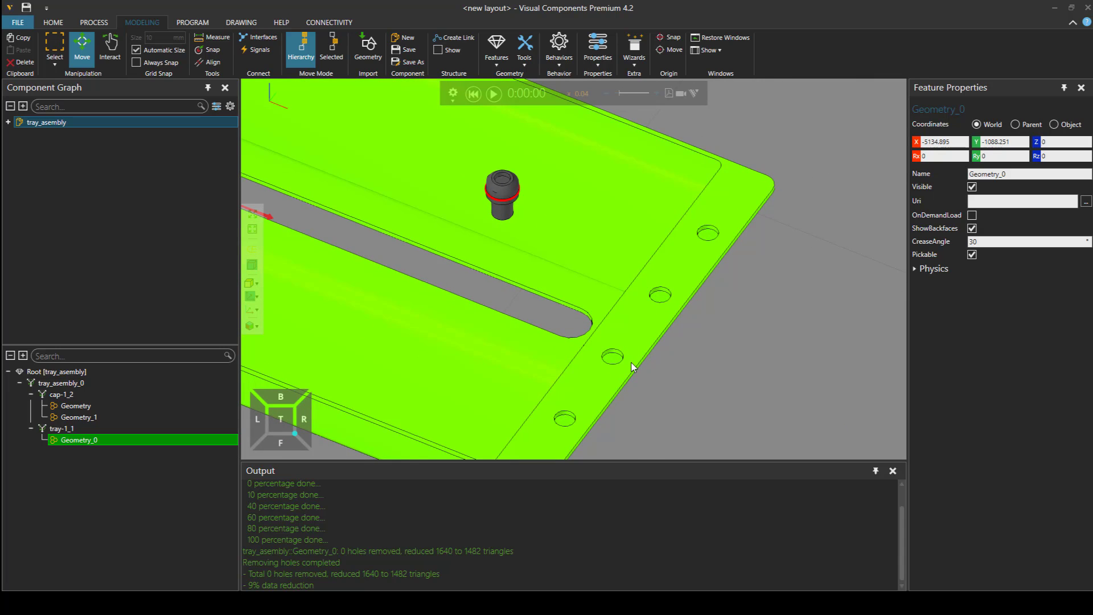
# Start the Slice tool on the tray geometry and pick the tray's end face as the slicing plane, using Face snap.
pyautogui.moveTo(631, 363); pyautogui.dragTo(623, 364, button='right')
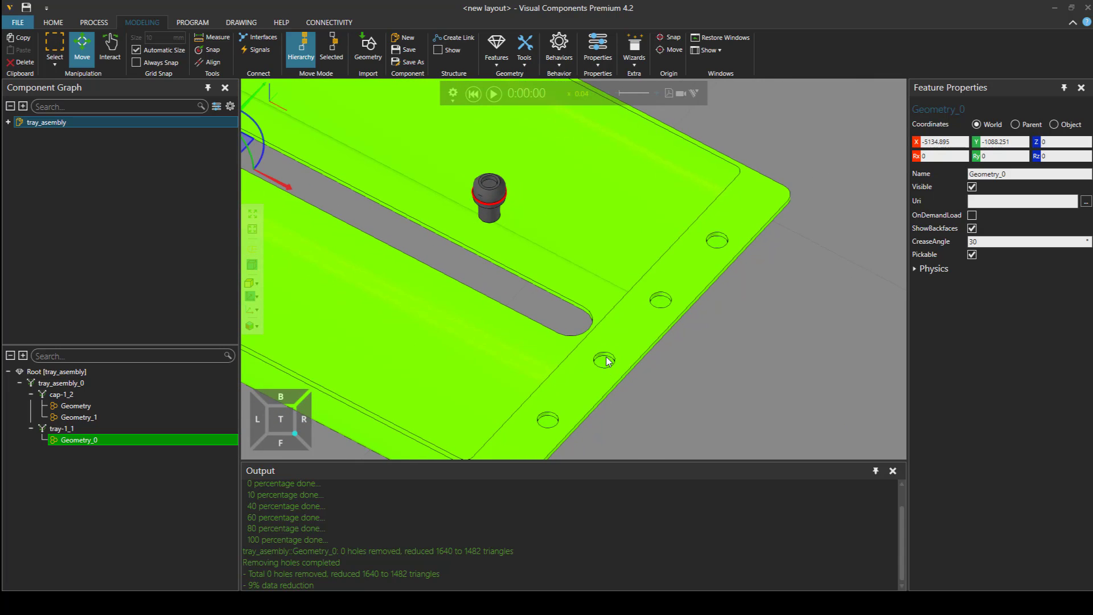
pyautogui.moveTo(608, 276); pyautogui.dragTo(610, 277, button='right')
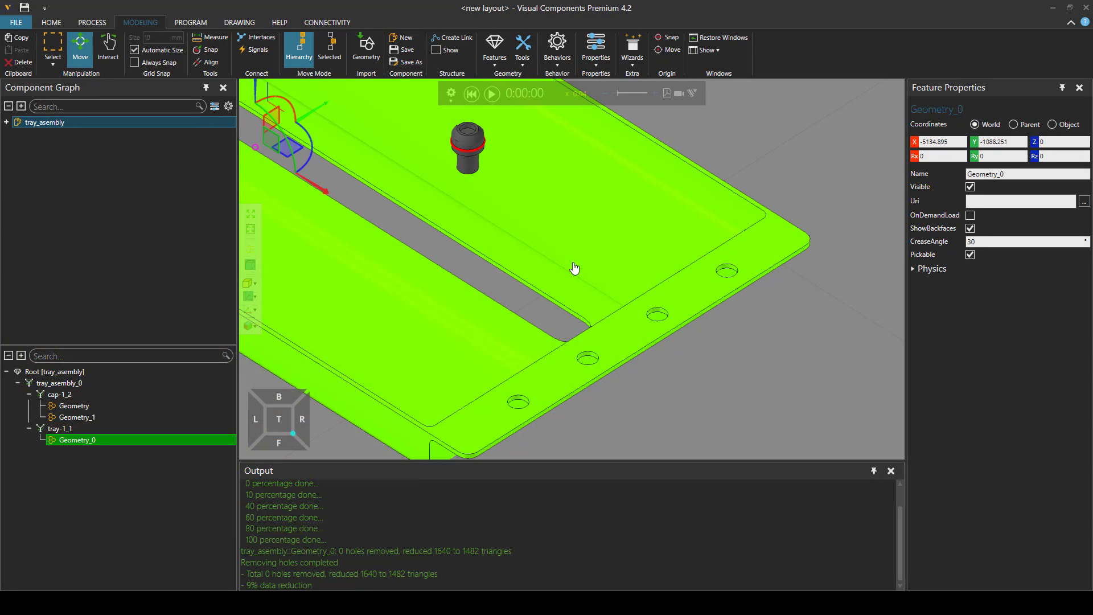
pyautogui.moveTo(575, 268); pyautogui.dragTo(552, 251, button='middle')
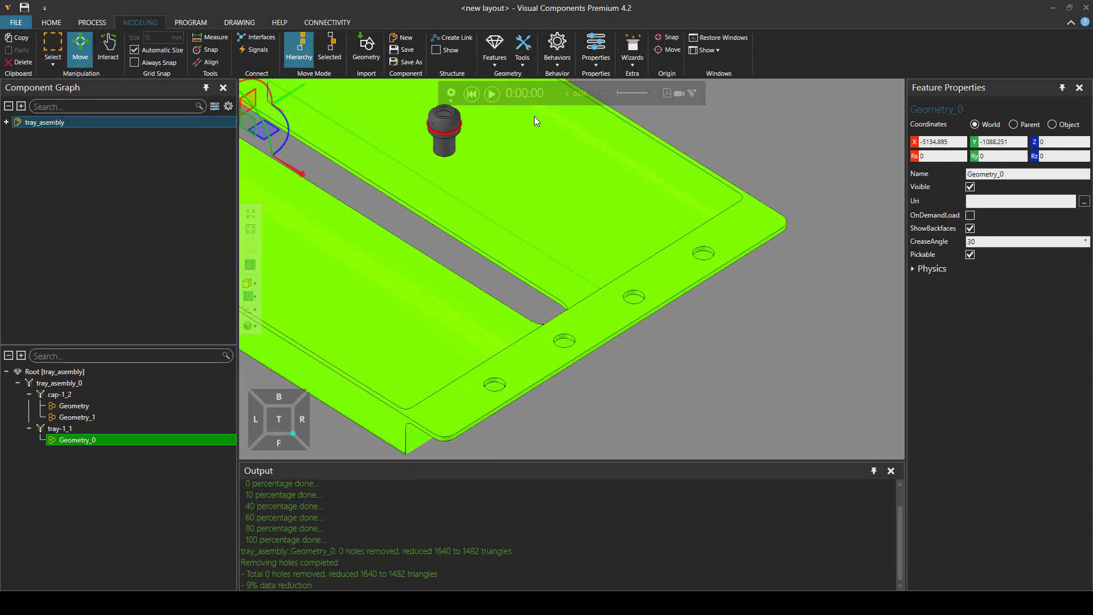
pyautogui.click(524, 53)
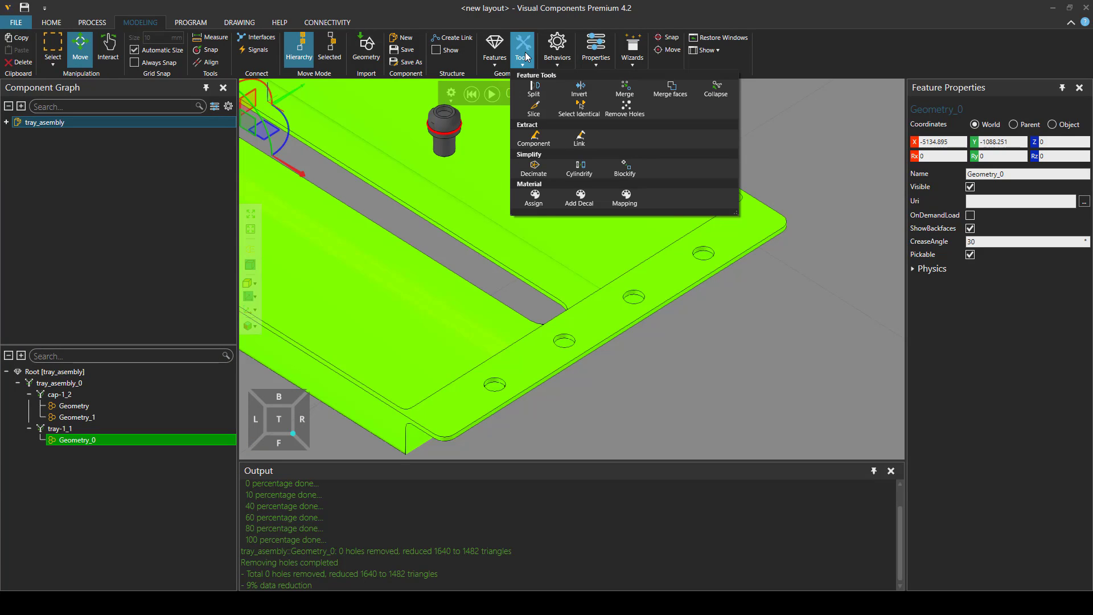
pyautogui.click(534, 108)
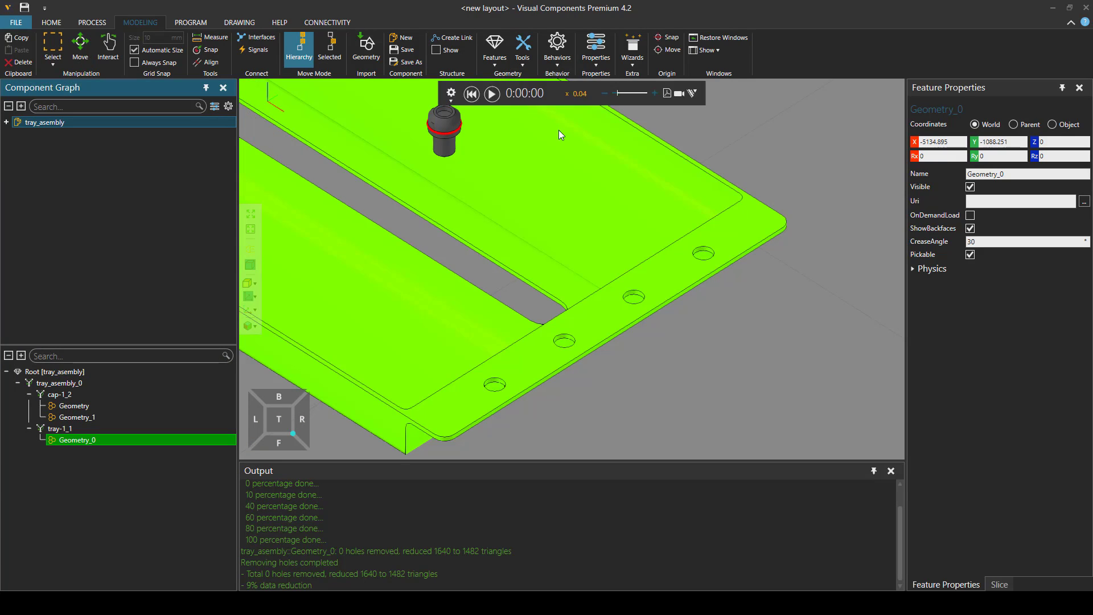
pyautogui.moveTo(639, 225); pyautogui.dragTo(624, 209, button='right')
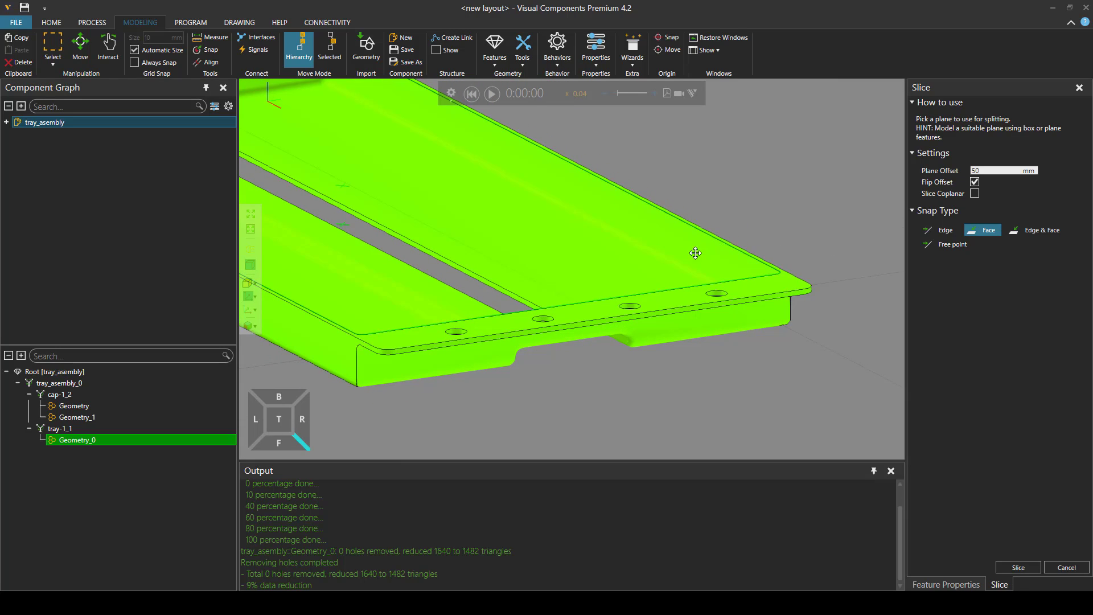
pyautogui.moveTo(718, 240); pyautogui.dragTo(713, 260, button='right')
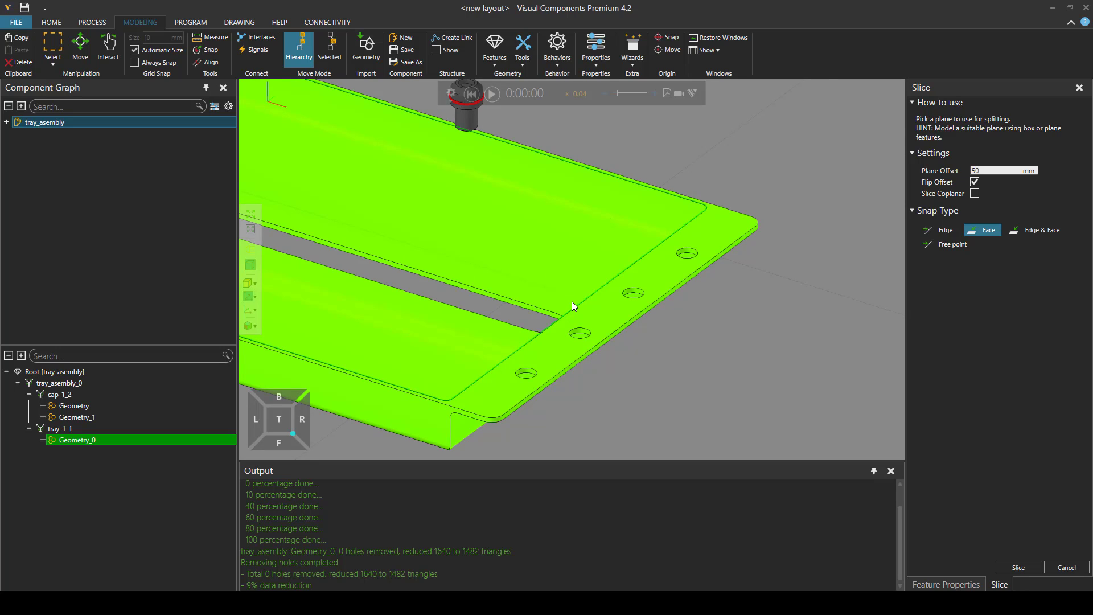
pyautogui.moveTo(571, 302); pyautogui.dragTo(553, 288, button='right')
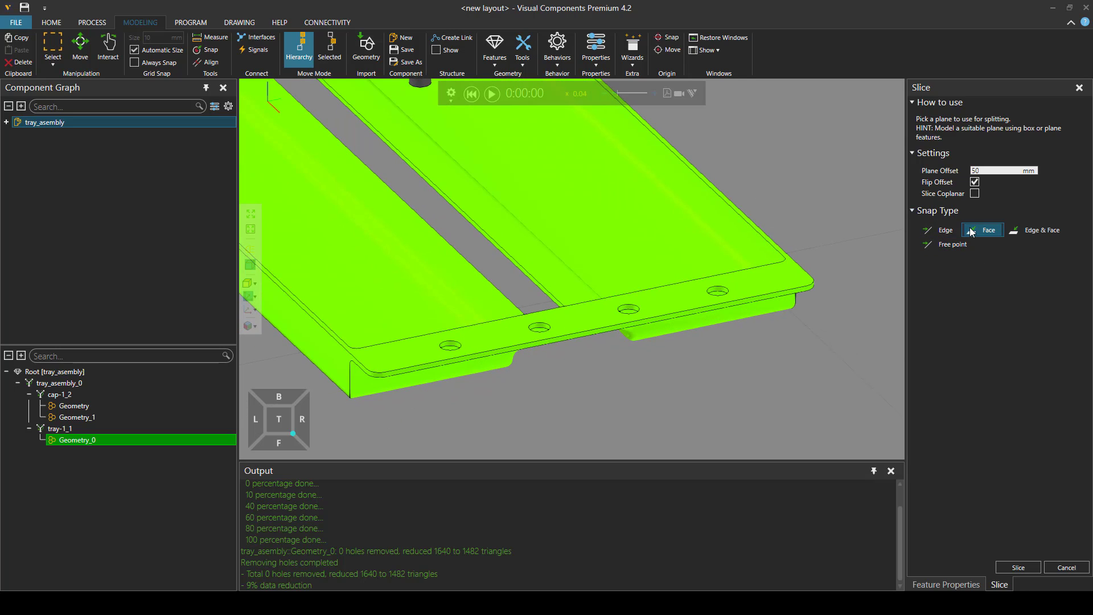
pyautogui.scroll(3, 672, 341)
pyautogui.moveTo(672, 338); pyautogui.dragTo(671, 330, button='right')
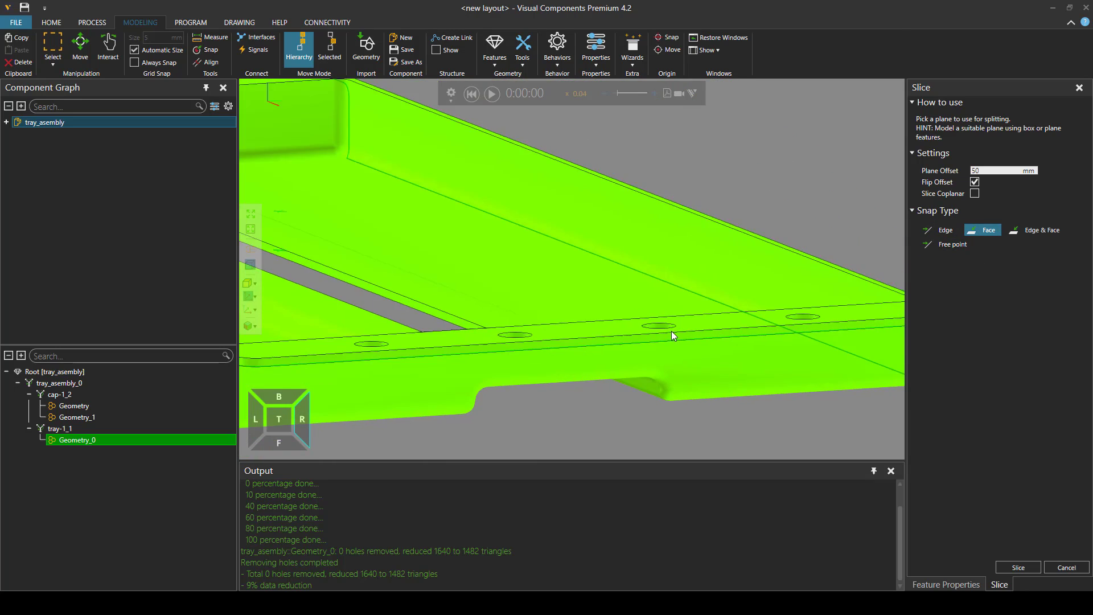
pyautogui.scroll(-5, 701, 365)
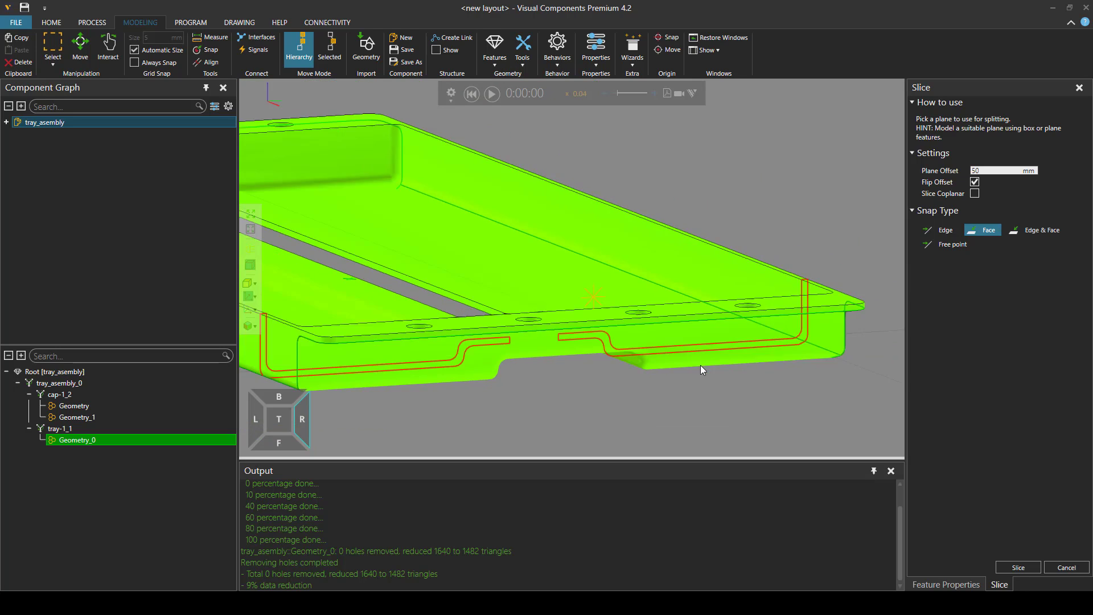
pyautogui.moveTo(721, 380); pyautogui.dragTo(729, 381, button='right')
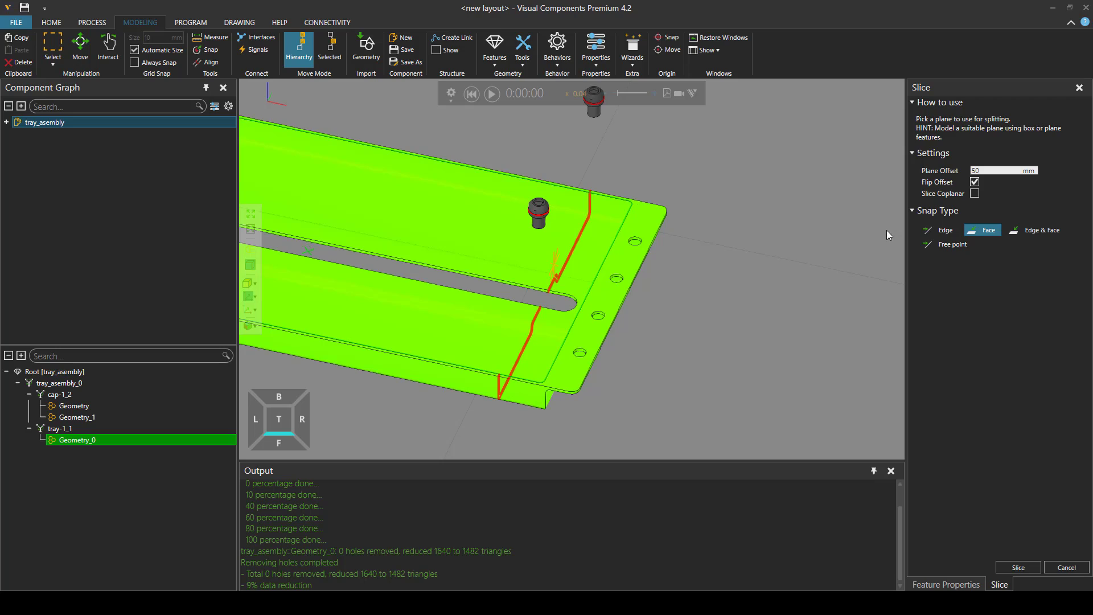
# Try a 100 mm plane offset, restore it to 50 mm, and toggle Flip Offset off and back on.
pyautogui.click(983, 171)
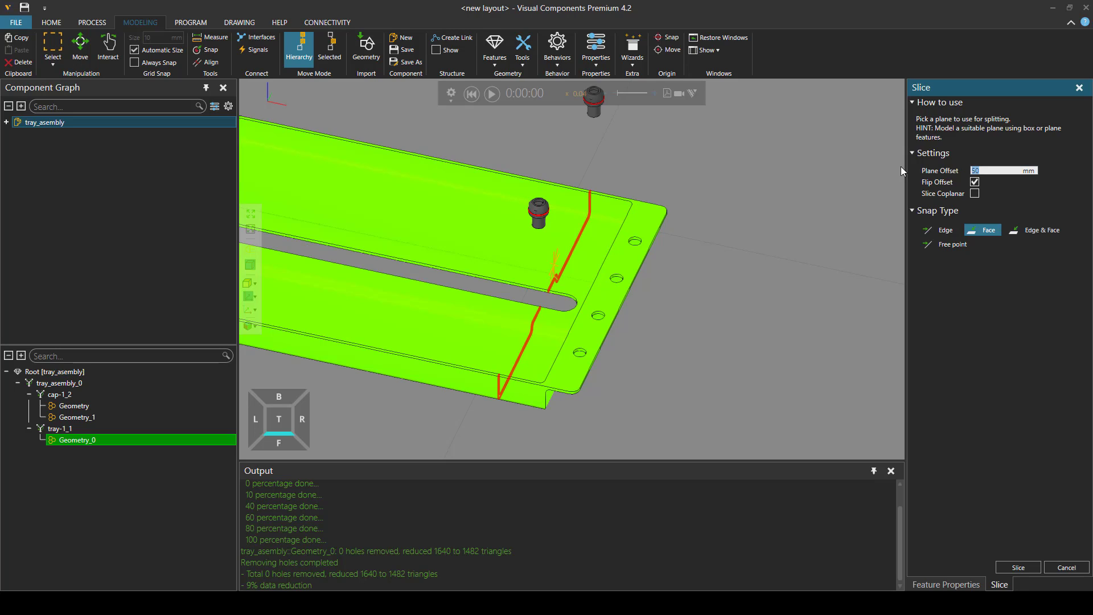
pyautogui.write('100')
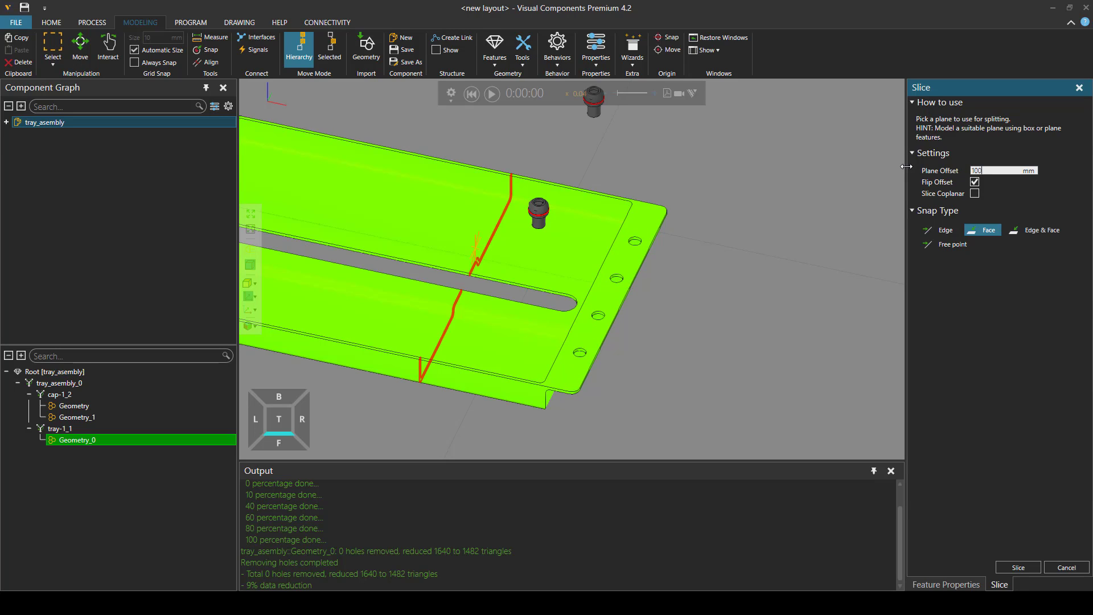
pyautogui.click(990, 171)
pyautogui.write('50')
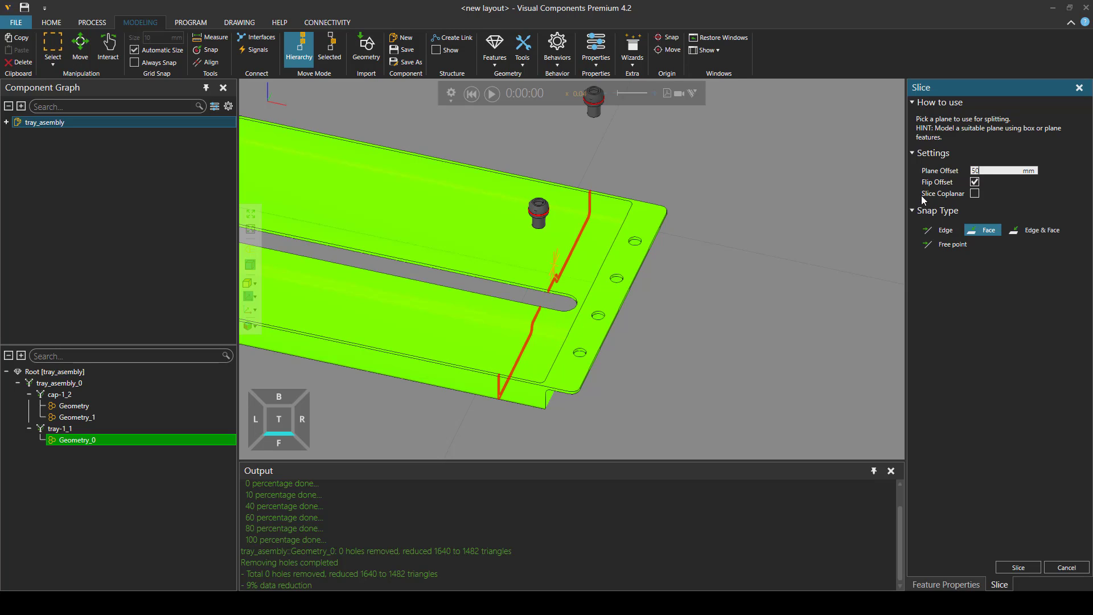
pyautogui.click(975, 183)
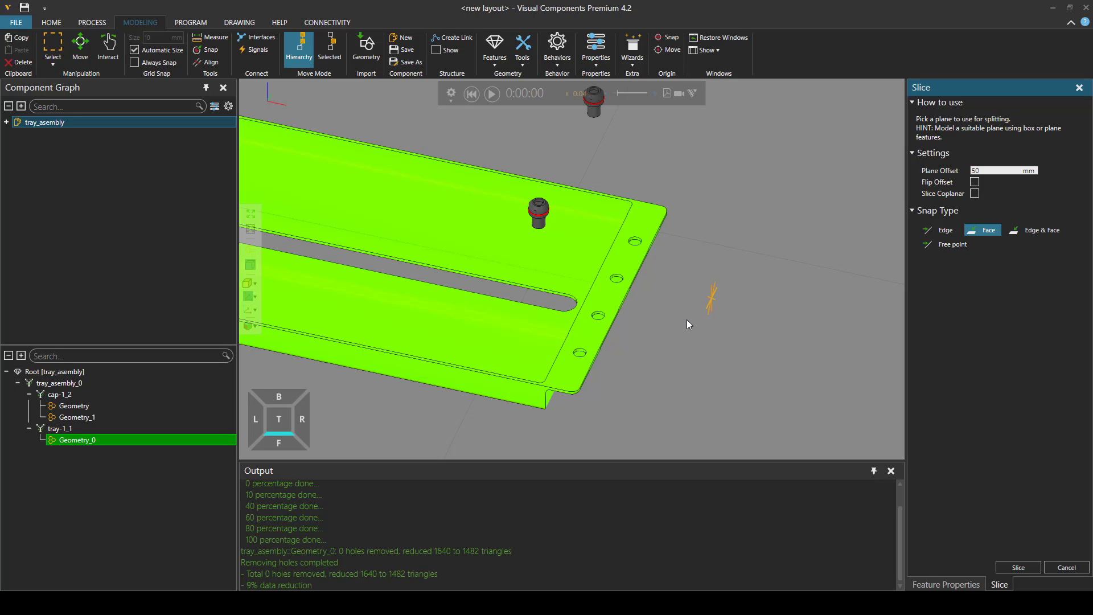
pyautogui.click(975, 182)
# Slice the tray at the plane offset 50 mm inward from its end face, and inspect the cut.
pyautogui.click(1028, 568)
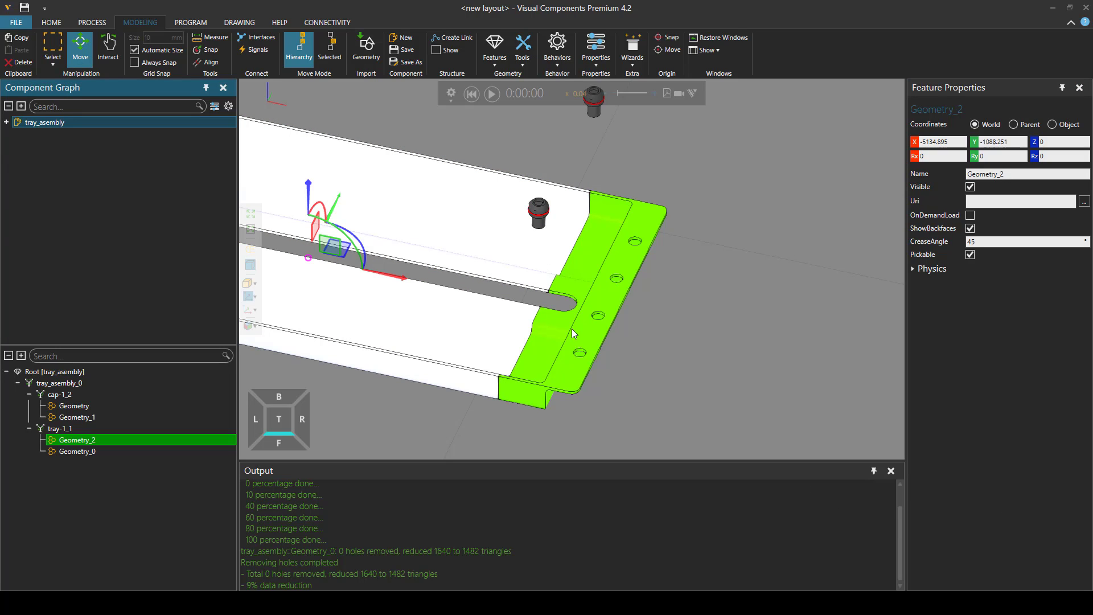
pyautogui.moveTo(570, 325); pyautogui.dragTo(571, 327, button='right')
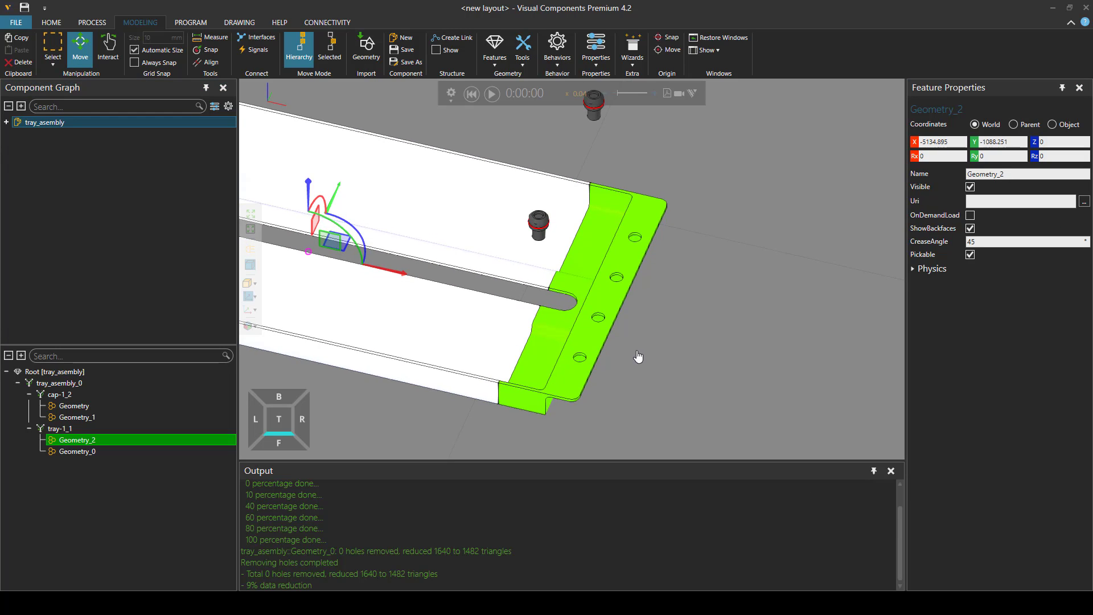
pyautogui.moveTo(636, 353); pyautogui.dragTo(653, 366, button='right')
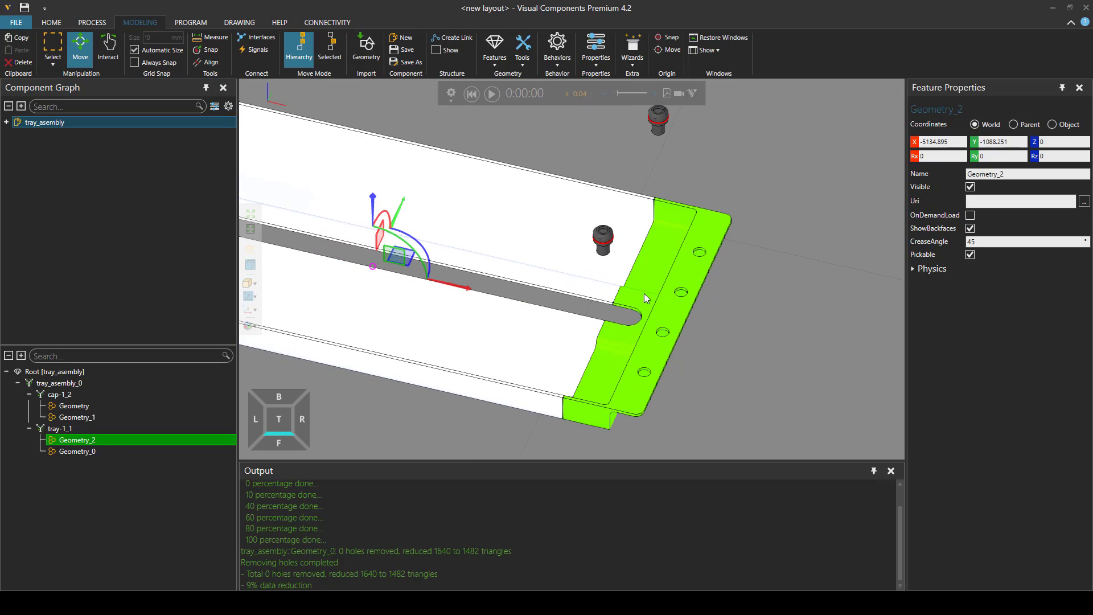
# Select the main tray body, Geometry_0, and move it away from the sliced end piece to about X -5155, Z 64.
pyautogui.click(517, 320)
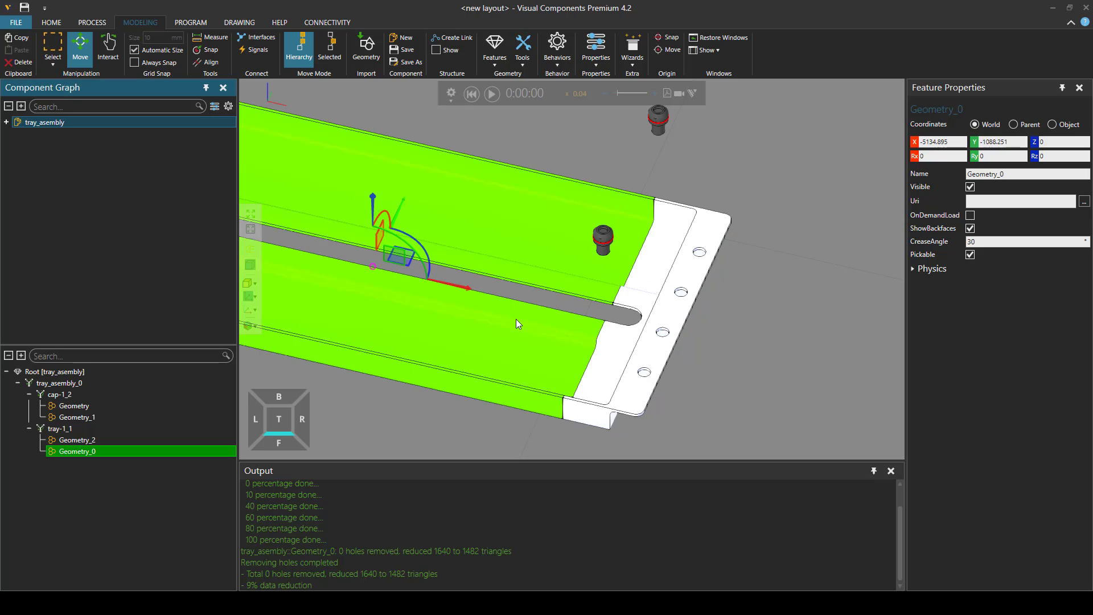
pyautogui.moveTo(398, 264); pyautogui.dragTo(385, 228)
pyautogui.moveTo(509, 344); pyautogui.dragTo(500, 333, button='right')
pyautogui.scroll(-2, 500, 333)
pyautogui.moveTo(481, 343); pyautogui.dragTo(456, 350, button='middle')
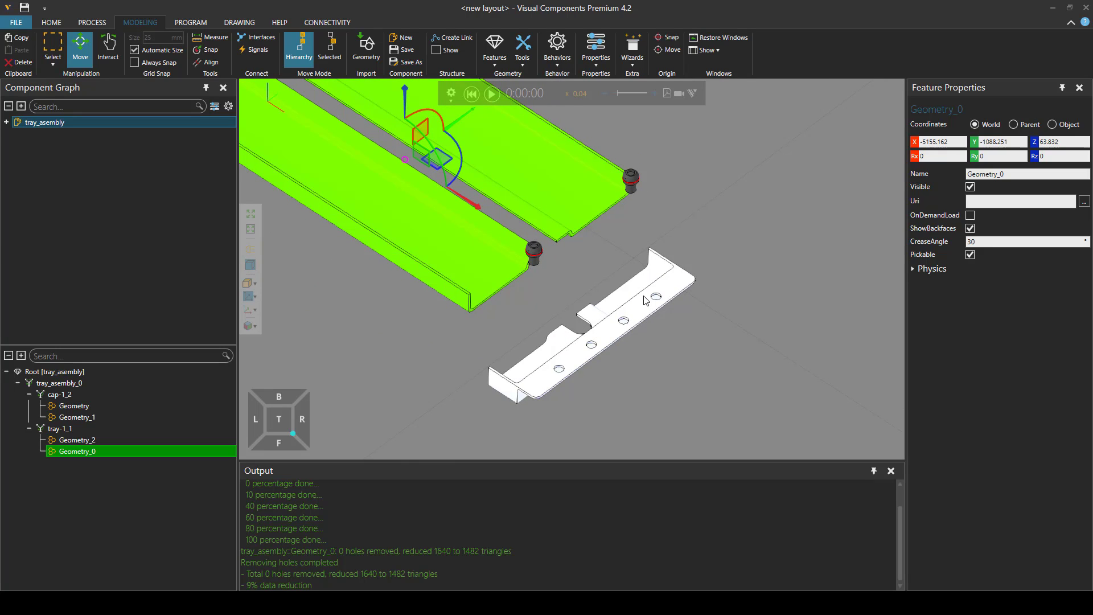
# Remove the holes from the sliced end piece, Geometry_2, at Feature level with Circular Only enabled, and inspect its flange from both sides.
pyautogui.click(626, 322)
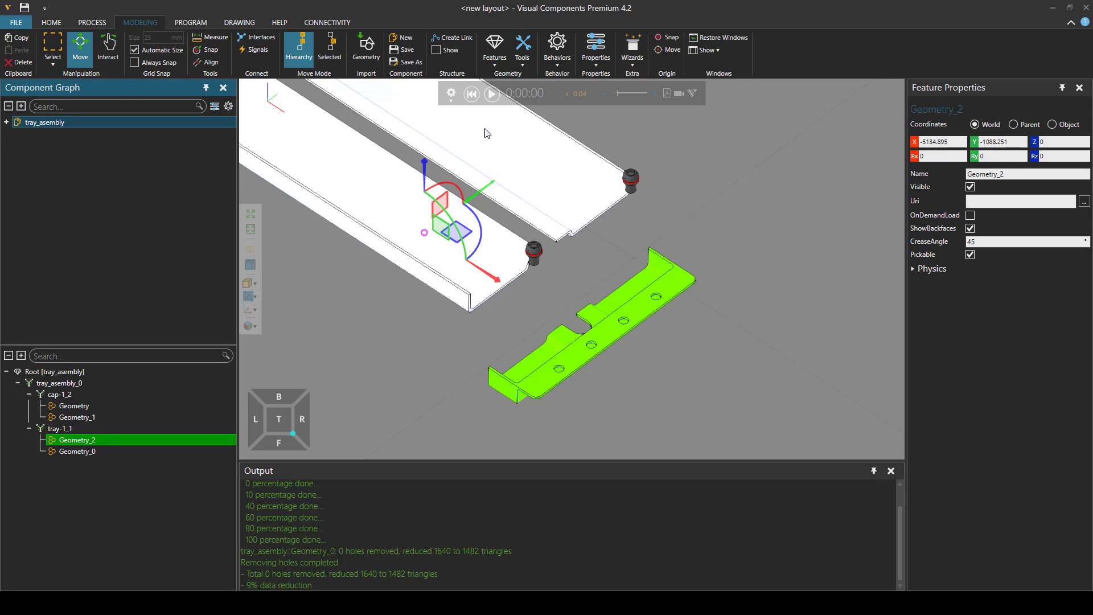
pyautogui.click(523, 64)
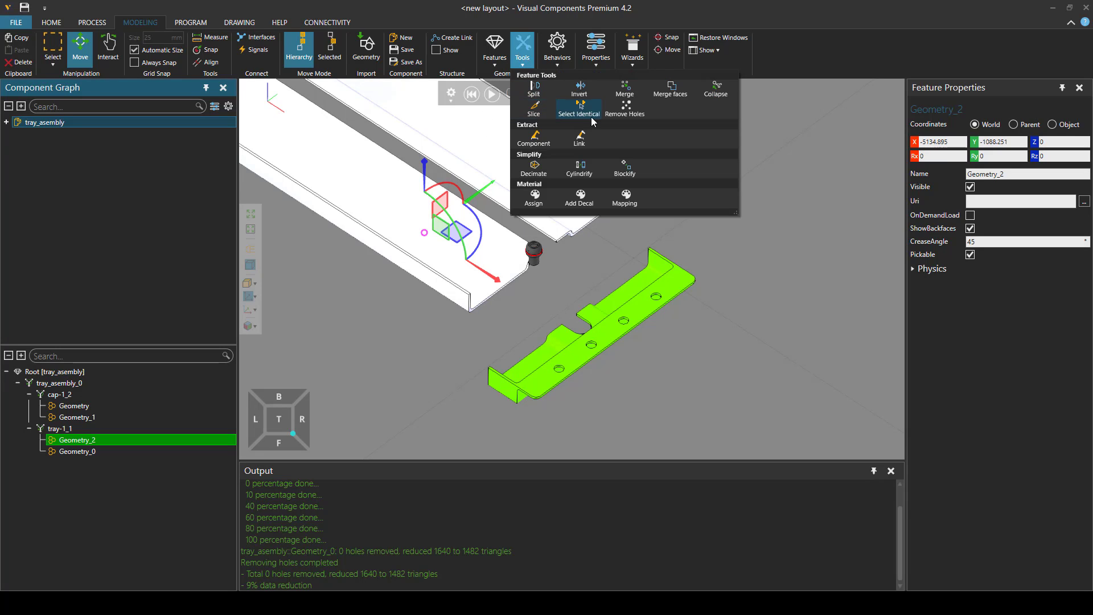
pyautogui.click(625, 111)
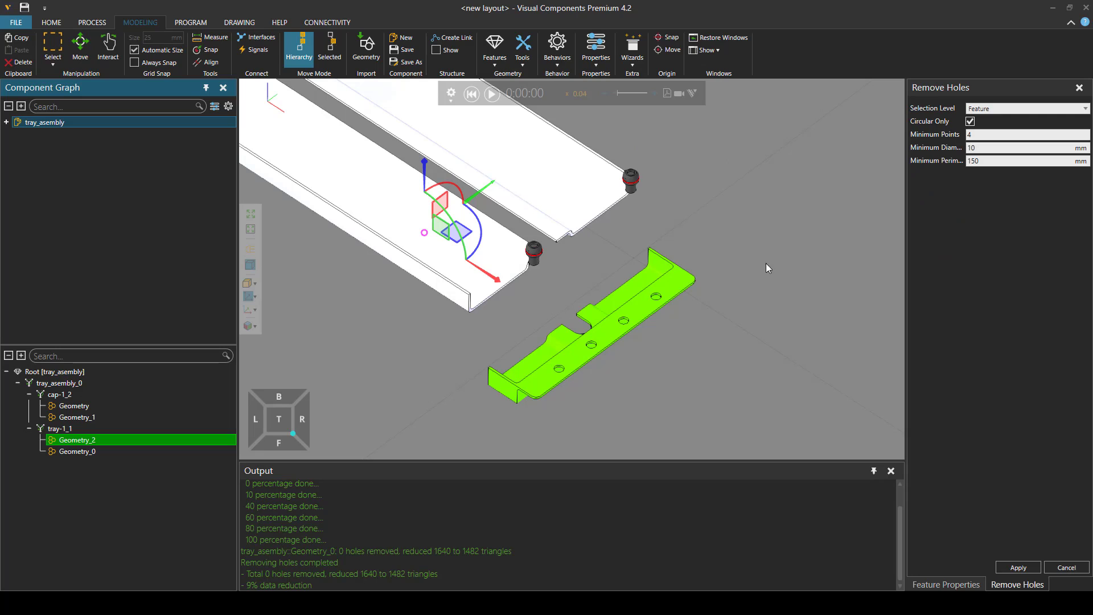
pyautogui.click(1018, 568)
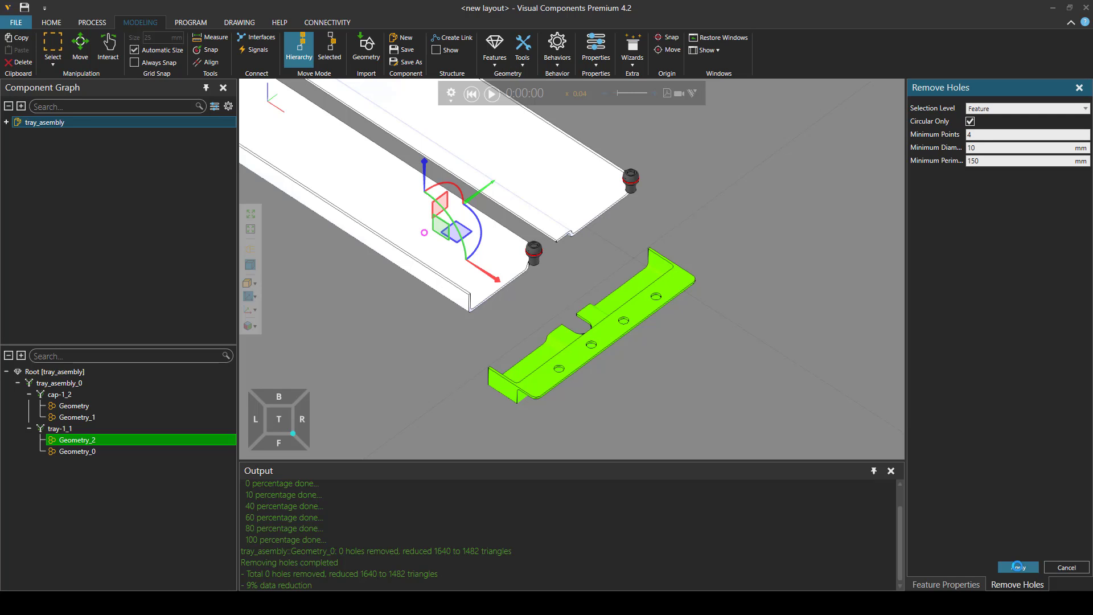
pyautogui.moveTo(593, 386); pyautogui.dragTo(601, 341, button='right')
pyautogui.scroll(3, 599, 285)
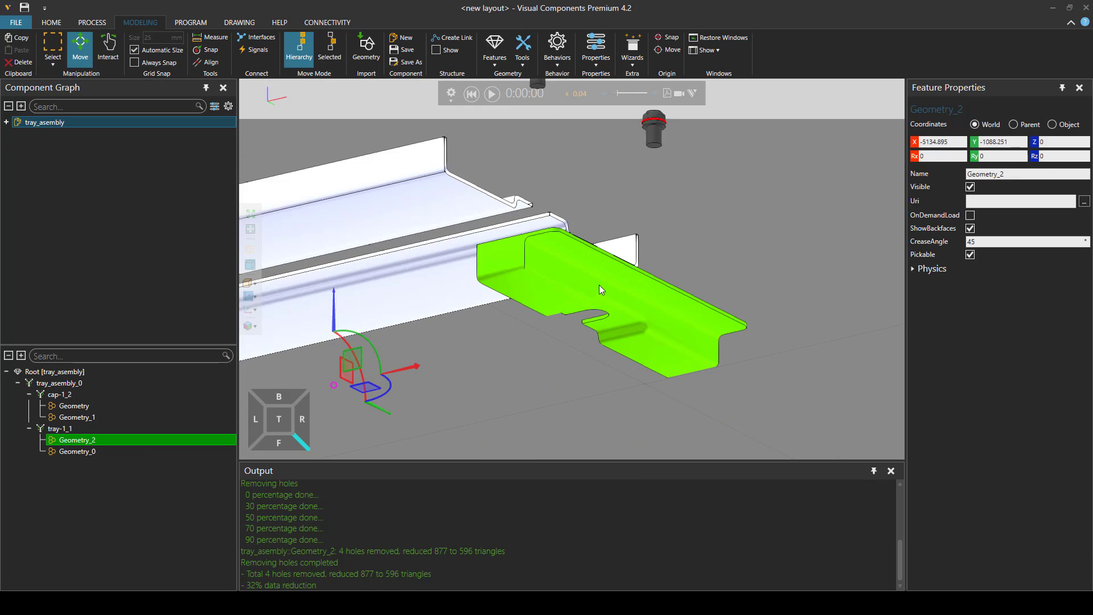
pyautogui.moveTo(599, 285); pyautogui.dragTo(604, 334, button='right')
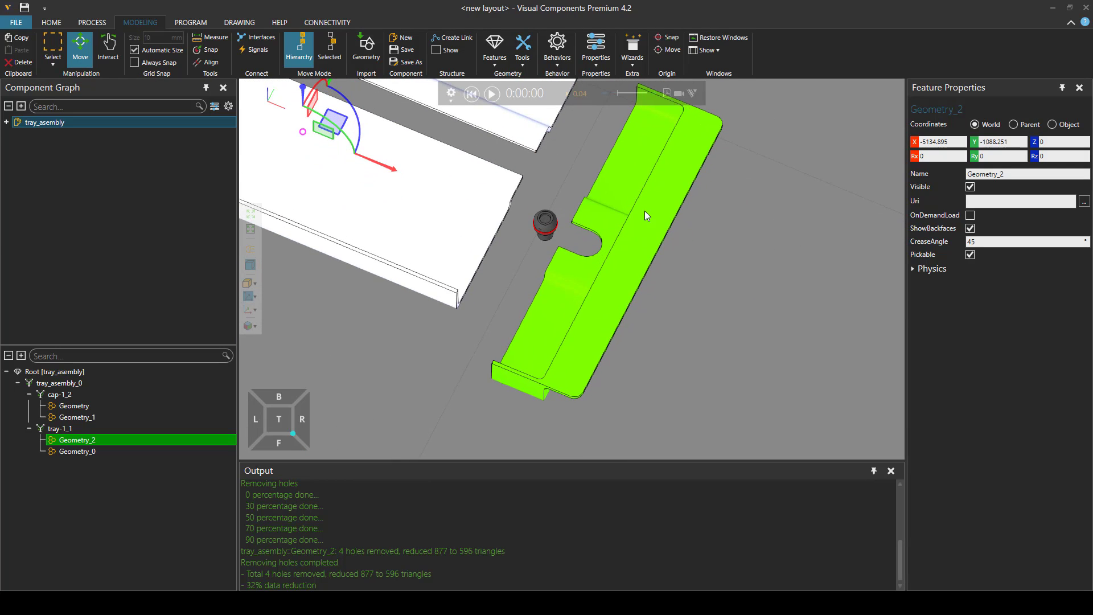
pyautogui.scroll(-3, 571, 340)
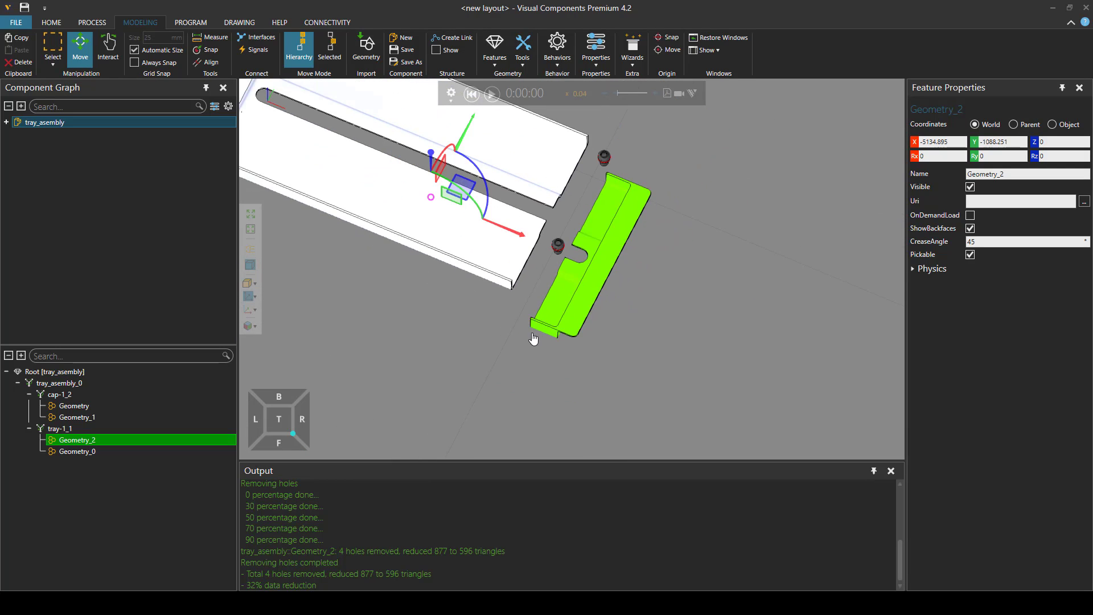
pyautogui.moveTo(534, 339); pyautogui.dragTo(688, 405, button='right')
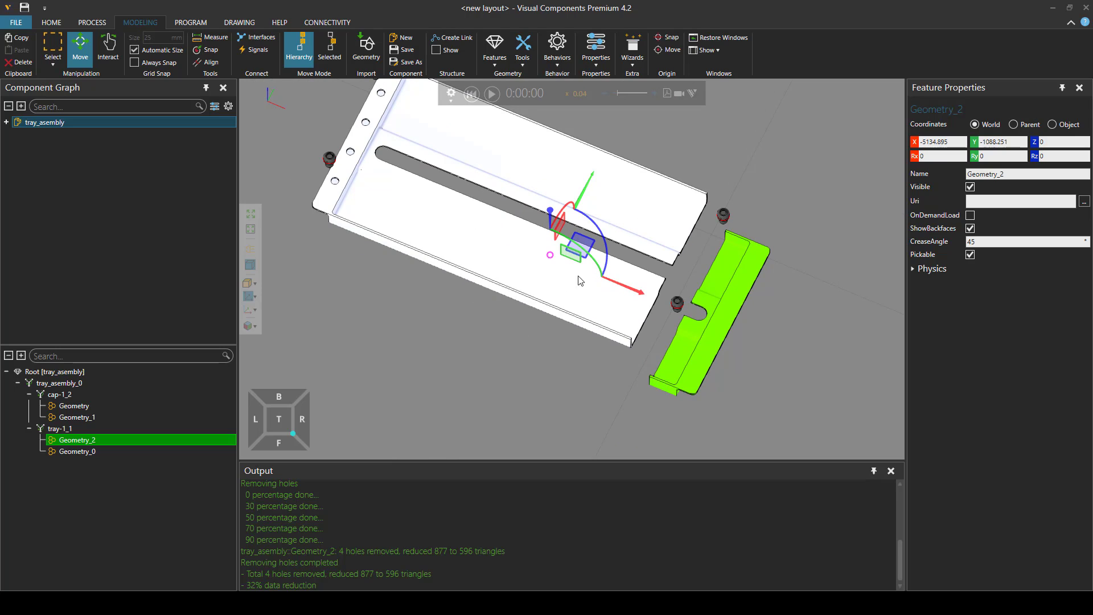
pyautogui.moveTo(487, 217); pyautogui.dragTo(506, 219, button='right')
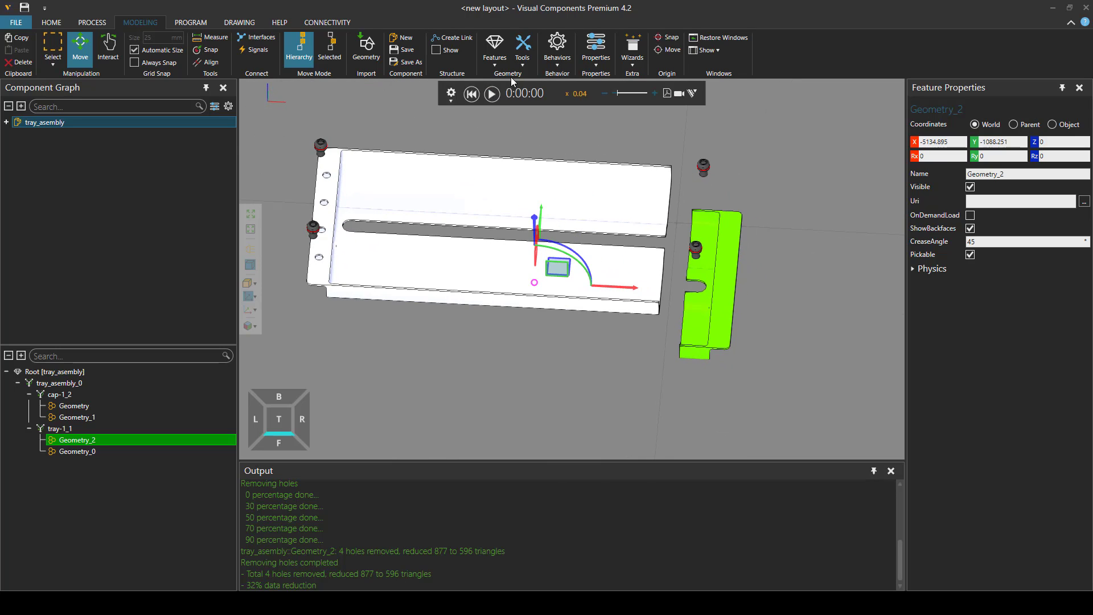
pyautogui.click(522, 52)
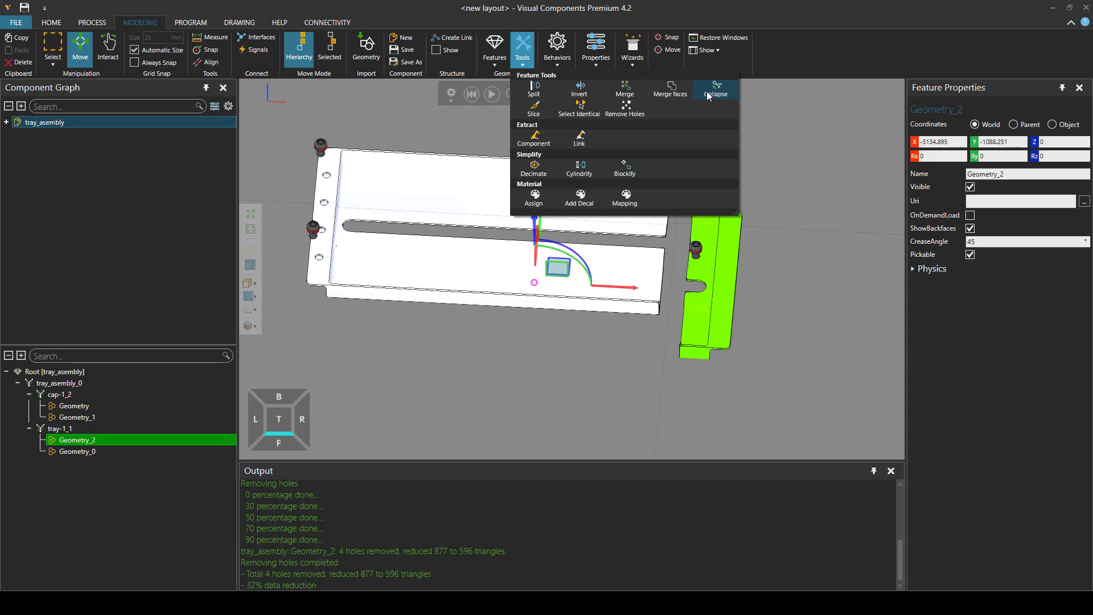
pyautogui.click(517, 49)
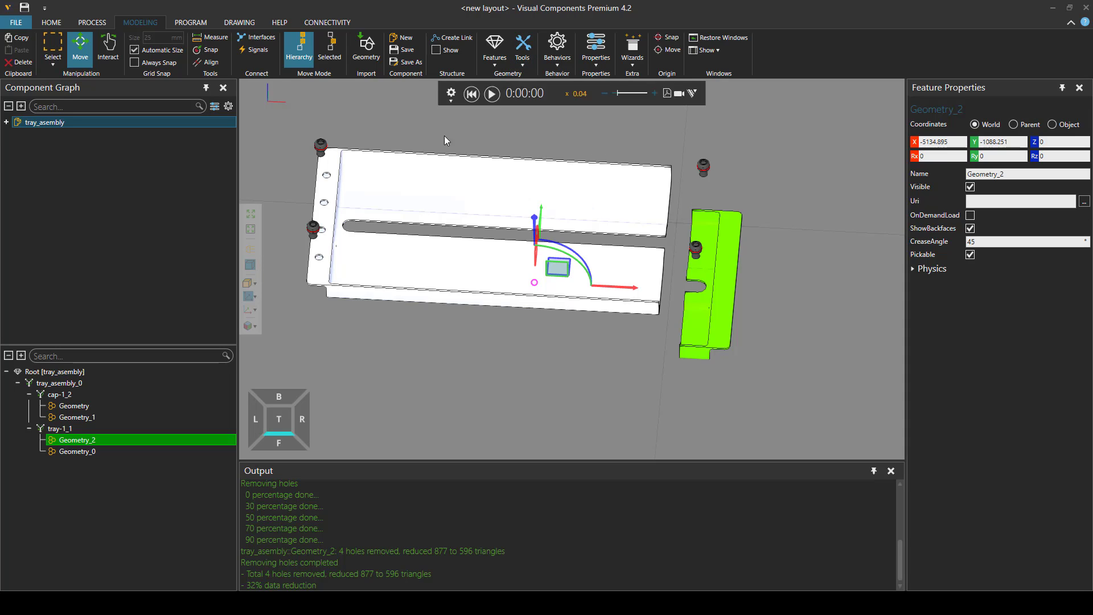
# Select the cap geometry, Geometry_1, beside the perforated flange at the tray's uncut end.
pyautogui.moveTo(563, 183); pyautogui.dragTo(722, 196, button='middle')
pyautogui.scroll(2, 510, 227)
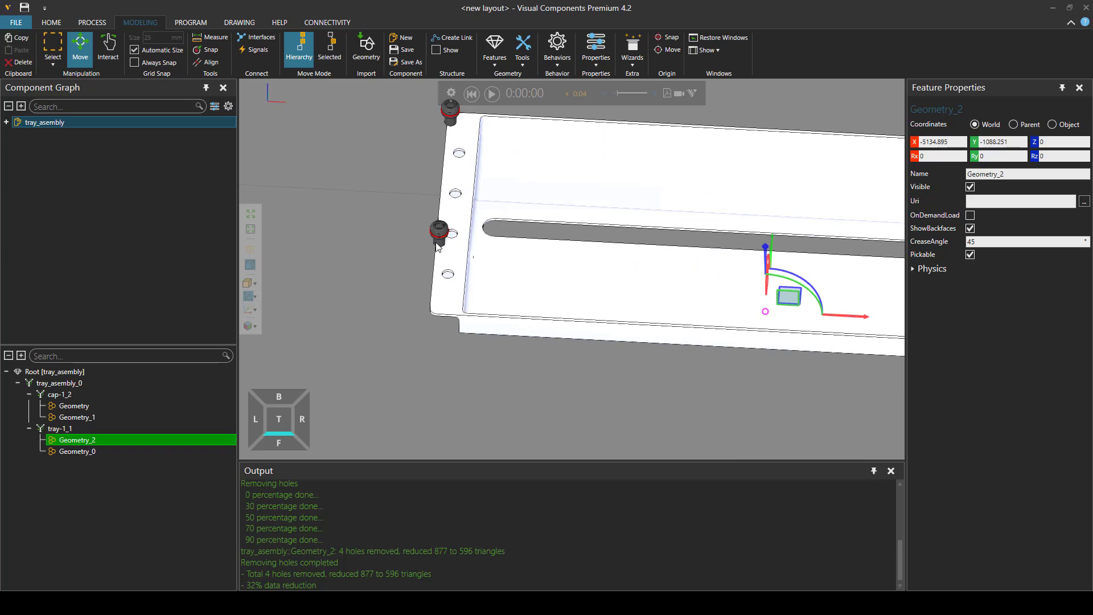
pyautogui.click(440, 231)
pyautogui.scroll(3, 442, 262)
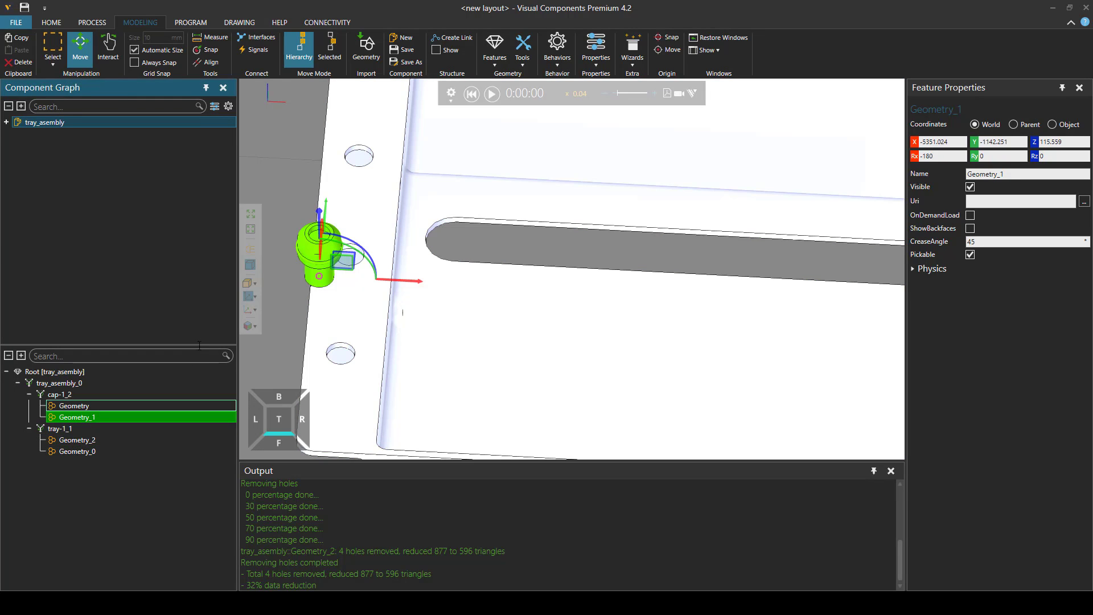
pyautogui.click(527, 60)
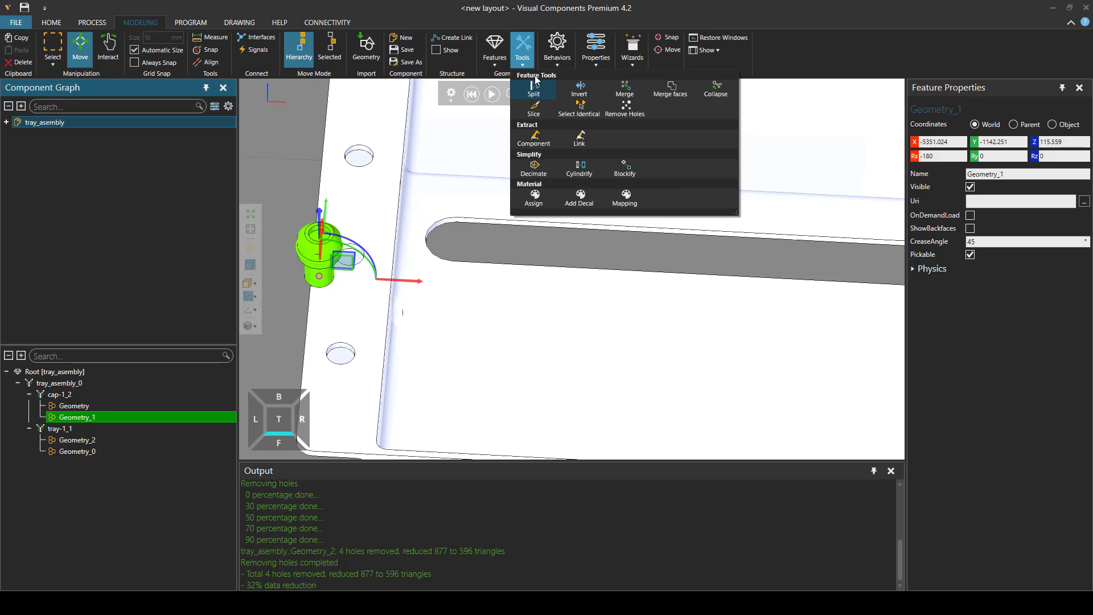
pyautogui.click(529, 65)
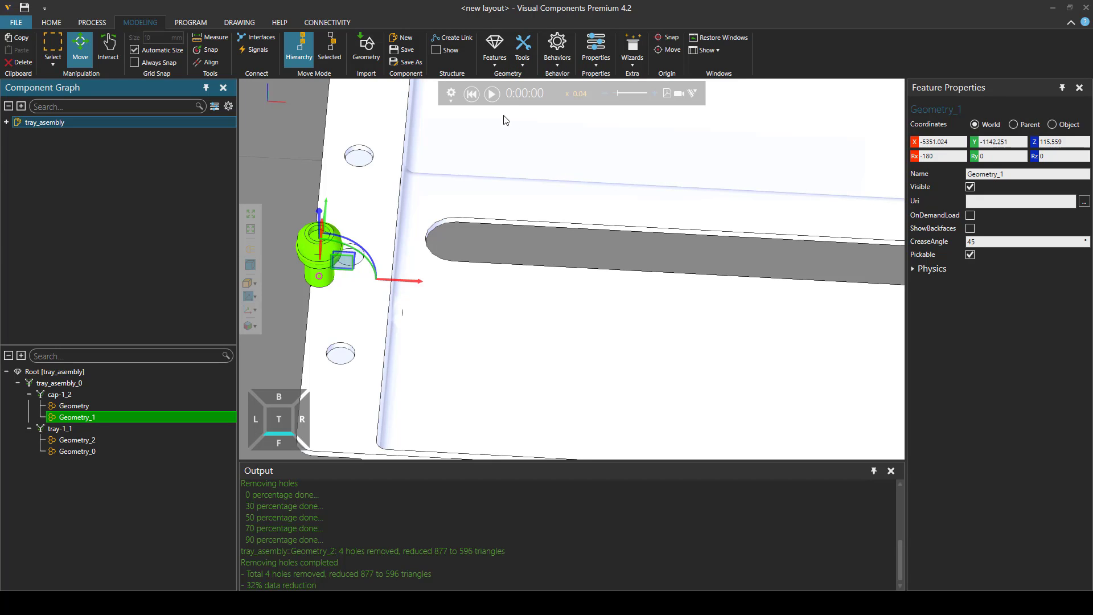
# Add a box feature to the tray assembly.
pyautogui.click(496, 60)
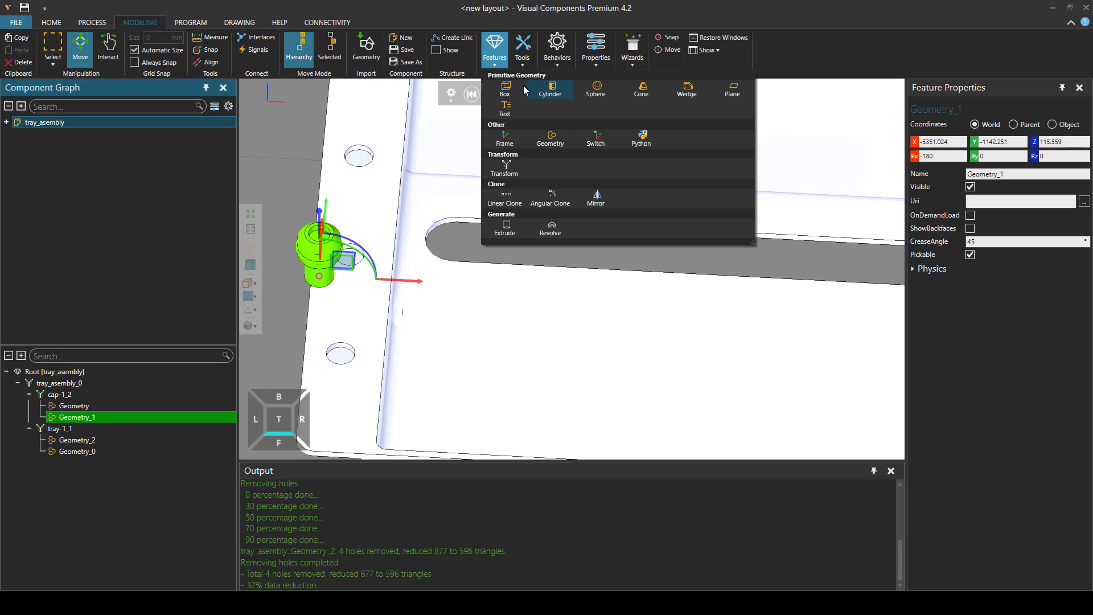
pyautogui.click(505, 89)
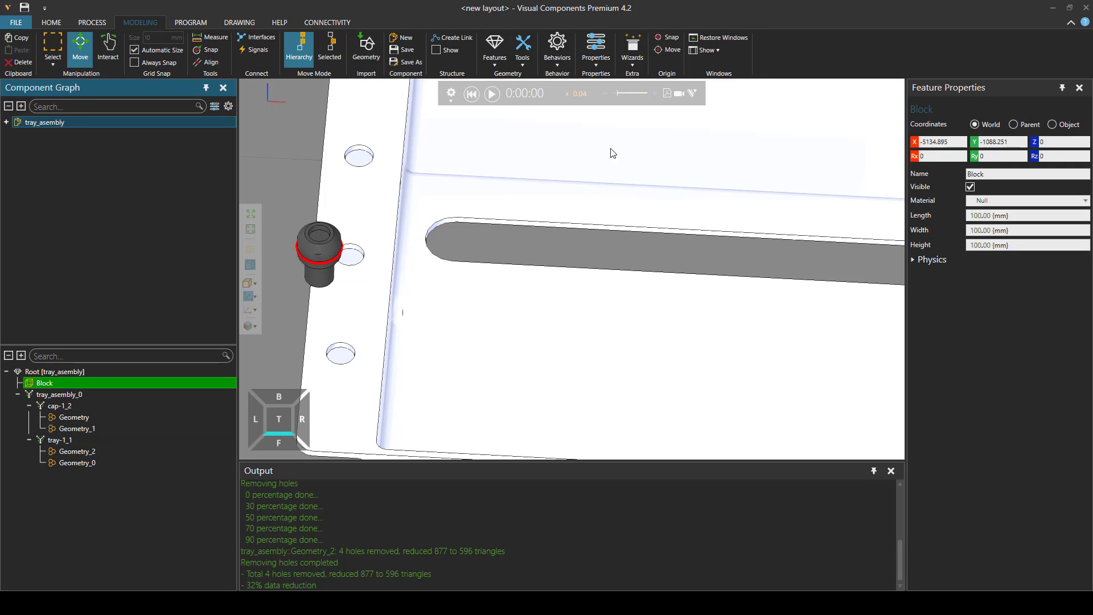
pyautogui.scroll(-2, 622, 191)
pyautogui.scroll(-2, 623, 190)
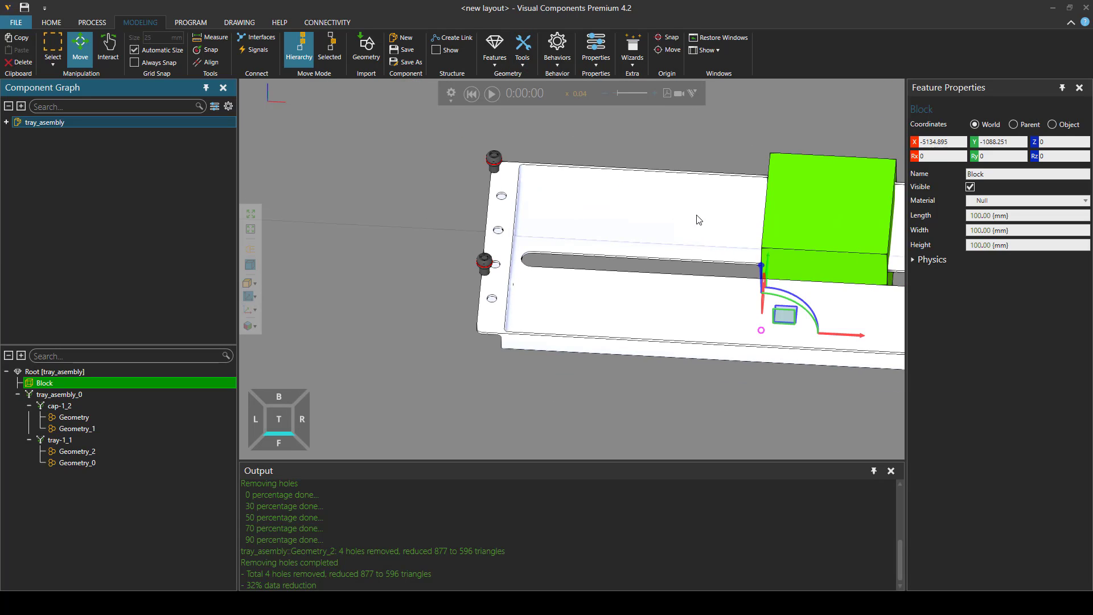
pyautogui.scroll(-2, 541, 237)
# Try to split the uncollapsed box feature with the split level set to Face.
pyautogui.click(524, 59)
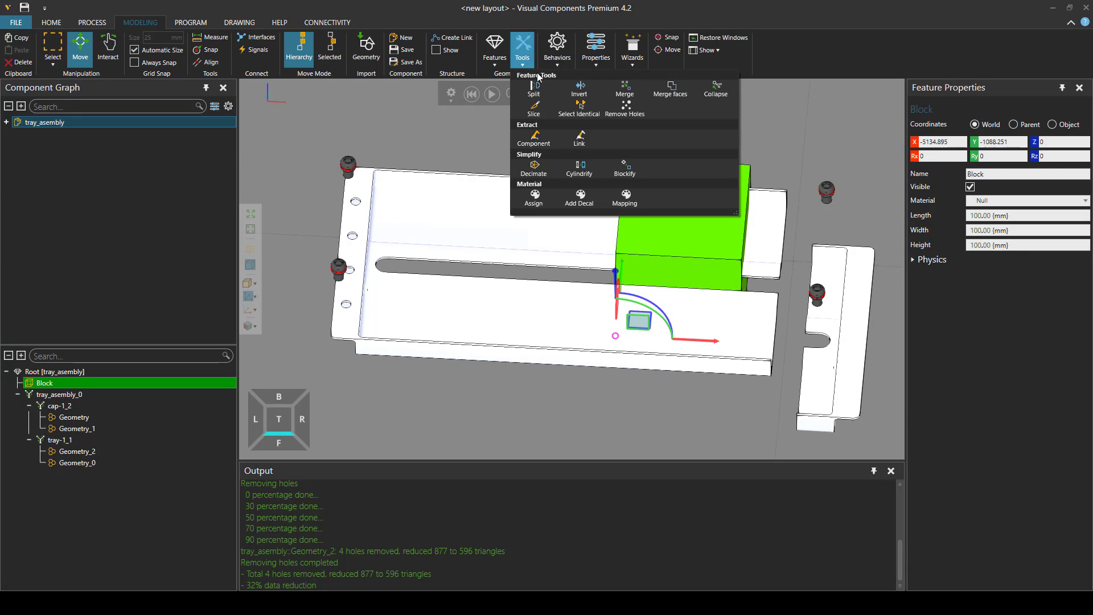
pyautogui.click(535, 89)
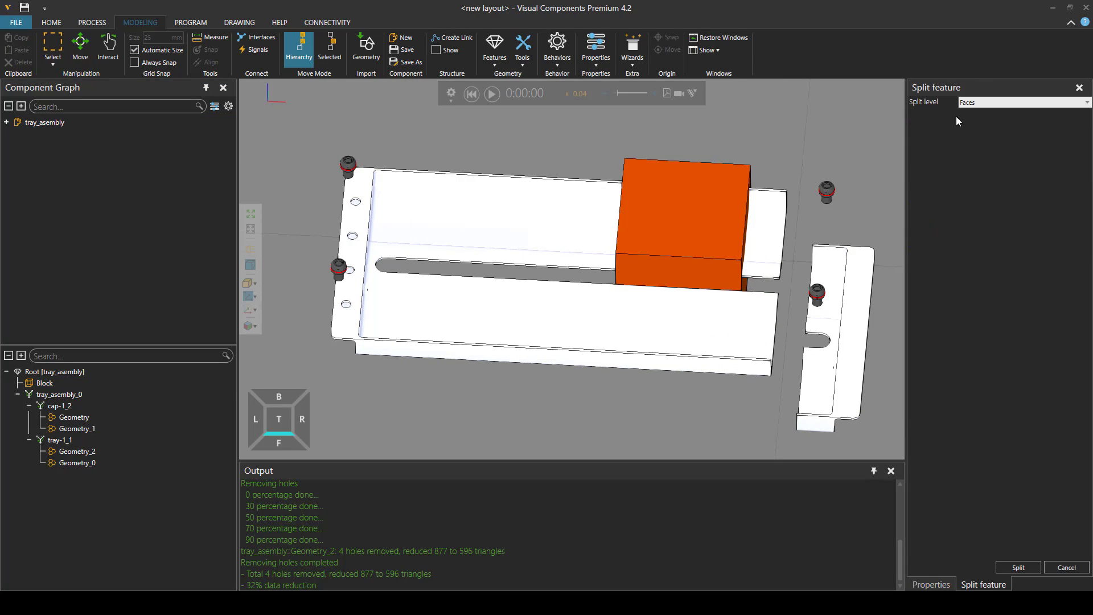
pyautogui.click(971, 104)
pyautogui.click(980, 135)
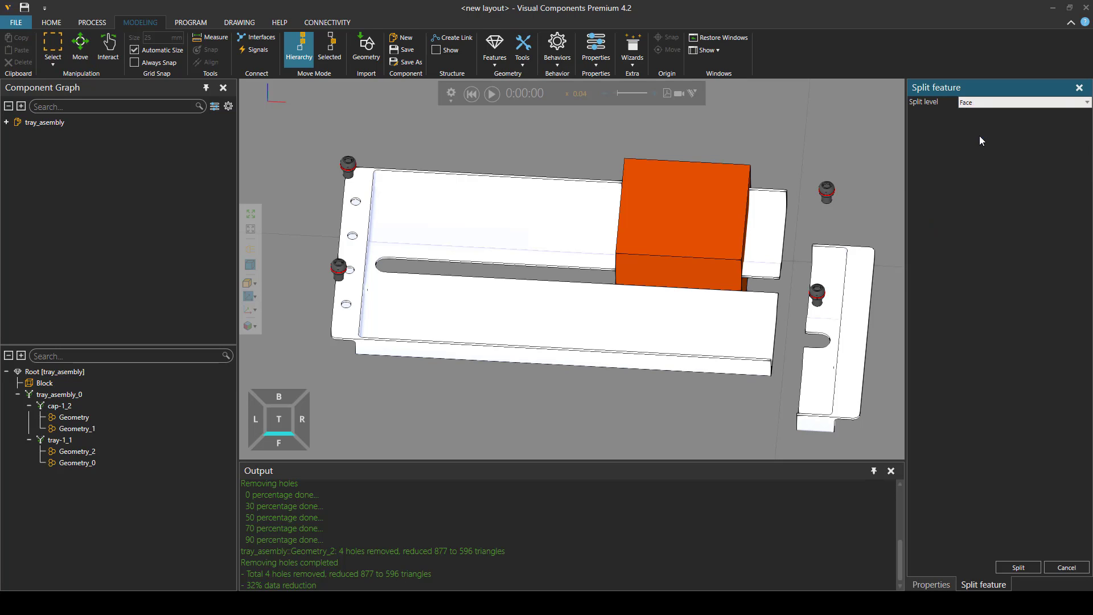
pyautogui.moveTo(674, 226); pyautogui.dragTo(648, 209, button='right')
pyautogui.click(1014, 569)
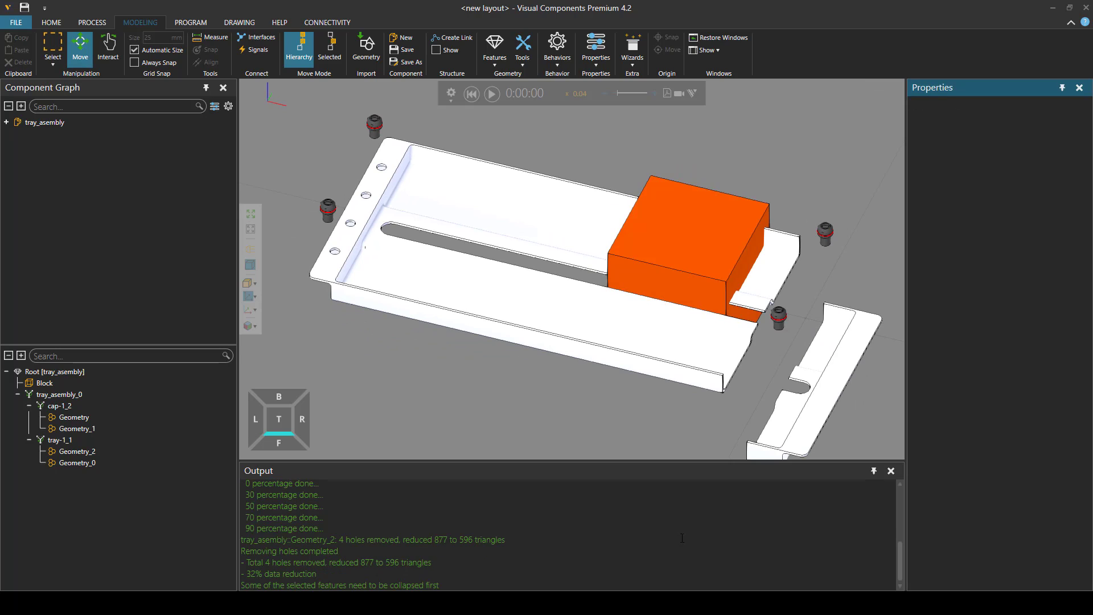
pyautogui.moveTo(454, 586); pyautogui.dragTo(240, 586)
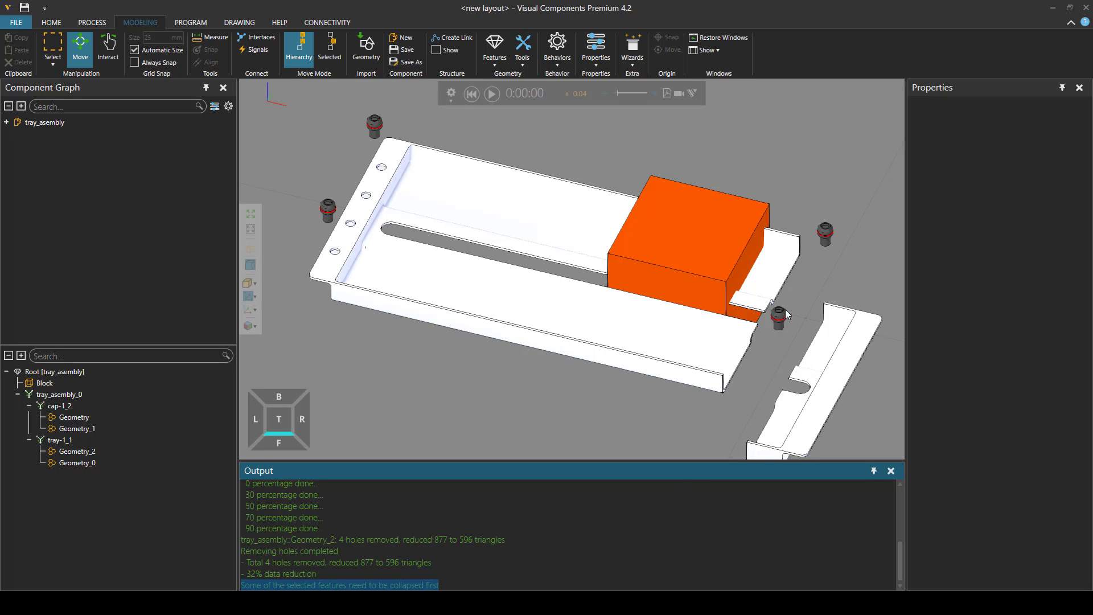
# Select the box on the tray and collapse it into a plain geometry feature.
pyautogui.moveTo(741, 298); pyautogui.dragTo(693, 309, button='middle')
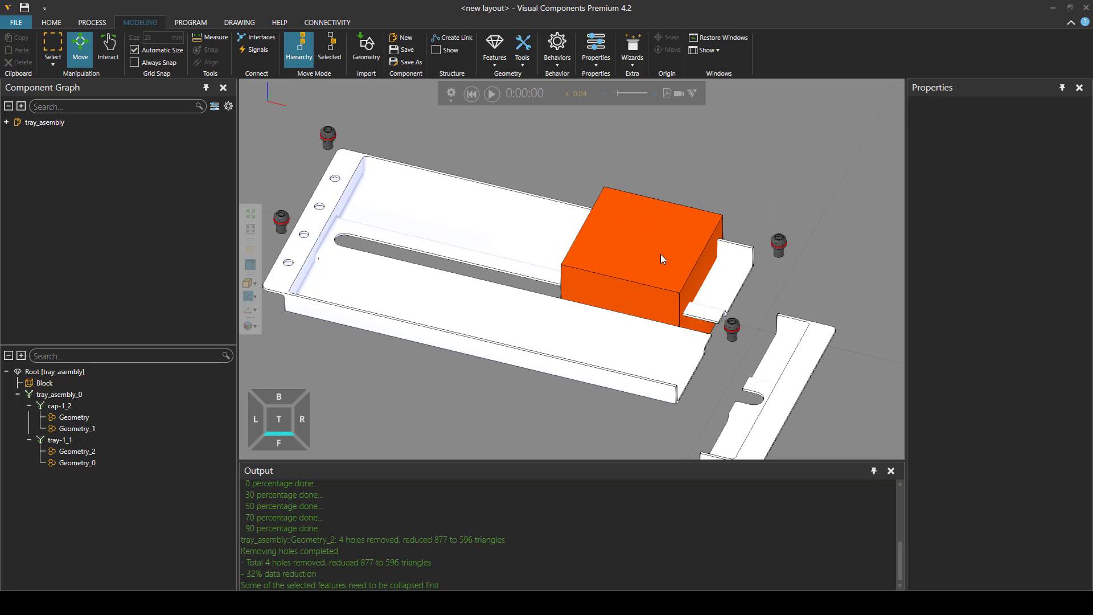
pyautogui.click(664, 256)
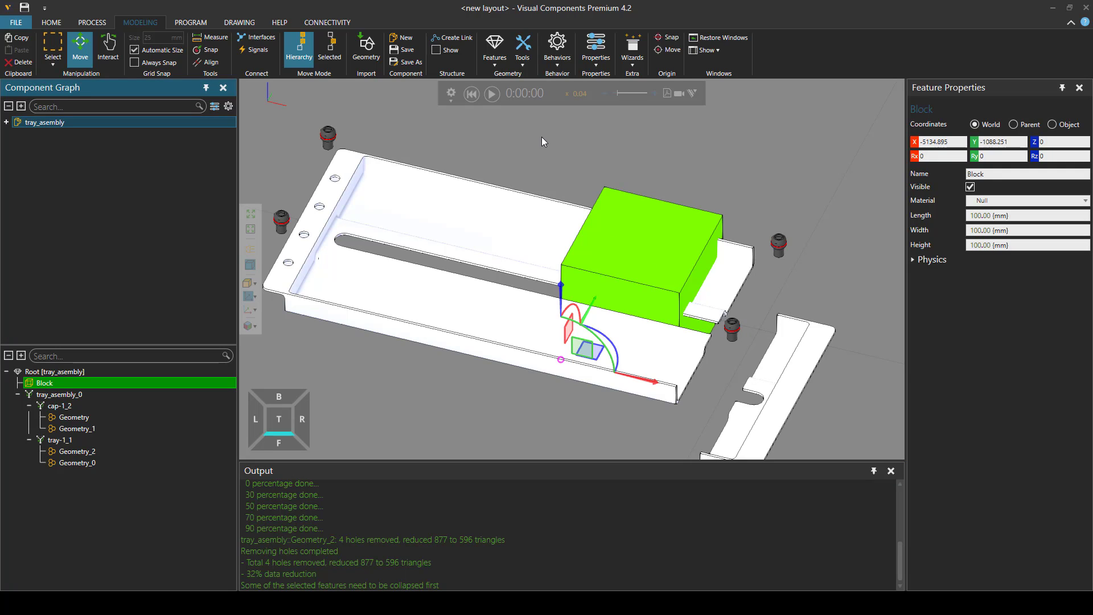
pyautogui.click(524, 59)
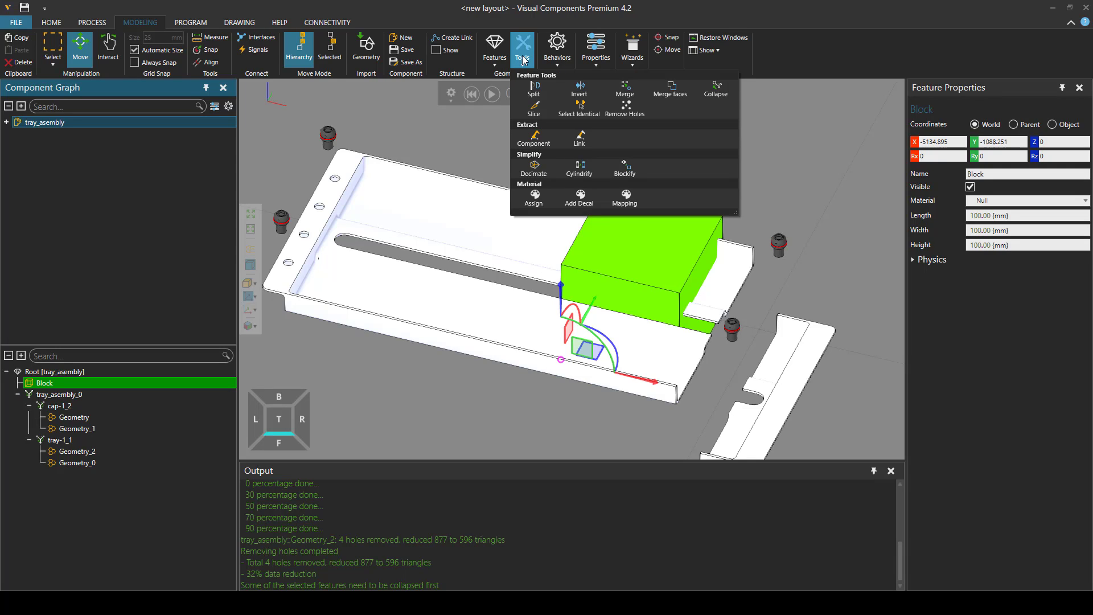
pyautogui.click(727, 91)
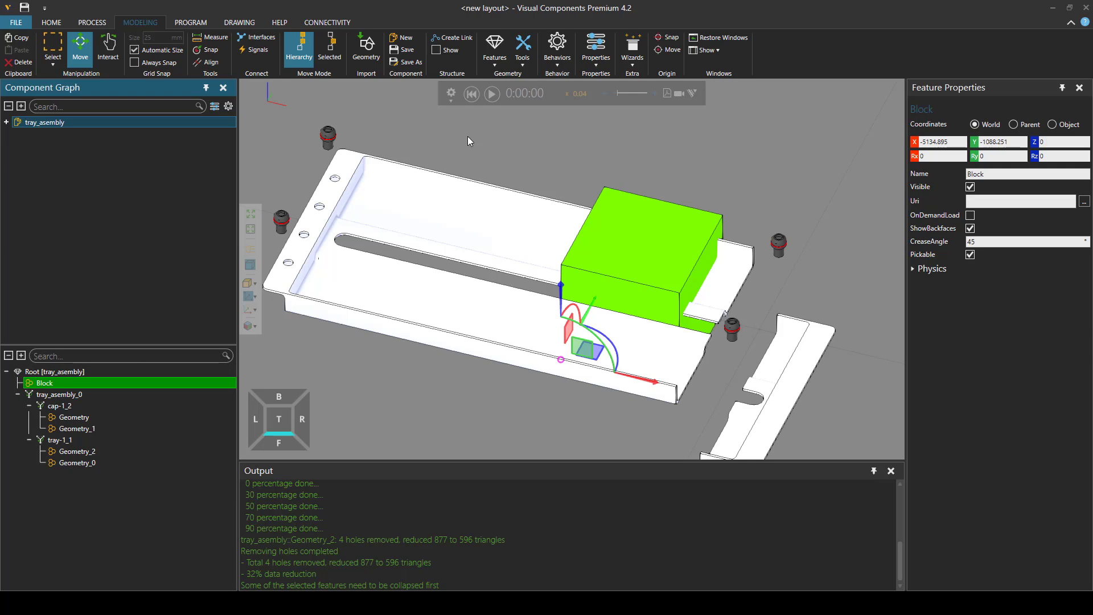
# Split the collapsed box's top face into its own geometry at split level Face.
pyautogui.click(525, 52)
pyautogui.click(538, 87)
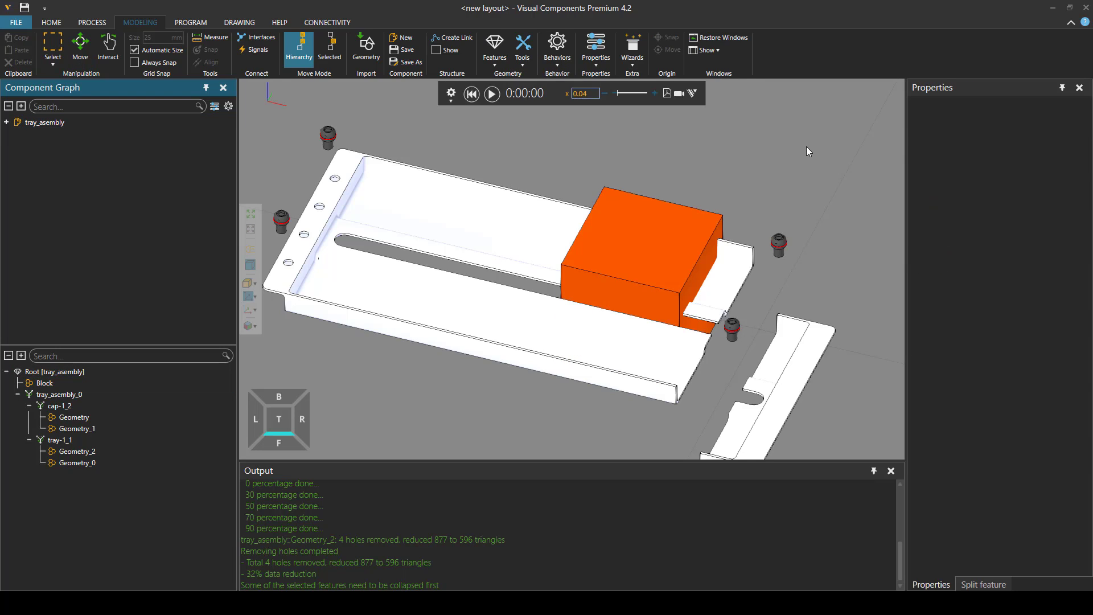
pyautogui.click(645, 259)
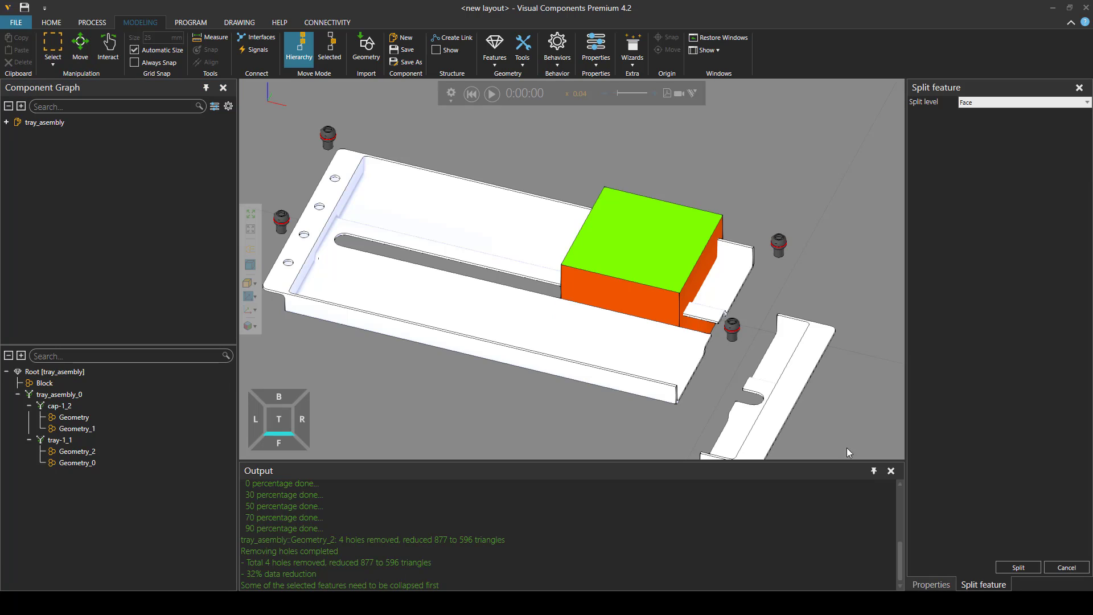
pyautogui.click(1019, 567)
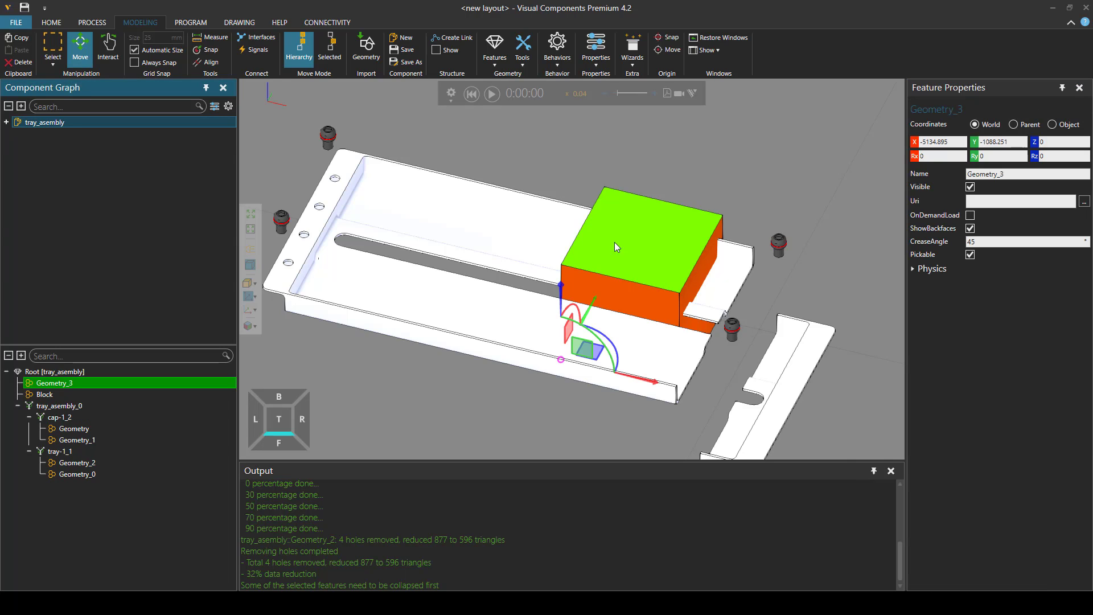
# Move the split-off top face up and away from the box to about Y -1163, Z 158.
pyautogui.moveTo(596, 317); pyautogui.dragTo(611, 165)
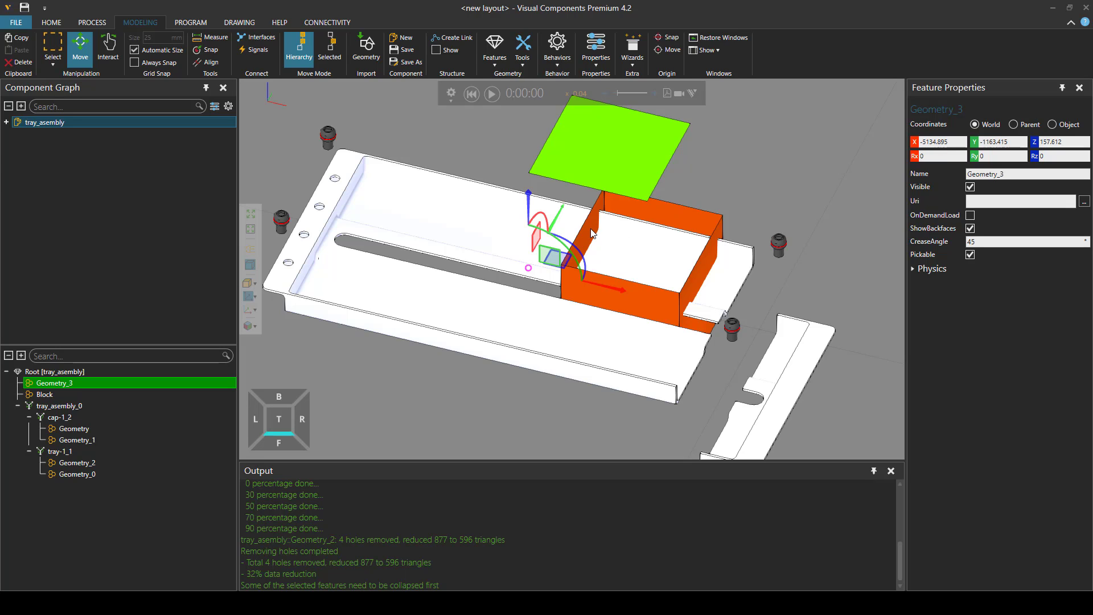
pyautogui.scroll(-2, 590, 227)
pyautogui.moveTo(515, 228); pyautogui.dragTo(483, 263, button='middle')
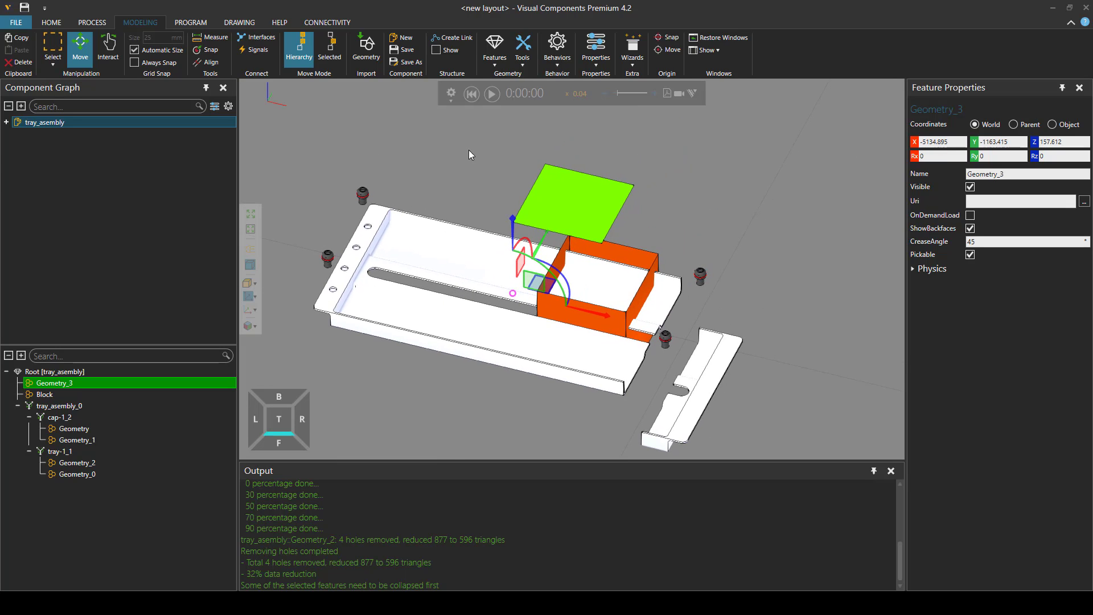
pyautogui.click(523, 60)
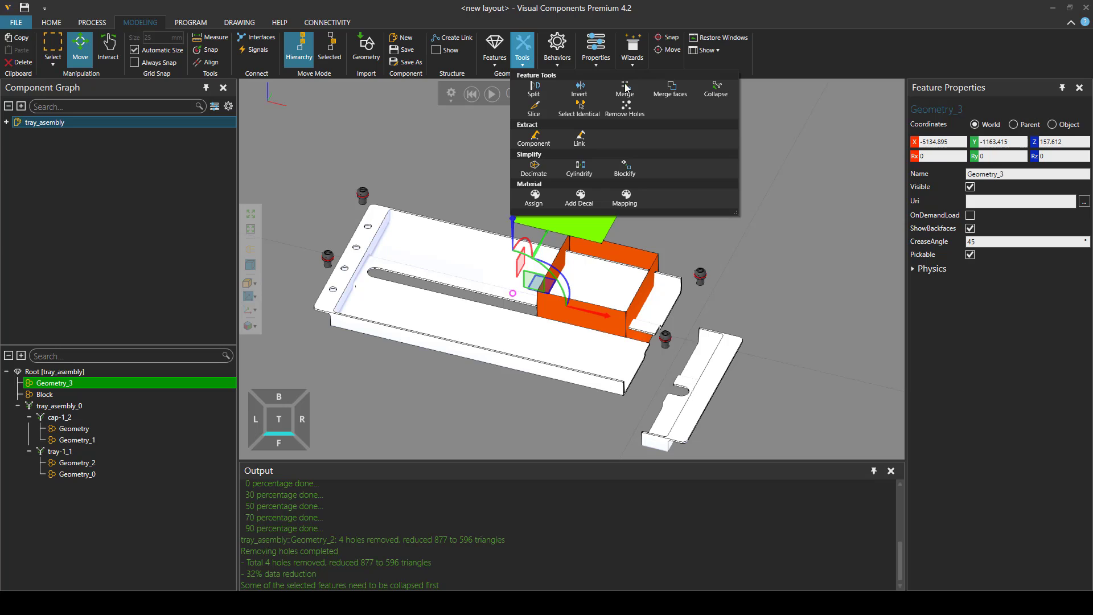
pyautogui.click(522, 59)
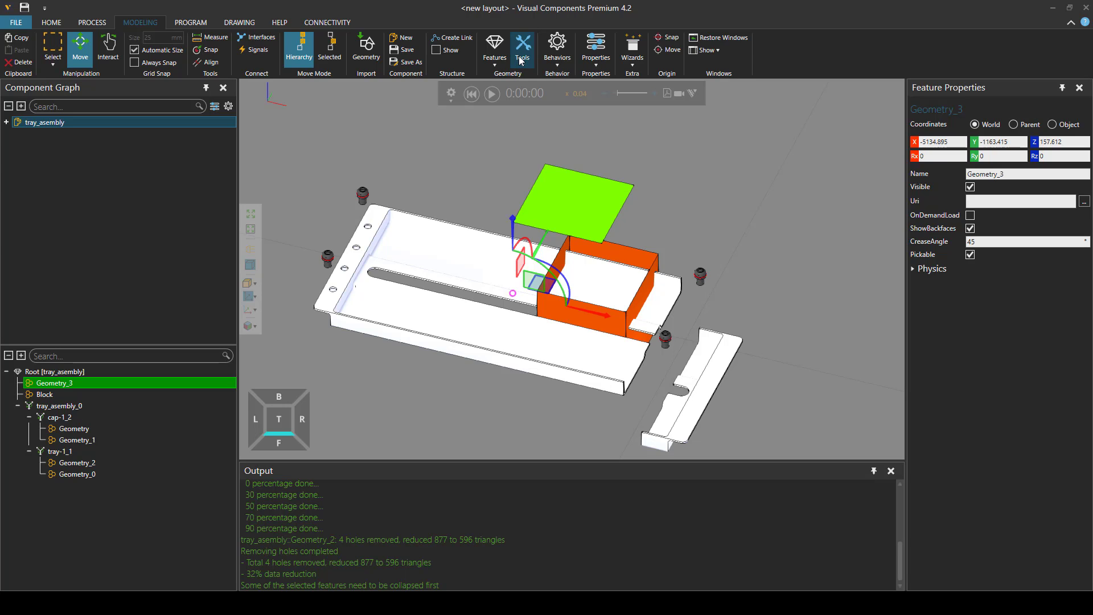
# Start a new layout without saving the current one, and create a new component in it.
pyautogui.hotkey('ctrl', 'n')
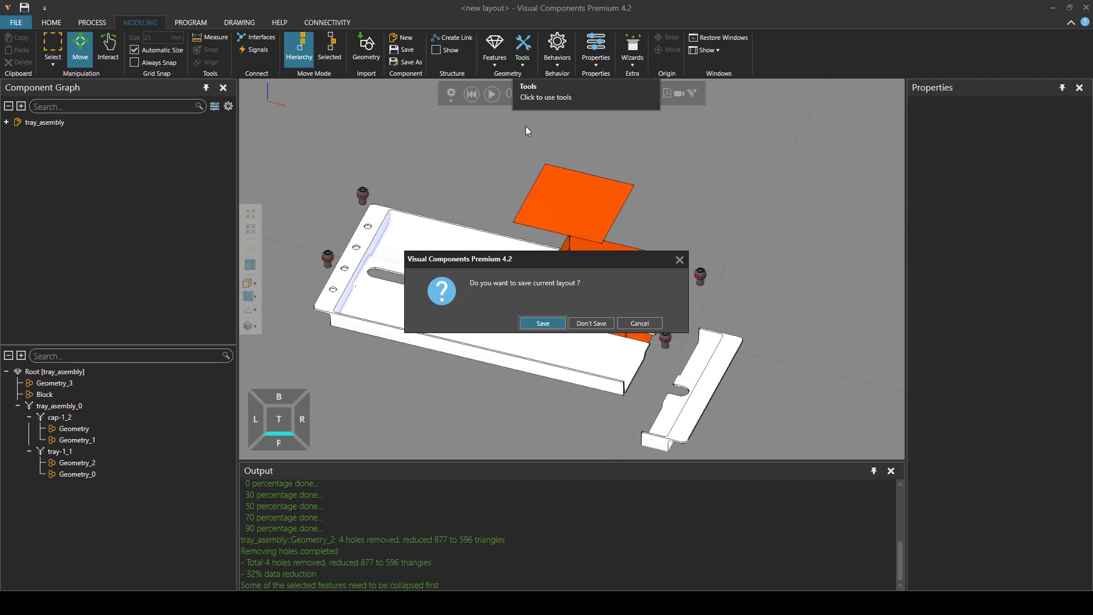
pyautogui.click(591, 324)
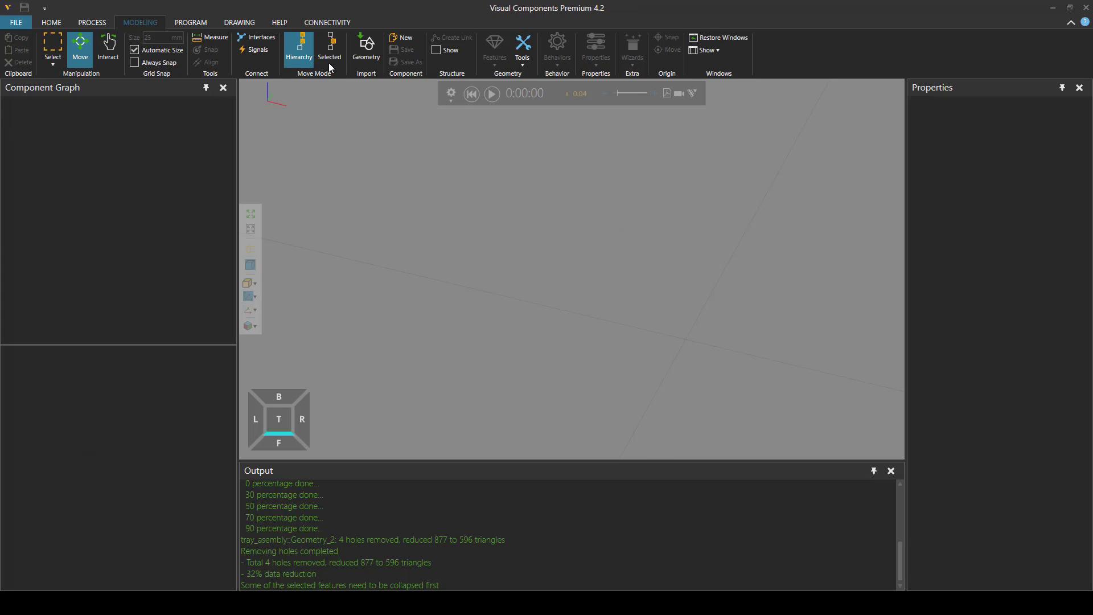
pyautogui.click(400, 38)
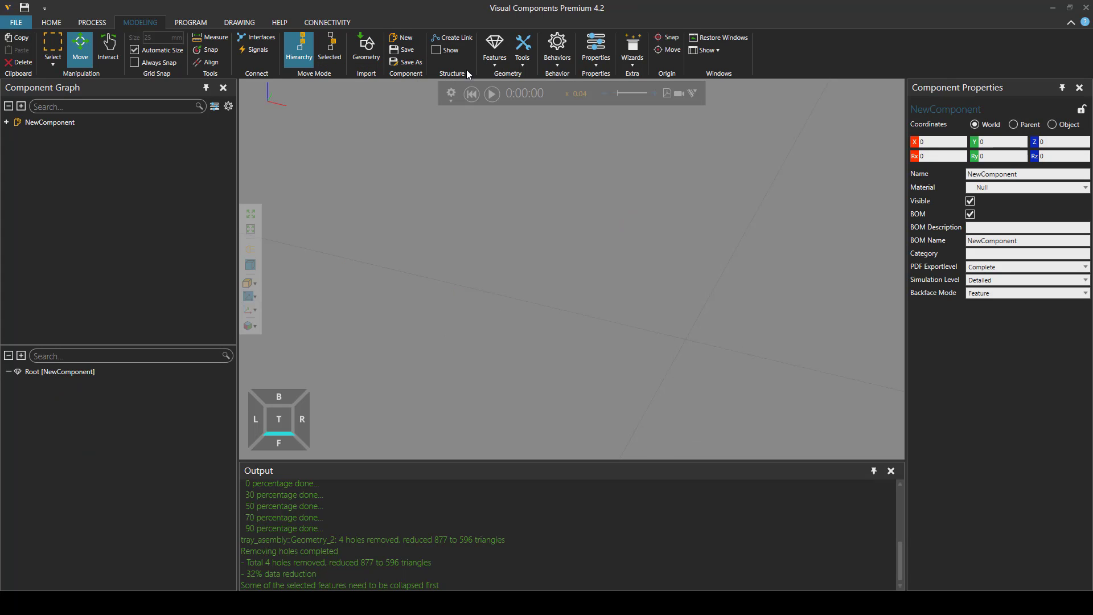
# Add a box and a cylinder feature to the new component and fit them in the view.
pyautogui.click(495, 50)
pyautogui.click(508, 92)
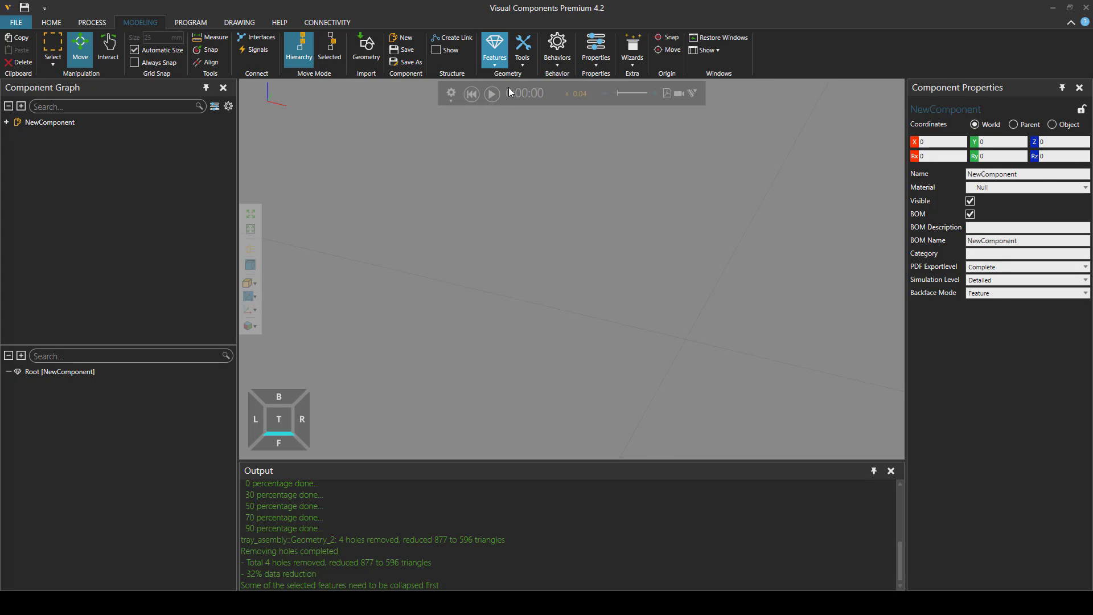
pyautogui.click(496, 54)
pyautogui.click(547, 94)
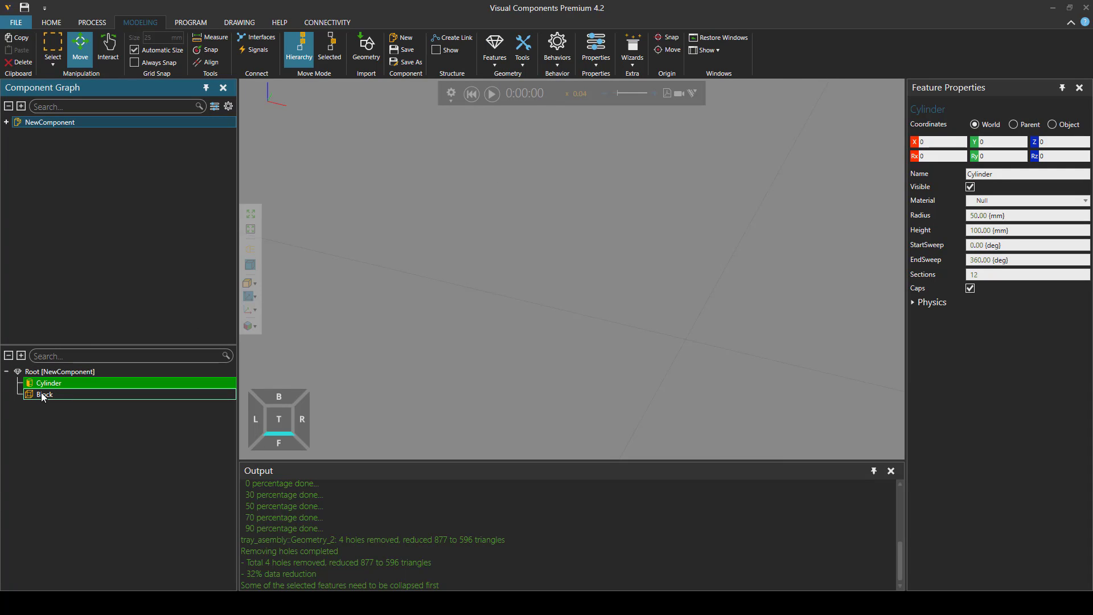
pyautogui.click(251, 214)
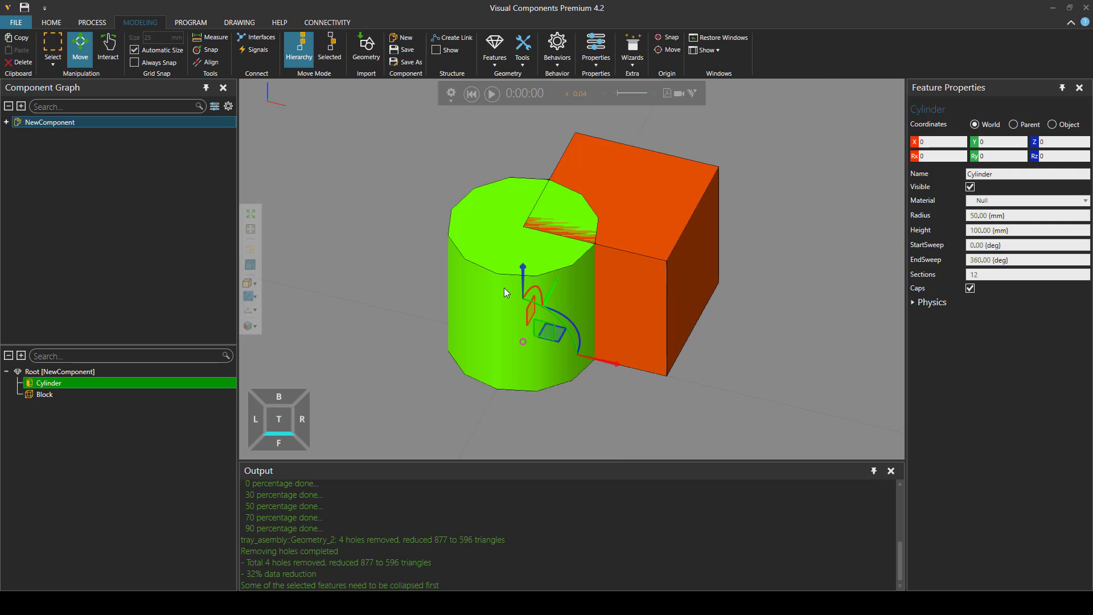
# Select the box together with the cylinder and try to merge the two features.
pyautogui.keyDown('ctrl'); pyautogui.click(644, 266); pyautogui.keyUp('ctrl')
pyautogui.click(522, 49)
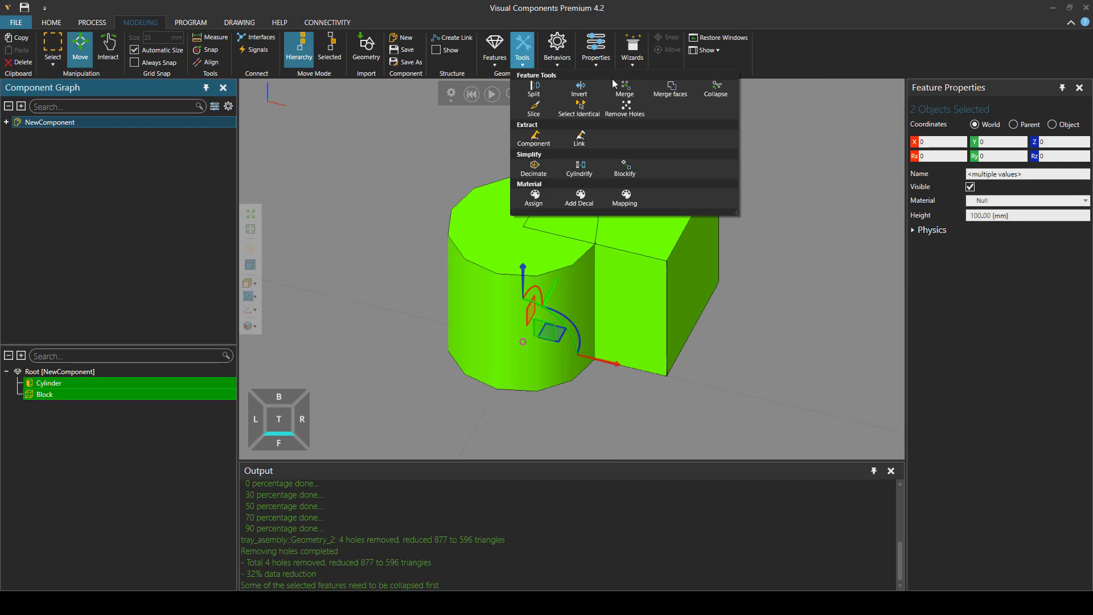
pyautogui.click(628, 88)
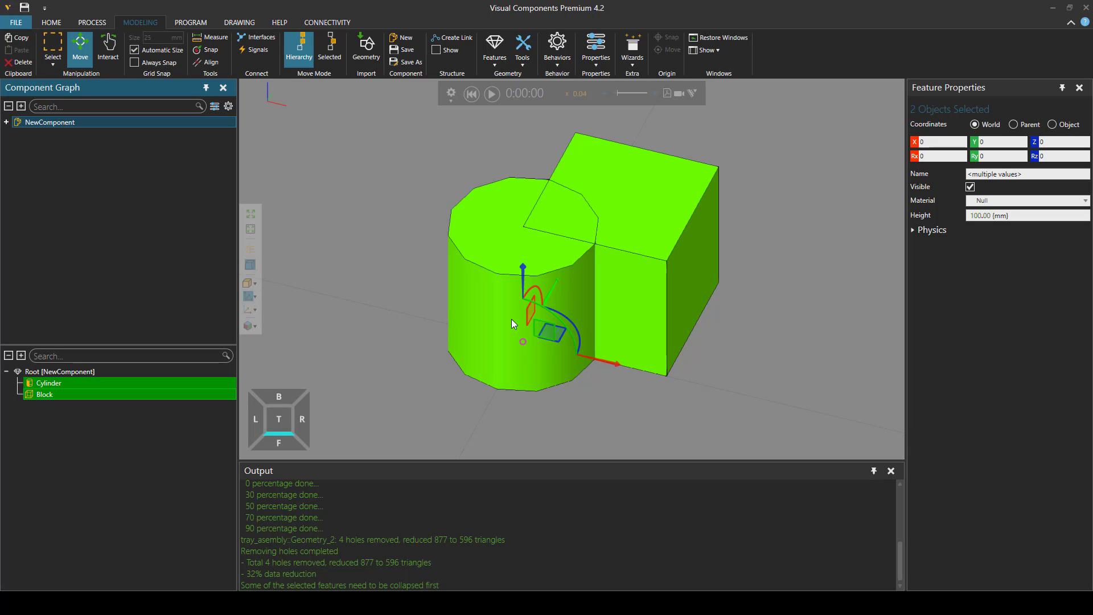
# Move the selected cylinder and box together to about X 21, Y -17, Z 12.
pyautogui.moveTo(532, 321)
pyautogui.mouseDown()
pyautogui.moveTo(508, 312)
pyautogui.moveTo(523, 322)
pyautogui.moveTo(522, 313)
pyautogui.mouseUp()
pyautogui.moveTo(530, 313); pyautogui.dragTo(520, 309, button='right')
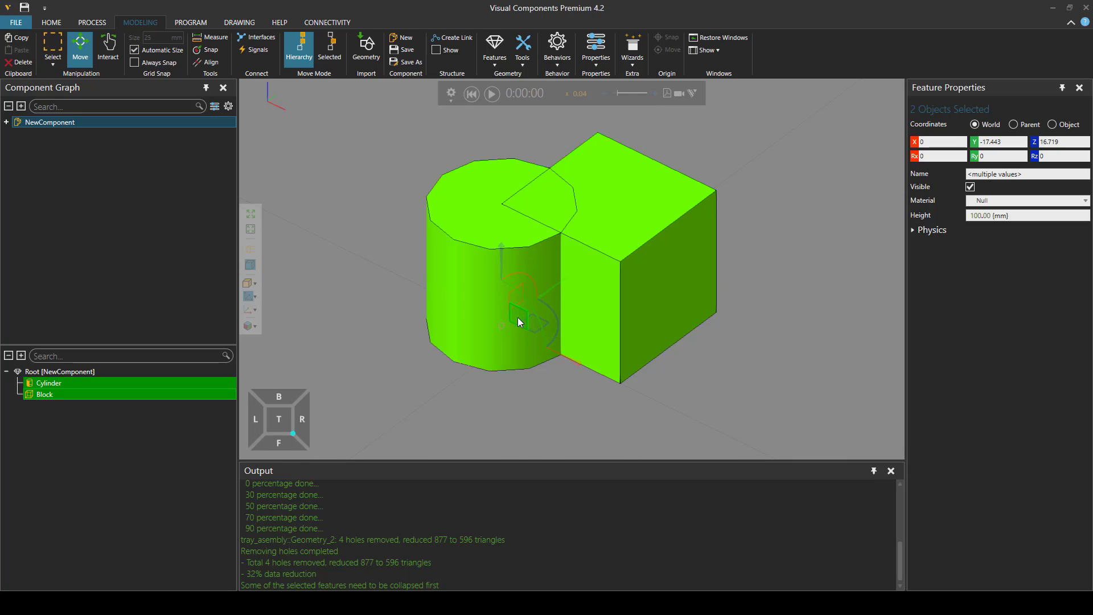
pyautogui.moveTo(518, 318); pyautogui.dragTo(544, 340)
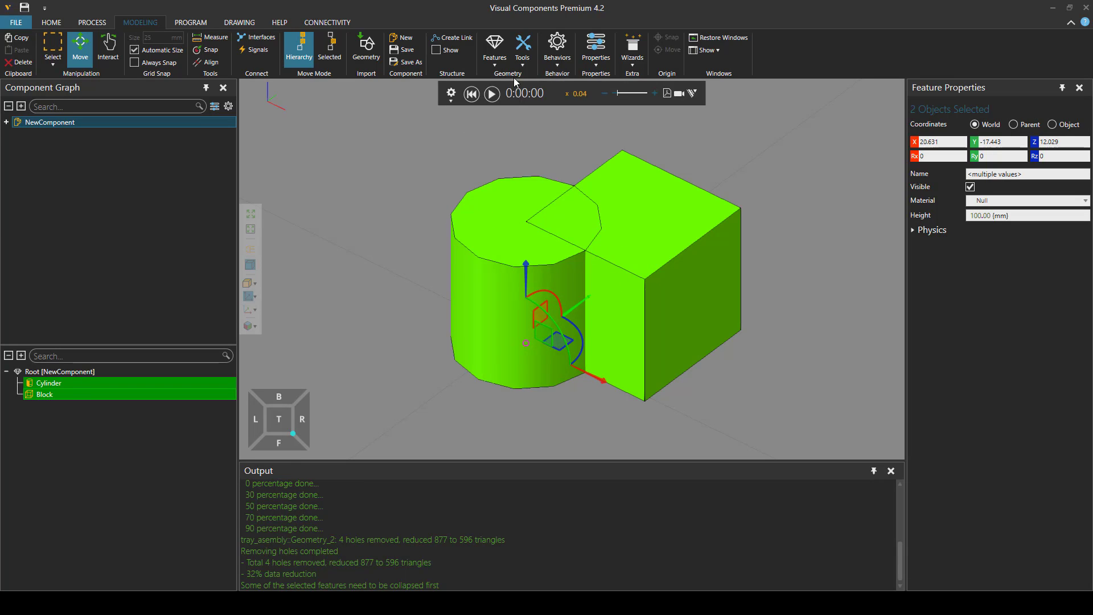
# Collapse the selected cylinder and box features, and merge them.
pyautogui.click(525, 60)
pyautogui.click(716, 100)
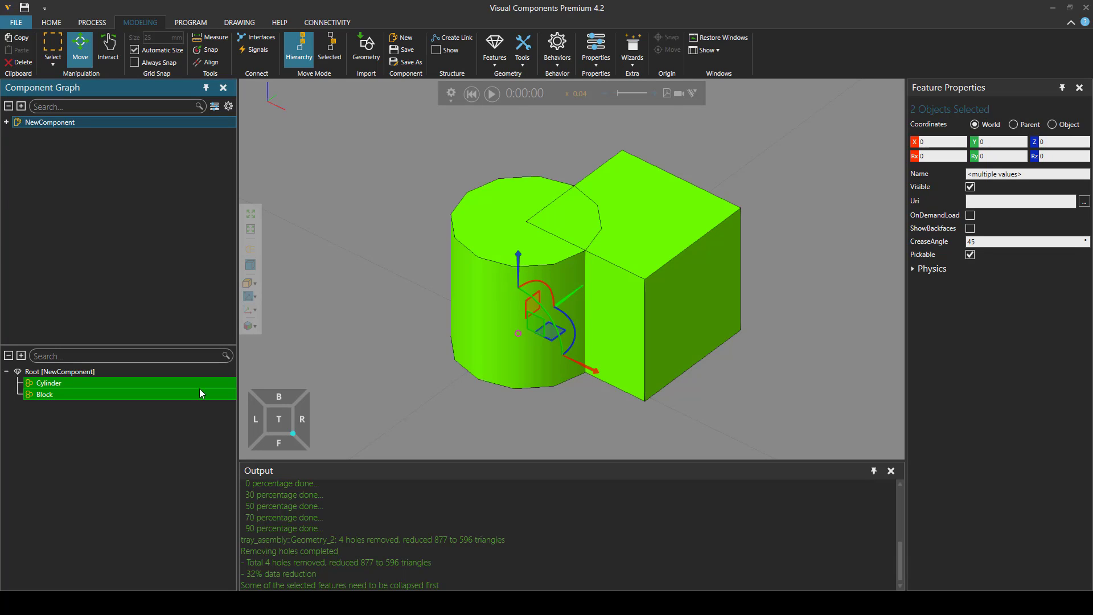
pyautogui.click(522, 50)
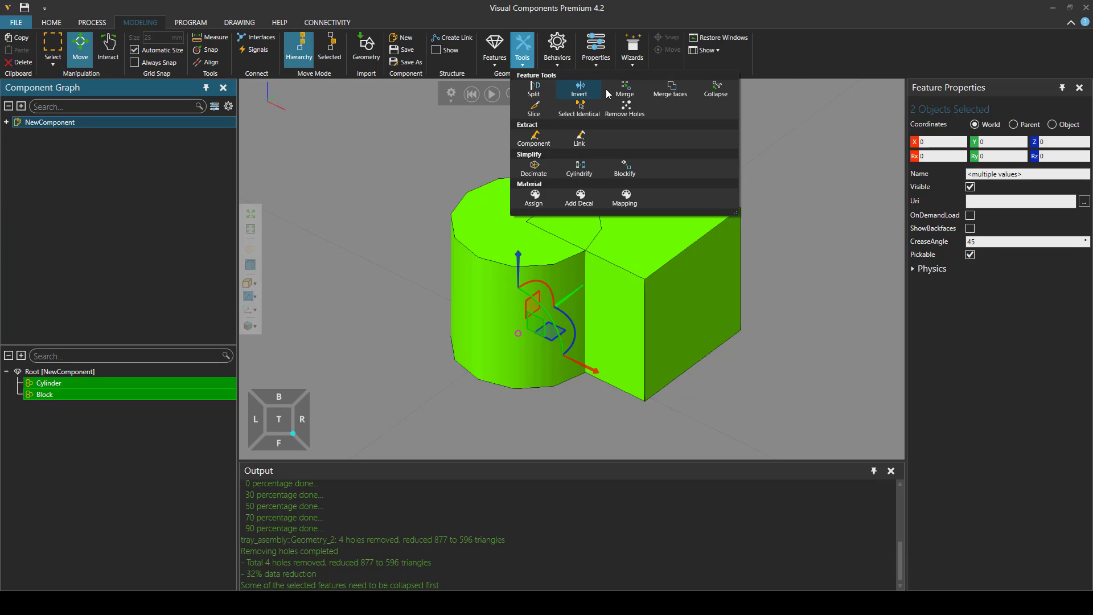
pyautogui.click(626, 105)
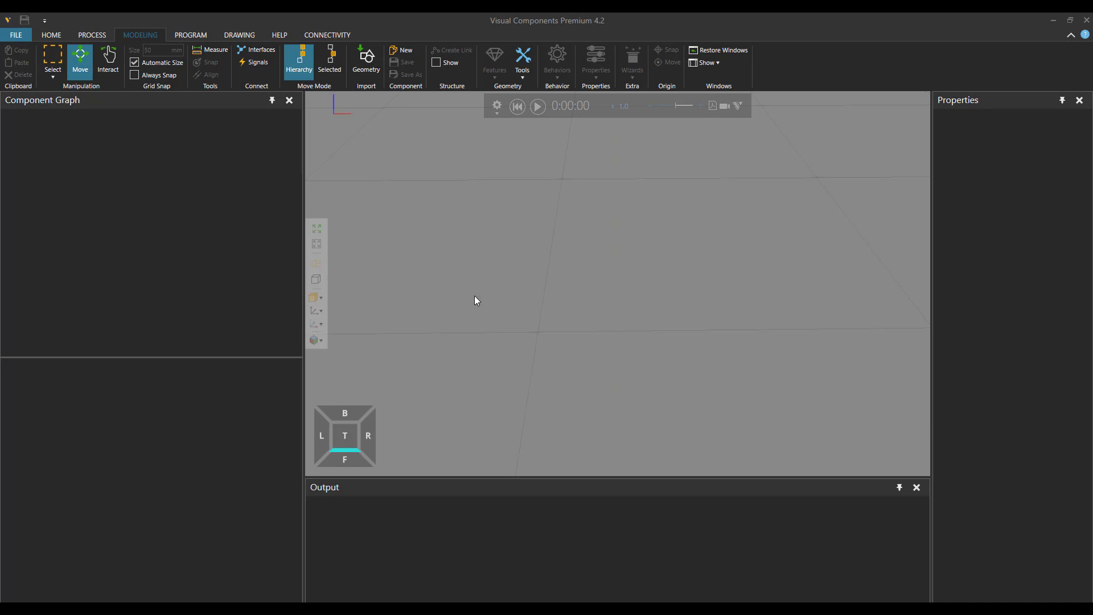
# Create a new component in the empty layout and add a box feature to it.
pyautogui.click(398, 49)
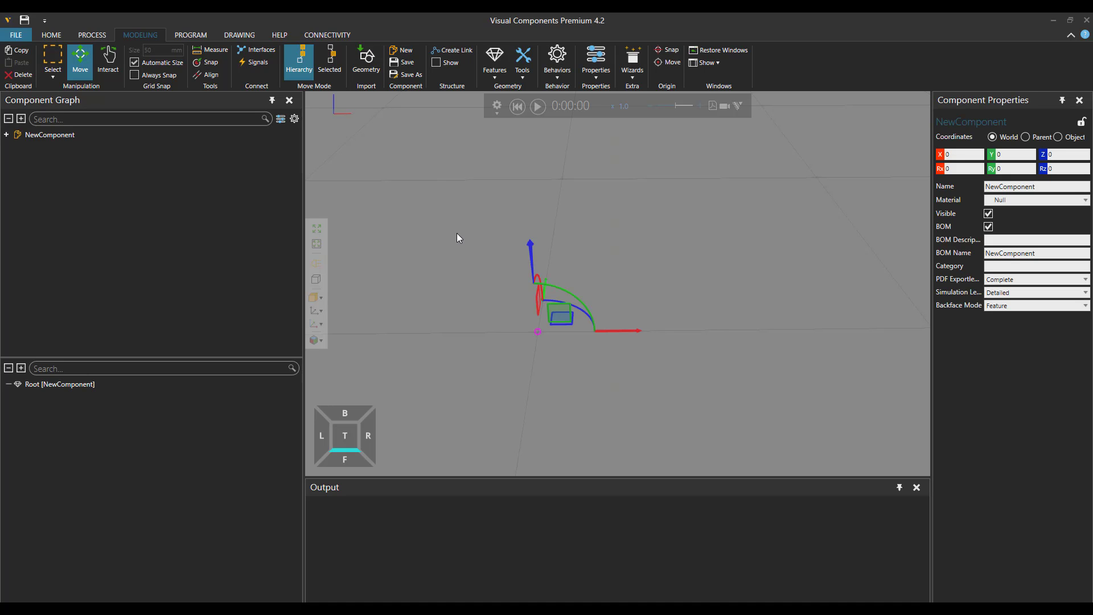
pyautogui.click(494, 70)
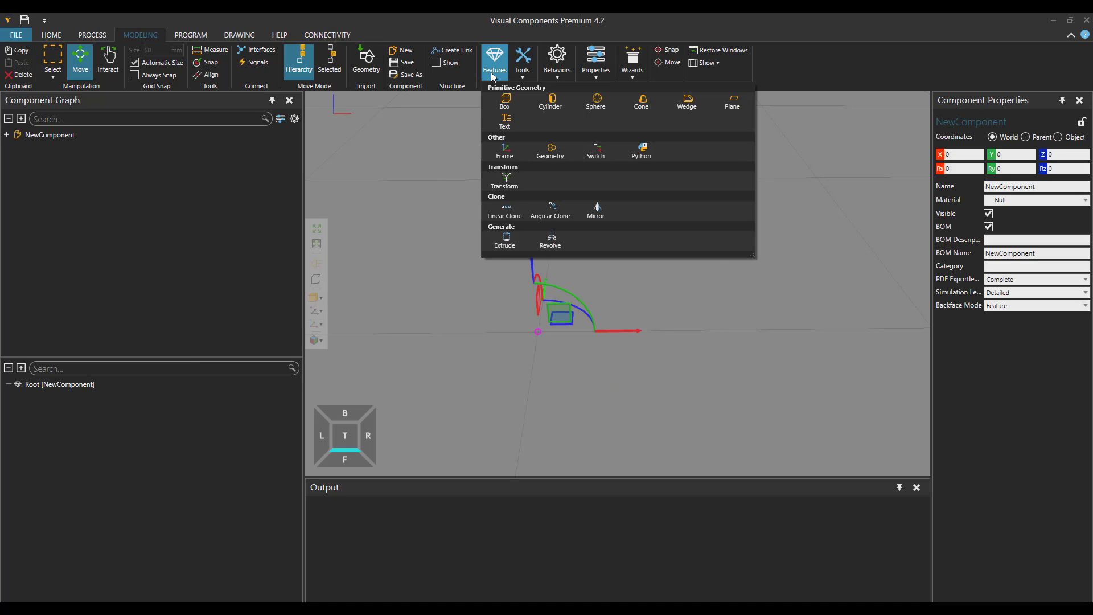
pyautogui.click(495, 103)
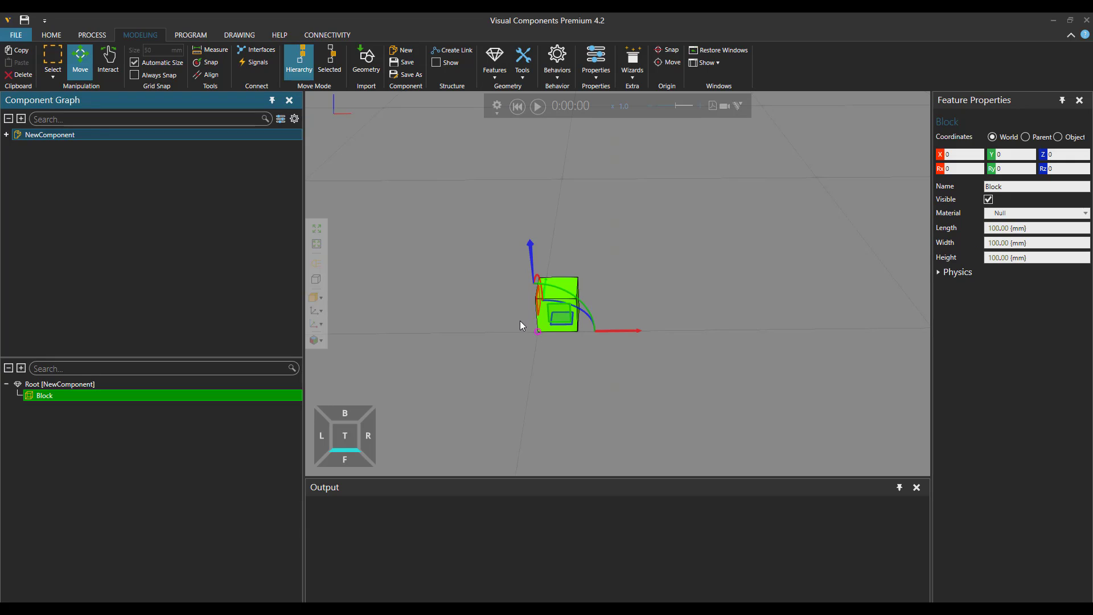
# Add a cylinder feature to the component and move it to about X 308, Z 177, away from the block.
pyautogui.click(494, 68)
pyautogui.click(562, 103)
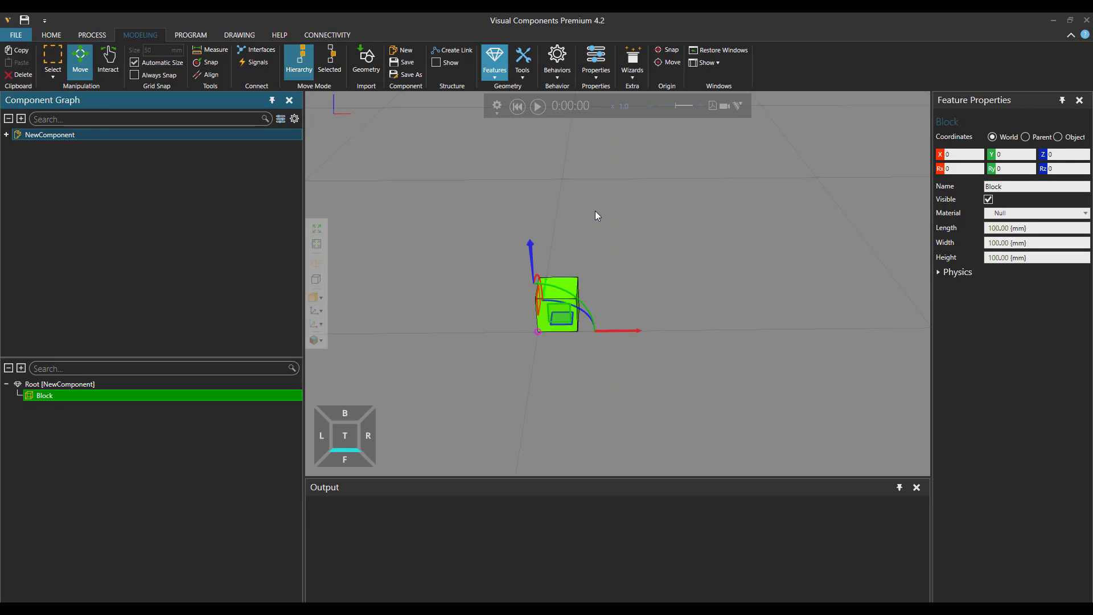
pyautogui.moveTo(558, 317); pyautogui.dragTo(672, 285)
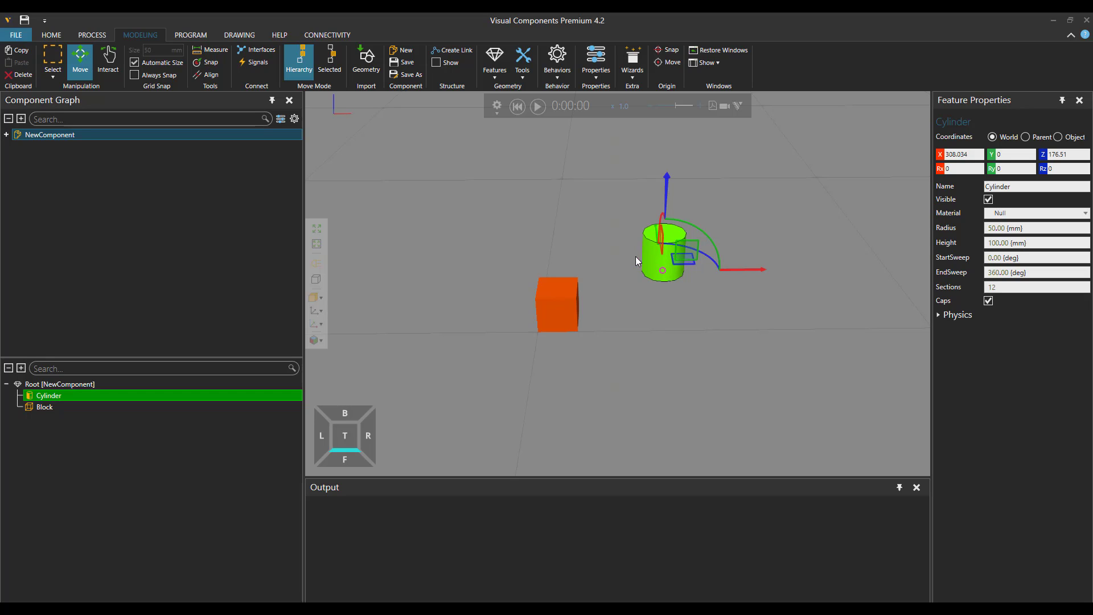
# Add a Transform feature and nest the cylinder and the block under it in the feature tree.
pyautogui.click(495, 62)
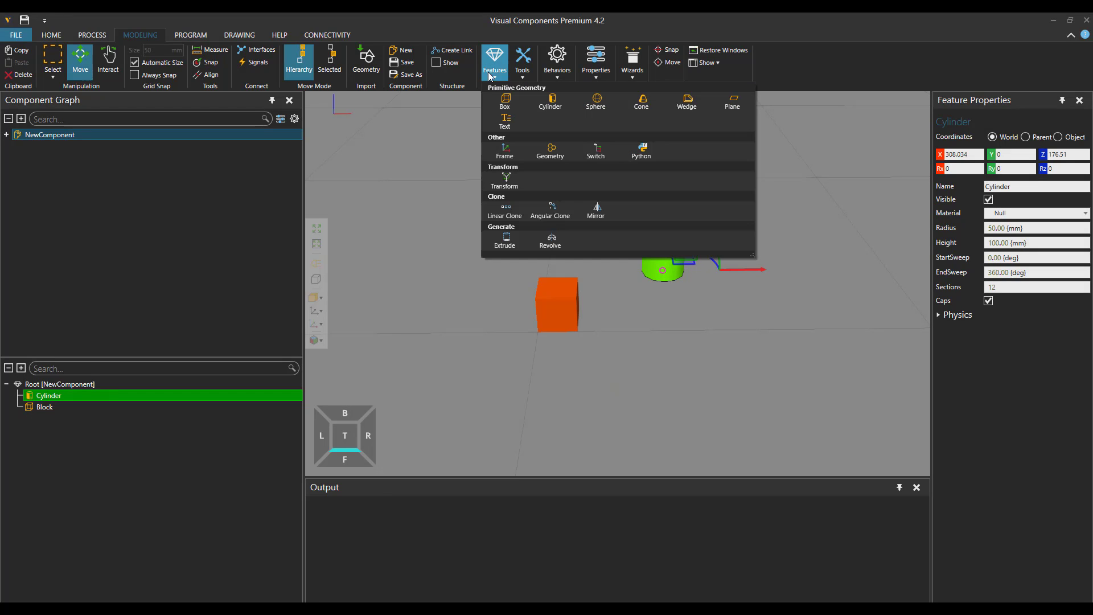
pyautogui.click(511, 181)
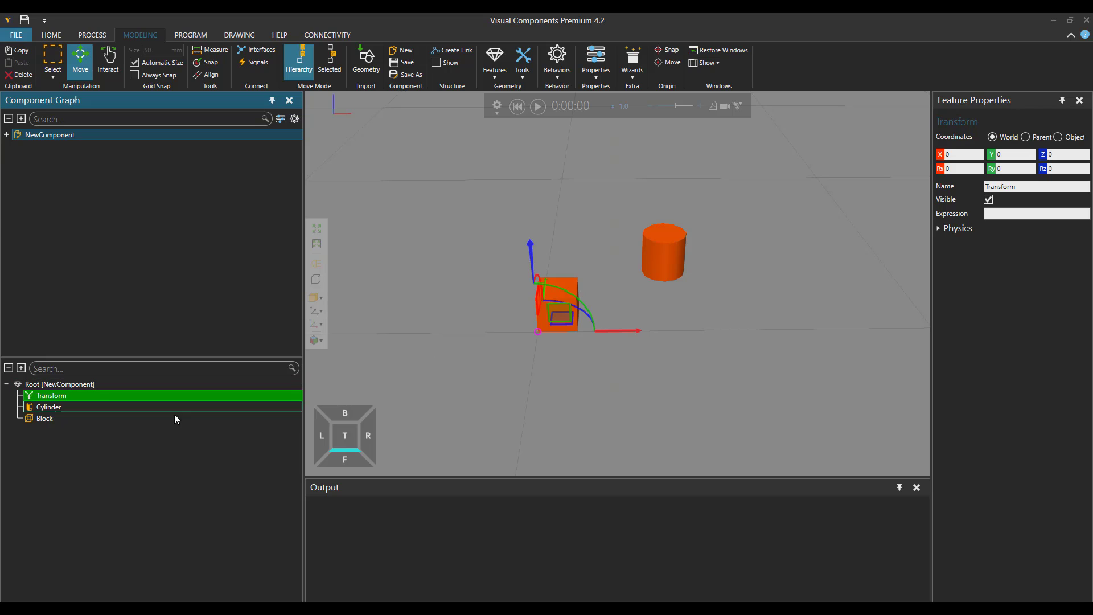
pyautogui.click(39, 419)
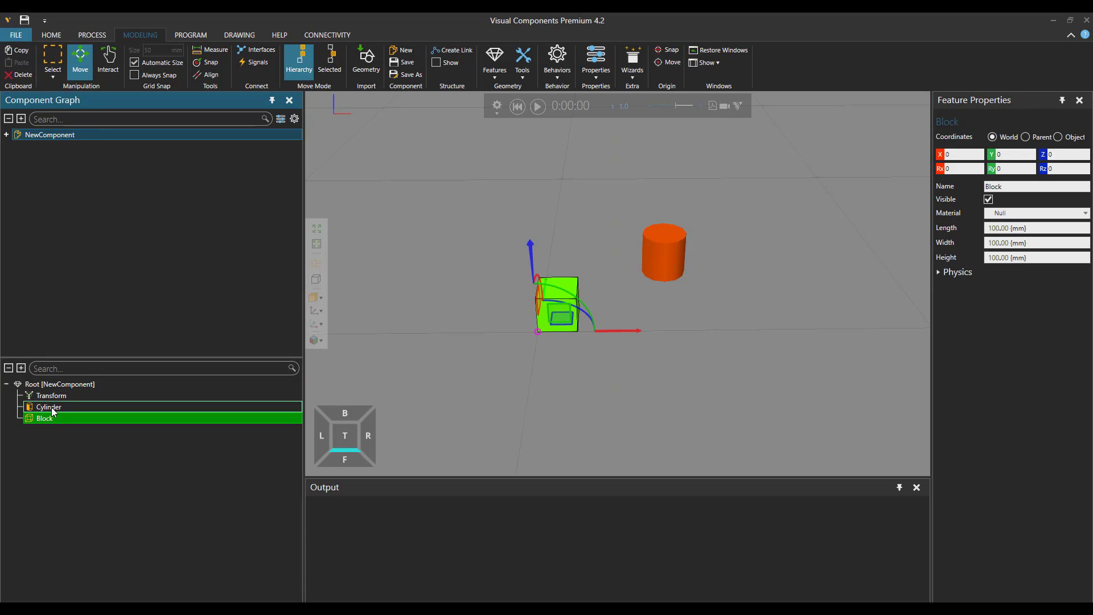
pyautogui.keyDown('ctrl'); pyautogui.click(51, 408); pyautogui.keyUp('ctrl')
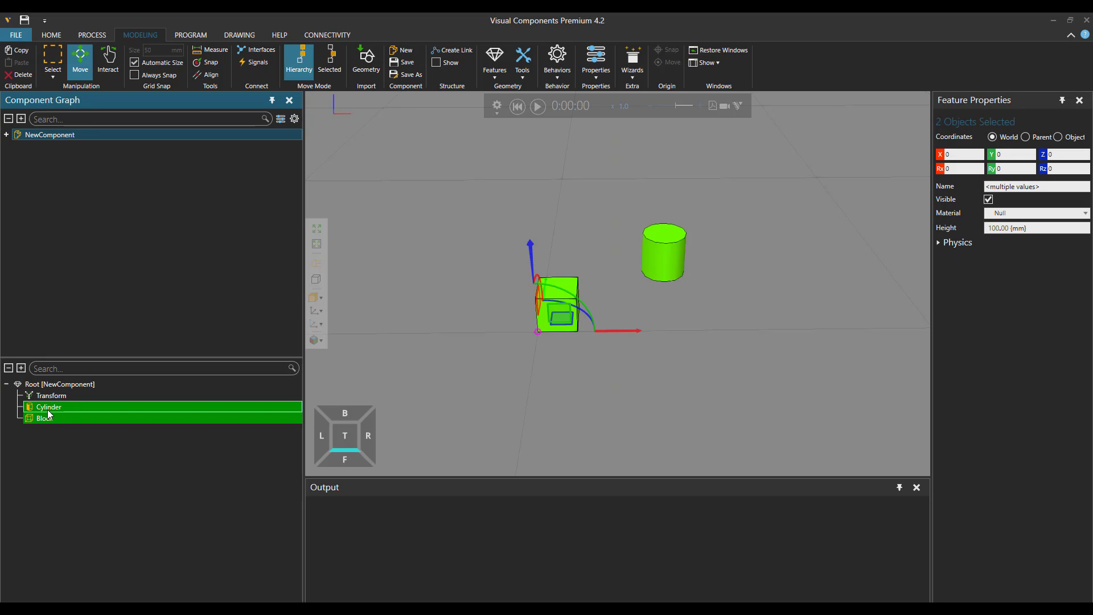
pyautogui.moveTo(48, 411); pyautogui.dragTo(64, 400)
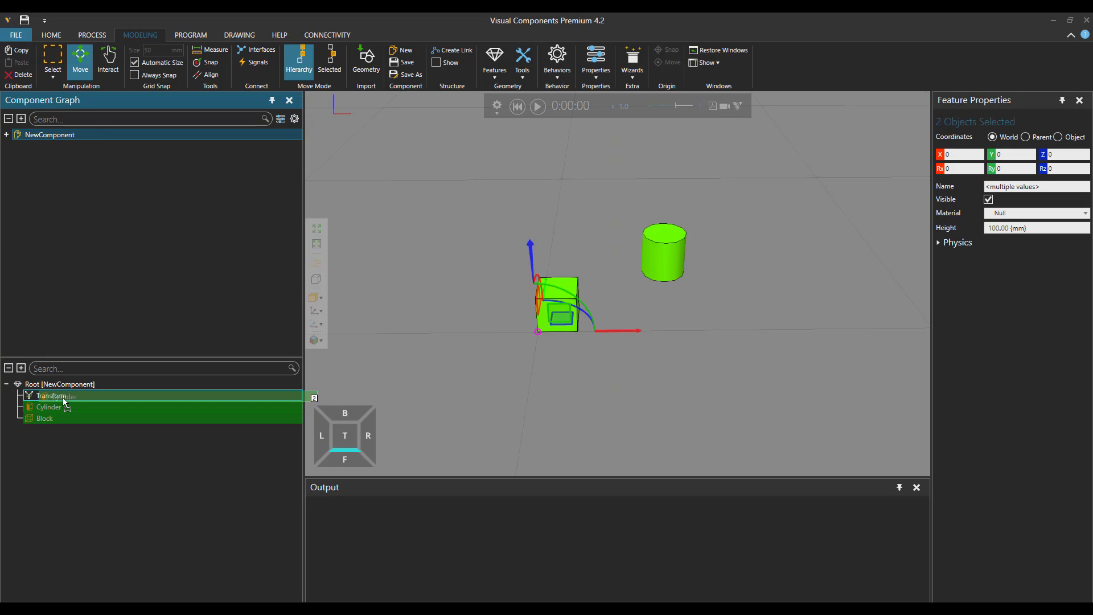
pyautogui.moveTo(86, 444); pyautogui.dragTo(85, 444)
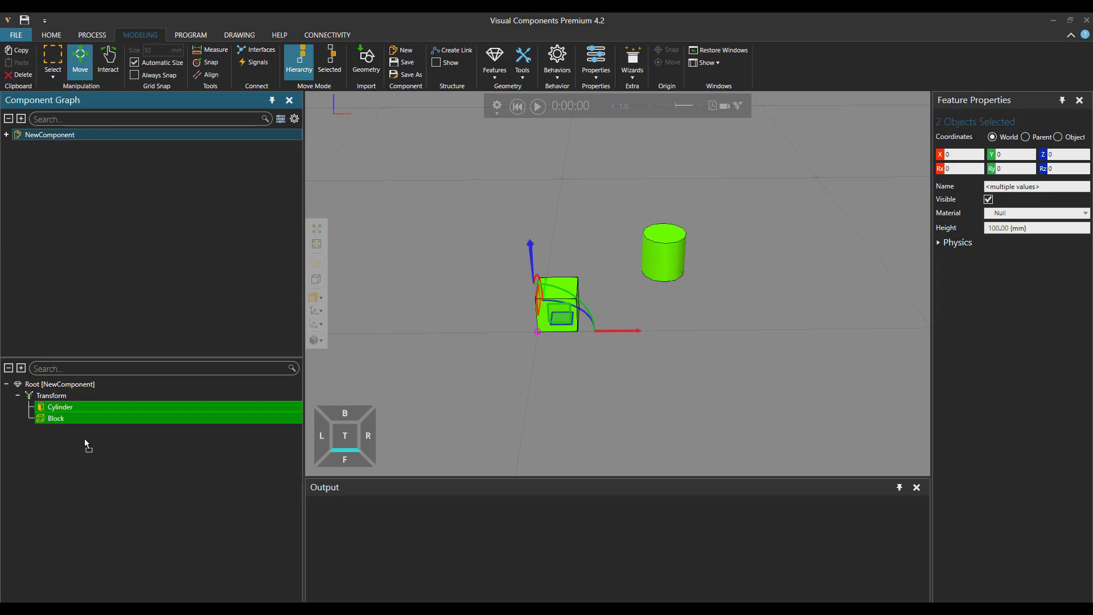
# Group the Transform feature that holds the cylinder and block, wrapping it in a parent transform.
pyautogui.click(49, 395)
pyautogui.rightClick(49, 397)
pyautogui.click(70, 313)
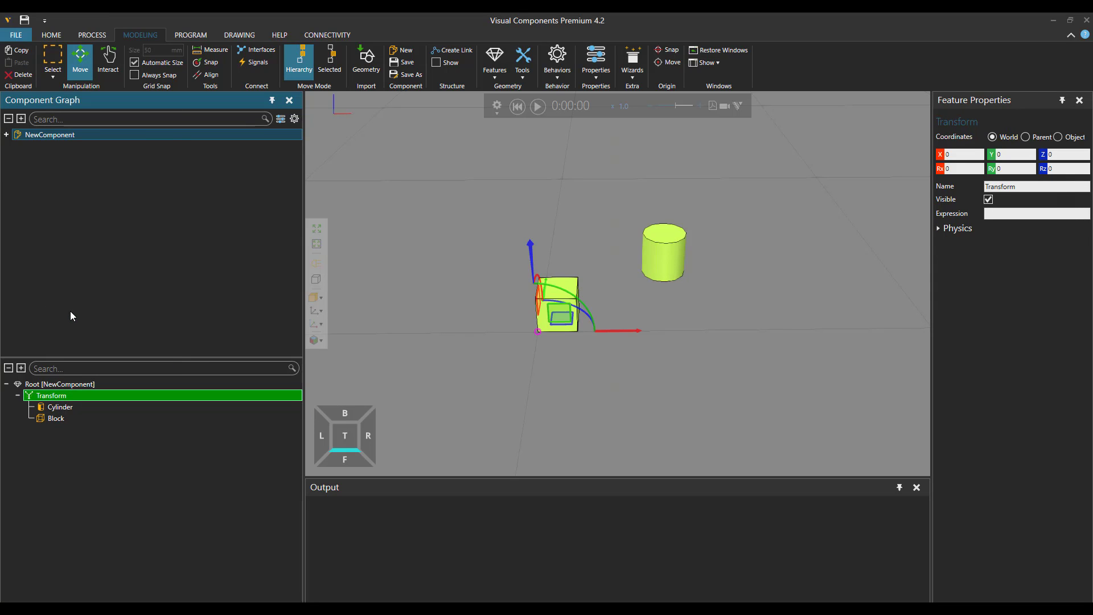
pyautogui.click(18, 396)
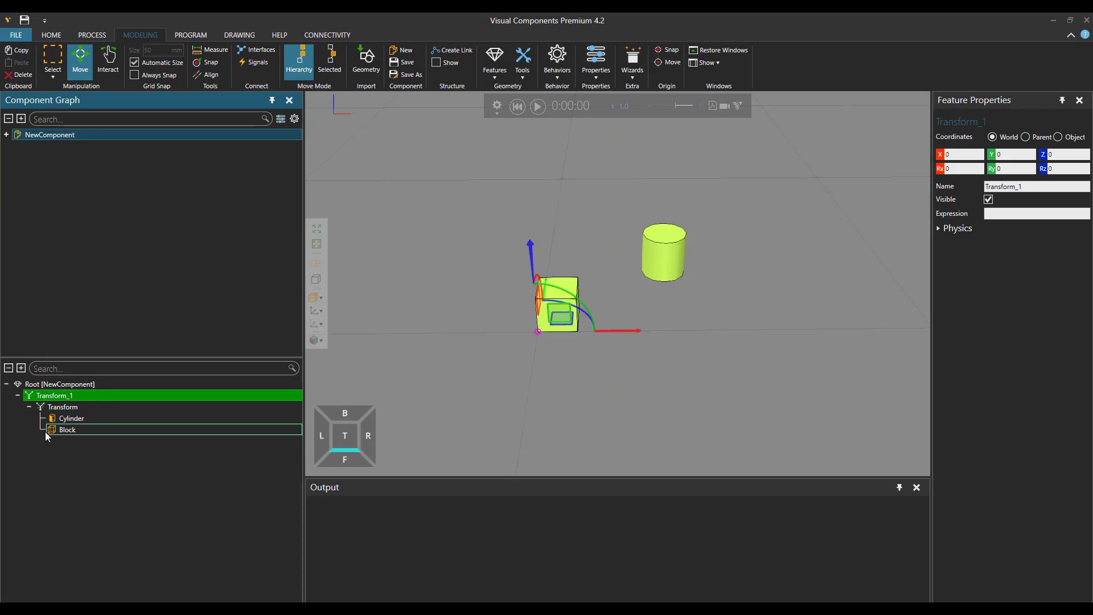
# Collapse the parent transform with all its nested features, and move the collapsed geometry to about X 111, Z 84.
pyautogui.rightClick(65, 398)
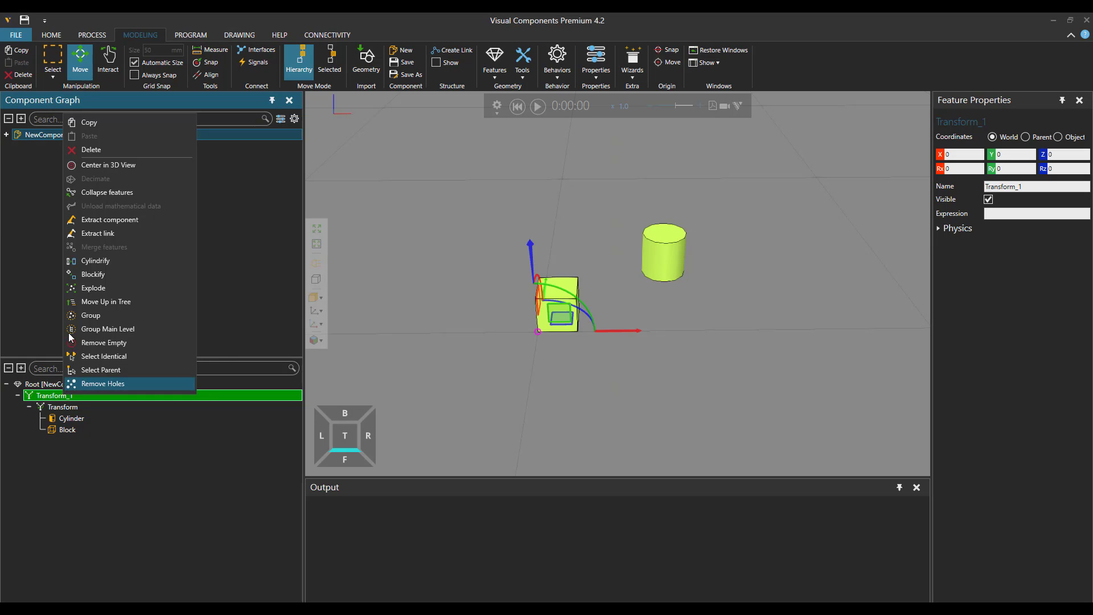
pyautogui.click(97, 193)
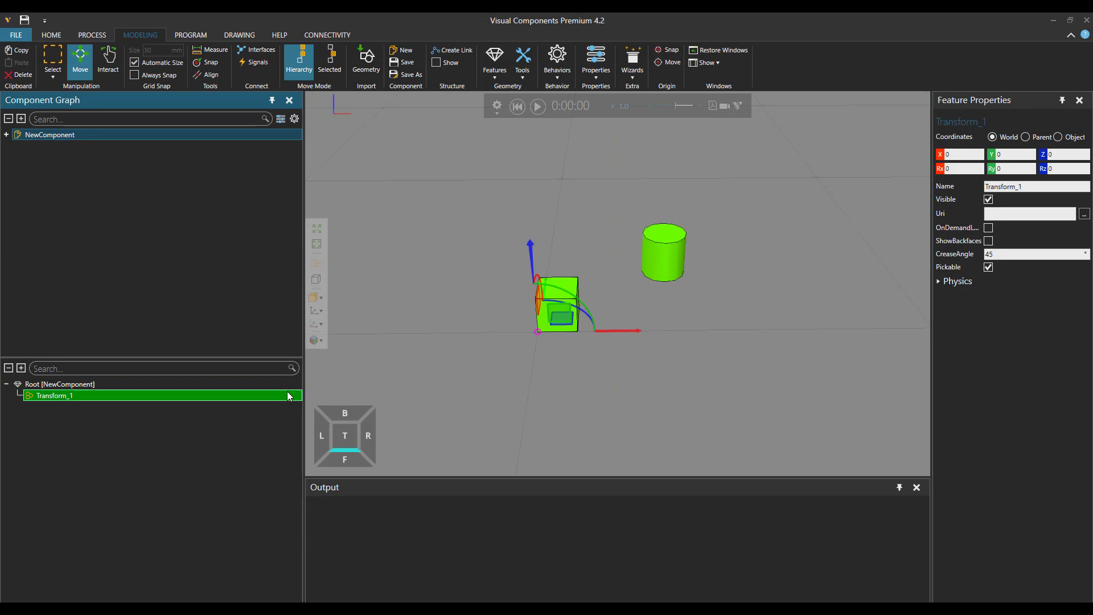
pyautogui.moveTo(552, 324); pyautogui.dragTo(602, 286)
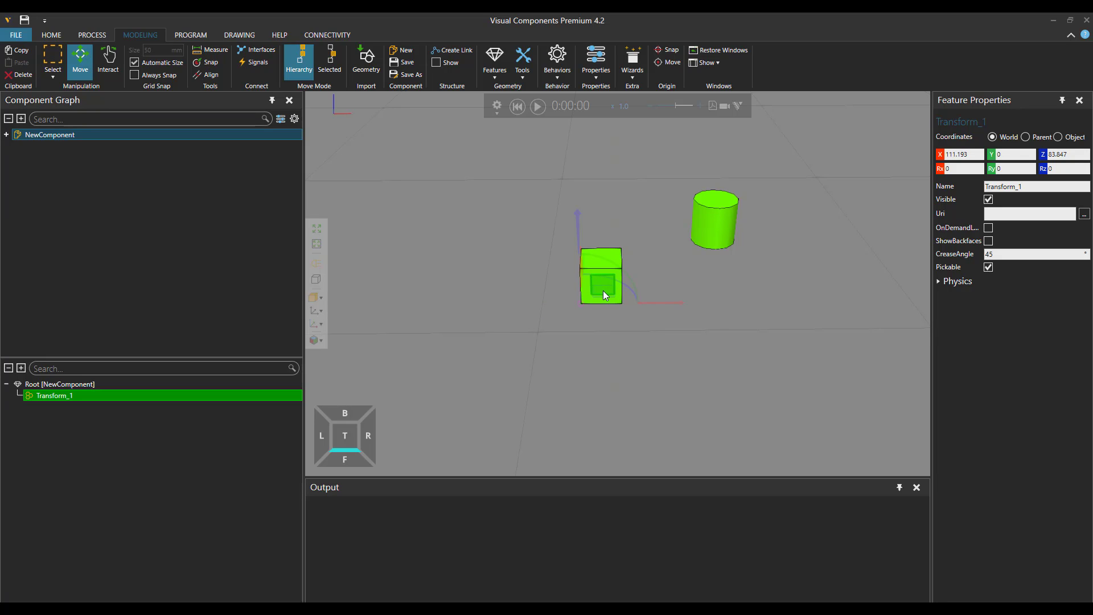
# Replace the collapsed geometry with a new cylinder feature placed at about X 356, Z 167.
pyautogui.rightClick(225, 396)
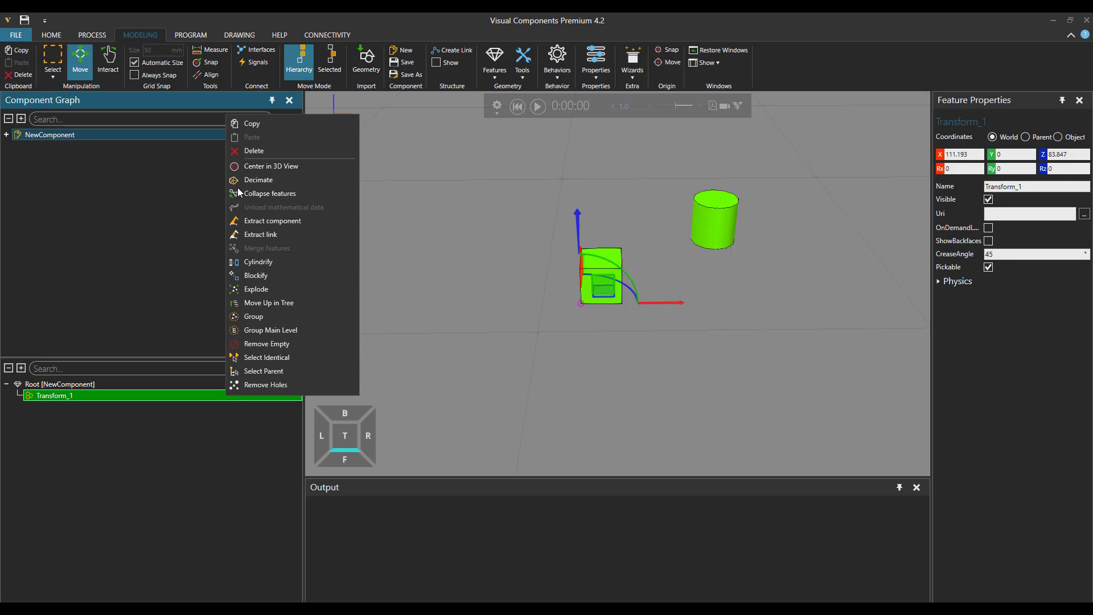
pyautogui.click(262, 151)
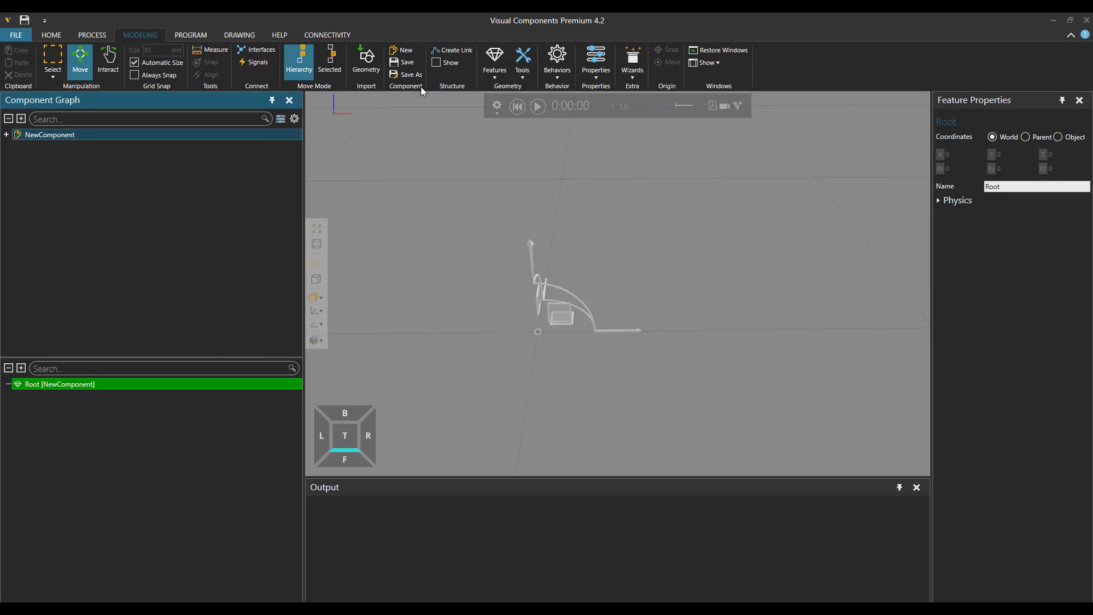
pyautogui.click(494, 63)
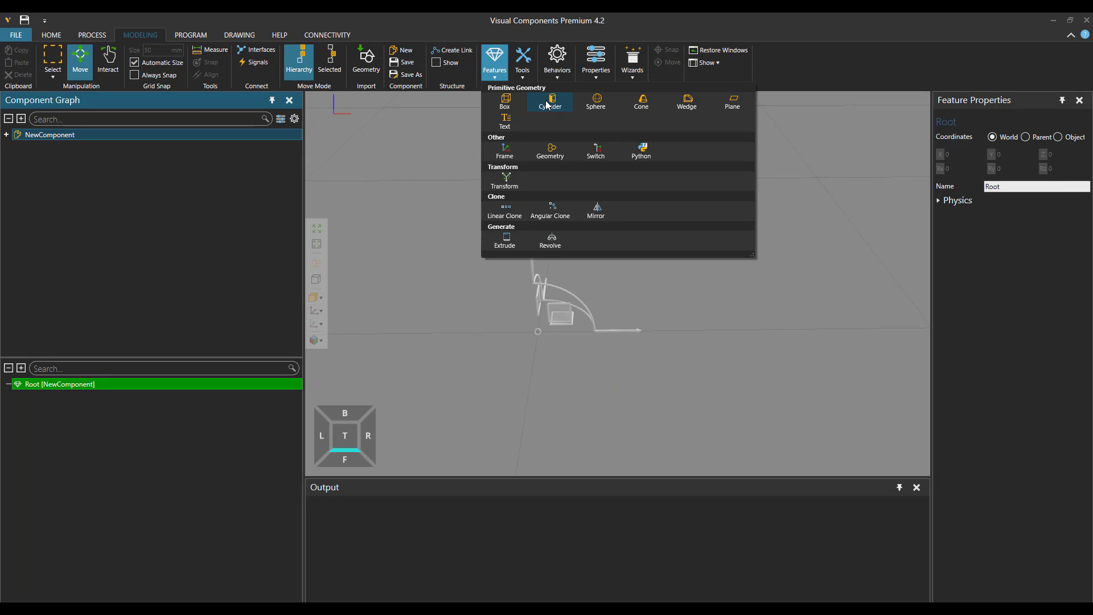
pyautogui.click(548, 105)
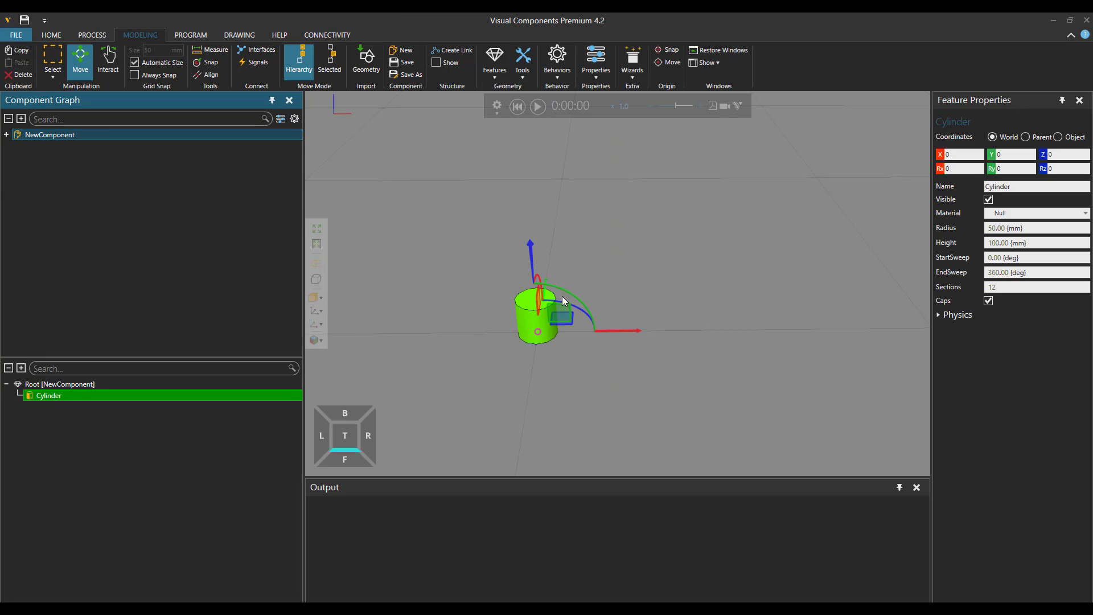
pyautogui.moveTo(560, 316); pyautogui.dragTo(709, 256)
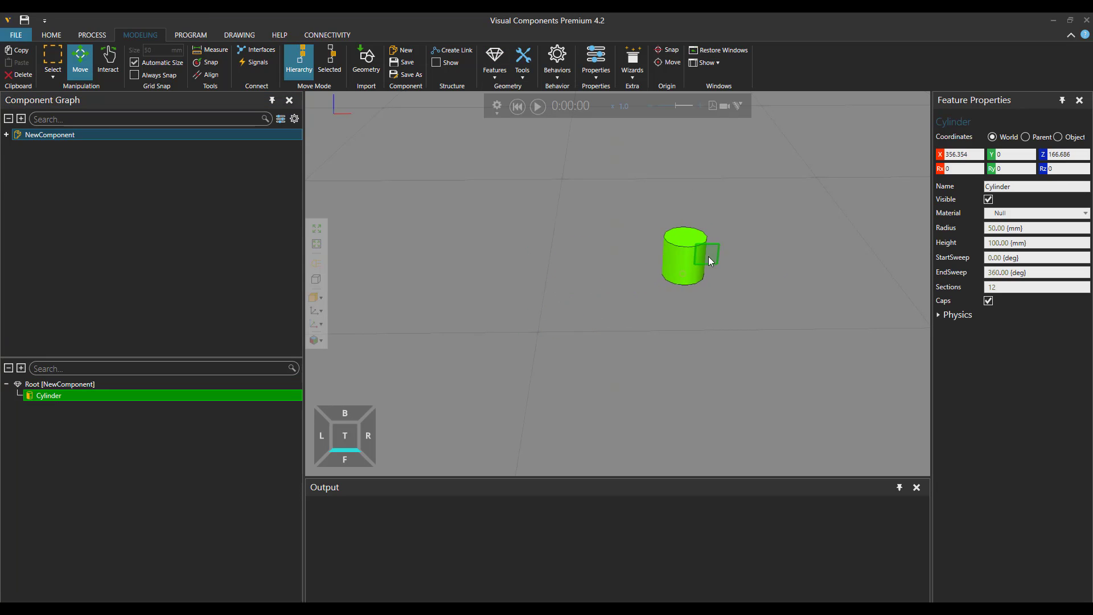
# Add a sphere feature at the origin and select the whole component to examine its origin coordinates.
pyautogui.click(494, 62)
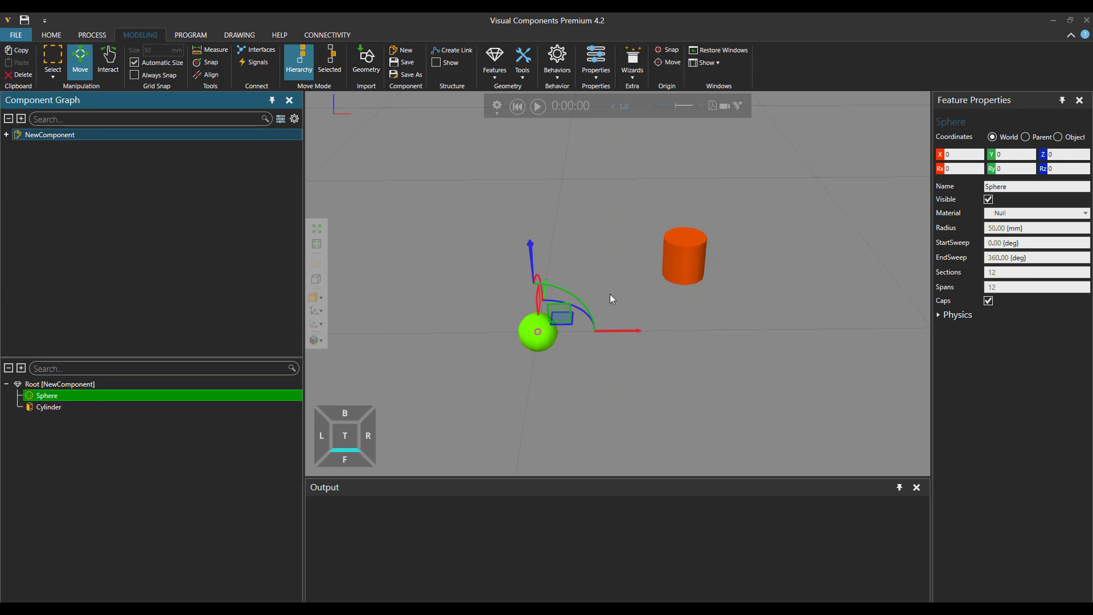
pyautogui.moveTo(607, 299); pyautogui.dragTo(601, 300, button='right')
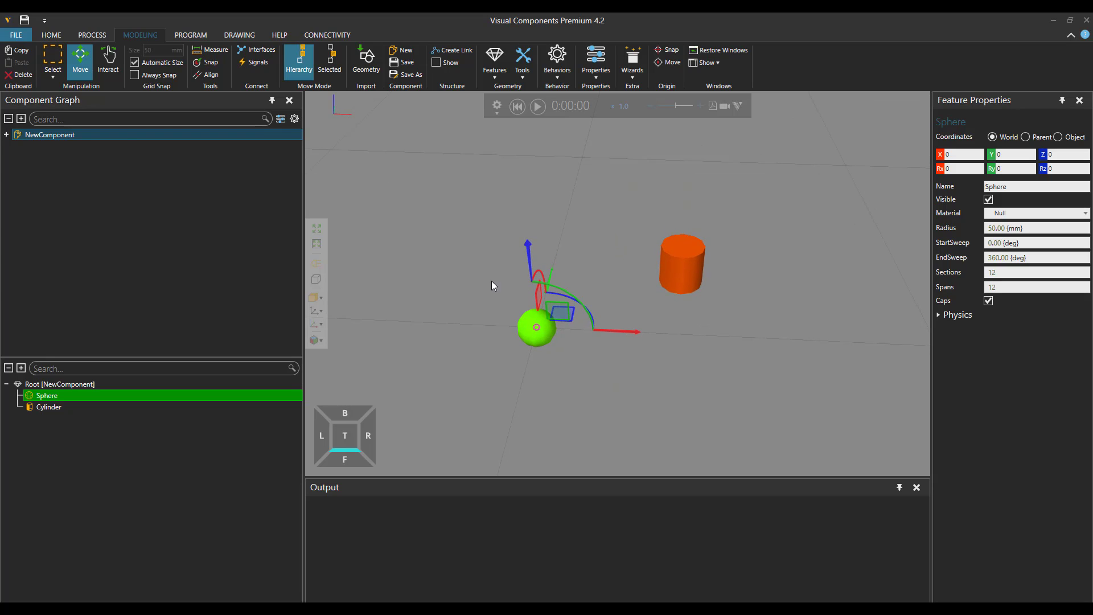
pyautogui.click(125, 135)
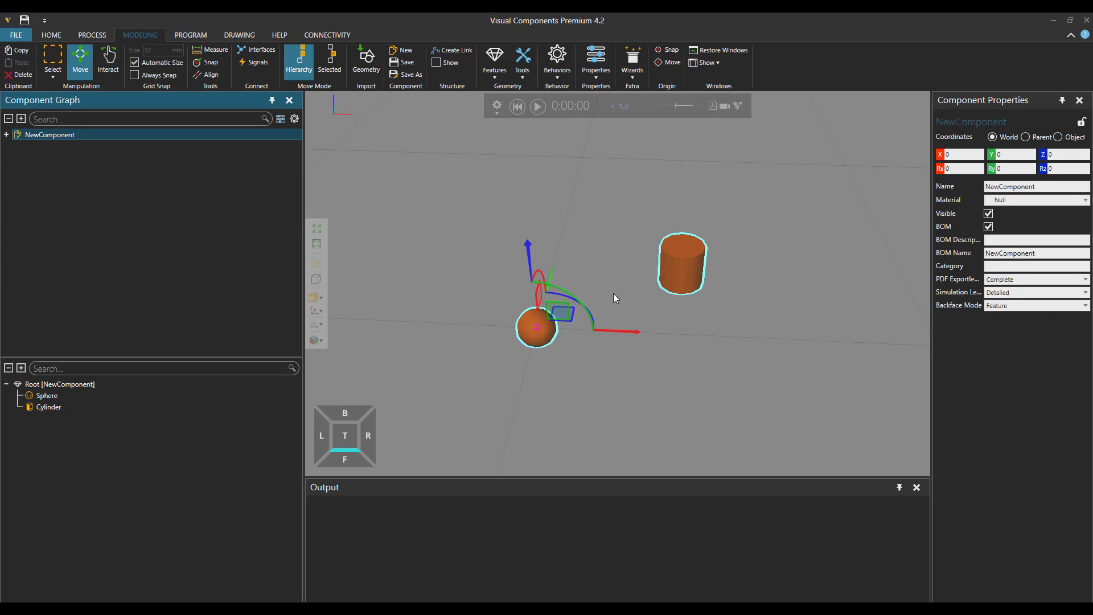
pyautogui.moveTo(585, 351); pyautogui.dragTo(583, 356, button='right')
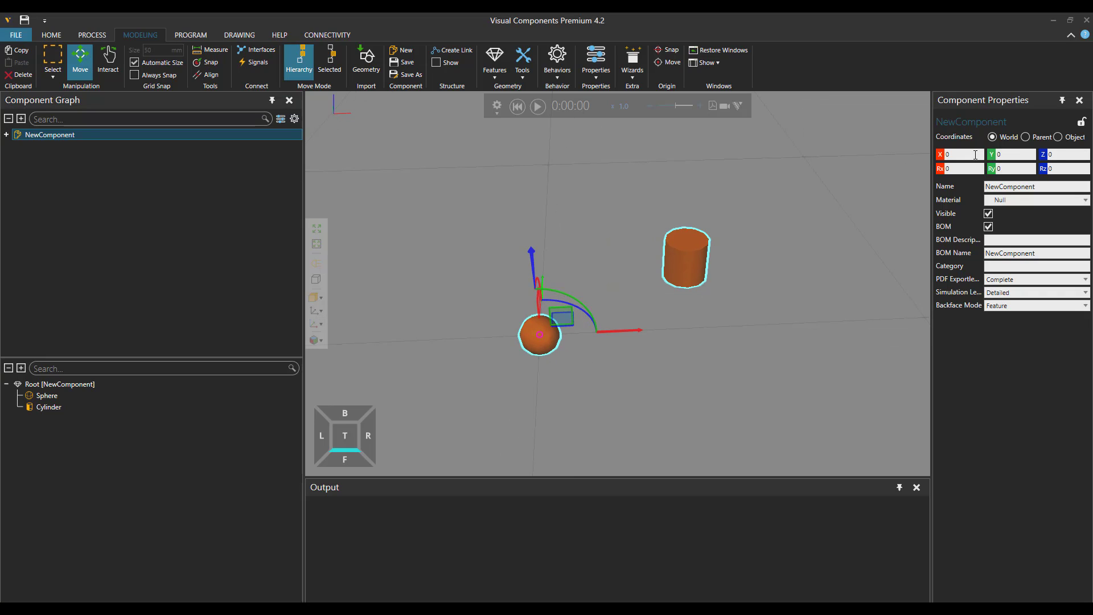
pyautogui.click(1011, 155)
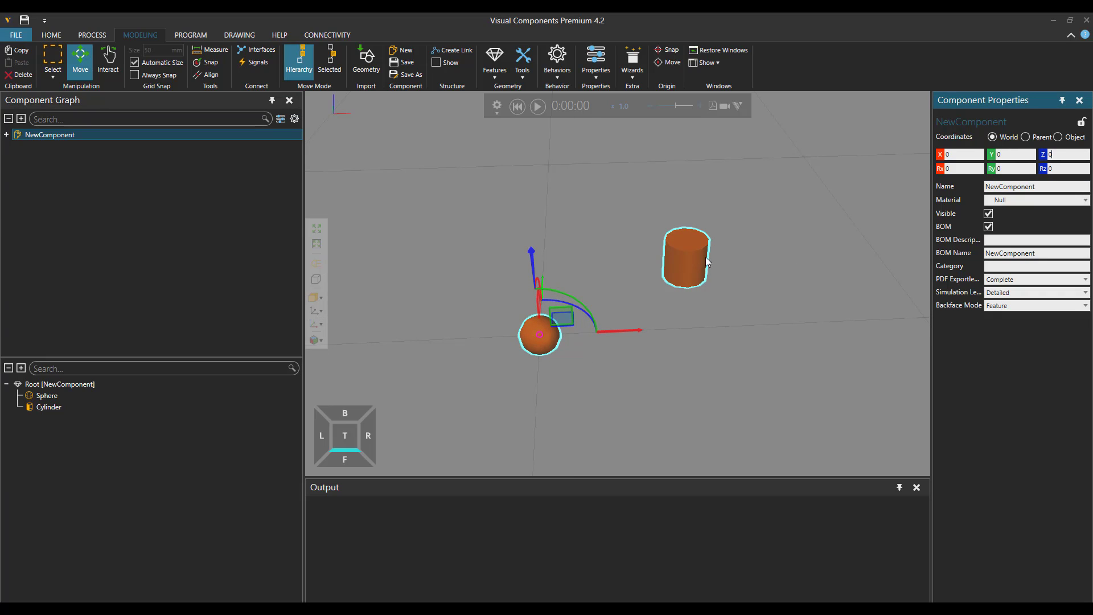
# Select the offset cylinder and collapse it into a geometry feature.
pyautogui.click(691, 277)
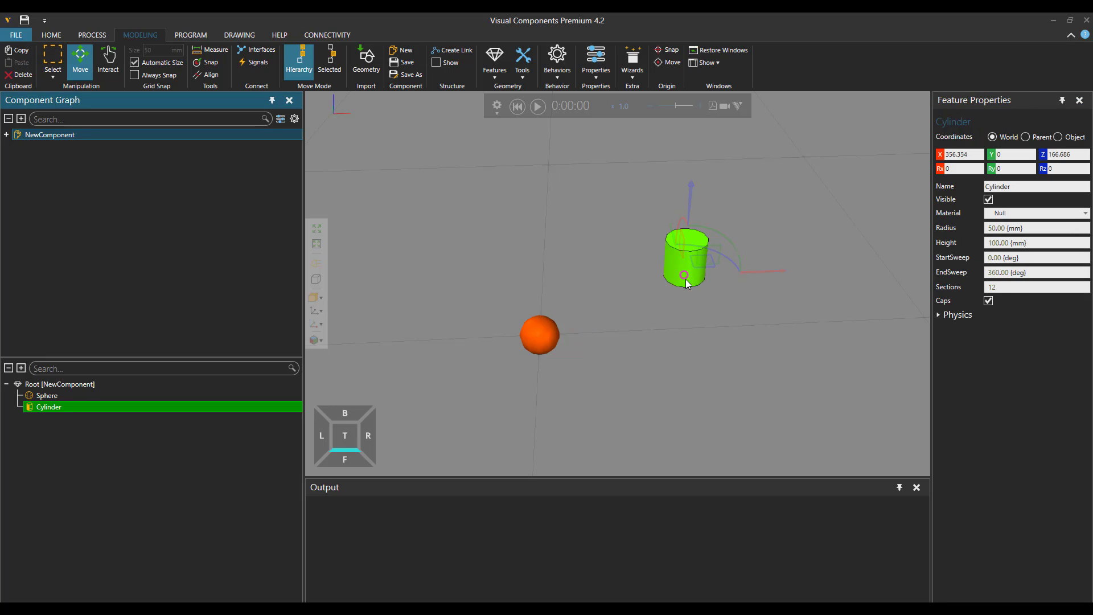
pyautogui.moveTo(695, 279); pyautogui.dragTo(691, 284, button='right')
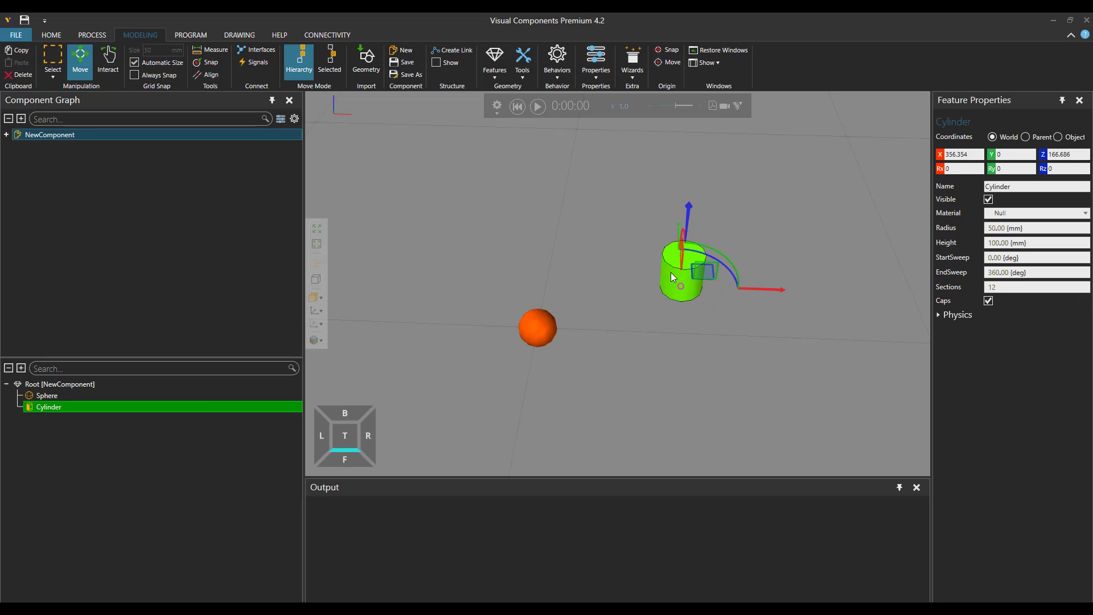
pyautogui.rightClick(672, 279)
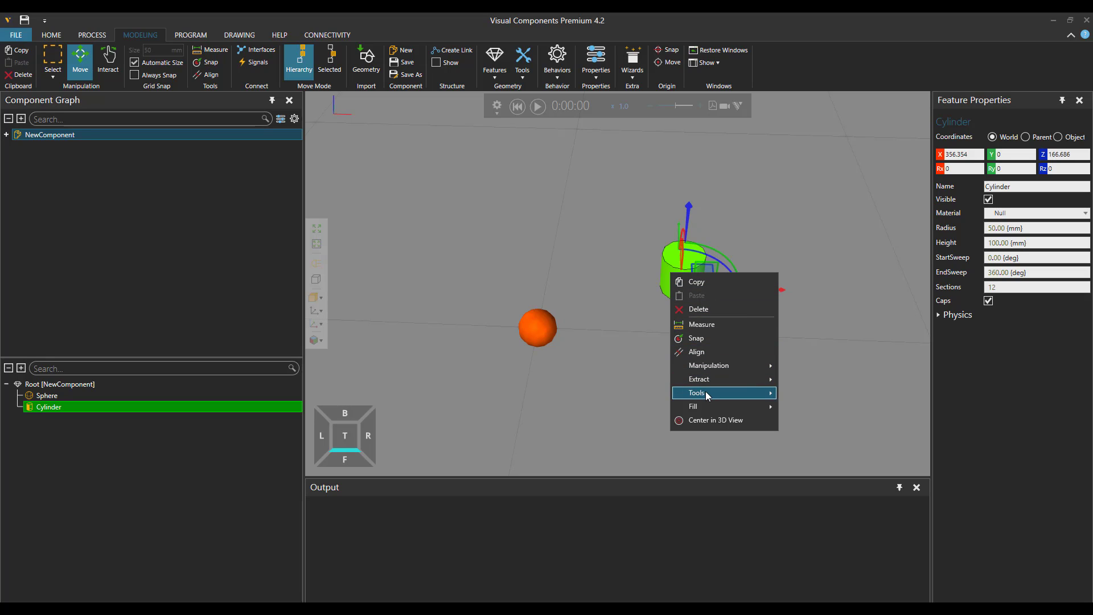
pyautogui.moveTo(741, 379)
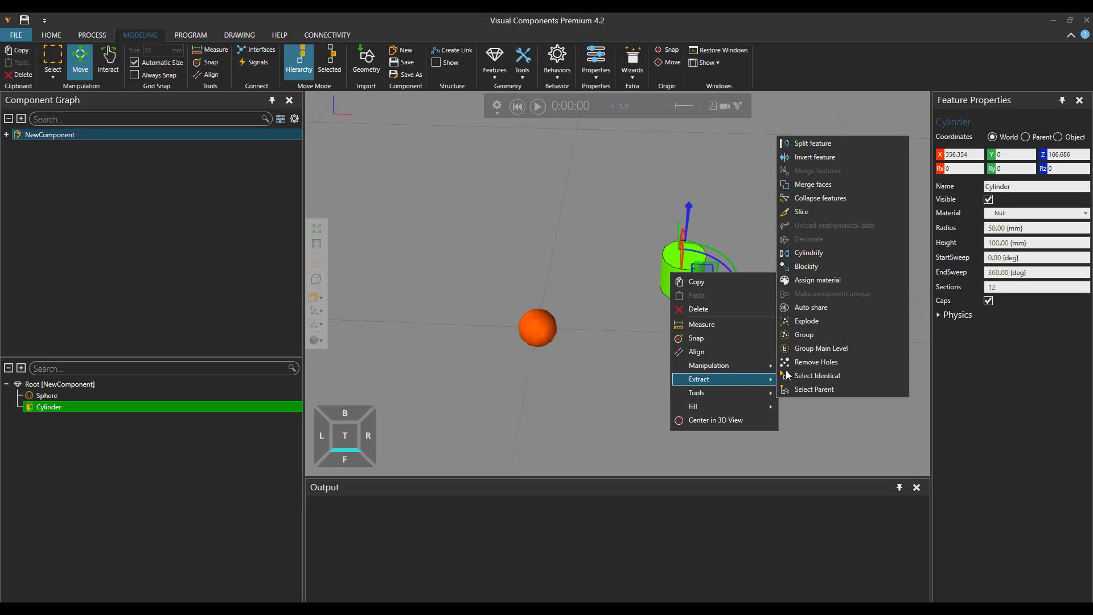
pyautogui.click(816, 199)
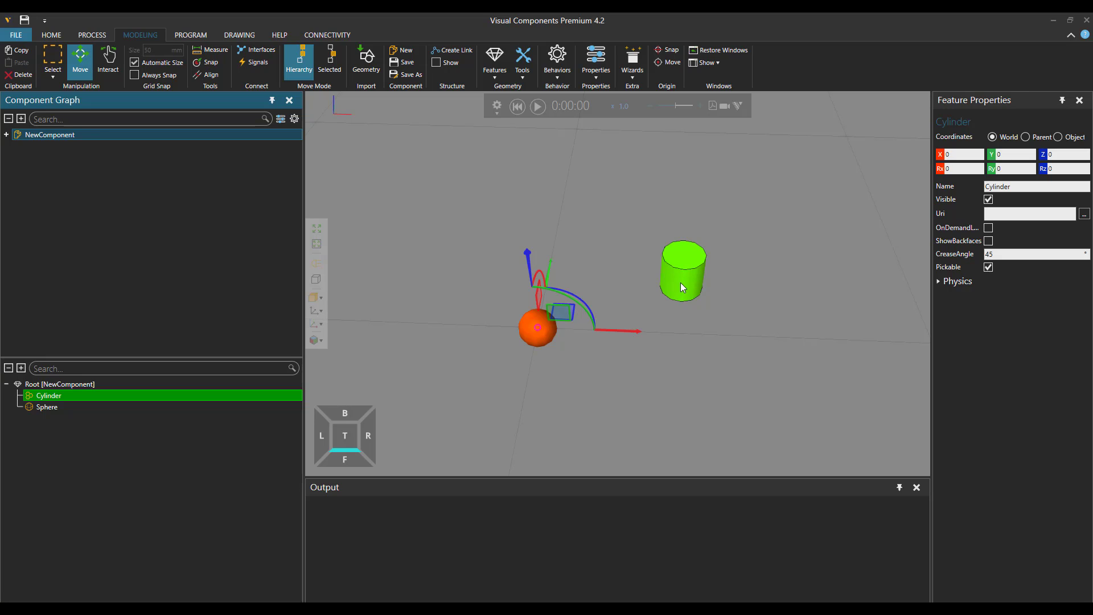
pyautogui.moveTo(627, 261); pyautogui.dragTo(622, 282, button='right')
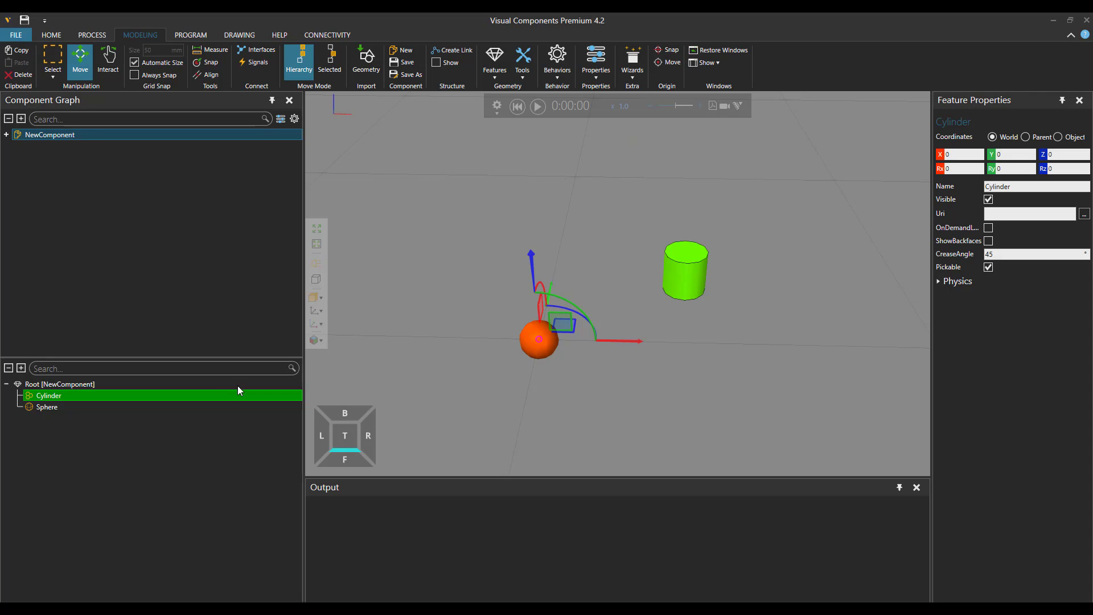
# Delete the collapsed cylinder and the sphere, and add a new cylinder feature at the component's origin.
pyautogui.keyDown('ctrl'); pyautogui.click(46, 407); pyautogui.keyUp('ctrl')
pyautogui.rightClick(46, 408)
pyautogui.click(66, 163)
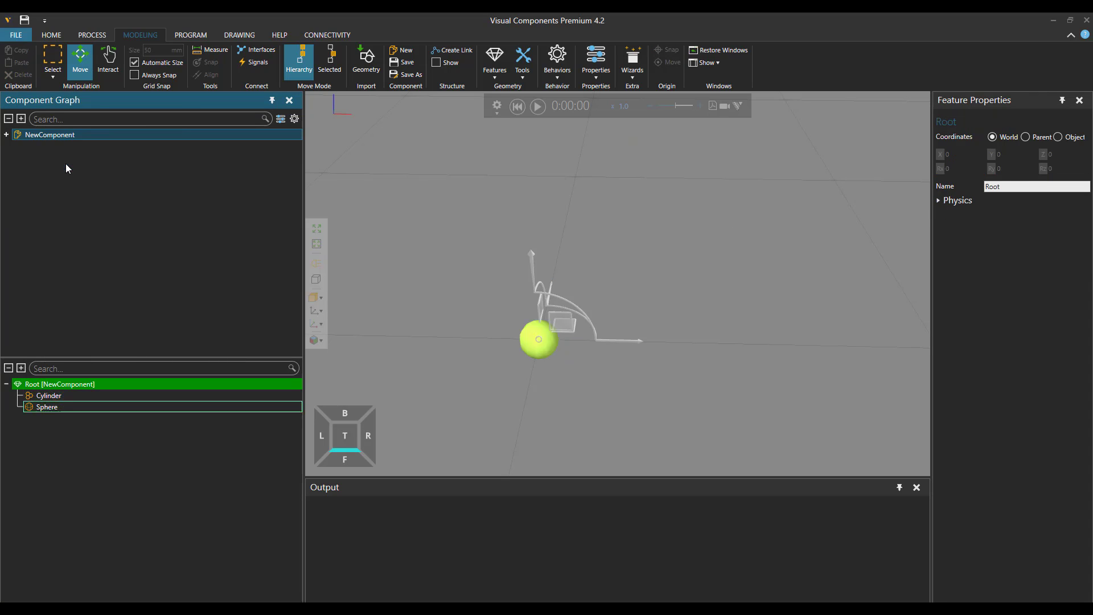
pyautogui.click(495, 60)
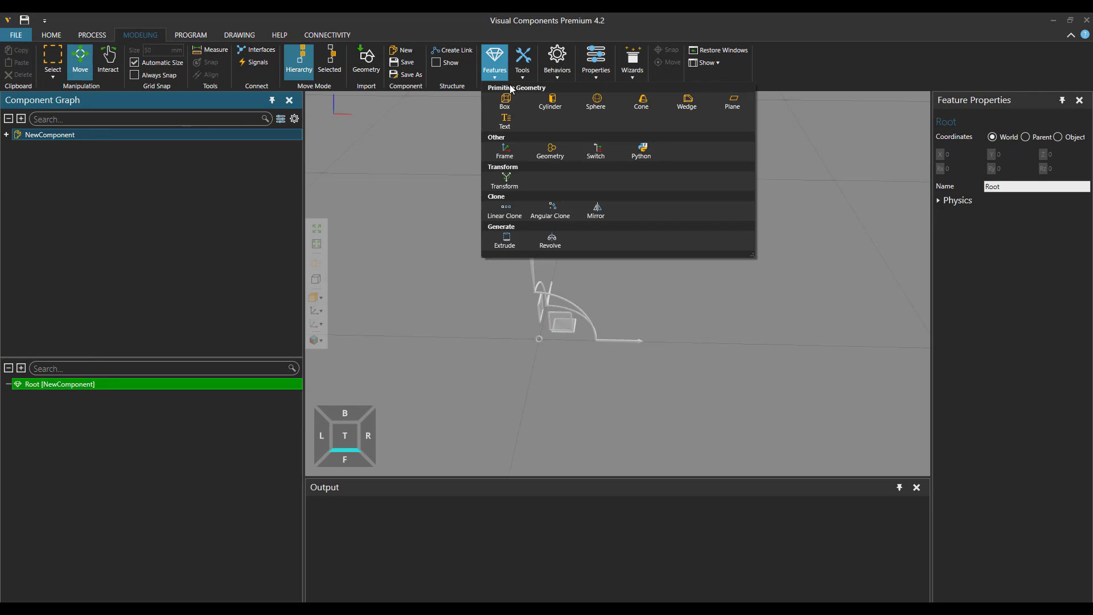
pyautogui.click(600, 391)
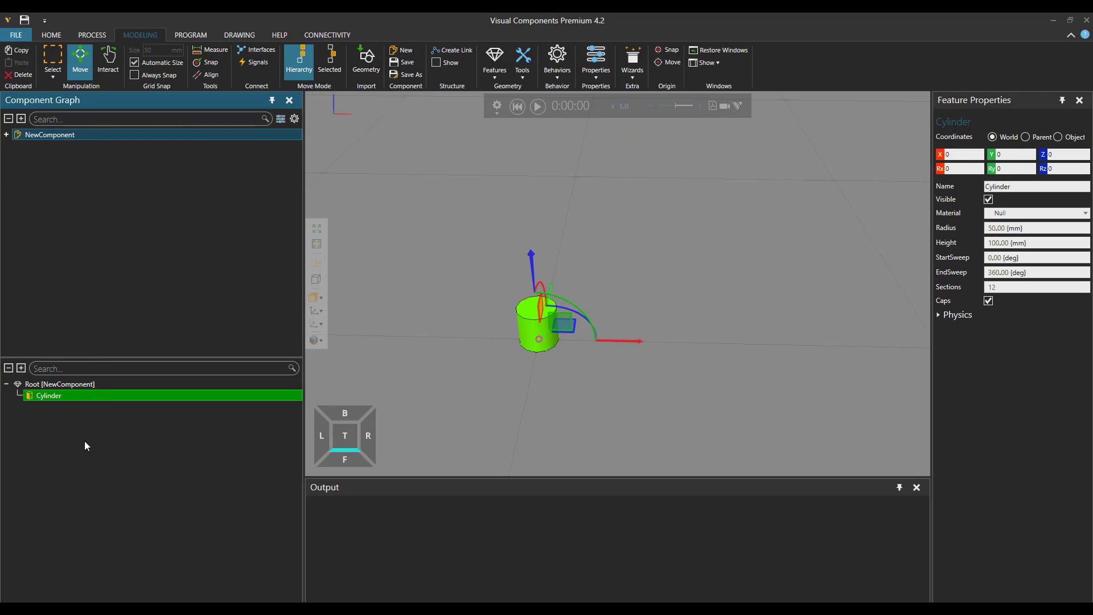
# Collapse the new cylinder at the origin into a geometry feature.
pyautogui.rightClick(61, 397)
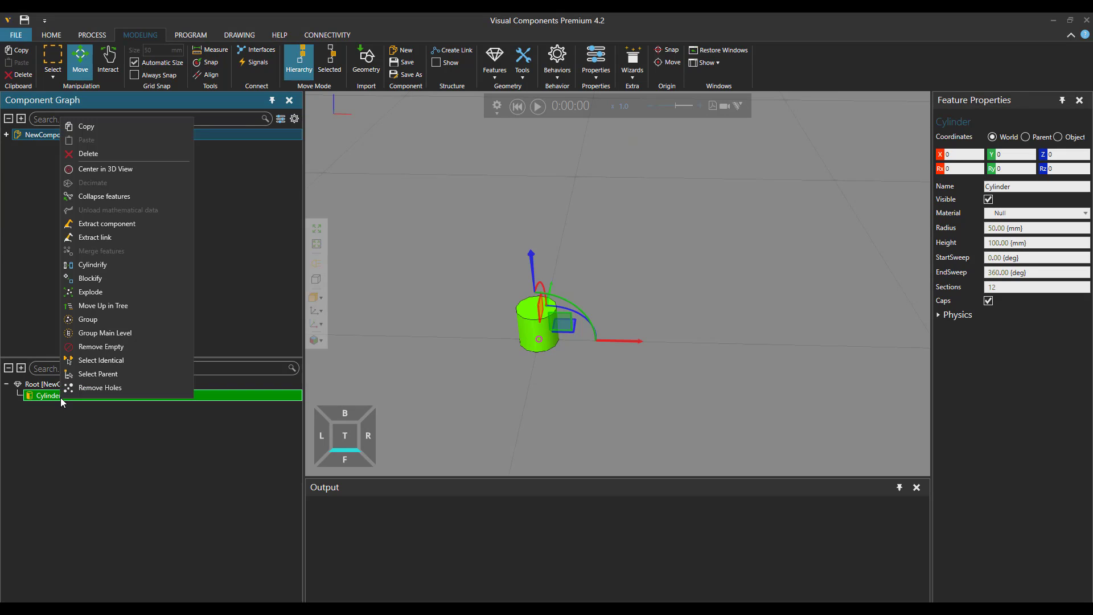
pyautogui.click(94, 197)
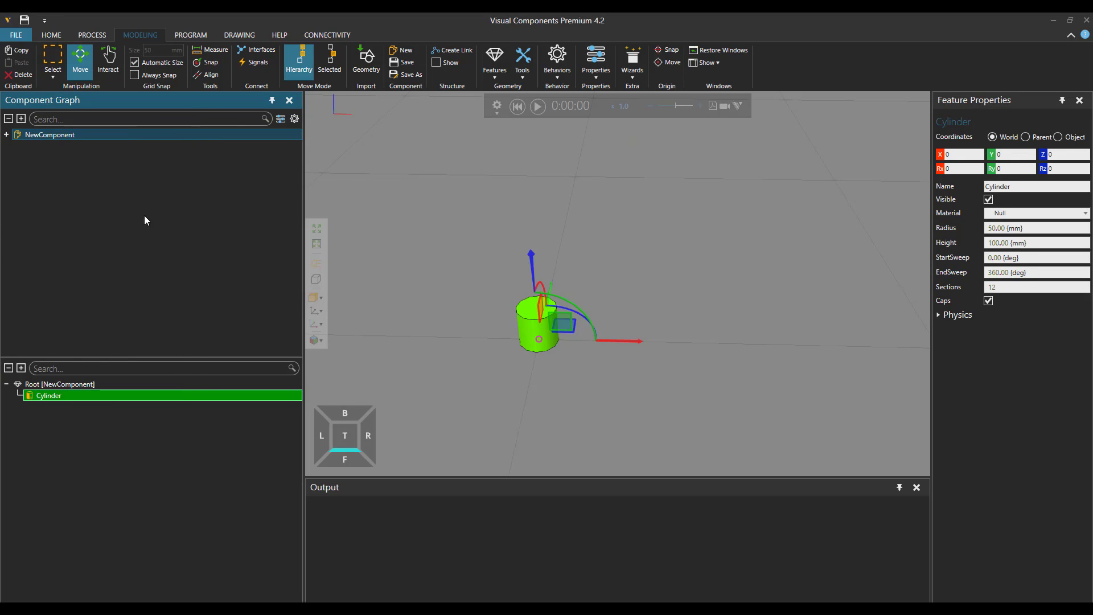
pyautogui.click(563, 327)
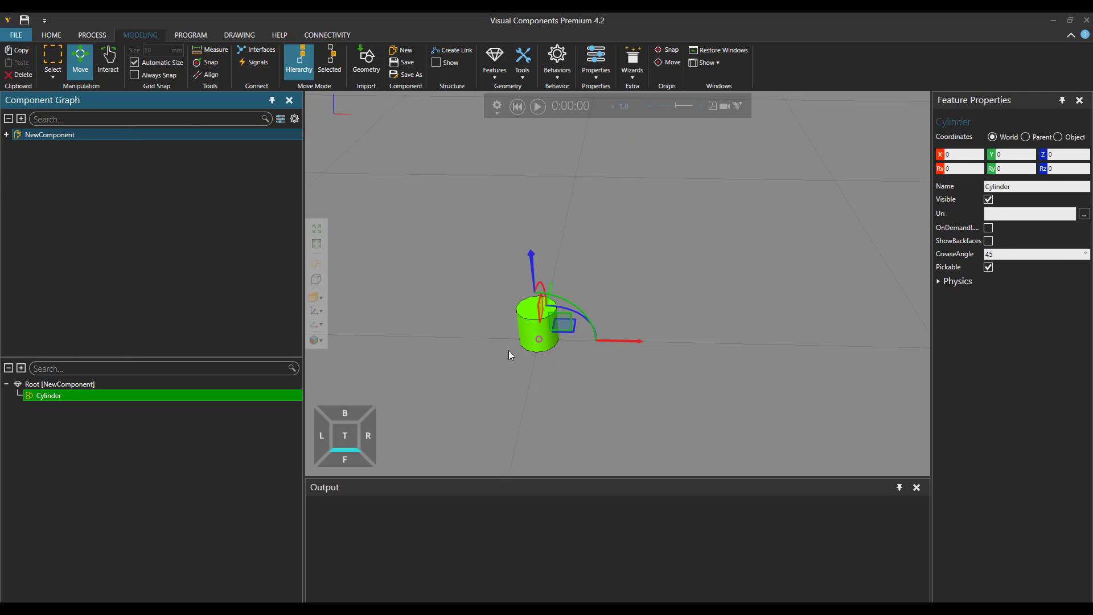
# Select the whole component and examine its X, Y and Z origin coordinates.
pyautogui.click(570, 337)
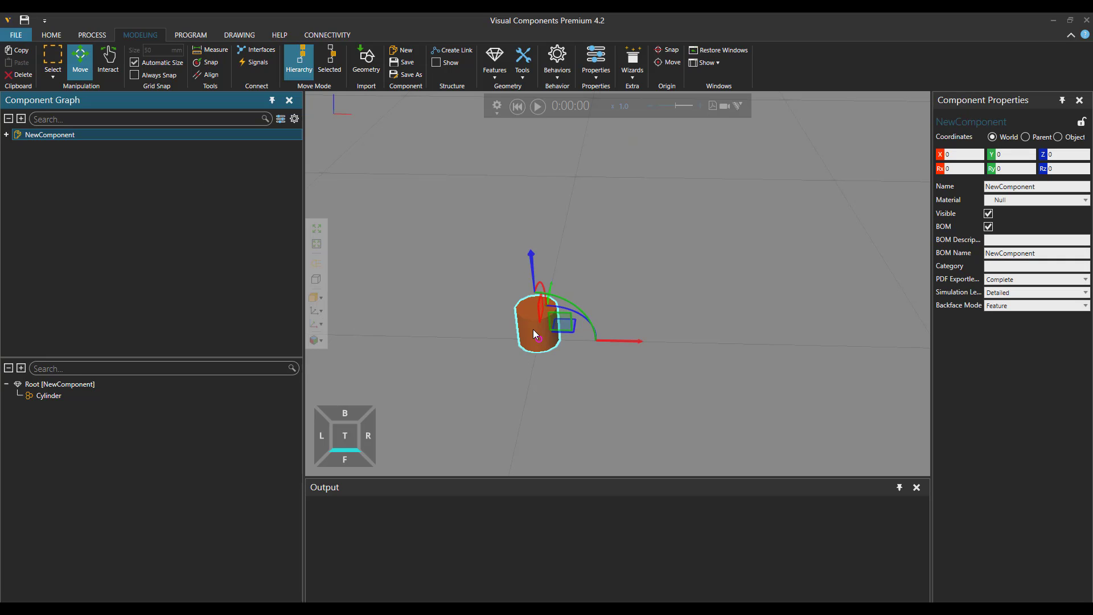
pyautogui.moveTo(946, 154); pyautogui.dragTo(1010, 151)
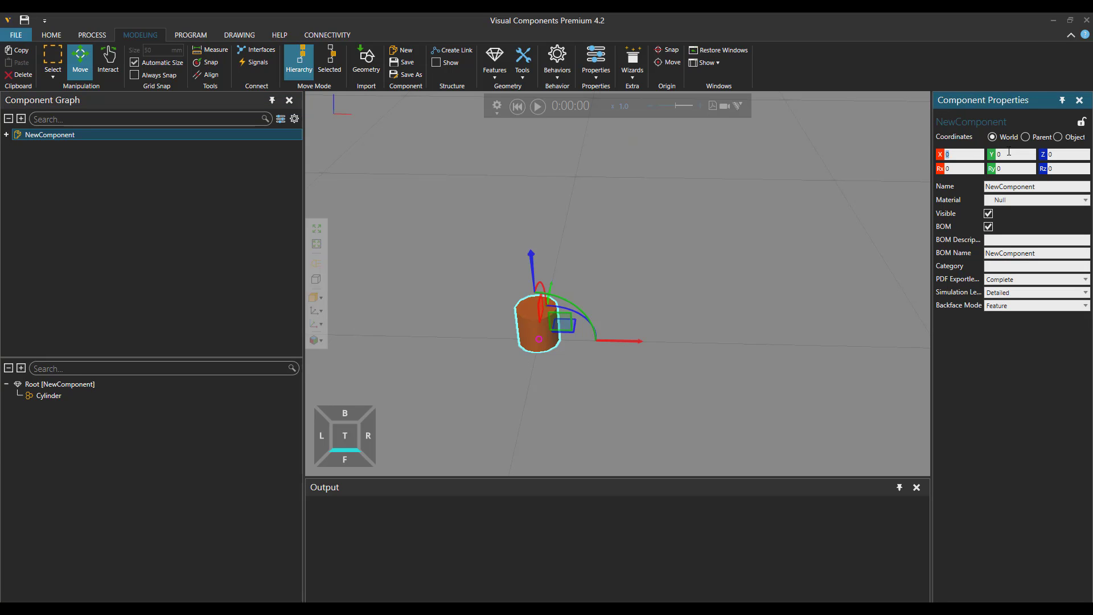
pyautogui.click(1045, 154)
# Move the collapsed cylinder to about X 355.7, Z 166.8 and add a sphere feature at the component's origin.
pyautogui.click(98, 395)
pyautogui.moveTo(551, 332); pyautogui.dragTo(704, 270)
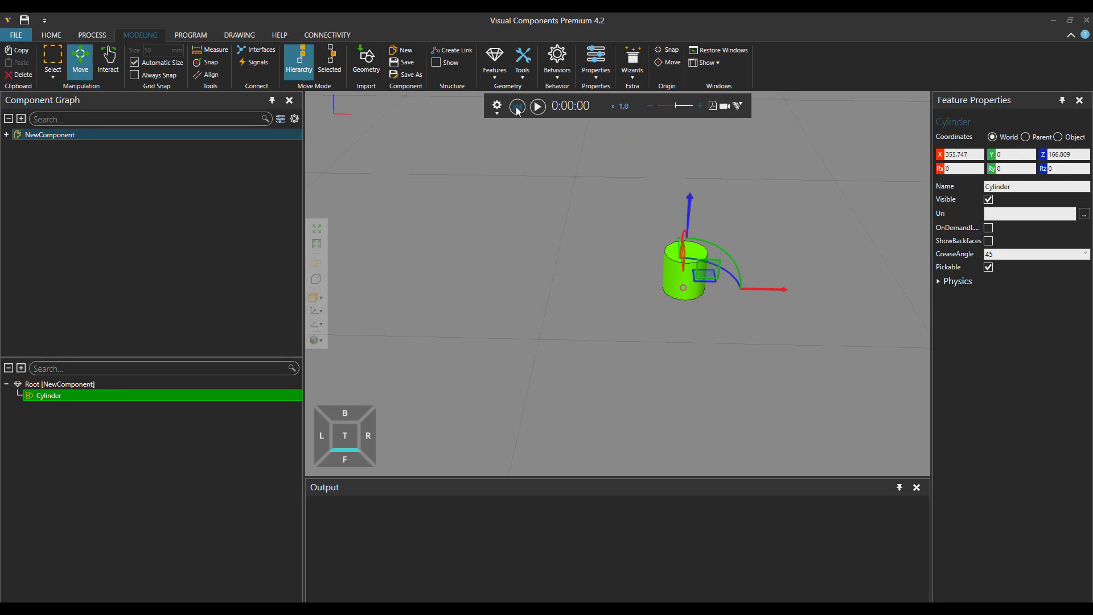
pyautogui.click(495, 64)
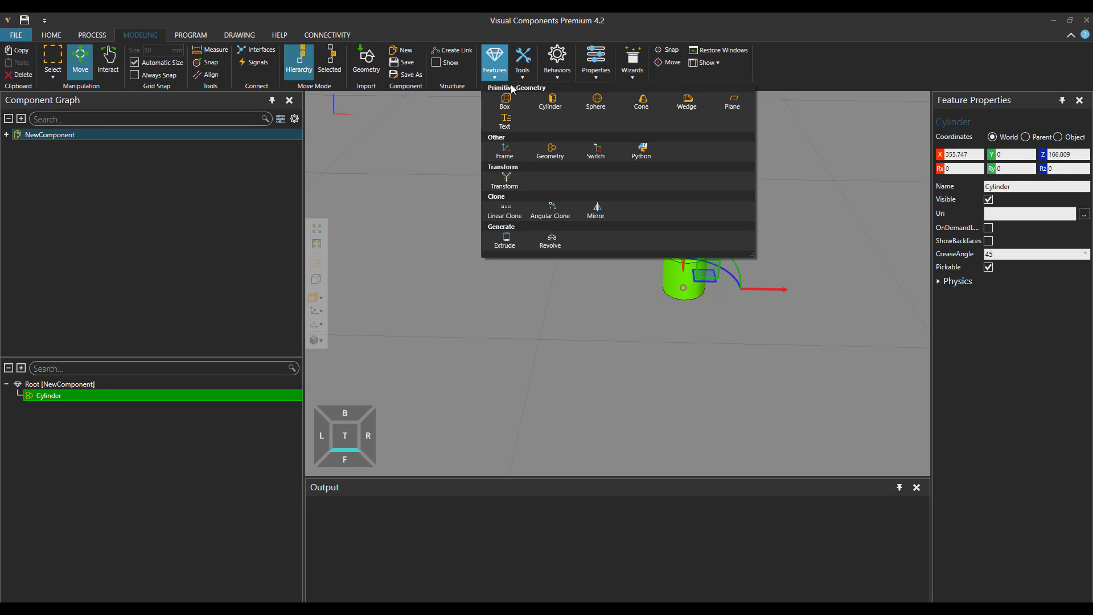
pyautogui.click(586, 103)
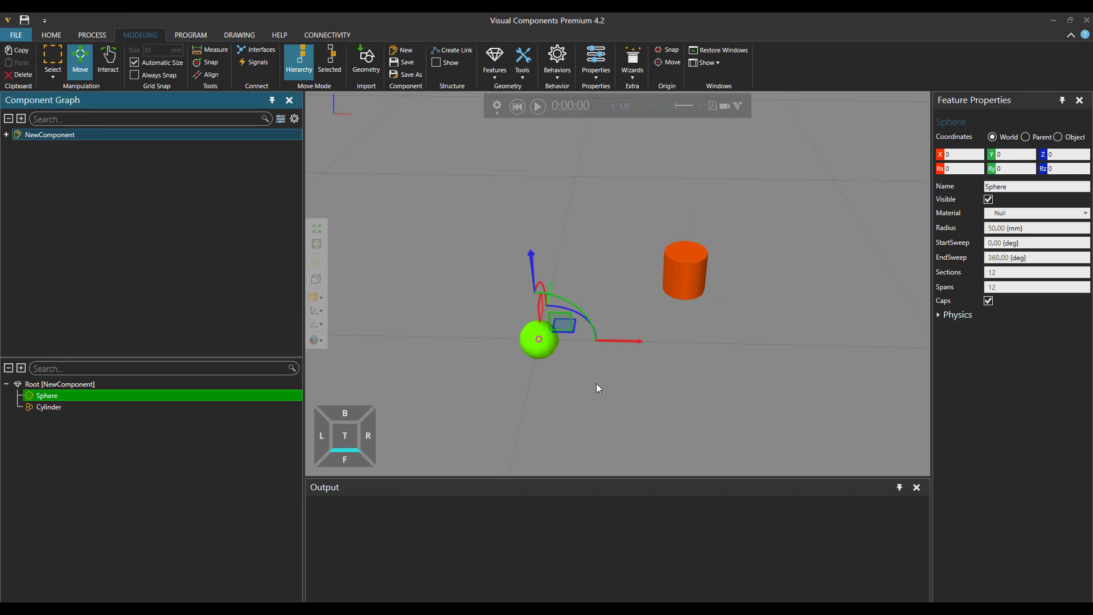
# Select the offset cylinder and the whole component in turn to compare their origin coordinates.
pyautogui.click(676, 285)
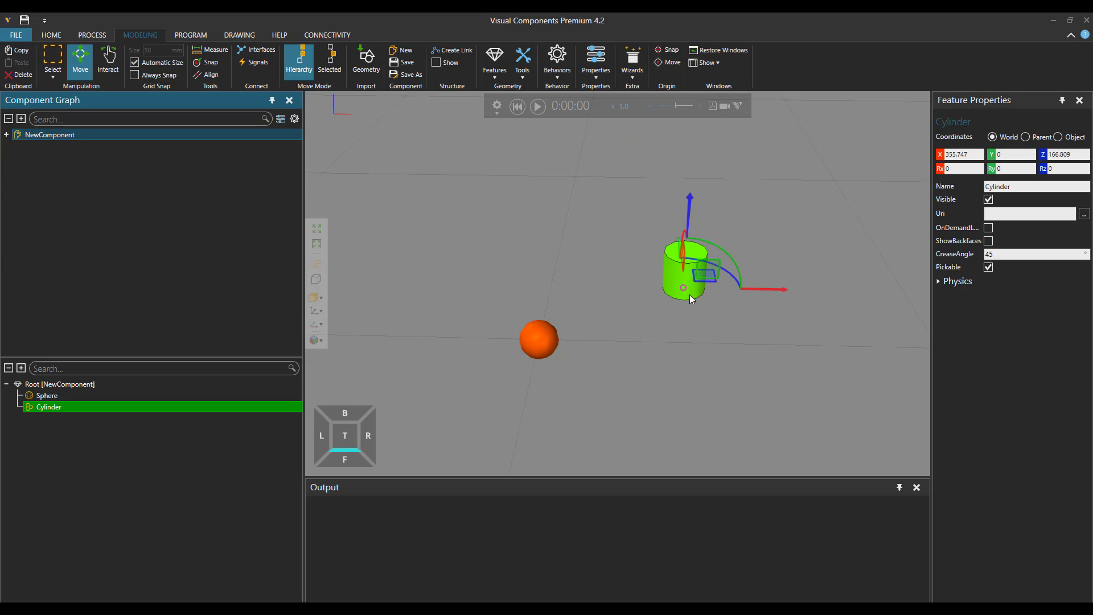
pyautogui.click(39, 136)
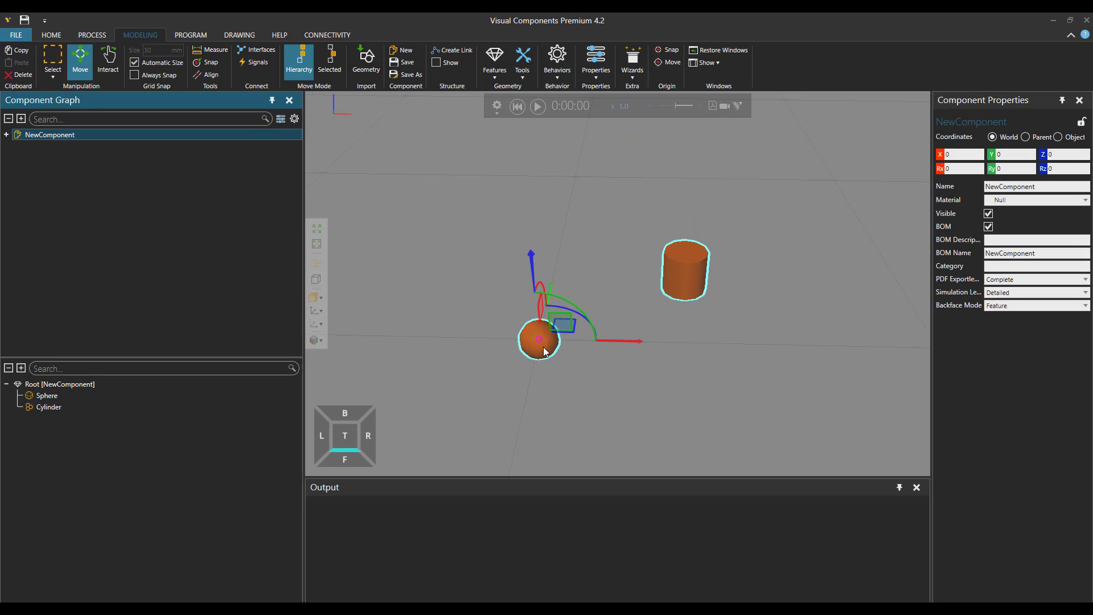
pyautogui.click(679, 283)
pyautogui.click(678, 283)
# Apply Collapse features to the offset cylinder.
pyautogui.click(686, 284)
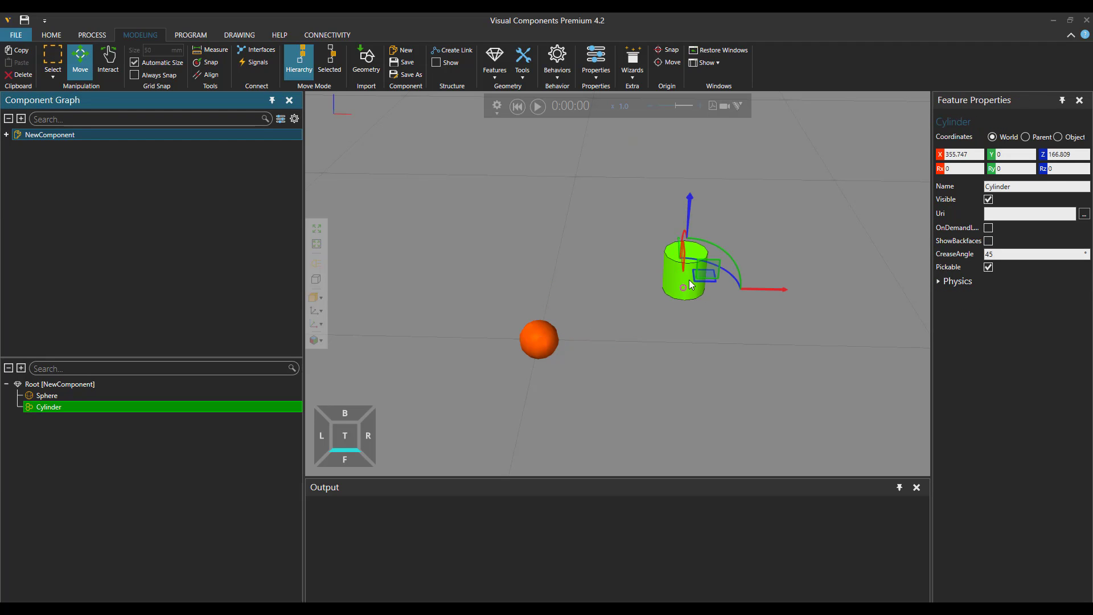
pyautogui.rightClick(83, 405)
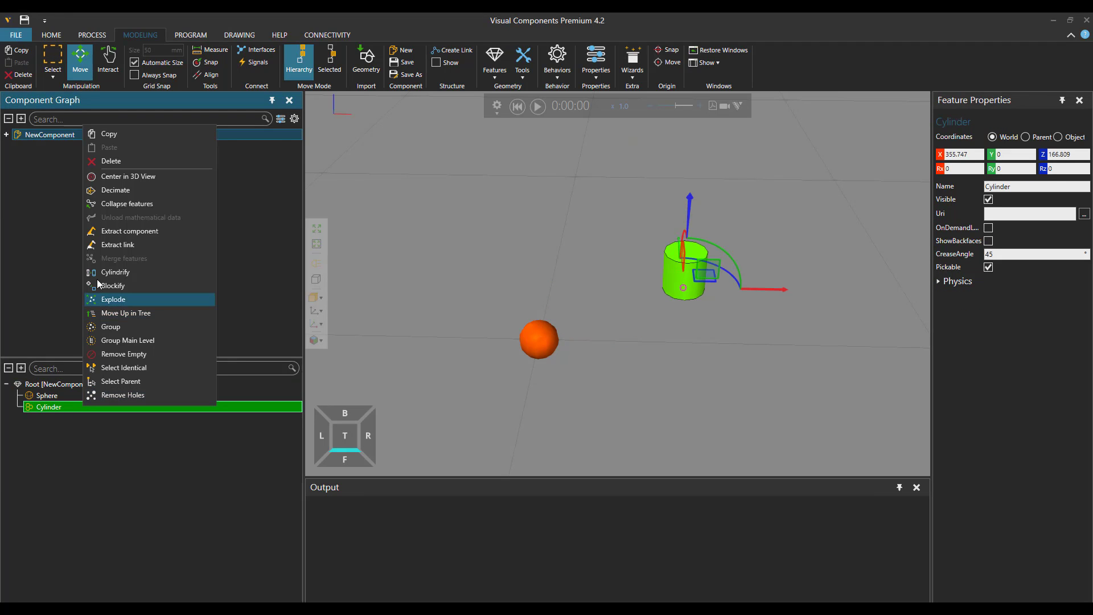
pyautogui.click(111, 206)
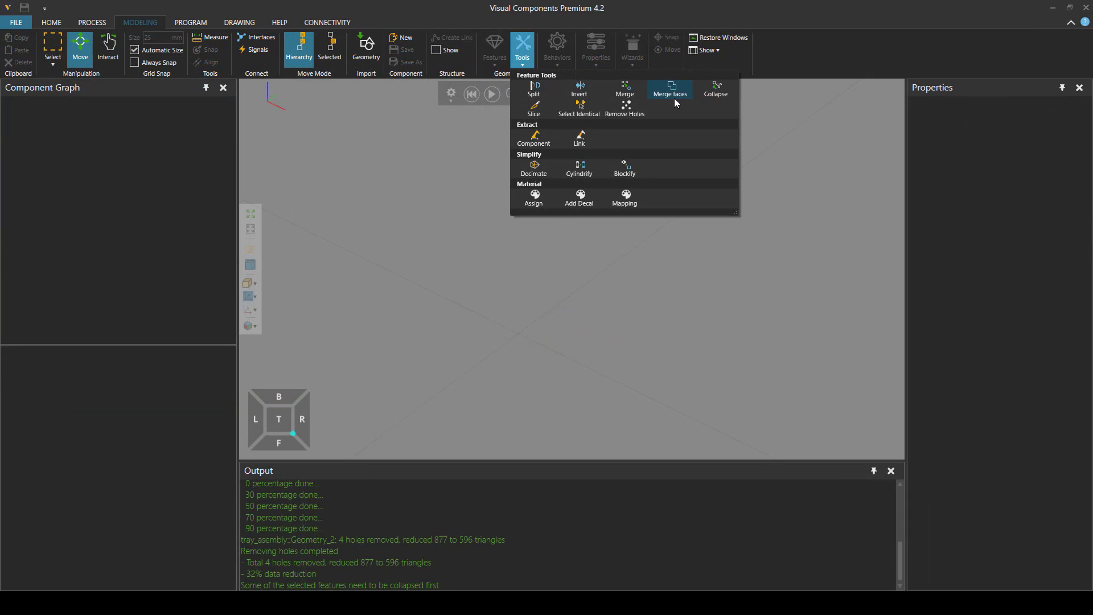
# Import tray_asembly.SLDASM from the SOLIDWORKS Assembly Document folder in Downloads into the empty 3D world, leaving it deselected.
pyautogui.click(523, 57)
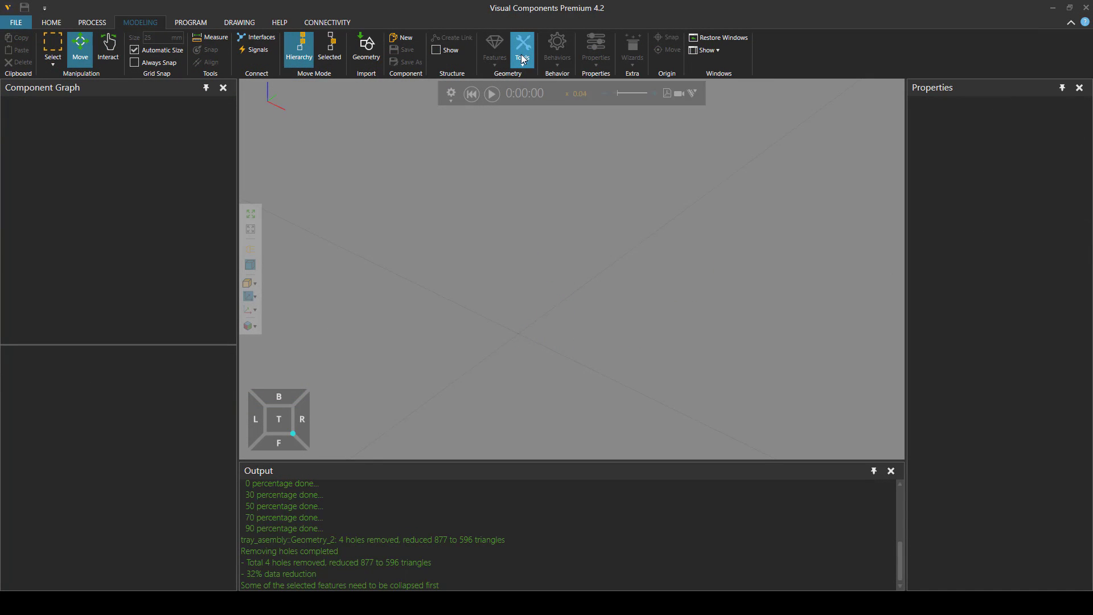
pyautogui.click(267, 604)
pyautogui.click(232, 569)
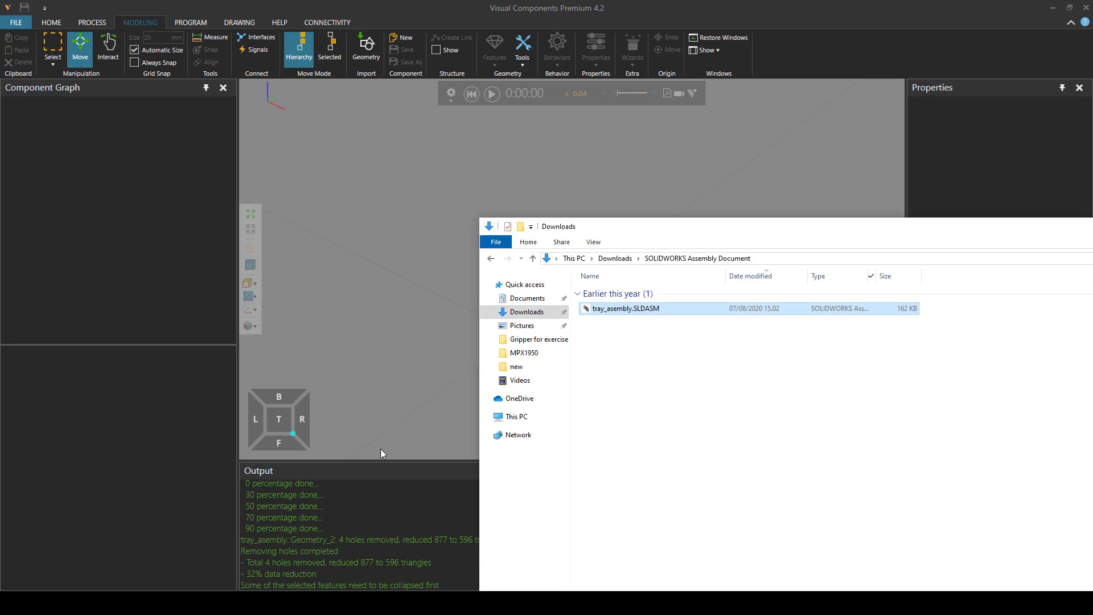
pyautogui.moveTo(649, 308); pyautogui.dragTo(449, 285)
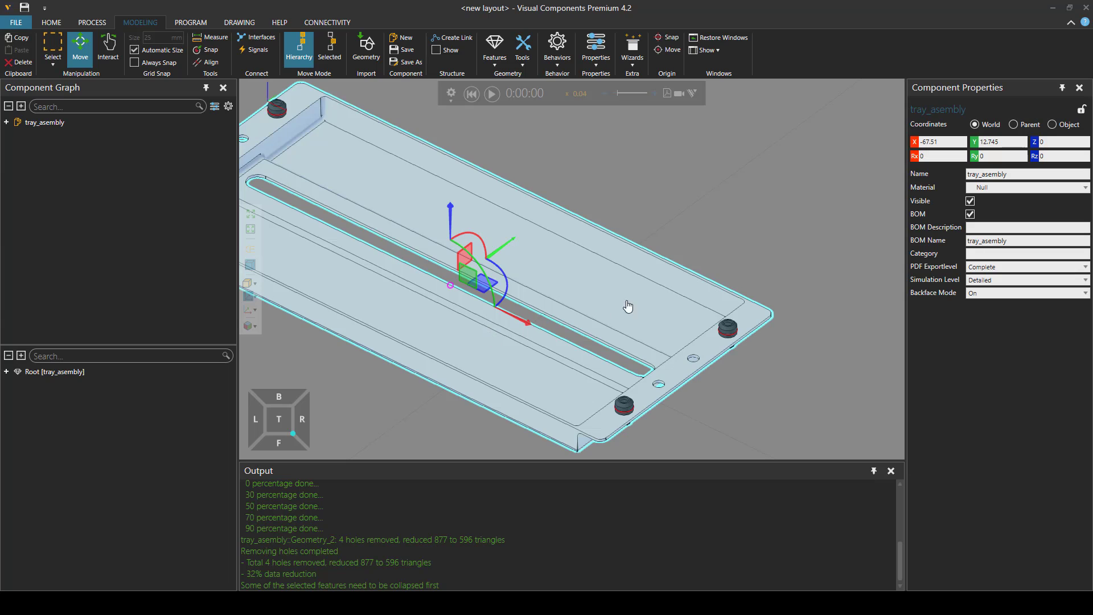
pyautogui.moveTo(628, 306); pyautogui.dragTo(685, 290, button='middle')
pyautogui.scroll(-5, 686, 291)
pyautogui.moveTo(588, 312); pyautogui.dragTo(534, 340, button='right')
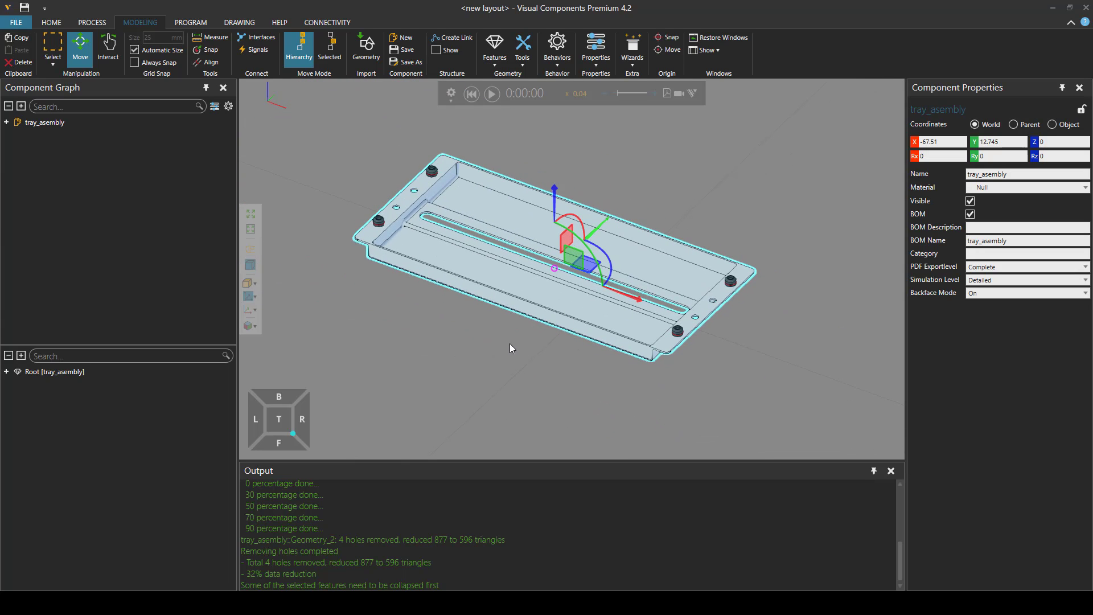
pyautogui.click(510, 343)
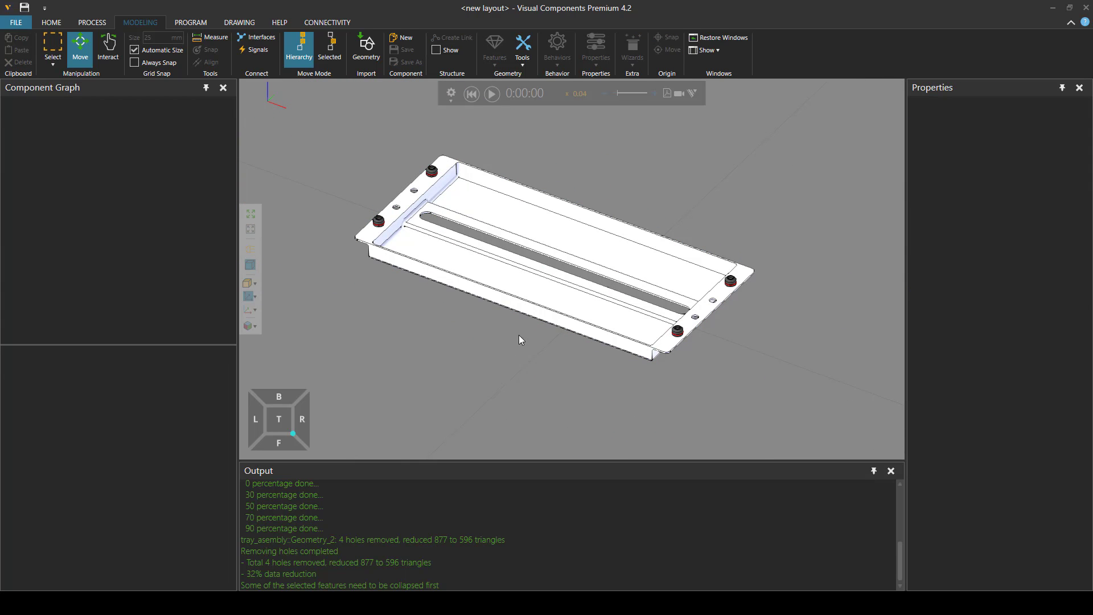
# Slice the tray geometry near its end with a face-snapped plane, using a 50 mm plane offset and Flip Offset on.
pyautogui.click(516, 57)
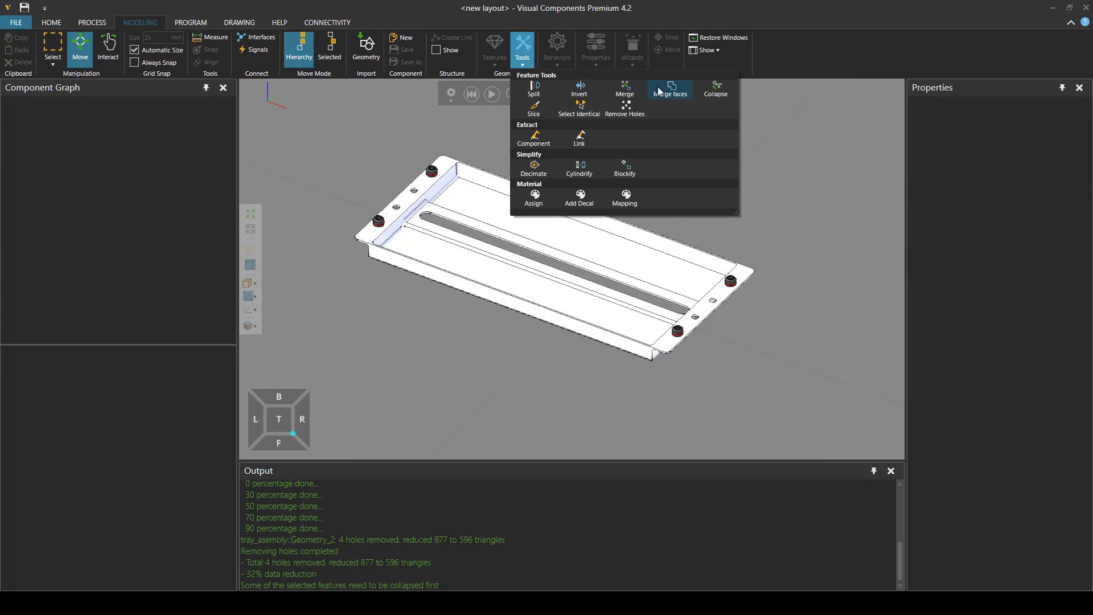
pyautogui.click(521, 57)
pyautogui.click(648, 259)
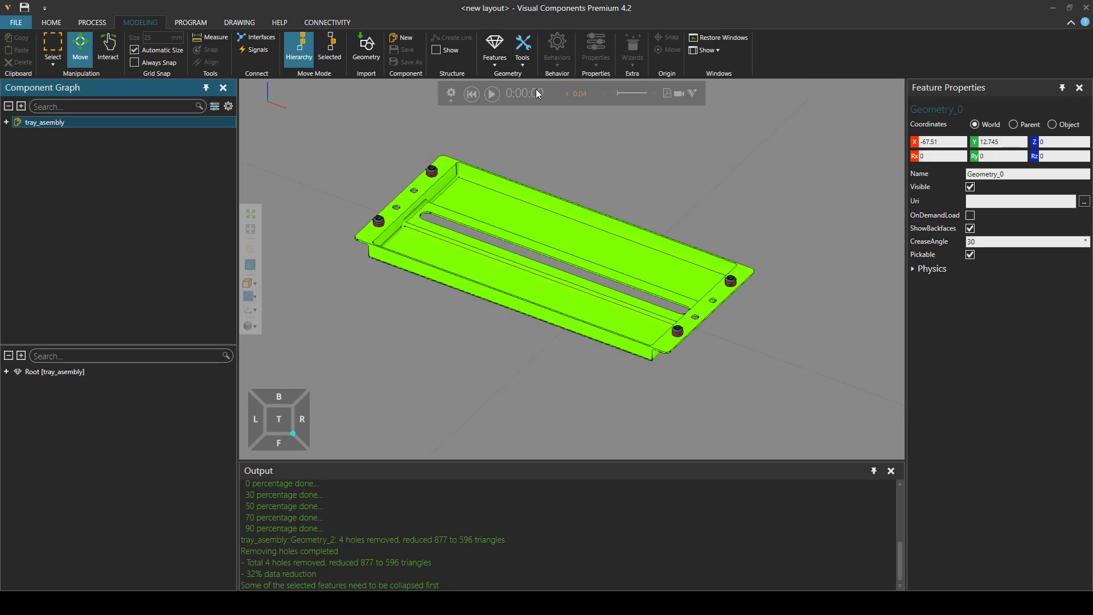
pyautogui.click(523, 51)
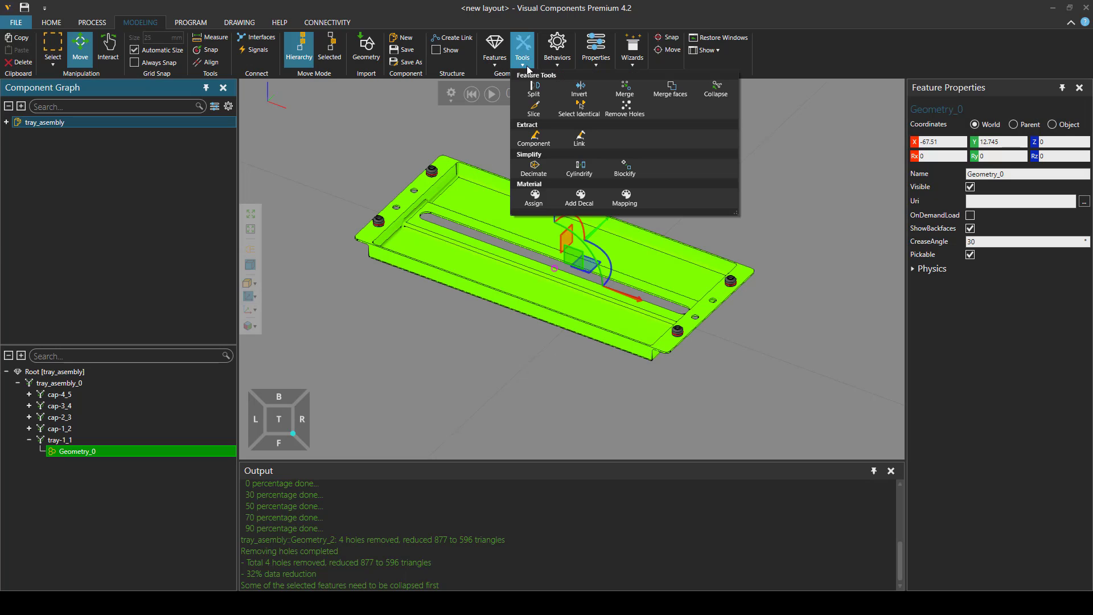
pyautogui.click(534, 108)
pyautogui.moveTo(781, 323); pyautogui.dragTo(760, 291, button='right')
pyautogui.scroll(5, 653, 299)
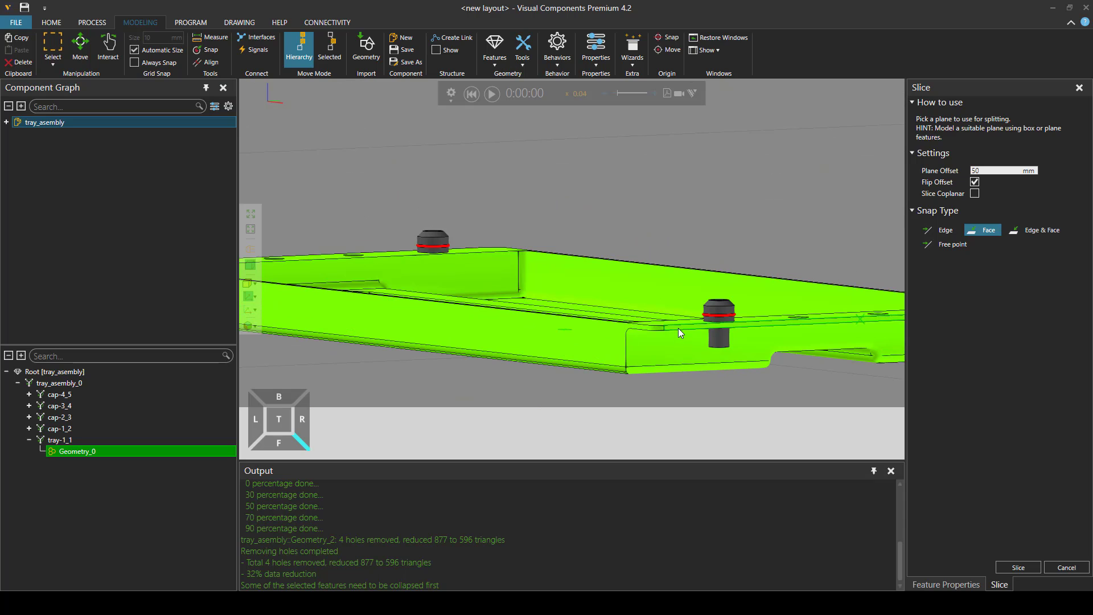
pyautogui.moveTo(681, 319); pyautogui.dragTo(917, 483, button='right')
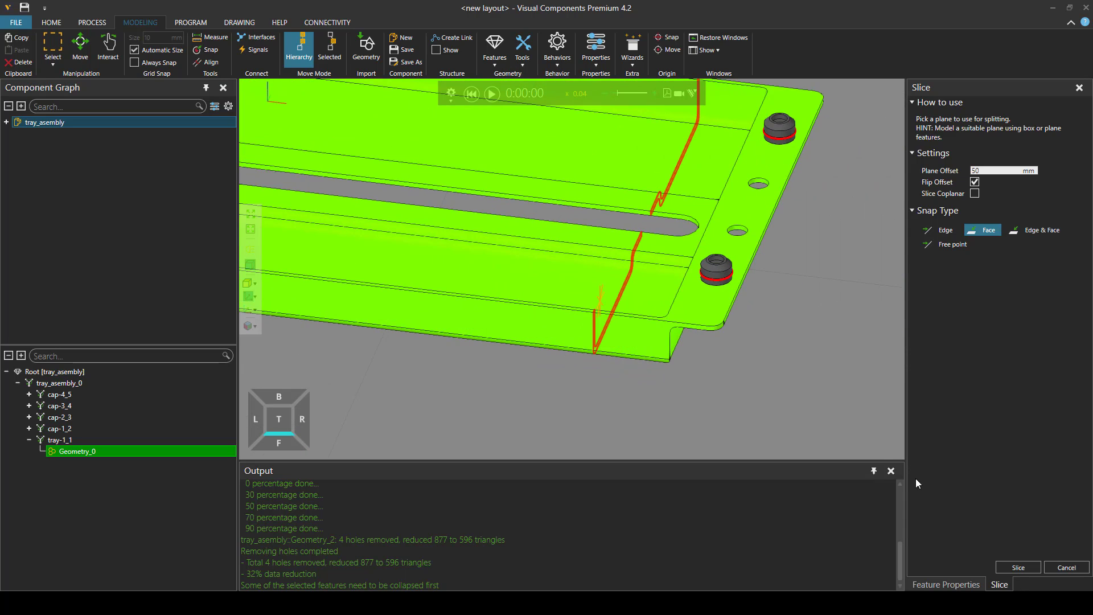
pyautogui.click(1018, 568)
# Try to merge the sliced-off tray end with the remaining tray body.
pyautogui.scroll(-3, 569, 319)
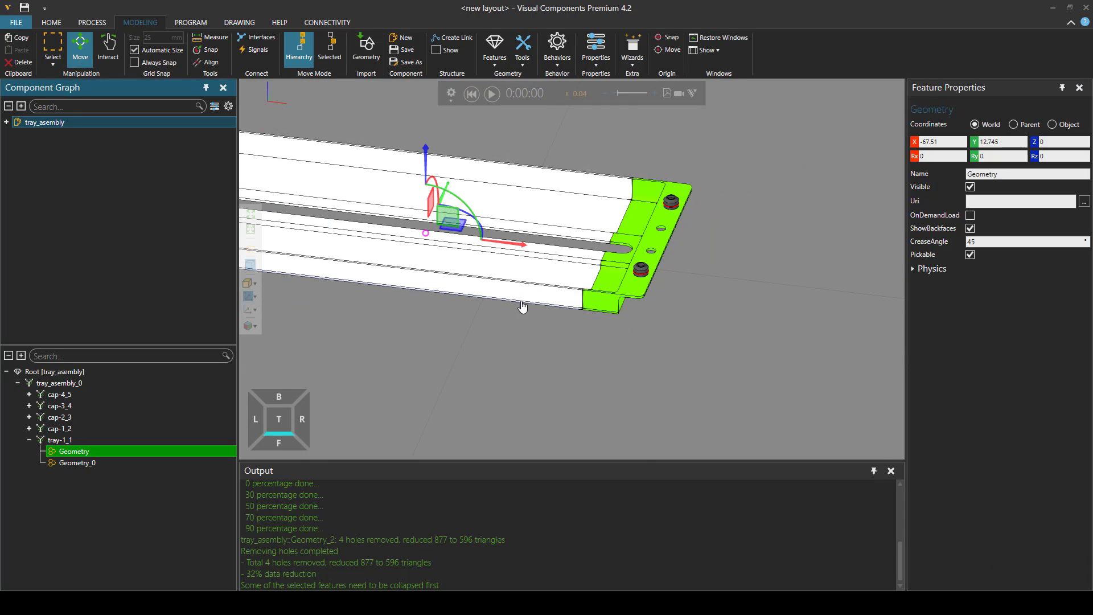
pyautogui.moveTo(523, 308); pyautogui.dragTo(478, 360, button='middle')
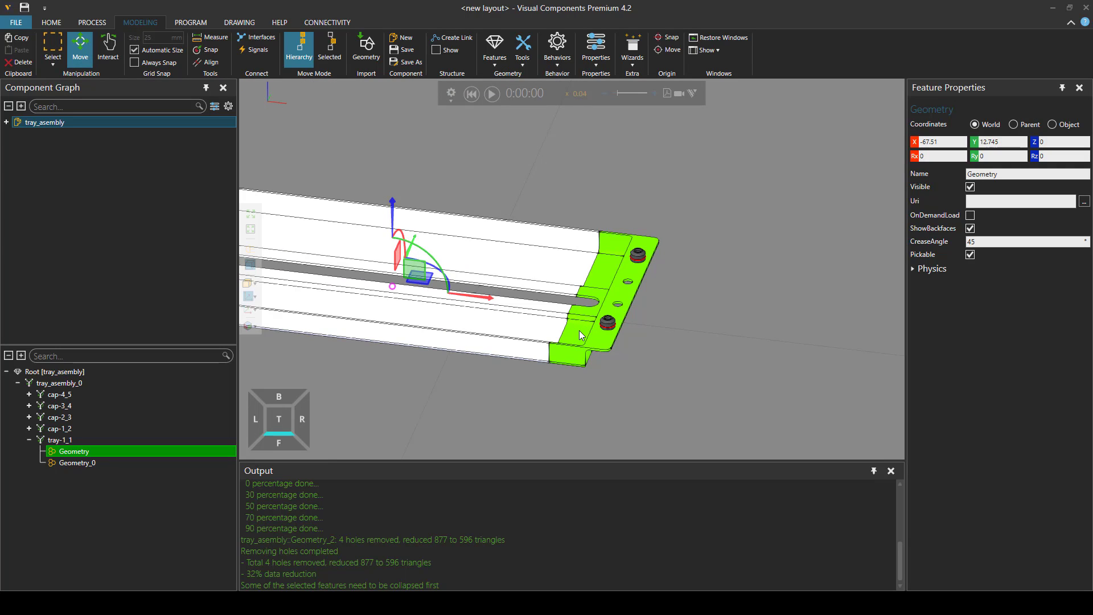
pyautogui.keyDown('ctrl'); pyautogui.click(525, 314); pyautogui.keyUp('ctrl')
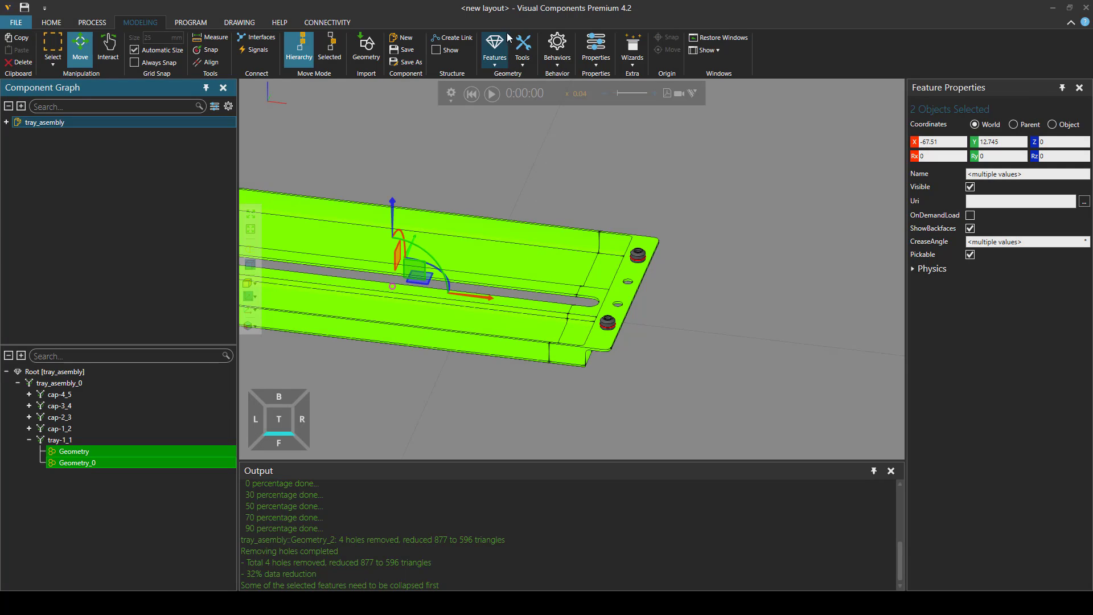
pyautogui.click(523, 50)
pyautogui.click(624, 90)
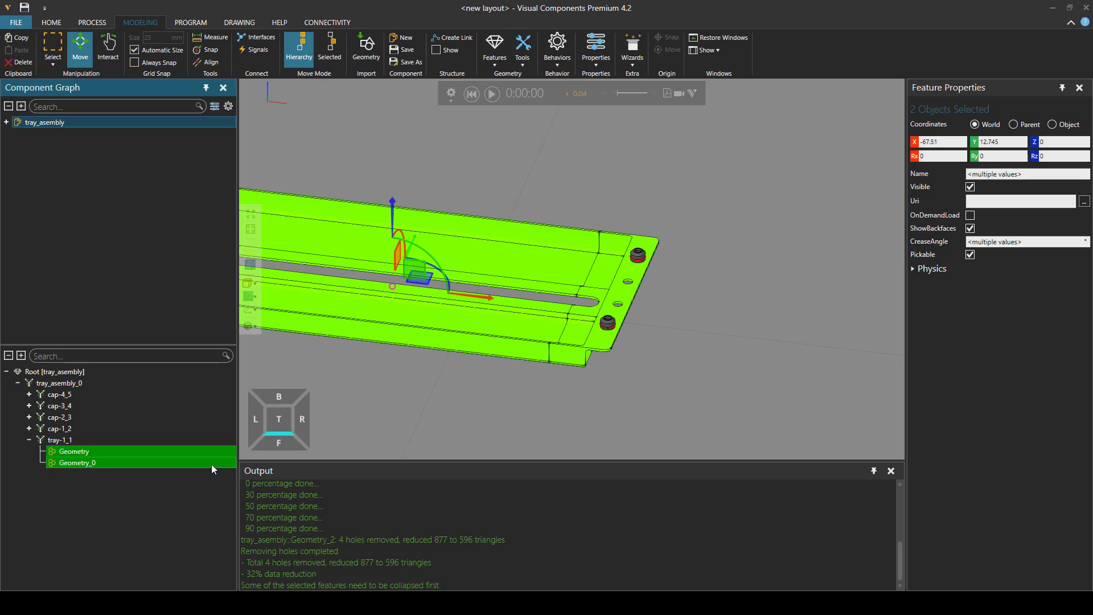
pyautogui.click(504, 375)
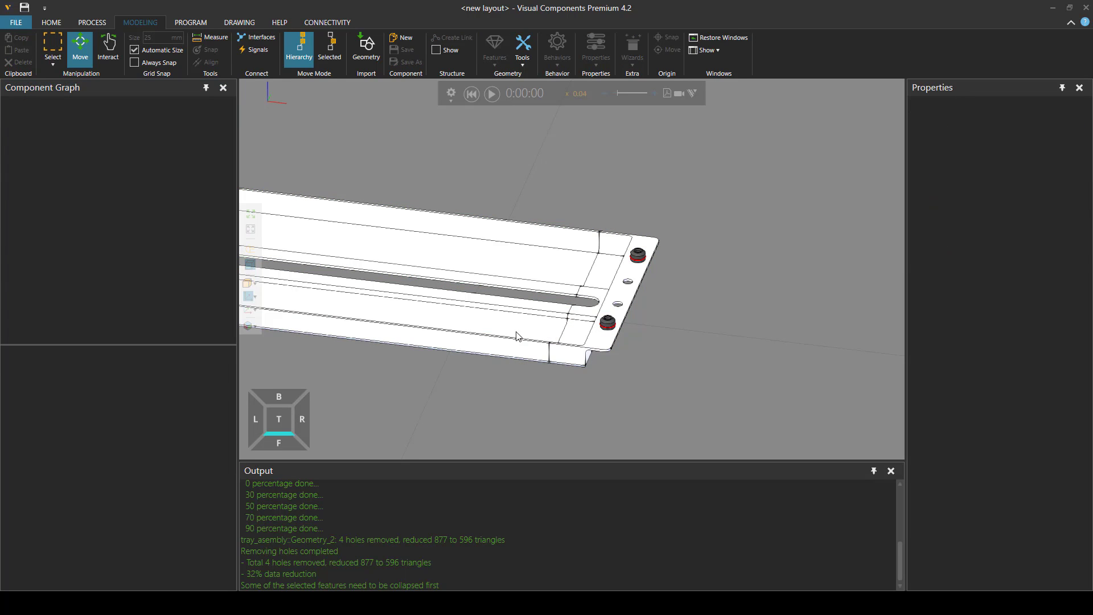
# Select the main tray body and its sliced end piece and merge them into one geometry feature.
pyautogui.click(525, 323)
pyautogui.keyDown('ctrl'); pyautogui.click(577, 331); pyautogui.keyUp('ctrl')
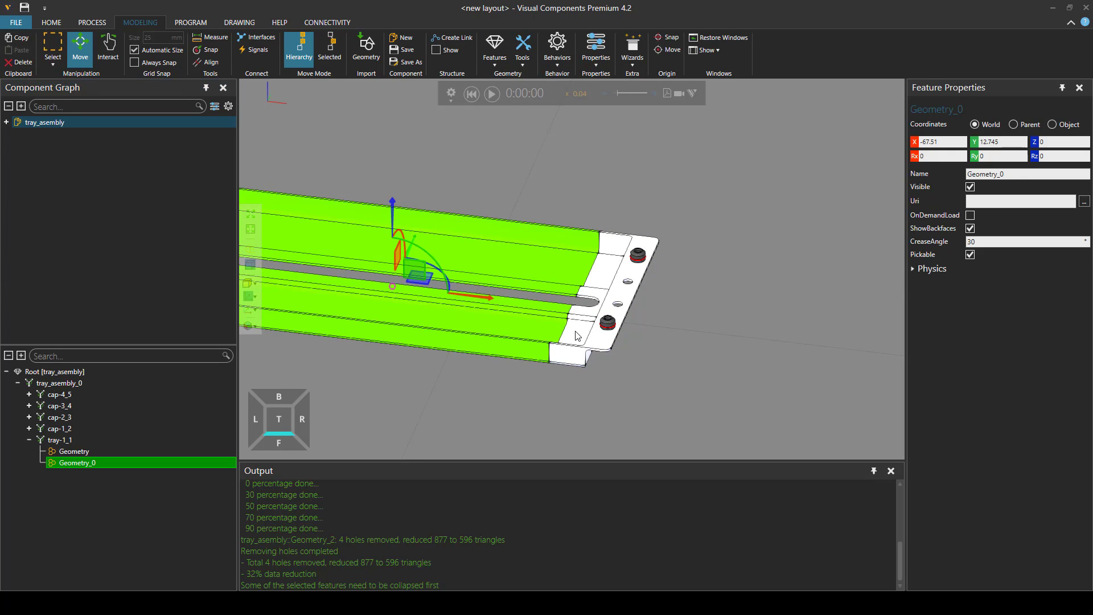
pyautogui.click(515, 66)
pyautogui.click(621, 88)
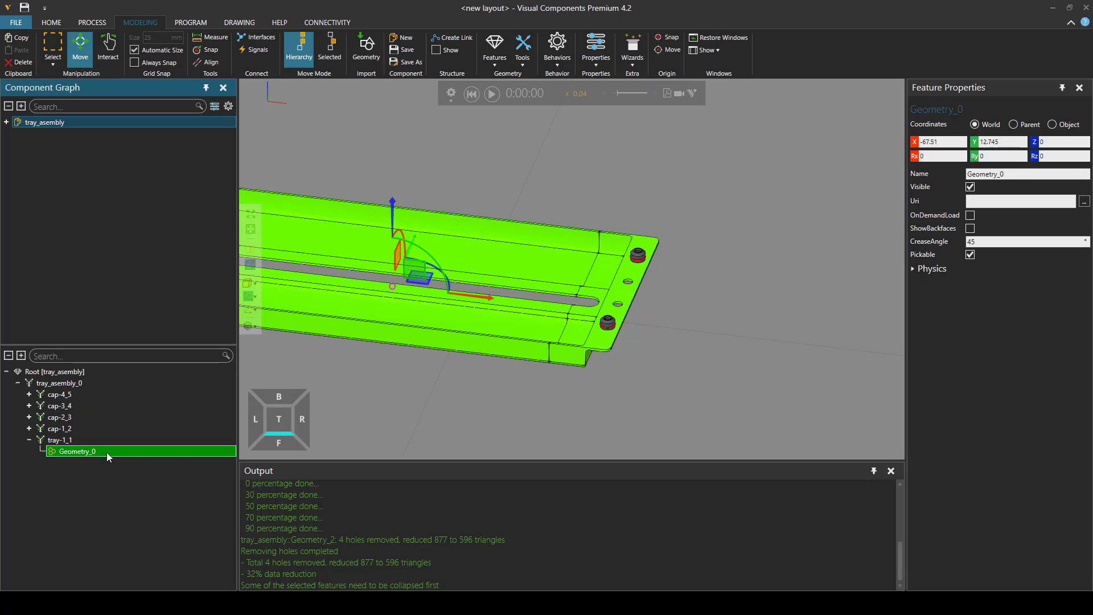
# Merge the faces of the tray geometry with a tolerance of 0.5 and keep only the new geometry feature selected.
pyautogui.moveTo(542, 370); pyautogui.dragTo(542, 376, button='right')
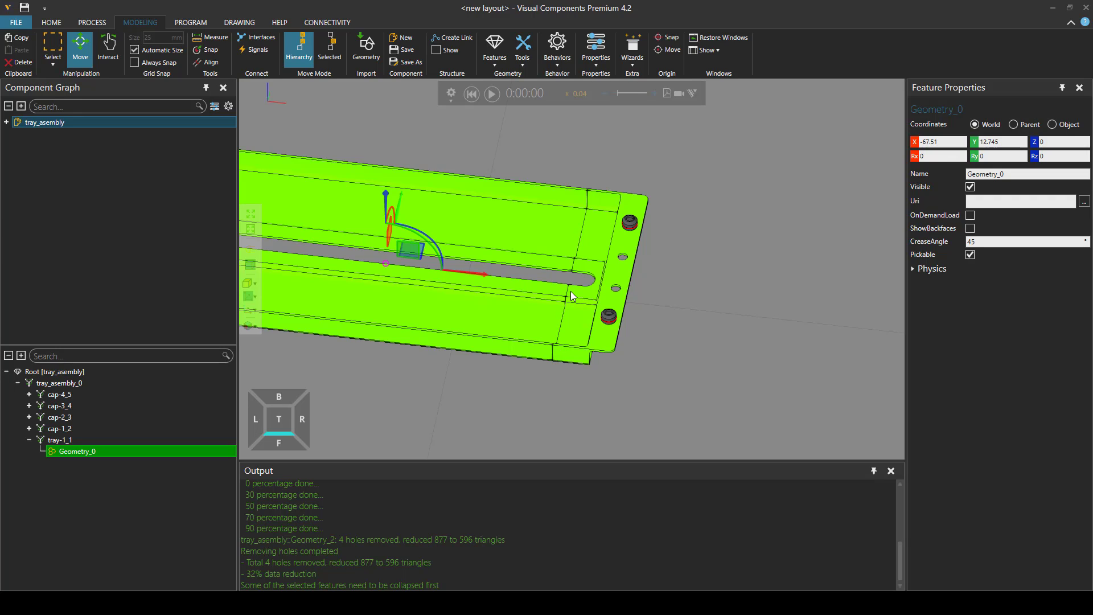
pyautogui.click(530, 60)
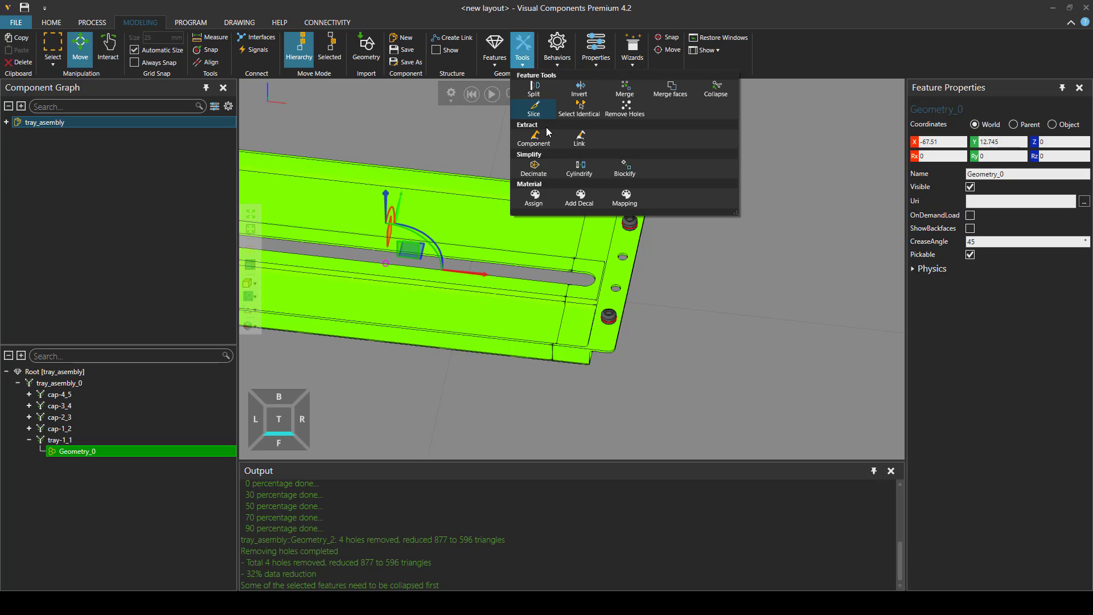
pyautogui.click(665, 92)
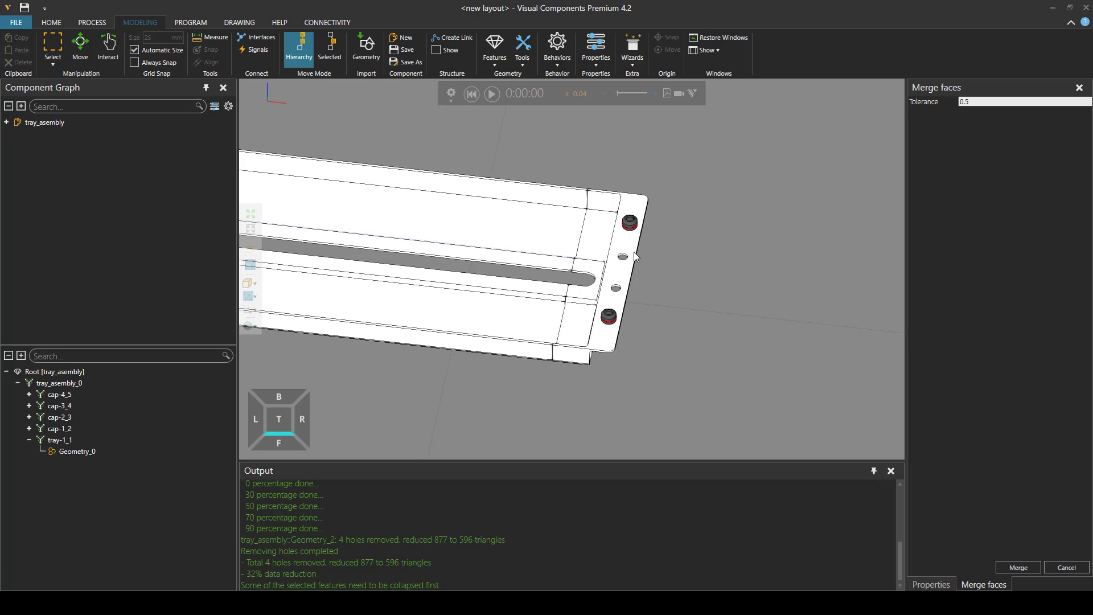
pyautogui.click(1013, 101)
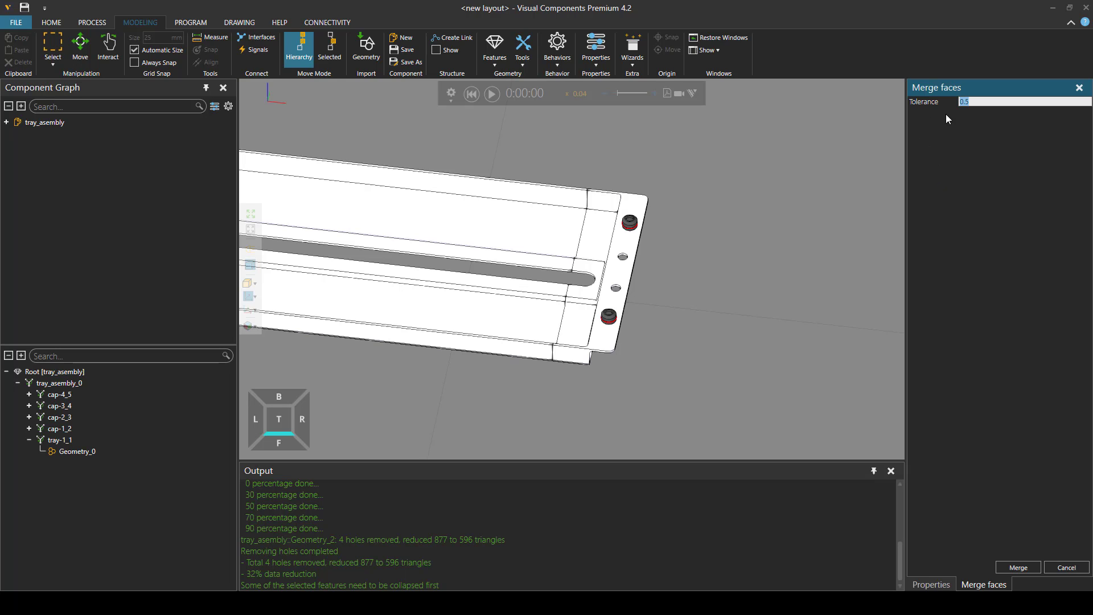
pyautogui.click(551, 258)
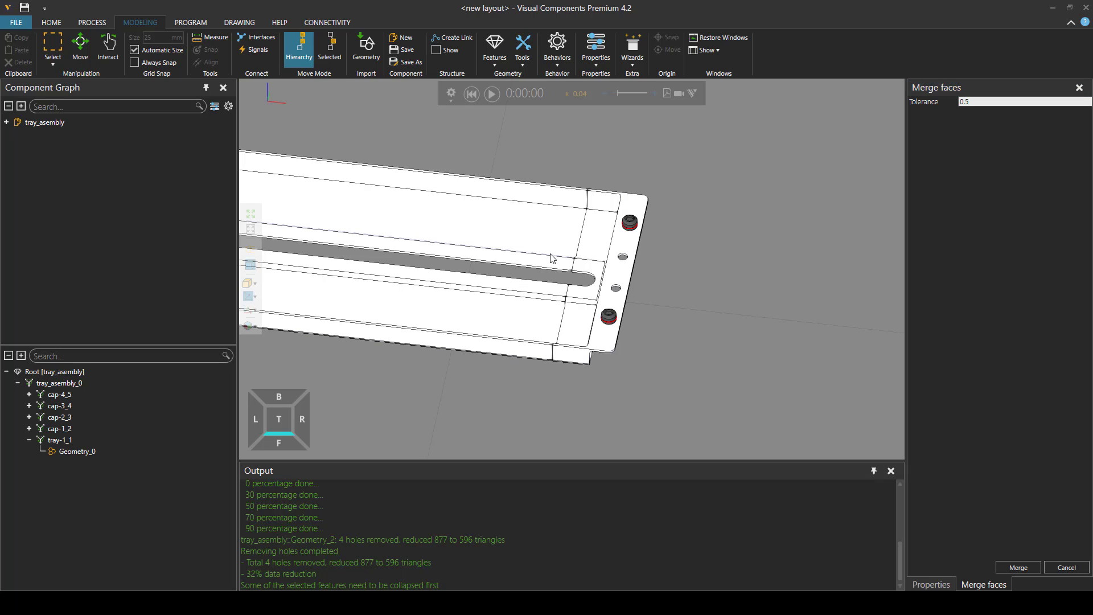
pyautogui.click(596, 255)
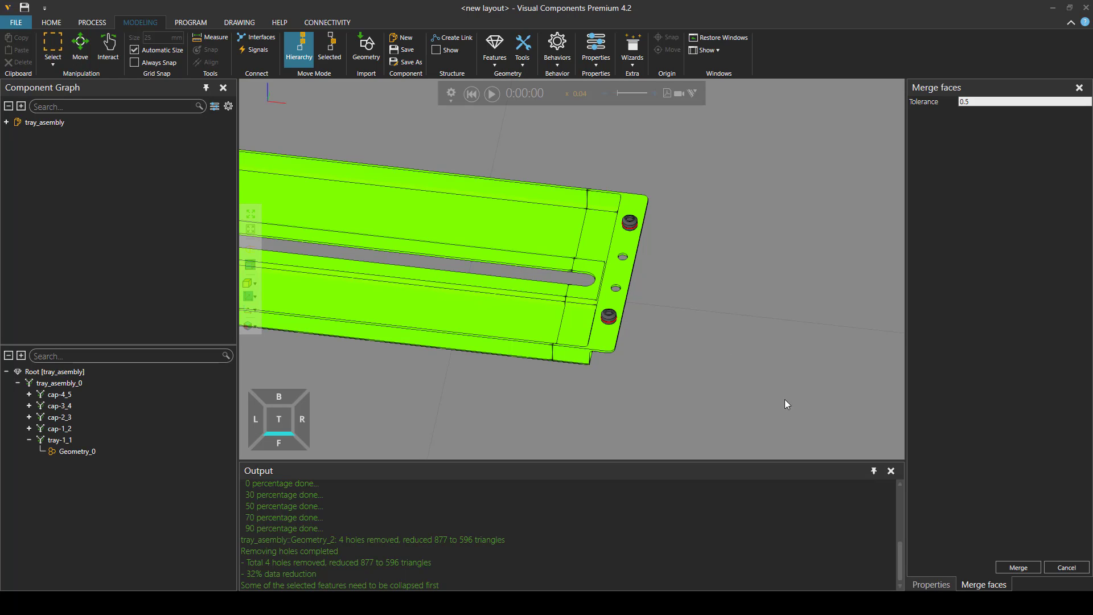
pyautogui.click(1018, 567)
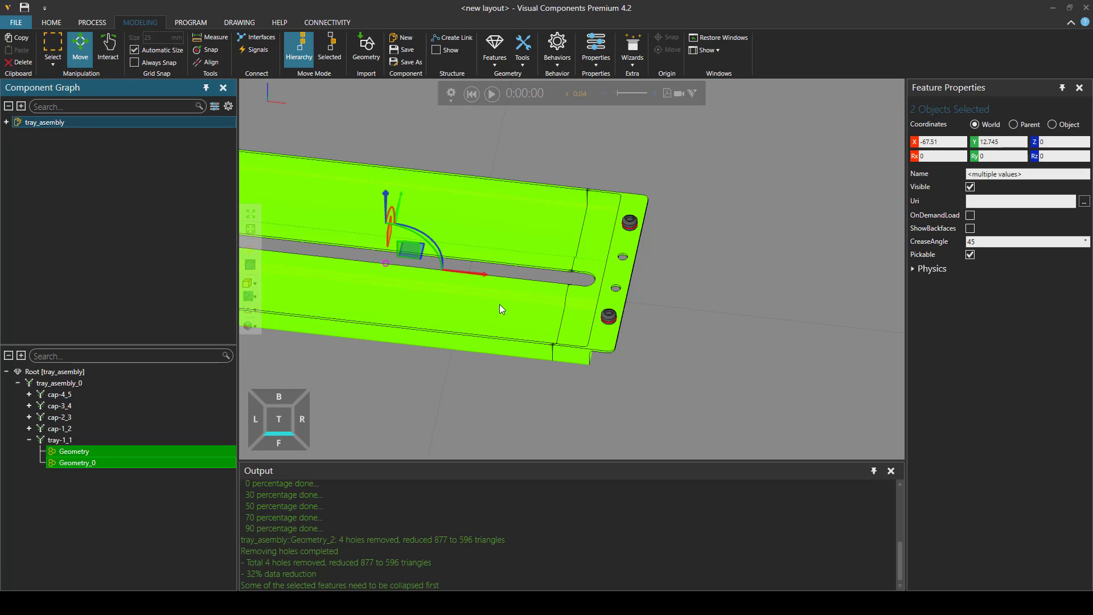
pyautogui.keyDown('ctrl'); pyautogui.click(73, 462); pyautogui.keyUp('ctrl')
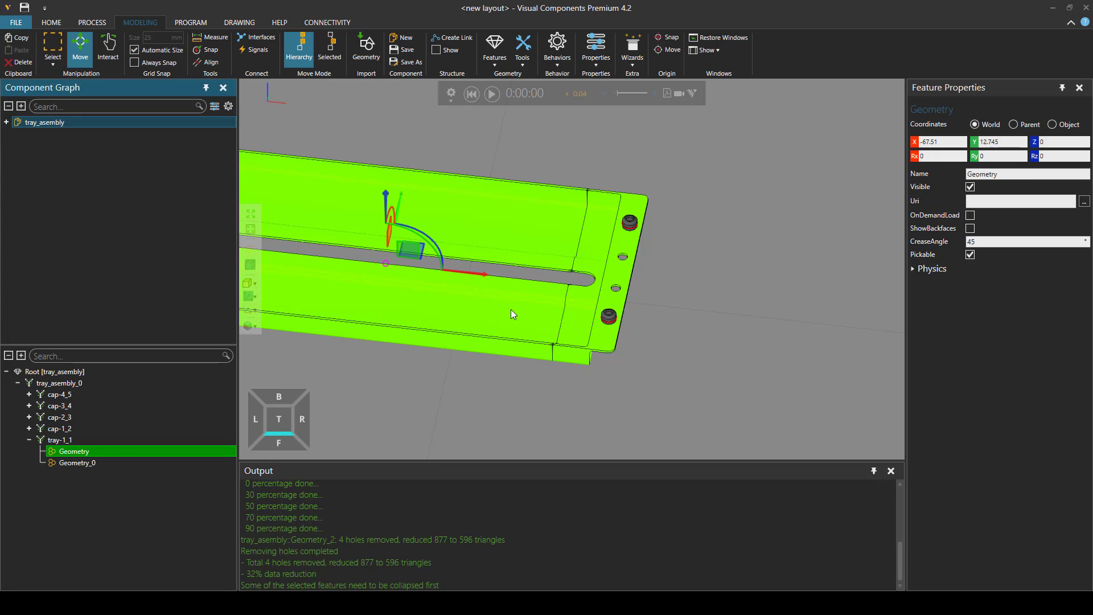
# Select the main tray body together with its sliced end piece and merge the two geometry features into one.
pyautogui.click(579, 318)
pyautogui.click(533, 316)
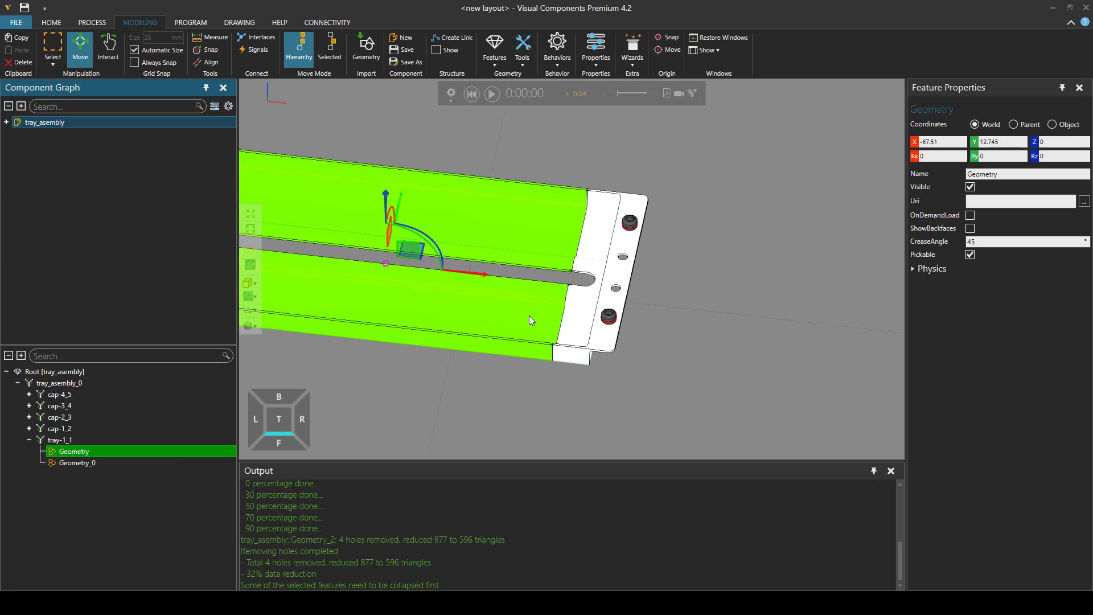
pyautogui.keyDown('ctrl'); pyautogui.click(576, 322); pyautogui.keyUp('ctrl')
pyautogui.click(524, 53)
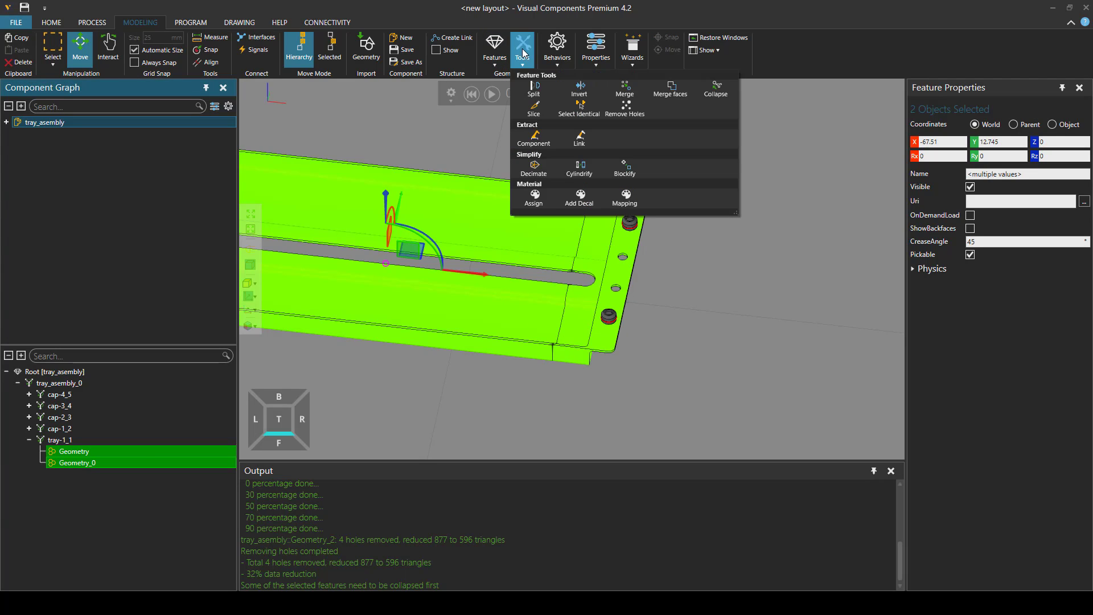
pyautogui.click(622, 93)
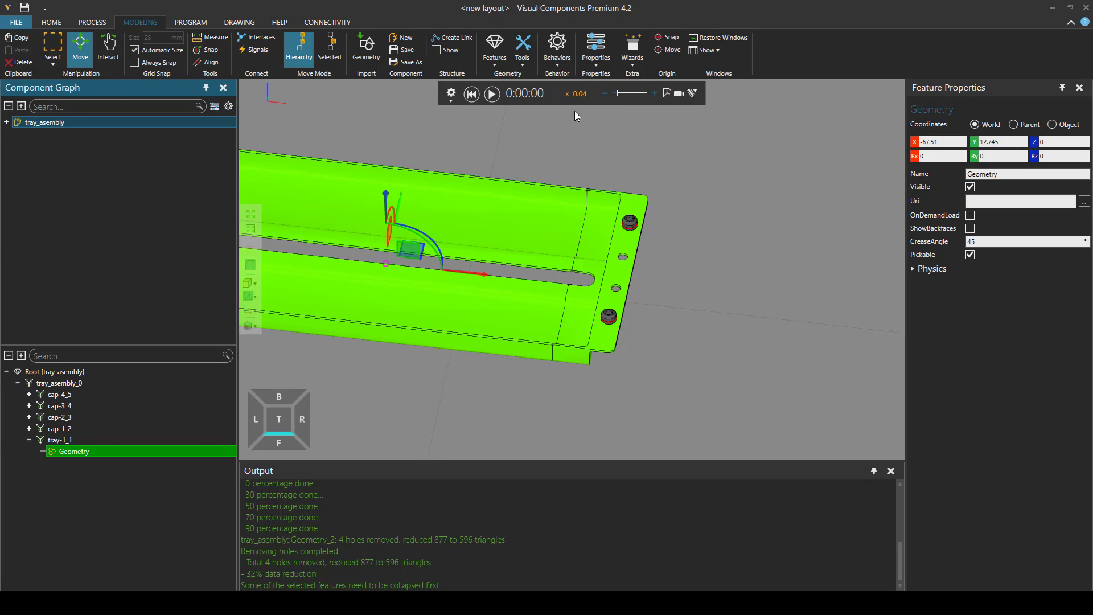
# Merge the faces of the tray body and its end section using a tolerance of 0.5.
pyautogui.click(523, 54)
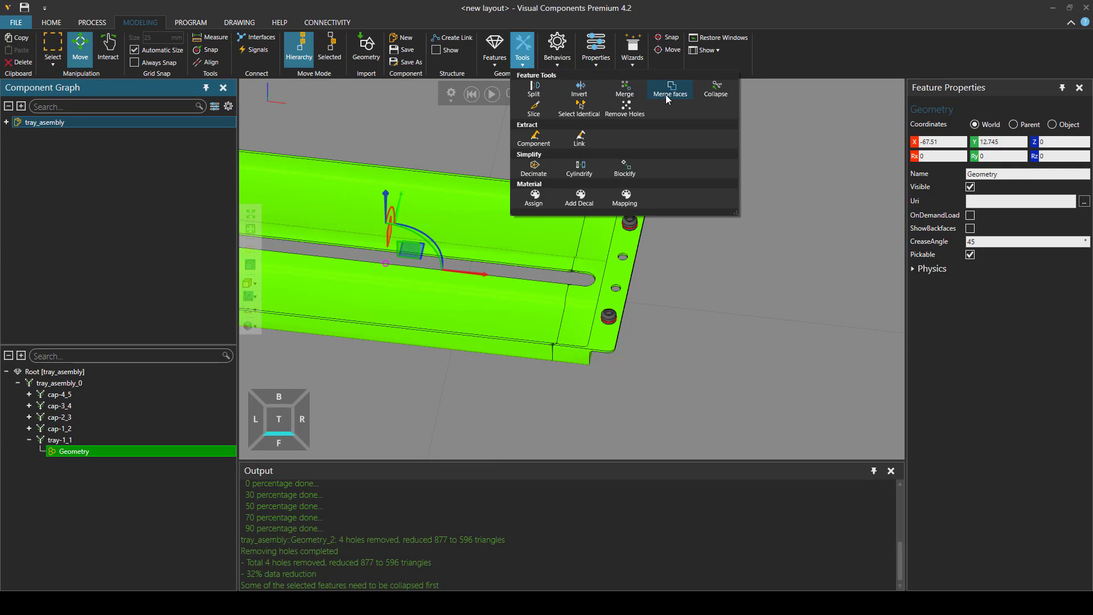
pyautogui.click(668, 97)
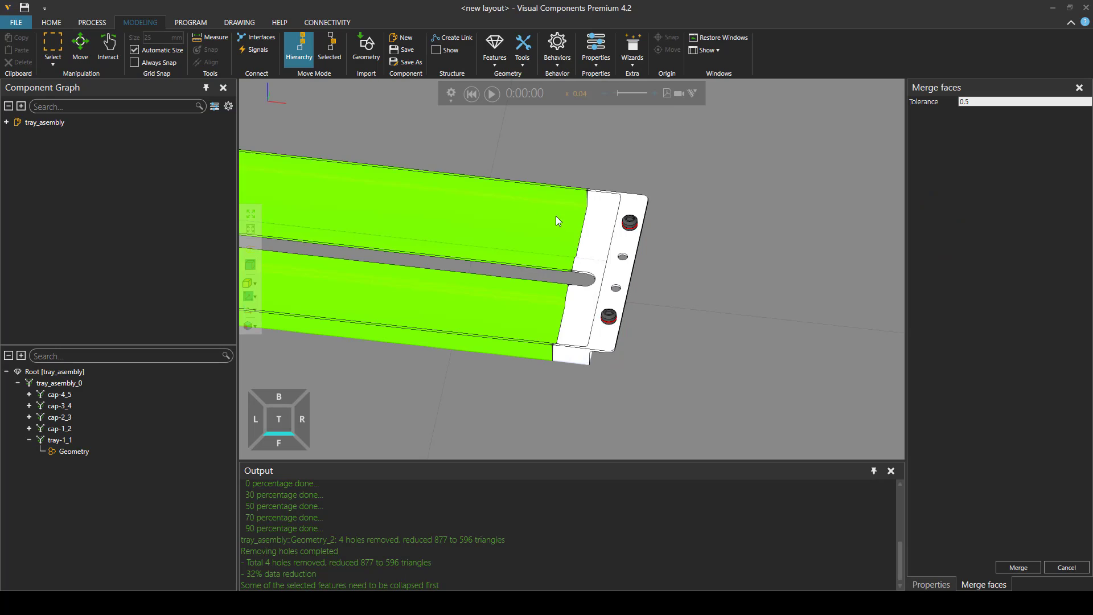
pyautogui.click(594, 230)
pyautogui.click(1014, 569)
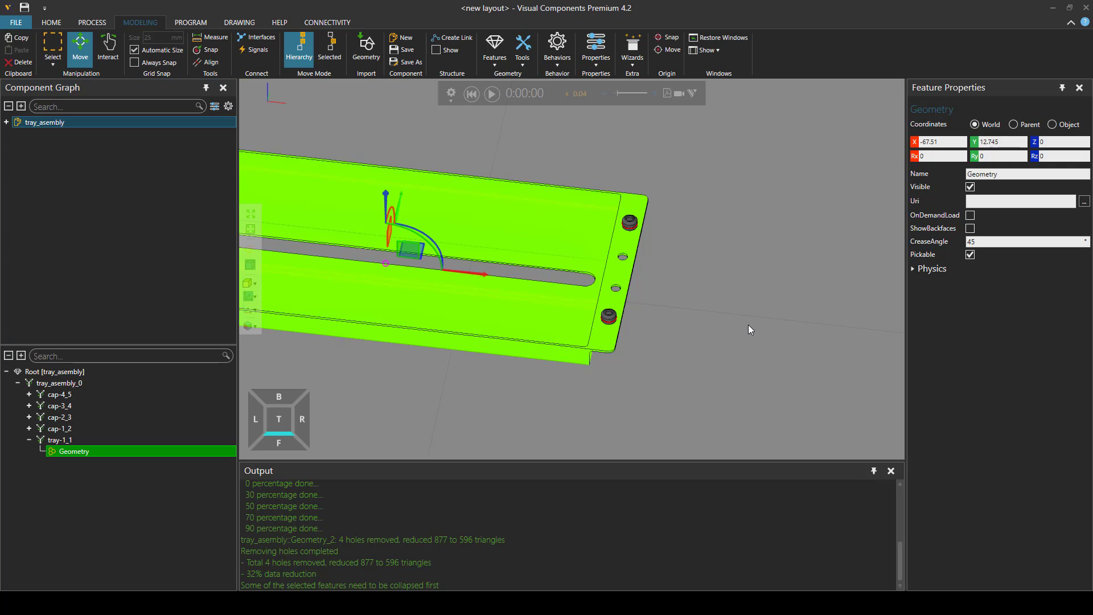
# Invert the far corner cap on the tray end with the invert level set to Feature.
pyautogui.moveTo(748, 325); pyautogui.dragTo(746, 324, button='right')
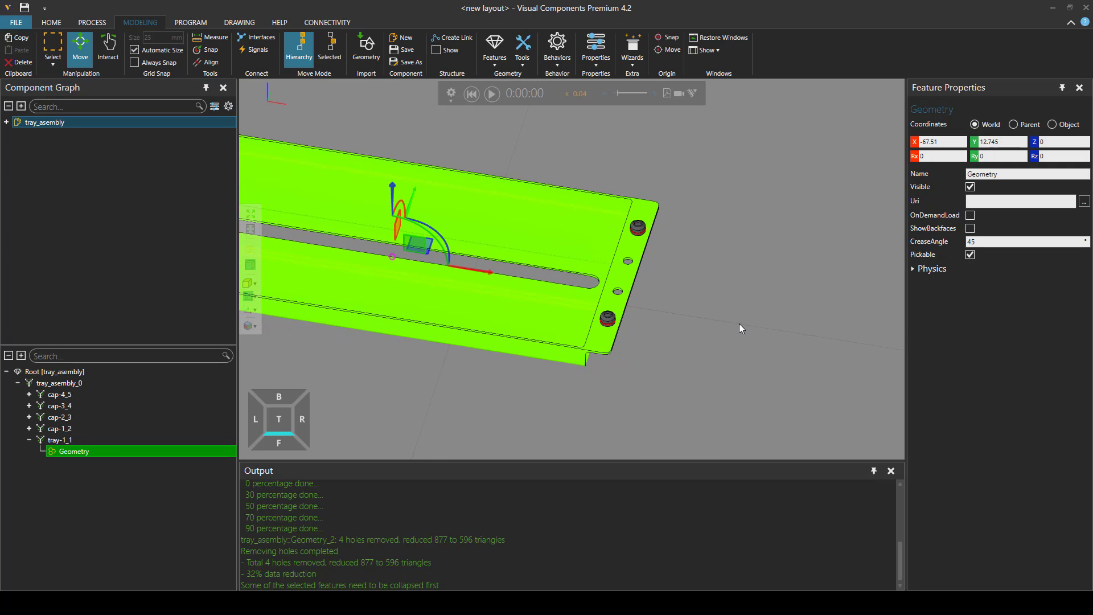
pyautogui.moveTo(532, 303); pyautogui.dragTo(563, 362, button='middle')
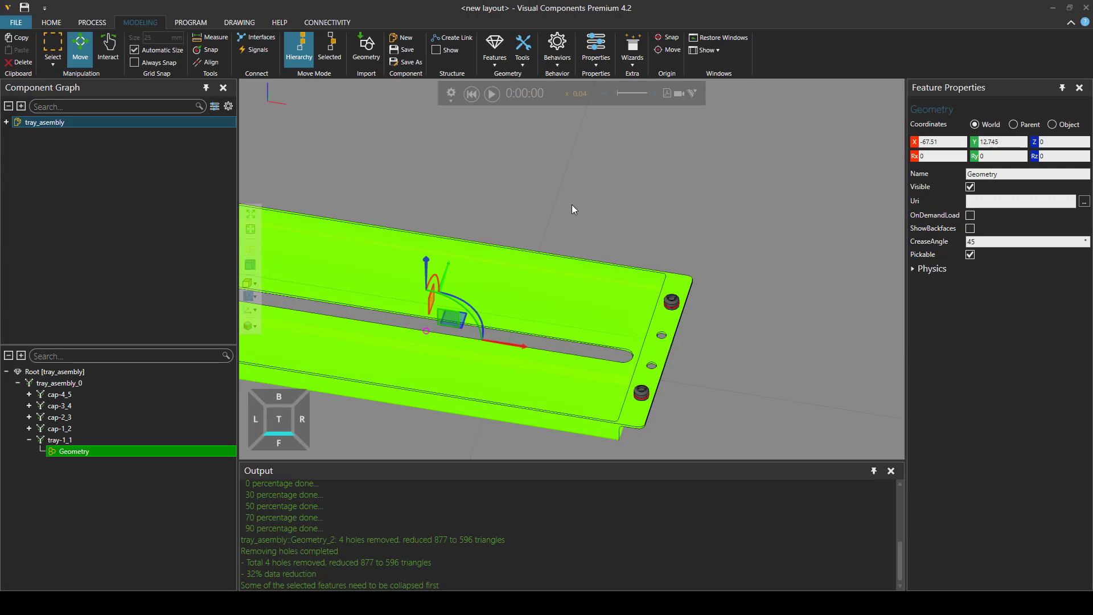
pyautogui.click(520, 59)
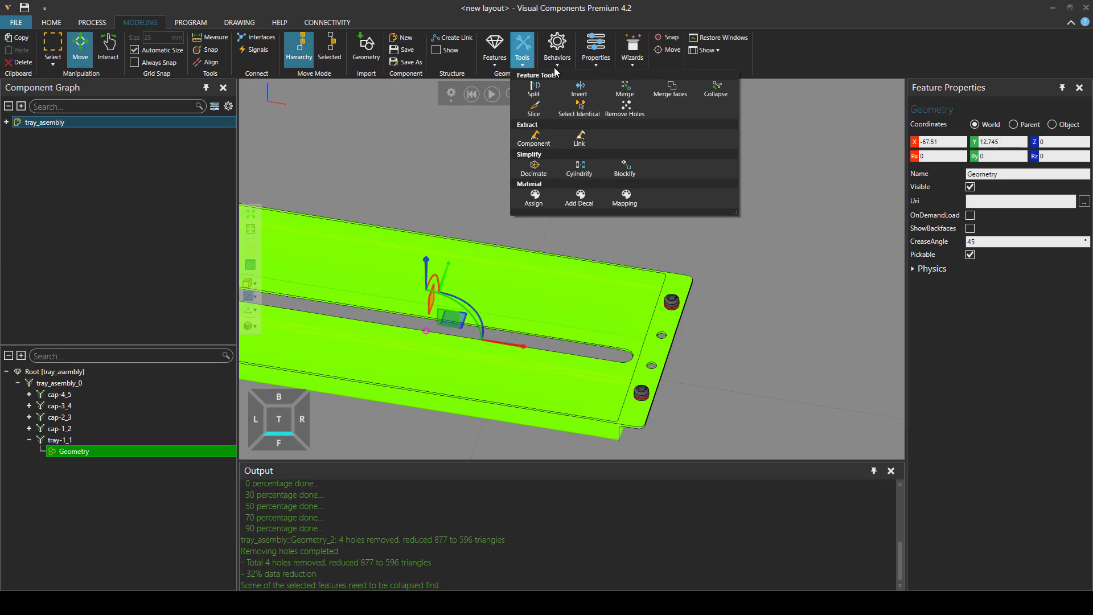
pyautogui.click(576, 91)
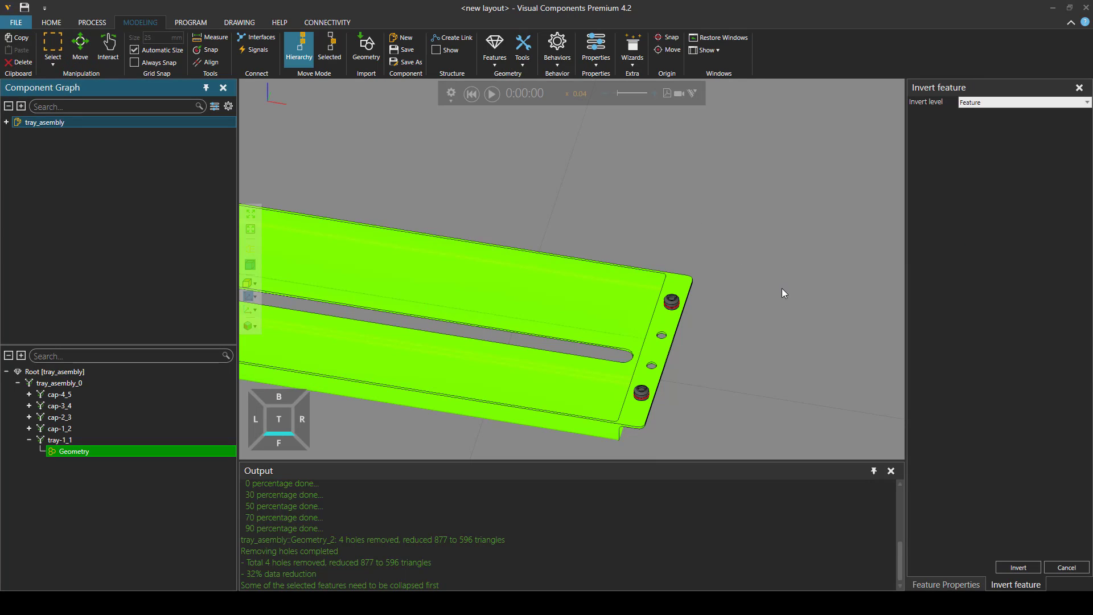
pyautogui.moveTo(749, 266); pyautogui.dragTo(615, 209, button='middle')
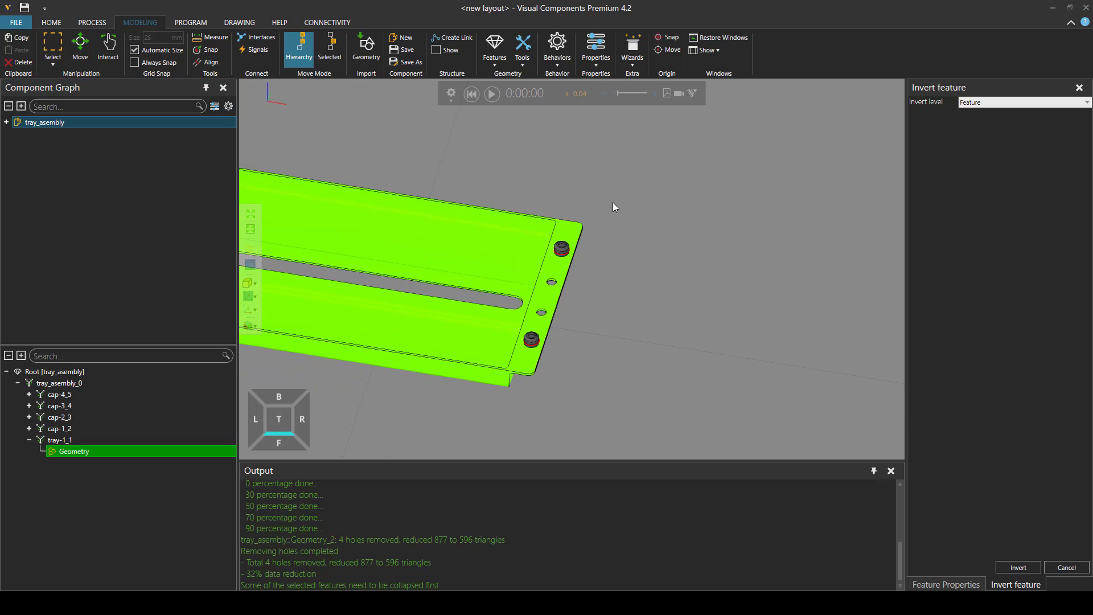
pyautogui.click(960, 106)
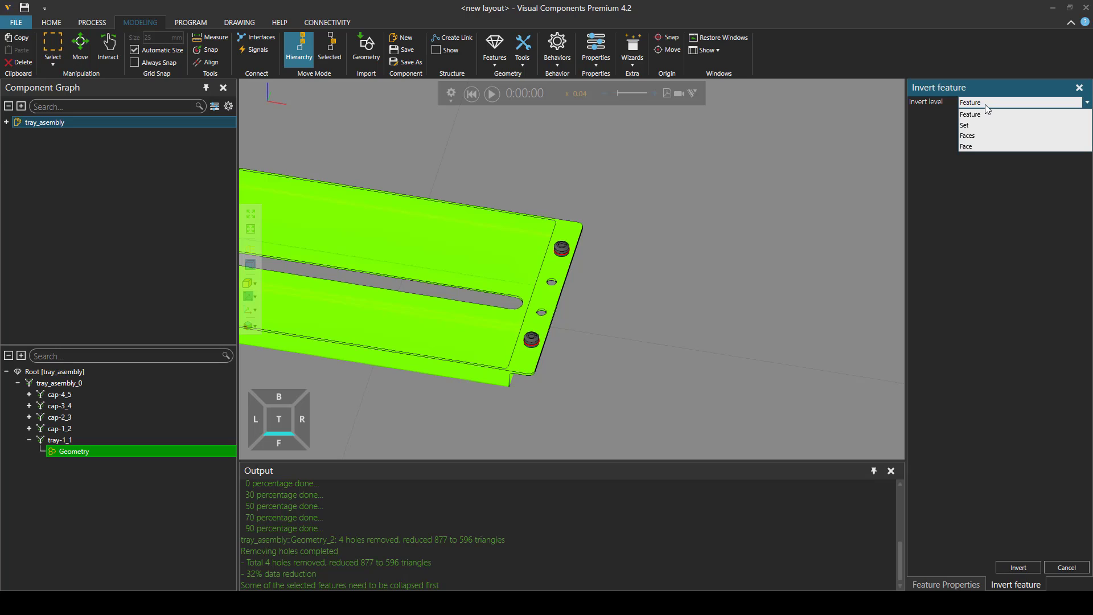
pyautogui.click(986, 105)
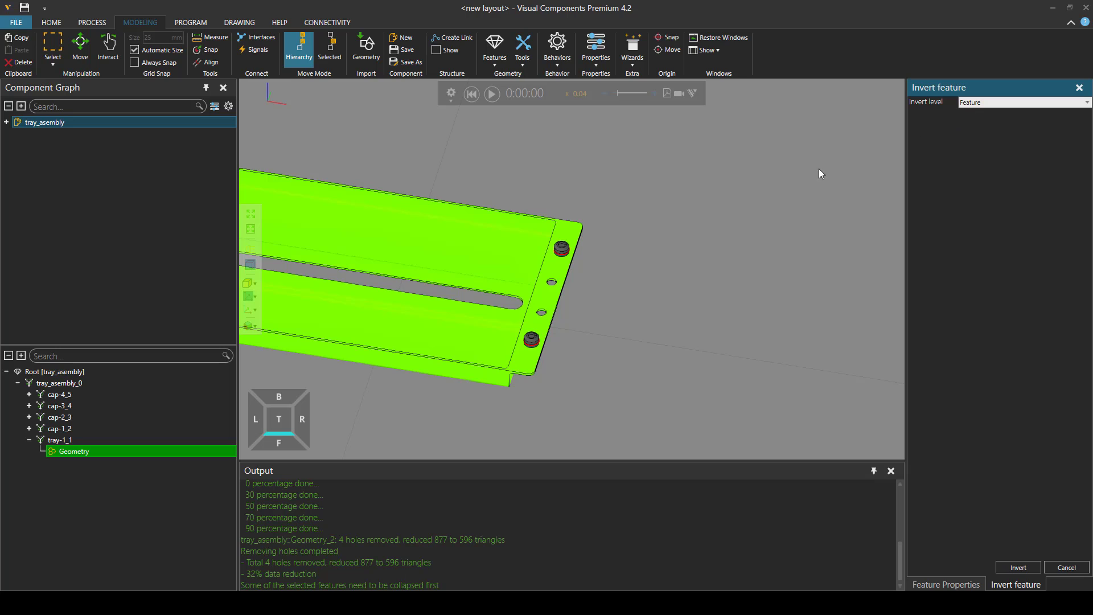
pyautogui.click(561, 251)
pyautogui.scroll(2, 563, 252)
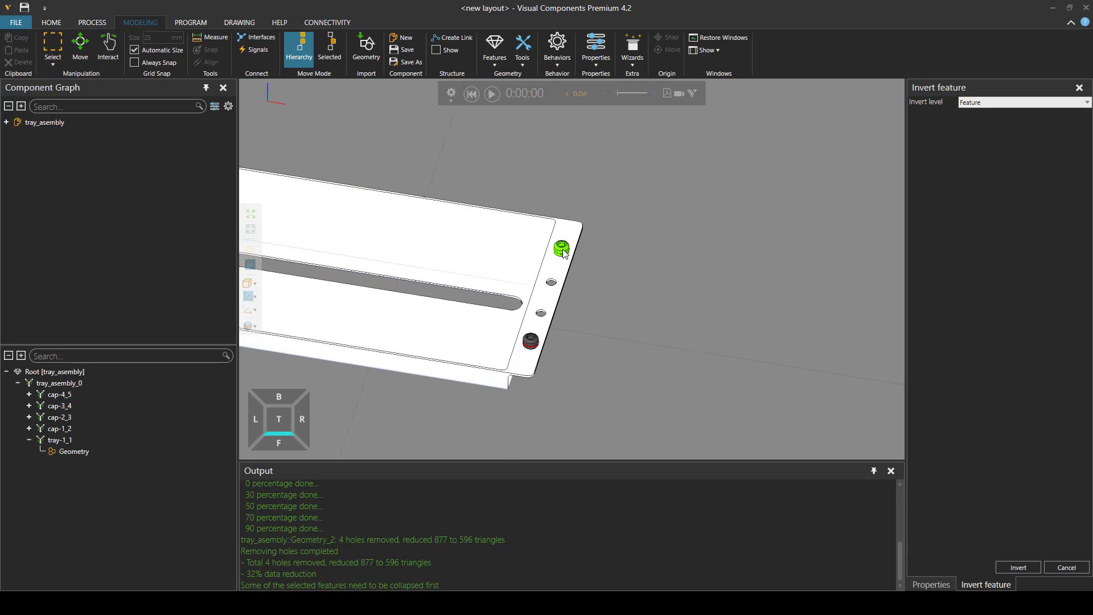
pyautogui.click(1007, 568)
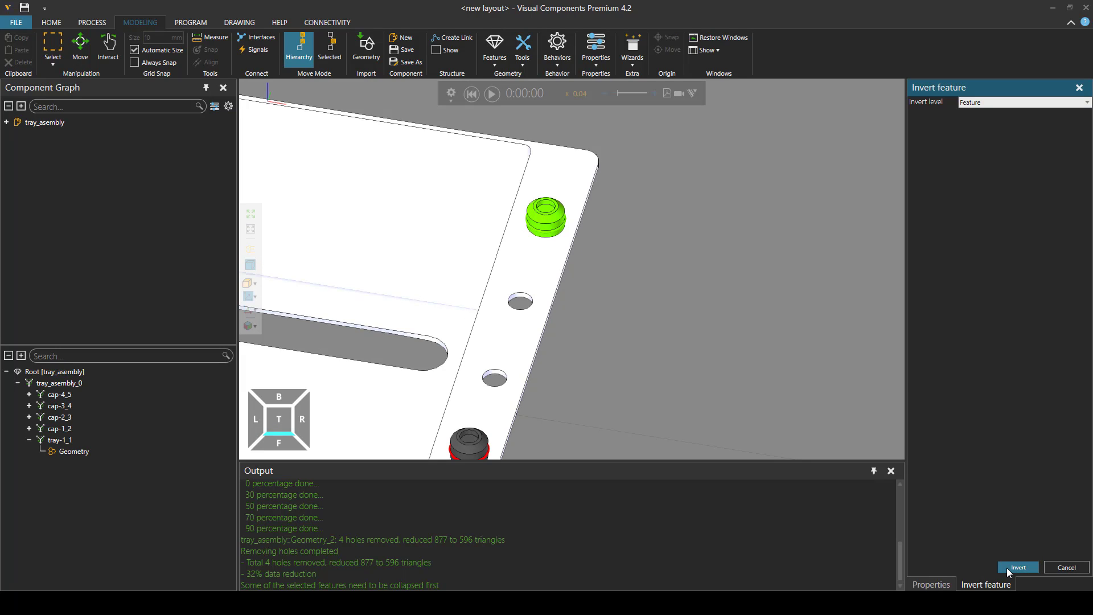
pyautogui.click(1005, 566)
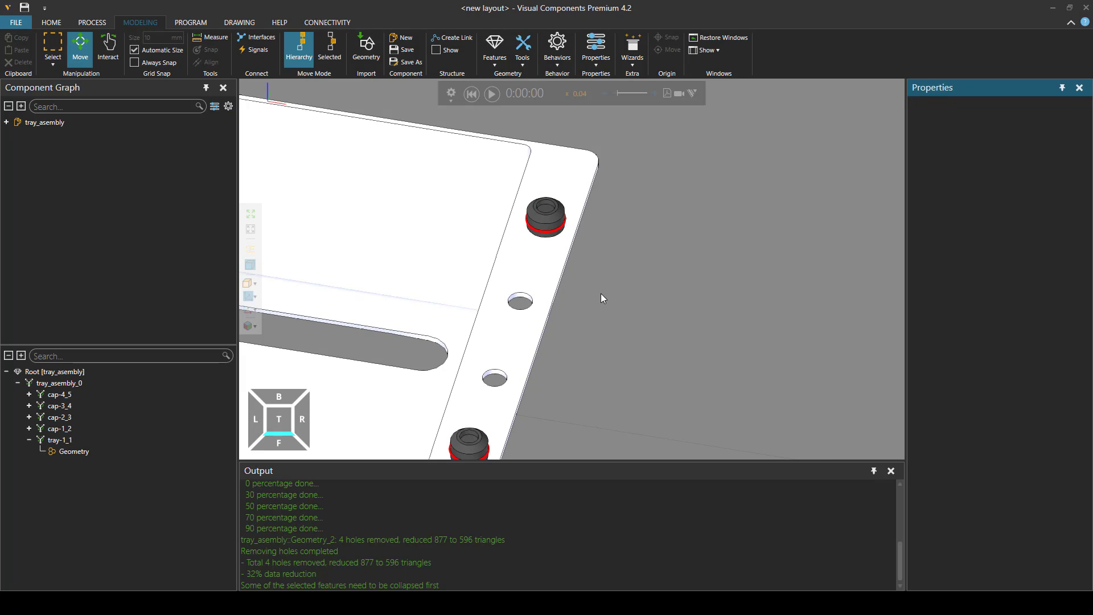
# Select the tray assembly component and set its Backface Mode to Off.
pyautogui.moveTo(580, 255); pyautogui.dragTo(509, 269, button='right')
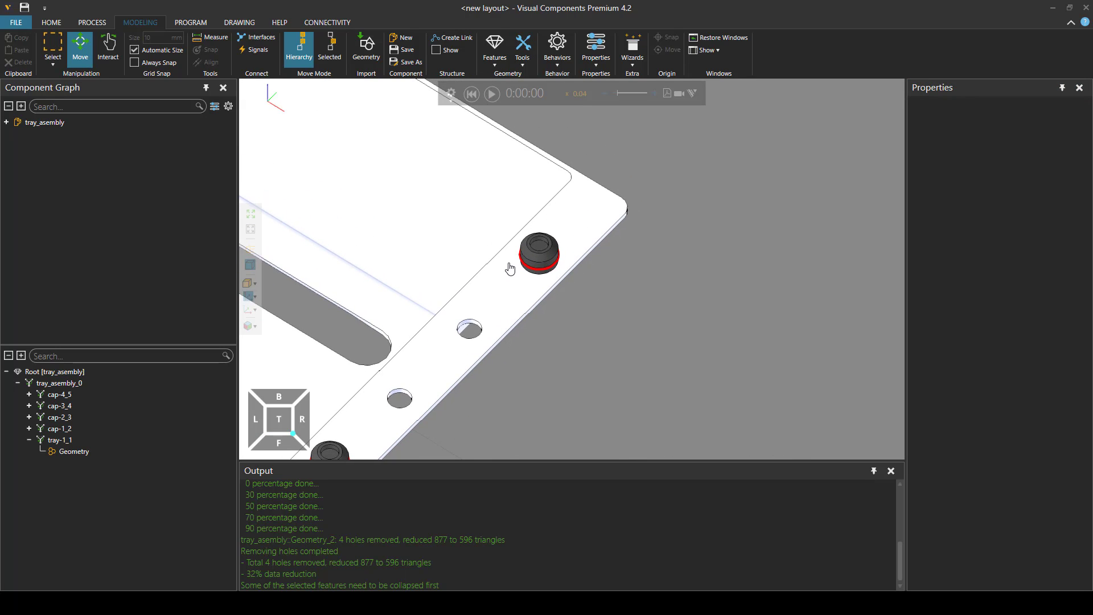
pyautogui.click(537, 261)
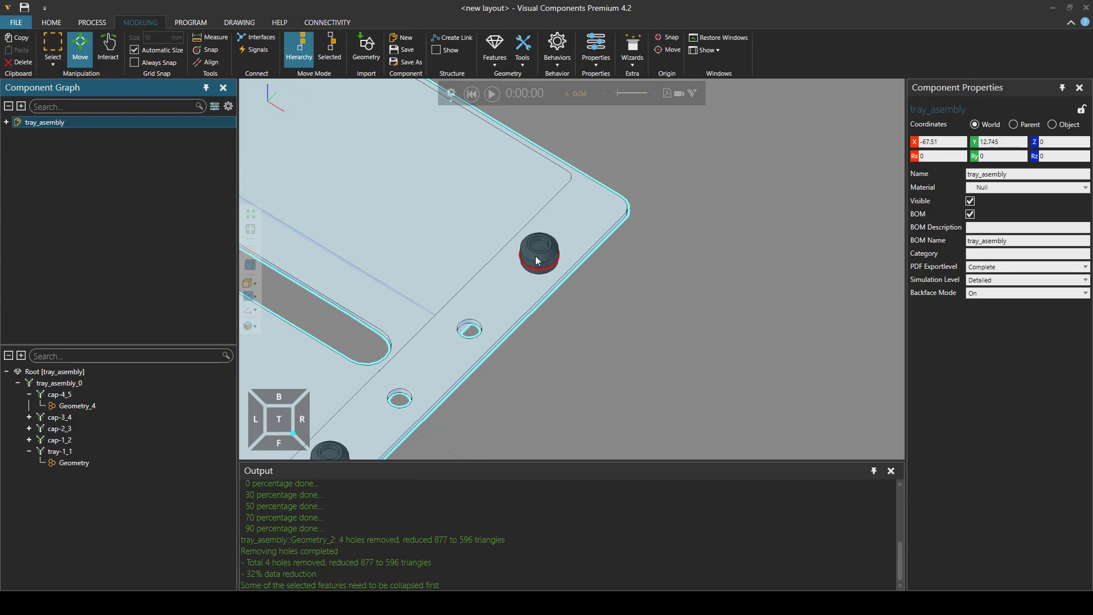
pyautogui.click(577, 281)
pyautogui.click(535, 257)
pyautogui.click(983, 294)
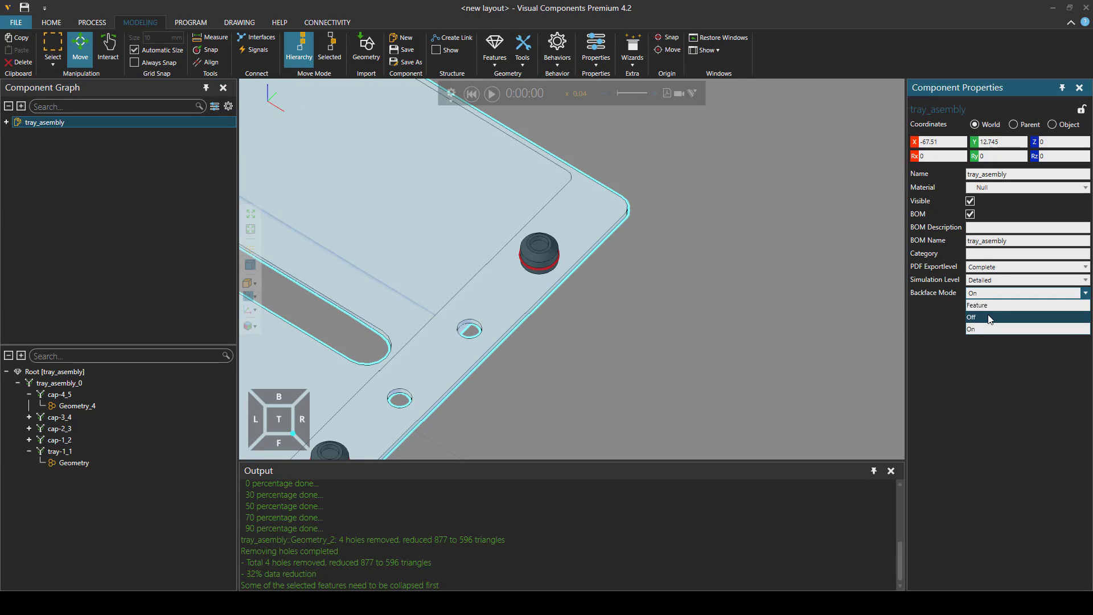
pyautogui.click(988, 317)
# Examine the inverted corner cap up close and compare it with the other cap on the tray end.
pyautogui.moveTo(749, 274); pyautogui.dragTo(563, 337, button='right')
pyautogui.click(619, 284)
pyautogui.scroll(1, 620, 285)
pyautogui.scroll(3, 547, 244)
pyautogui.moveTo(569, 282); pyautogui.dragTo(563, 275, button='right')
pyautogui.scroll(1, 563, 276)
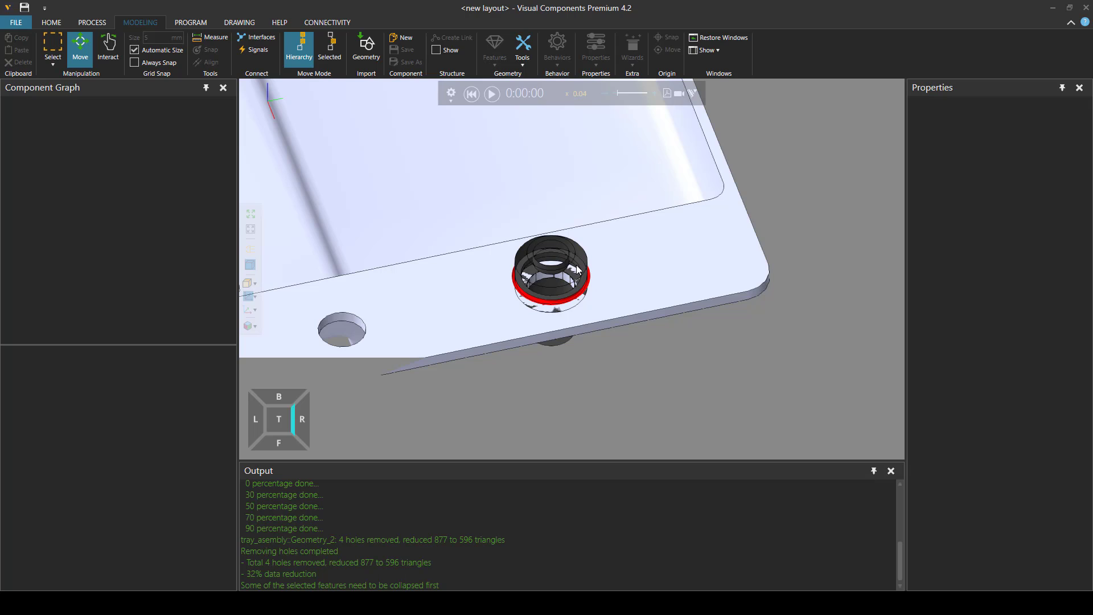
pyautogui.scroll(-3, 577, 269)
pyautogui.scroll(3, 606, 268)
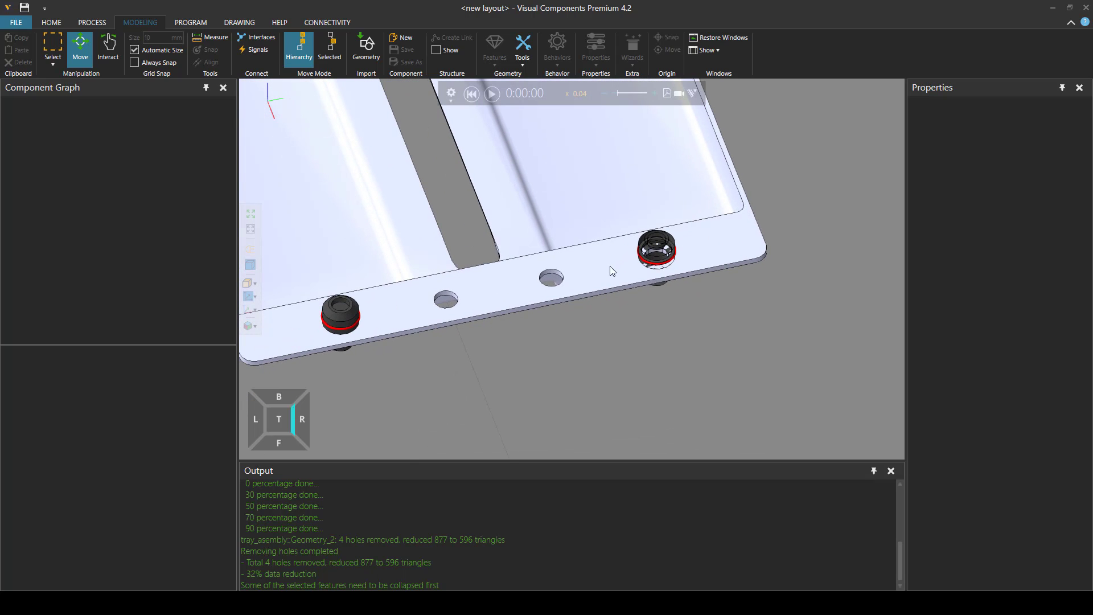
pyautogui.moveTo(617, 265); pyautogui.dragTo(559, 286, button='middle')
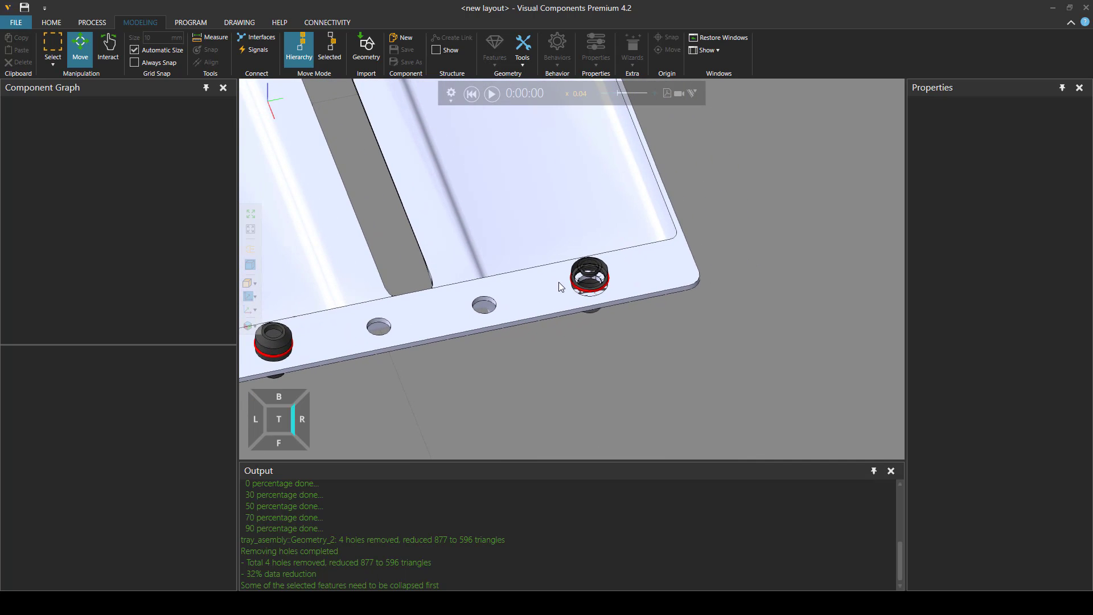
# Invert the inside-out corner cap again at Feature level to restore its original face direction.
pyautogui.click(592, 276)
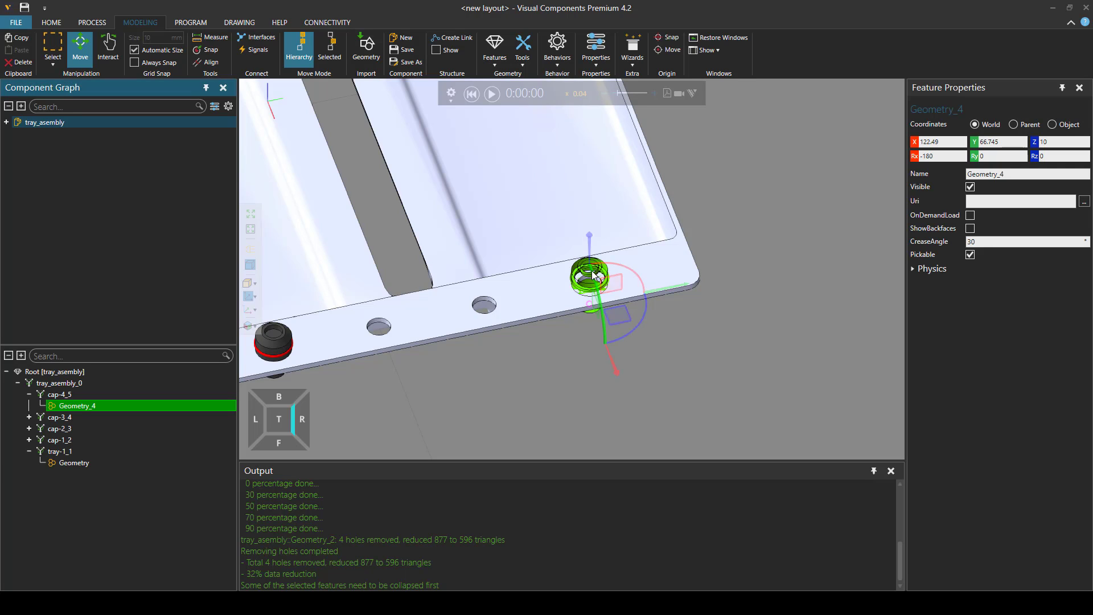
pyautogui.click(531, 55)
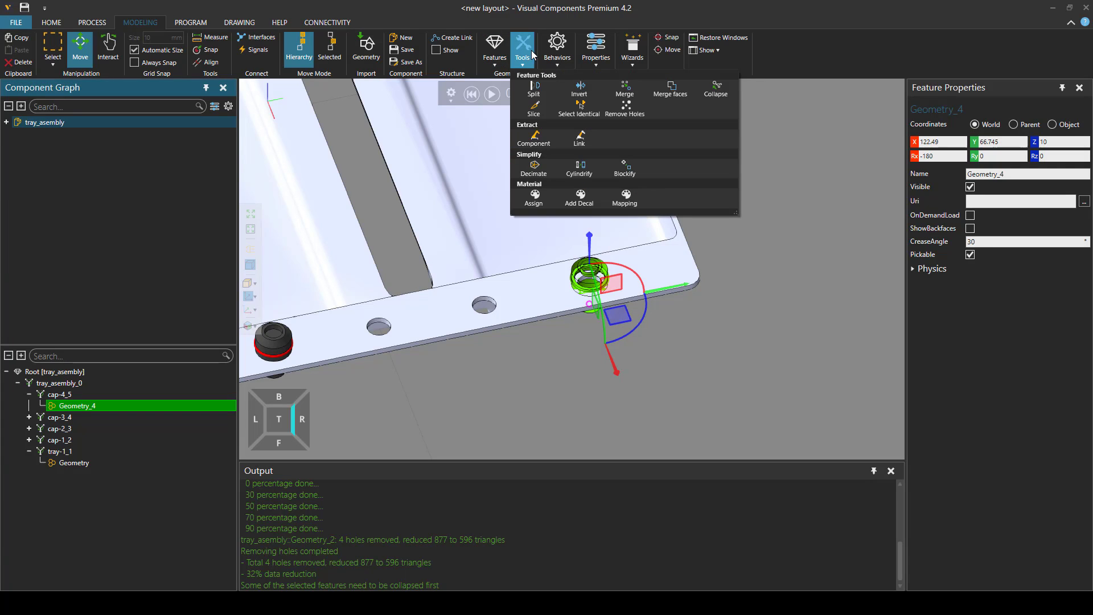
pyautogui.click(584, 94)
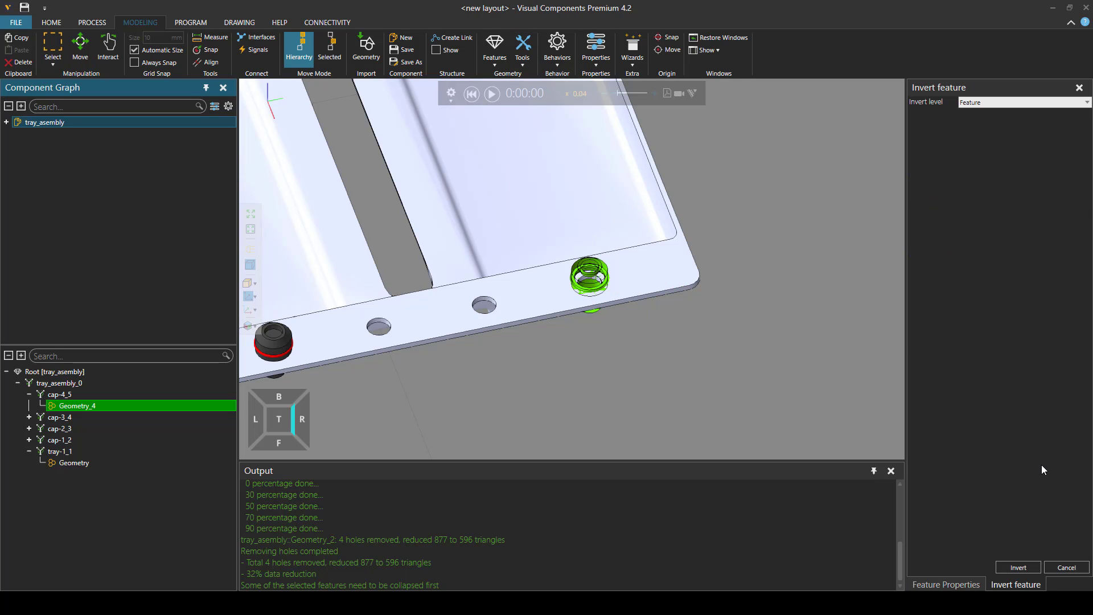
pyautogui.click(1012, 566)
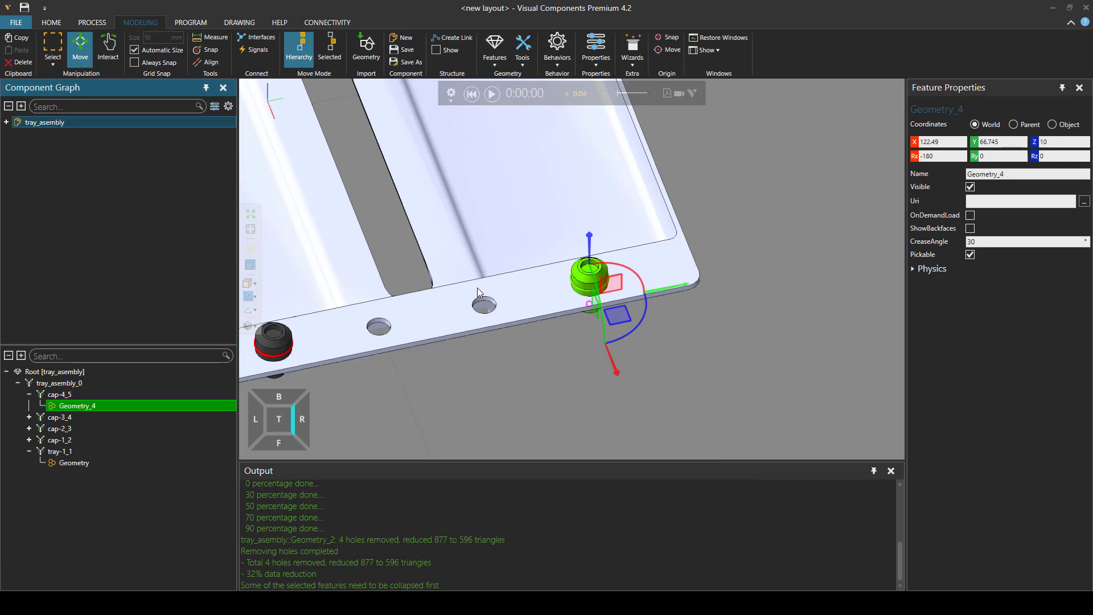
# Invert only the cylindrical outer band of the restored corner cap, using the Face invert level, and inspect the cap from the side.
pyautogui.moveTo(477, 288); pyautogui.dragTo(606, 247, button='middle')
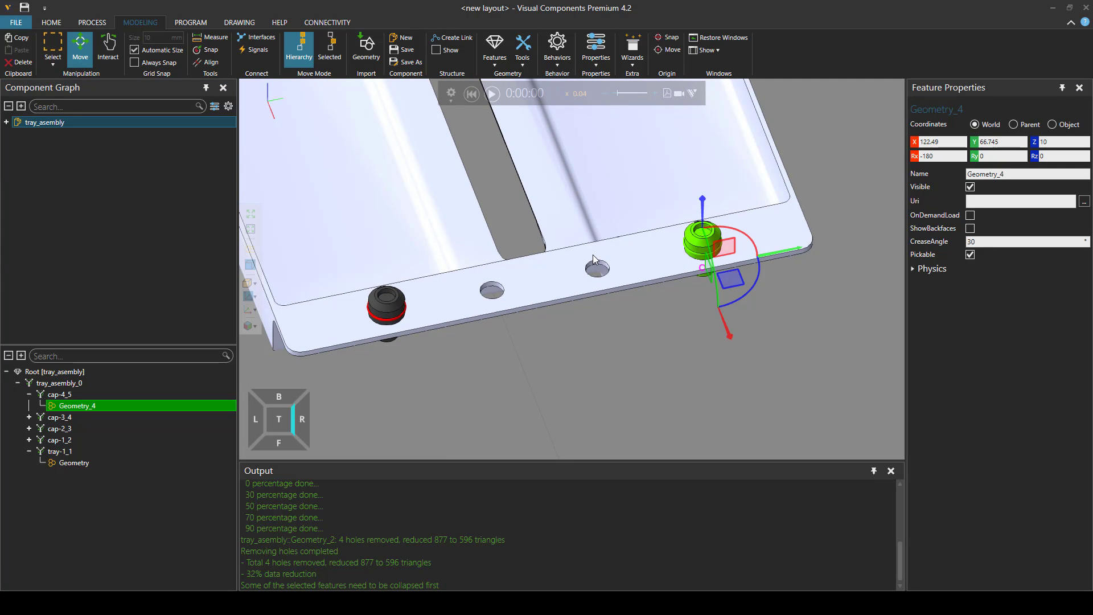
pyautogui.click(523, 57)
pyautogui.click(580, 87)
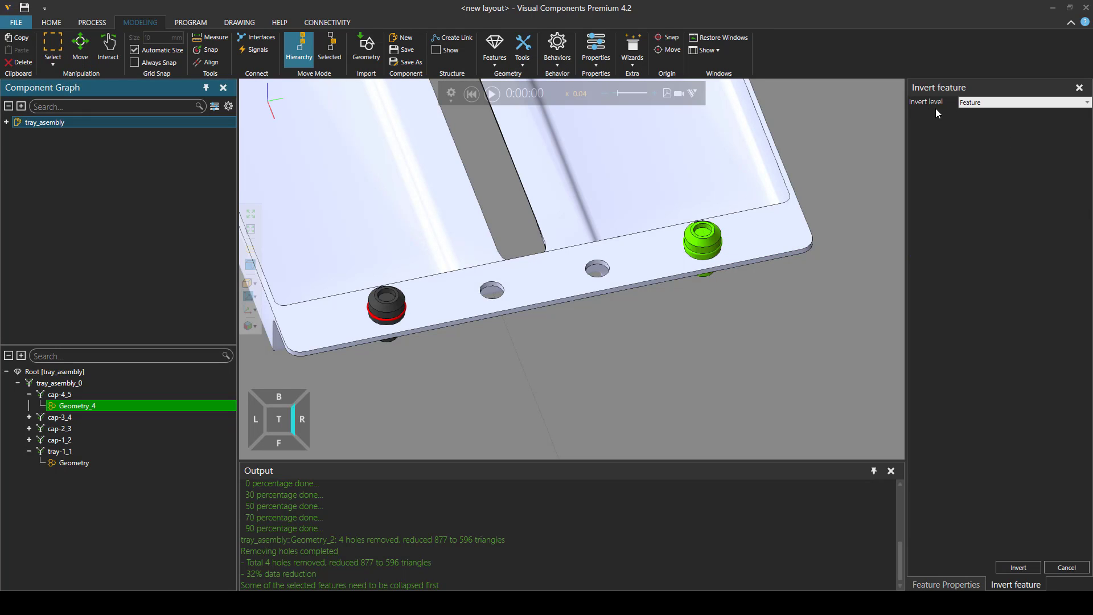
pyautogui.click(1087, 103)
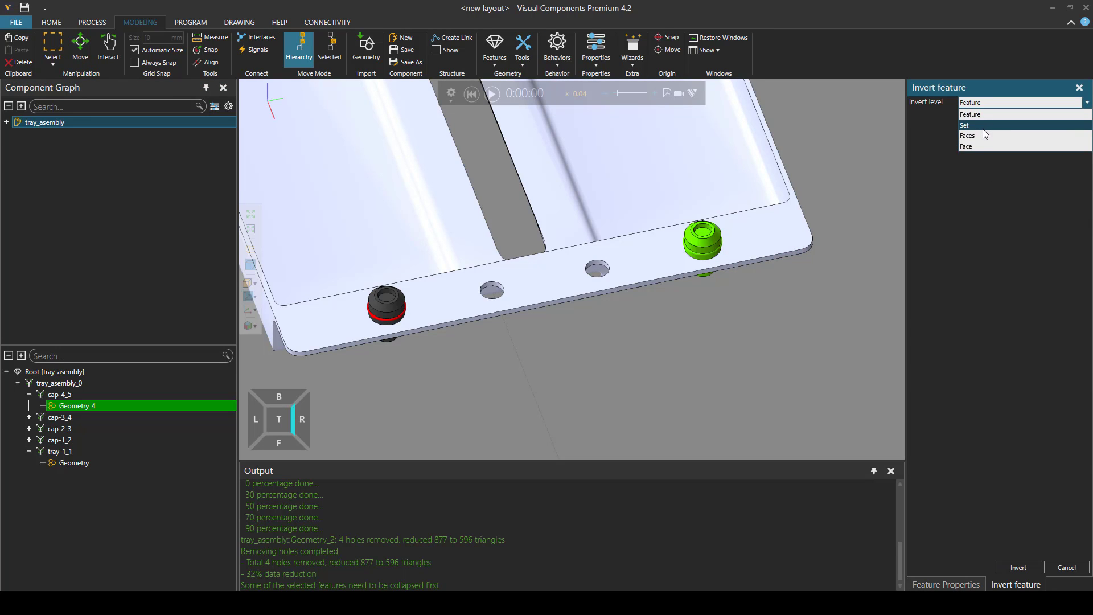
pyautogui.click(979, 145)
pyautogui.scroll(3, 713, 244)
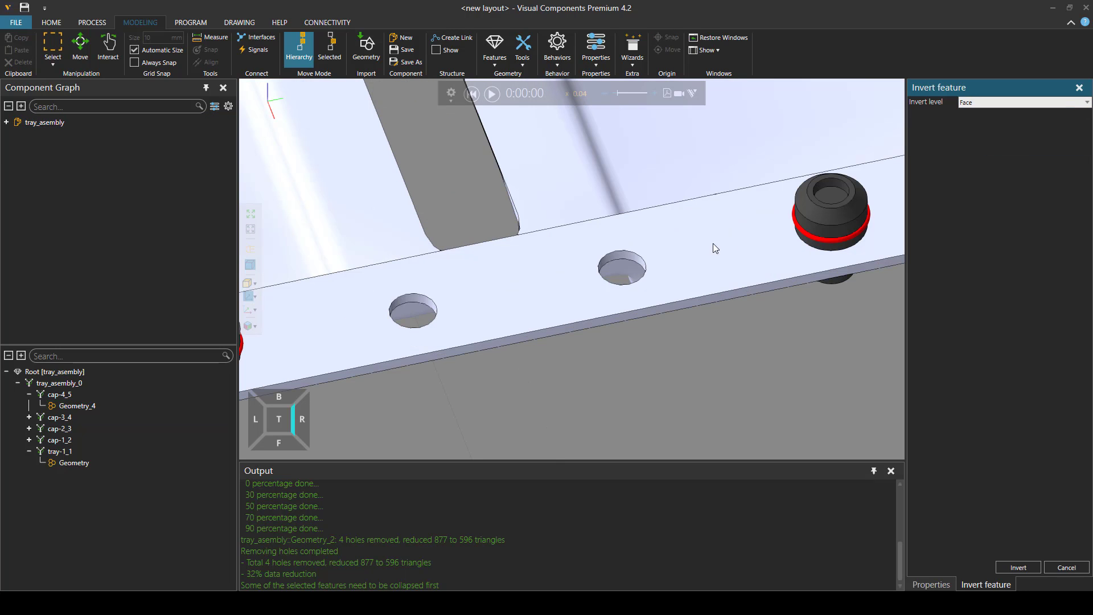
pyautogui.moveTo(578, 280); pyautogui.dragTo(424, 305, button='middle')
pyautogui.click(656, 260)
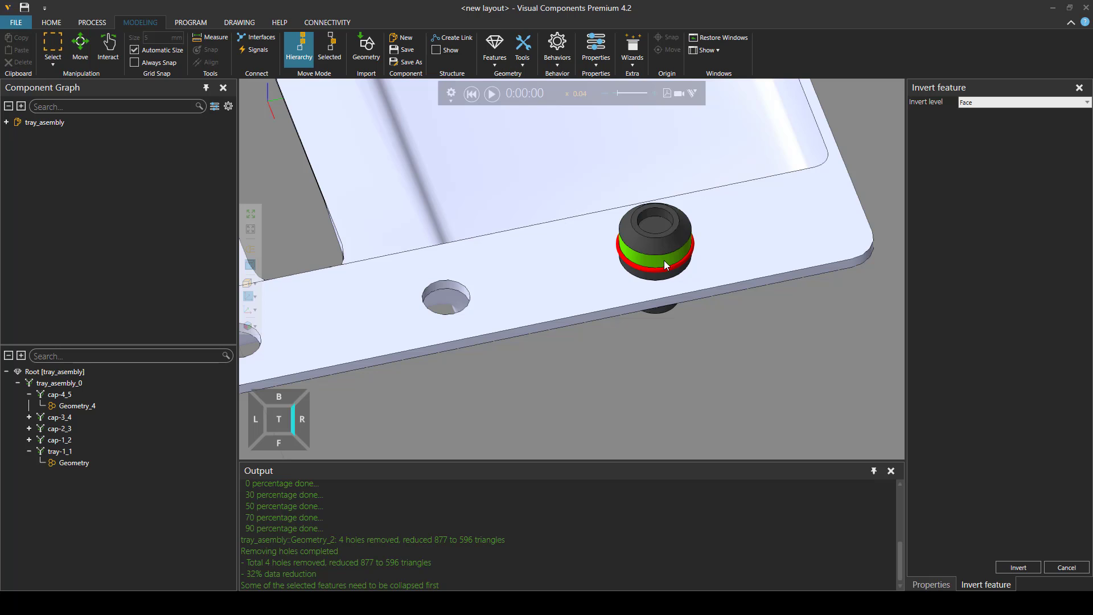
pyautogui.click(1004, 567)
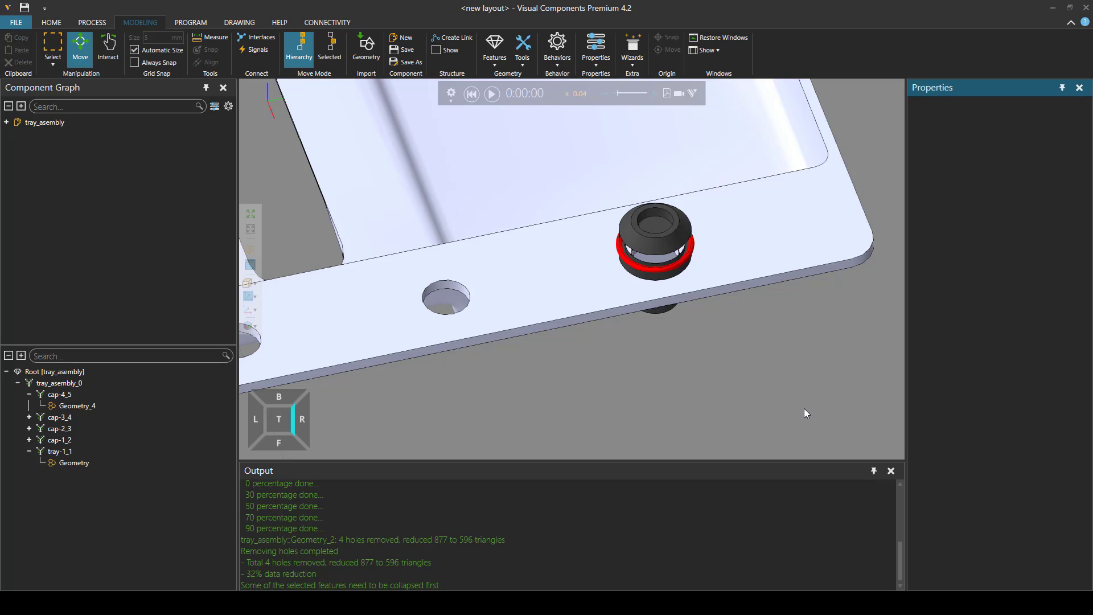
pyautogui.moveTo(692, 234); pyautogui.dragTo(639, 266, button='right')
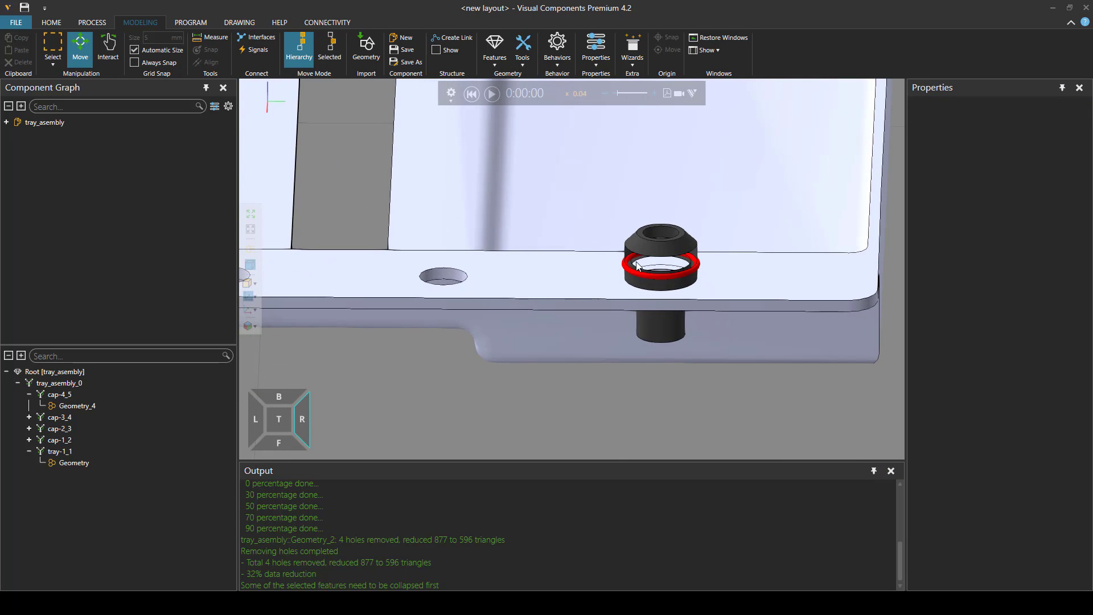
pyautogui.scroll(-1, 678, 263)
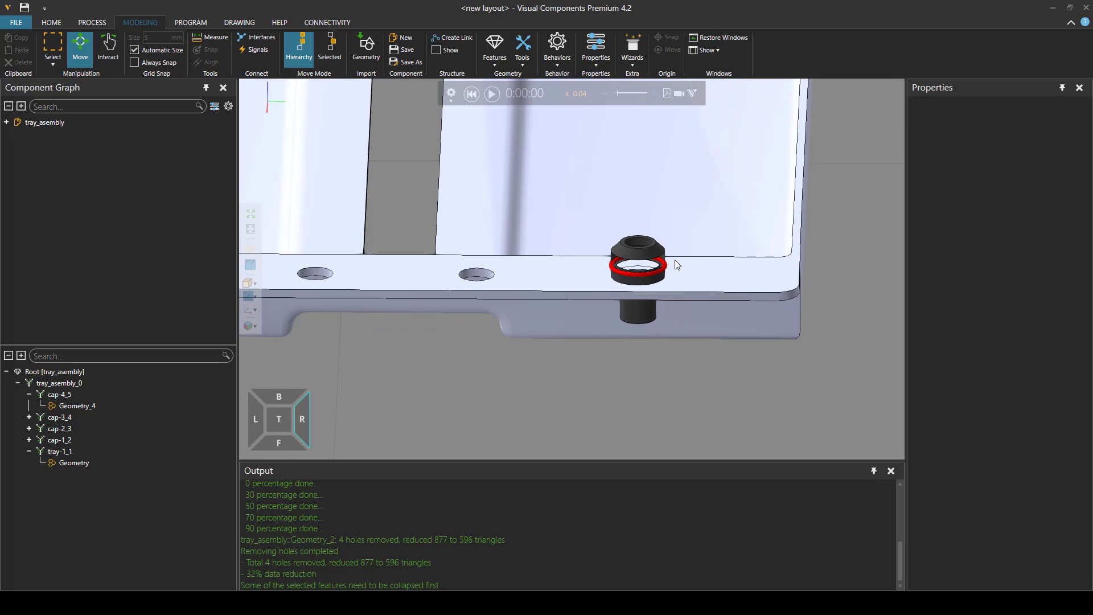
pyautogui.scroll(-2, 647, 261)
pyautogui.scroll(3, 647, 263)
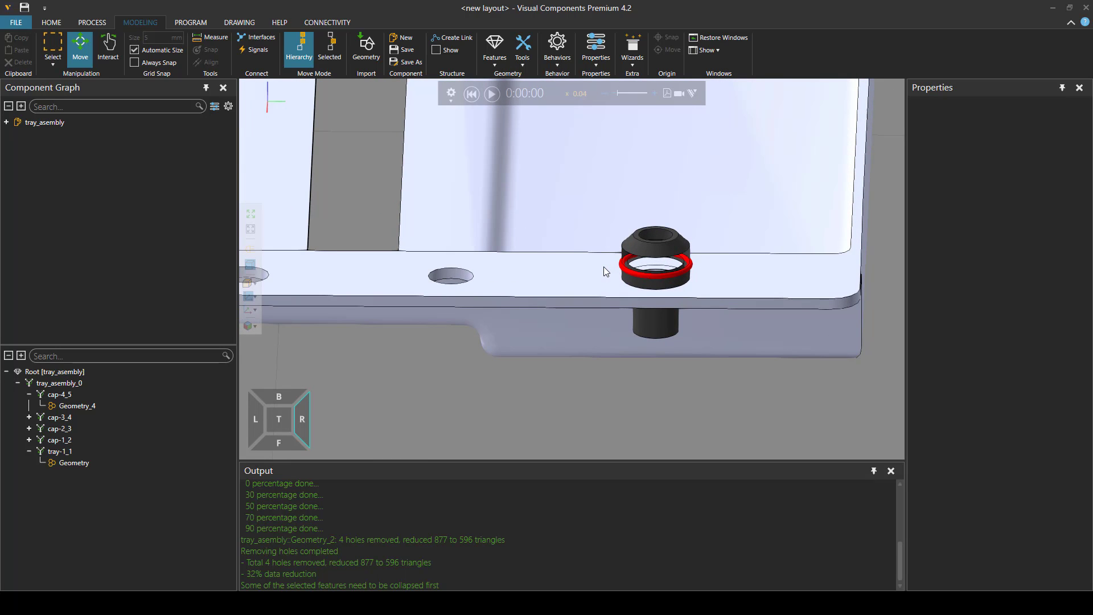
pyautogui.moveTo(669, 269); pyautogui.dragTo(653, 314, button='right')
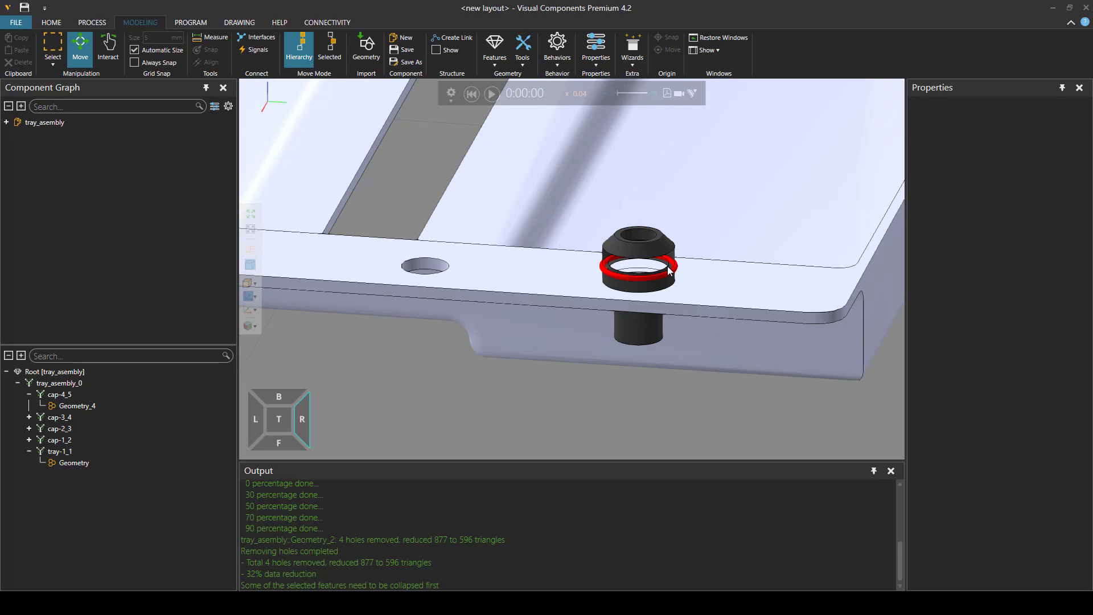
pyautogui.moveTo(662, 266); pyautogui.dragTo(662, 270, button='right')
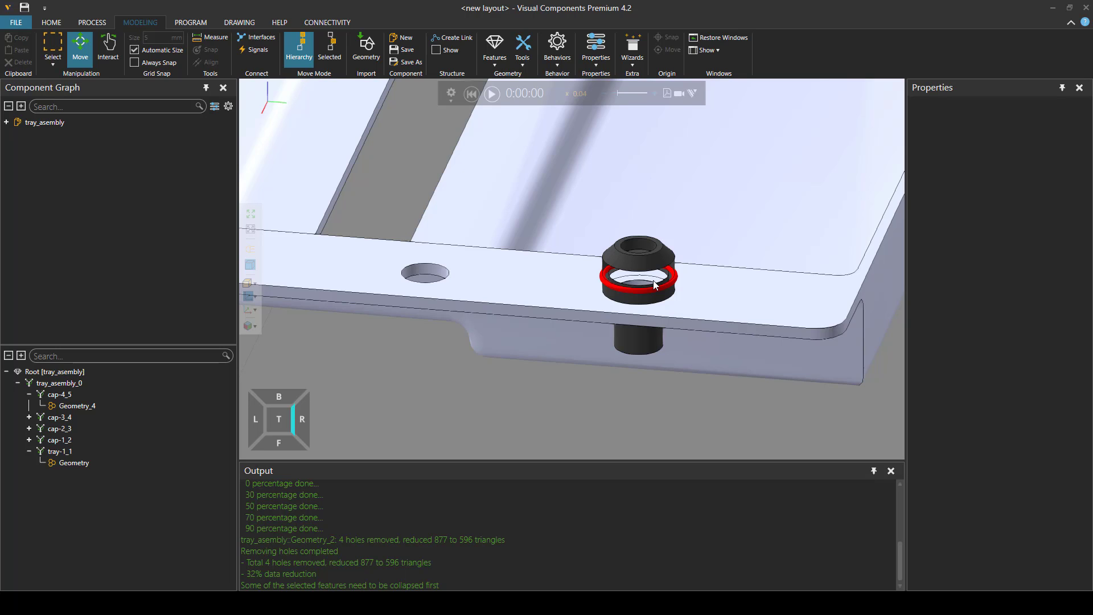
pyautogui.moveTo(649, 281); pyautogui.dragTo(645, 281, button='right')
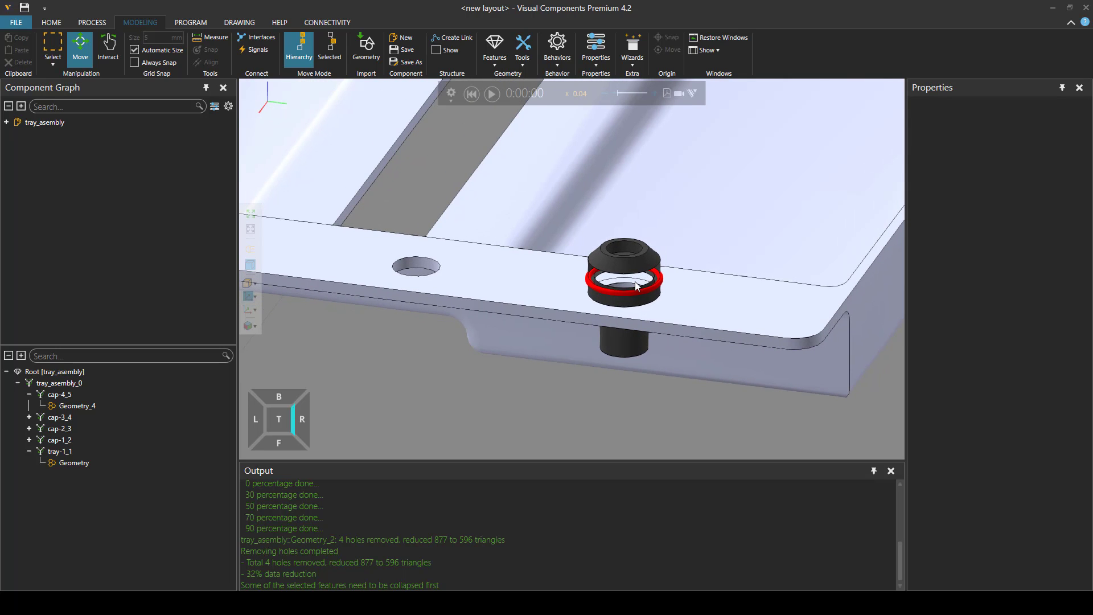
pyautogui.scroll(-2, 636, 287)
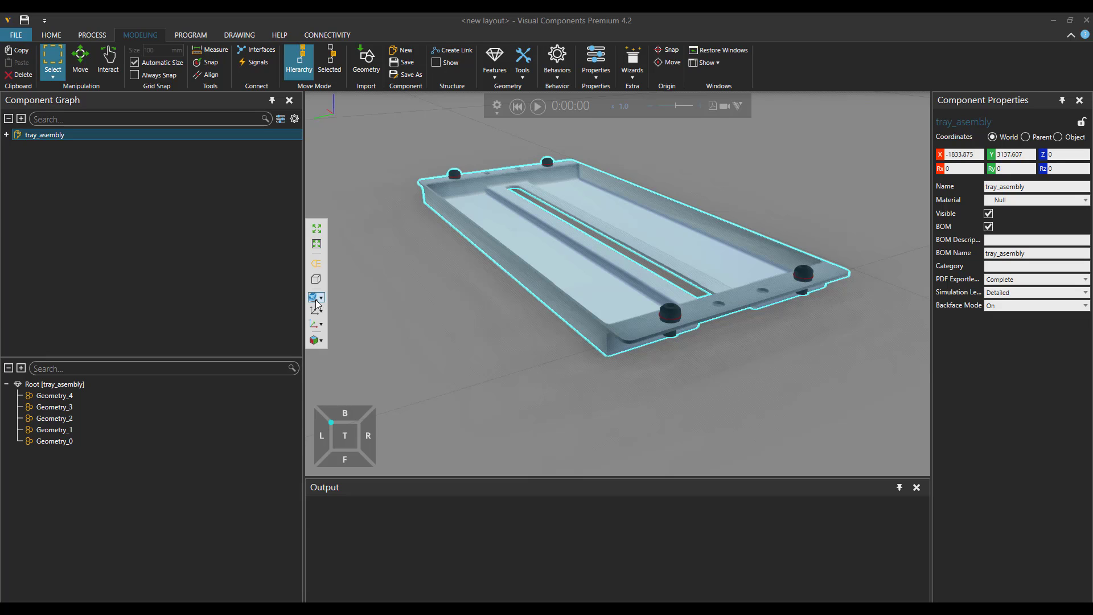
# Change the 3D view's render mode, deselect the tray assembly, and inspect its surfaces from above.
pyautogui.click(316, 299)
pyautogui.click(320, 382)
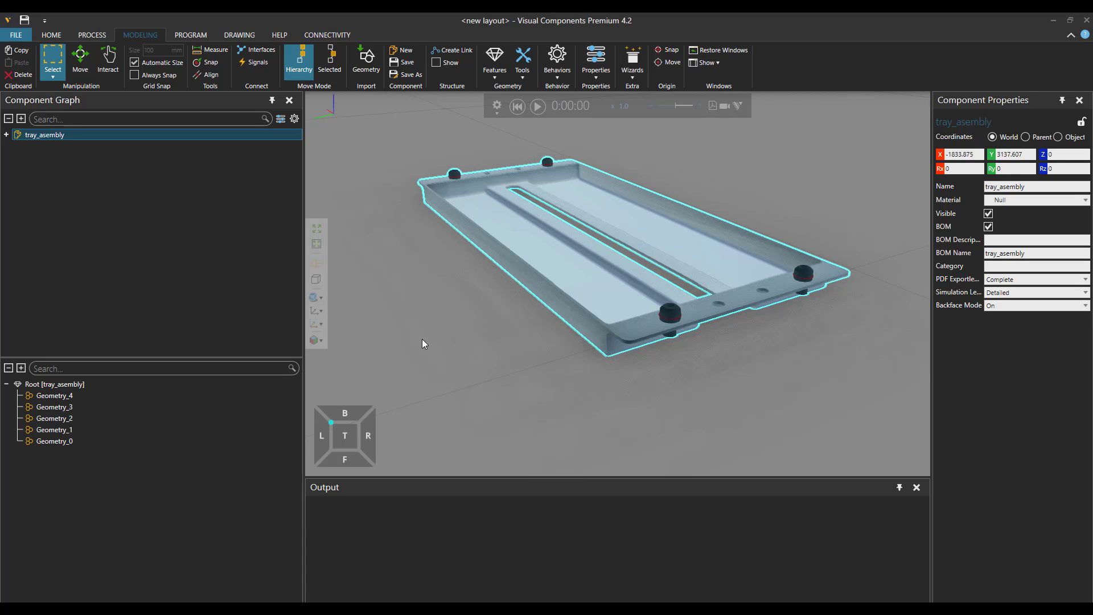
pyautogui.click(528, 332)
pyautogui.moveTo(516, 341); pyautogui.dragTo(574, 443, button='right')
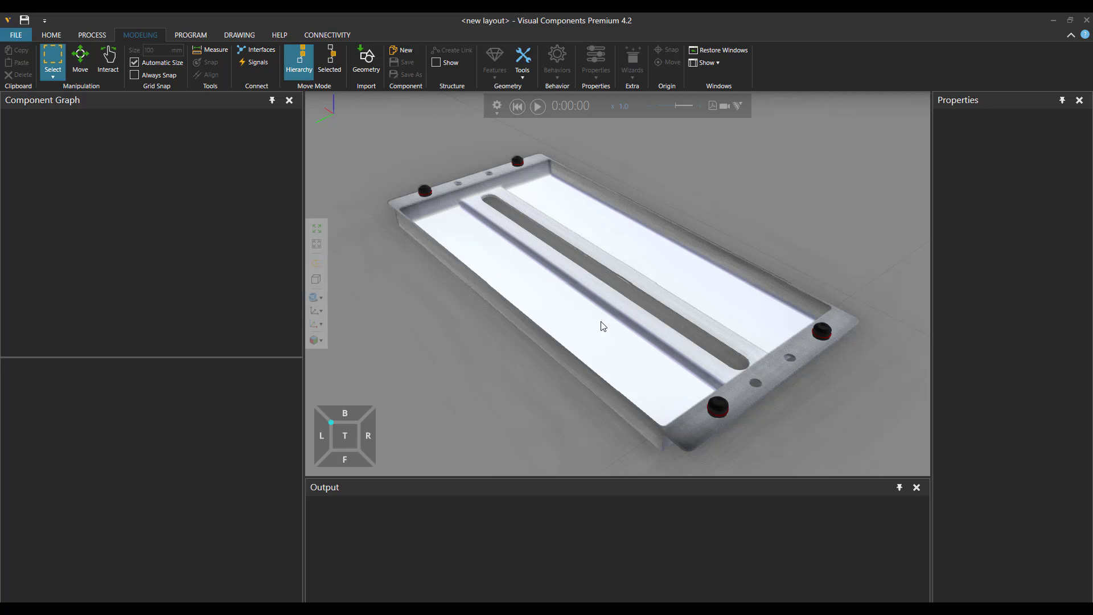
pyautogui.moveTo(663, 370); pyautogui.dragTo(655, 365, button='middle')
pyautogui.moveTo(793, 410); pyautogui.dragTo(796, 407, button='right')
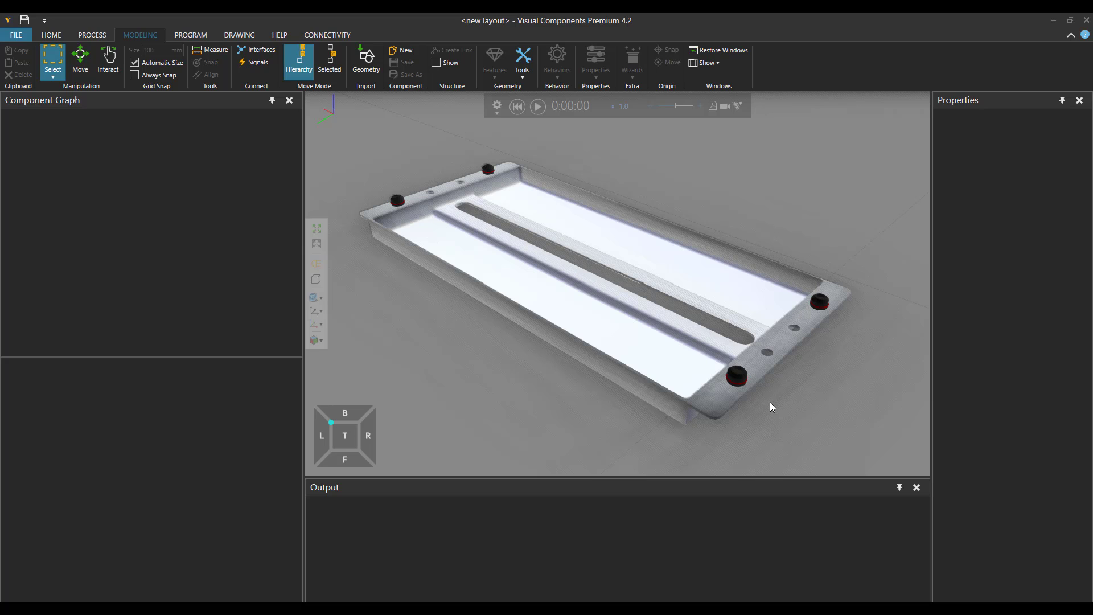
# Set the tray assembly's Backface Mode to Off and inspect the tray with nothing selected.
pyautogui.click(708, 365)
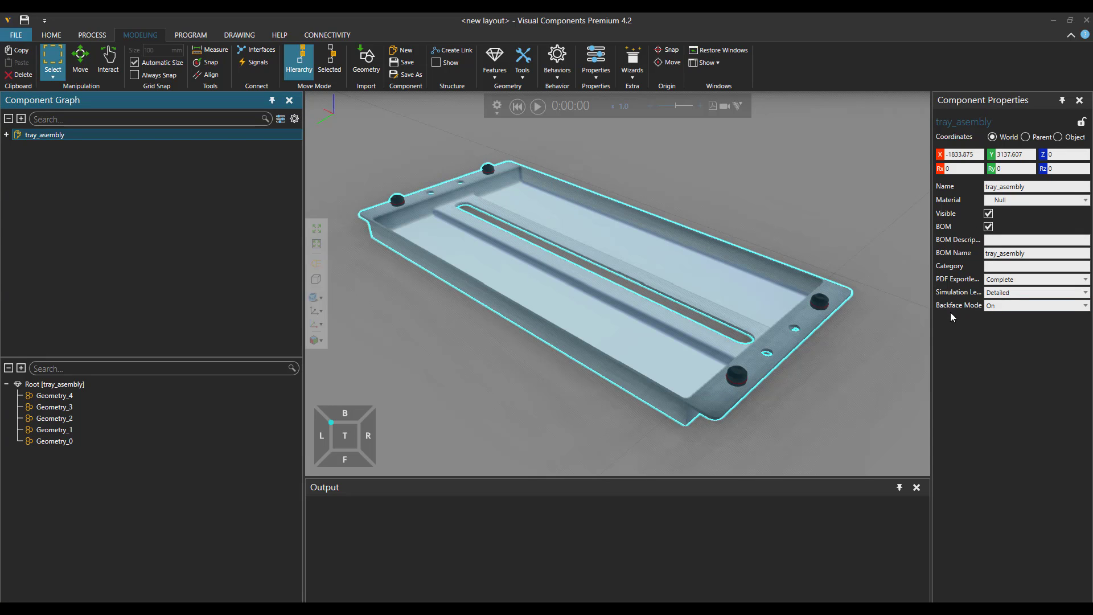
pyautogui.click(985, 307)
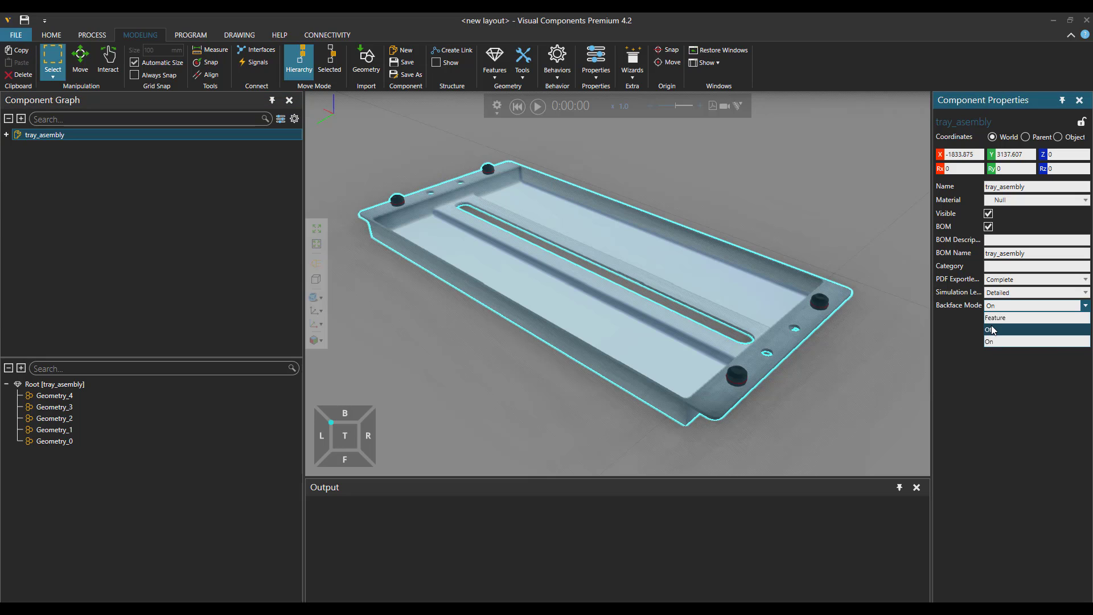
pyautogui.click(992, 330)
pyautogui.click(841, 384)
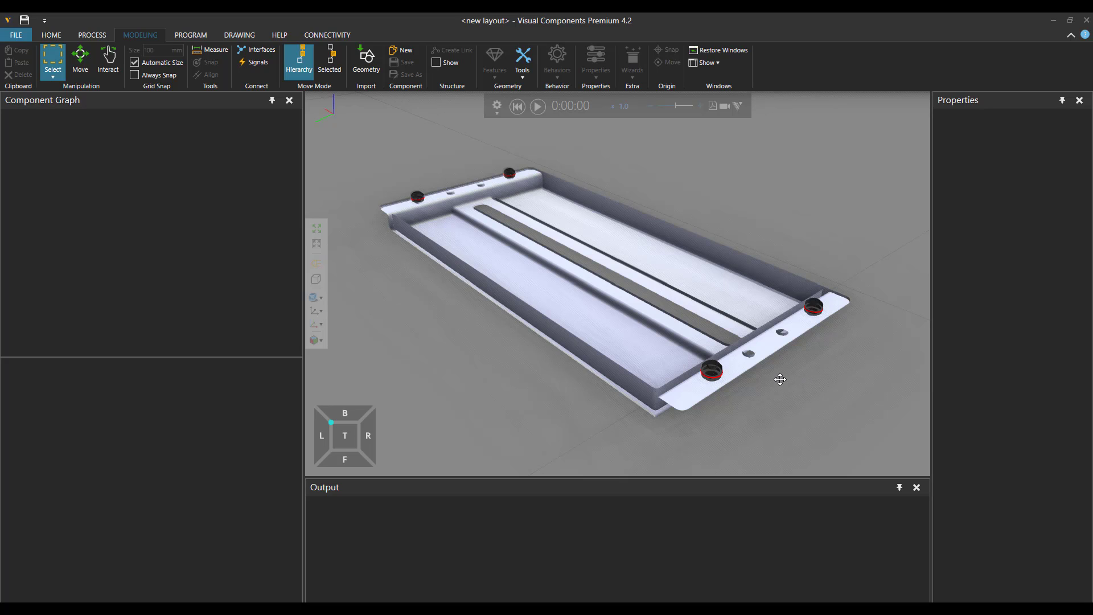
pyautogui.moveTo(780, 379); pyautogui.dragTo(781, 380, button='right')
# Set the tray assembly's Backface Mode back to On.
pyautogui.click(764, 360)
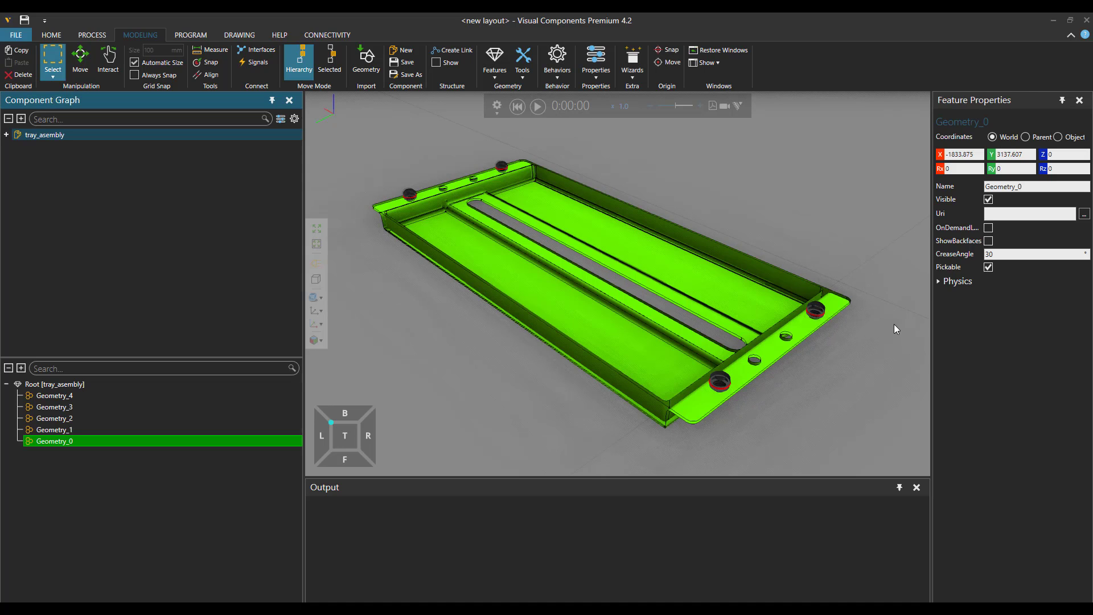
pyautogui.click(990, 306)
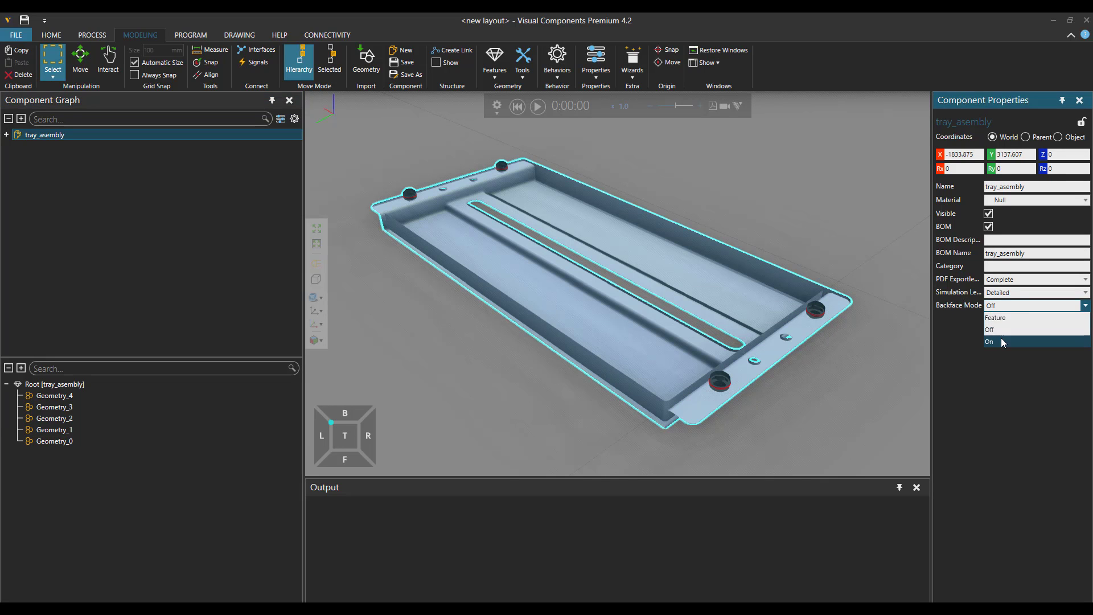
pyautogui.click(1001, 338)
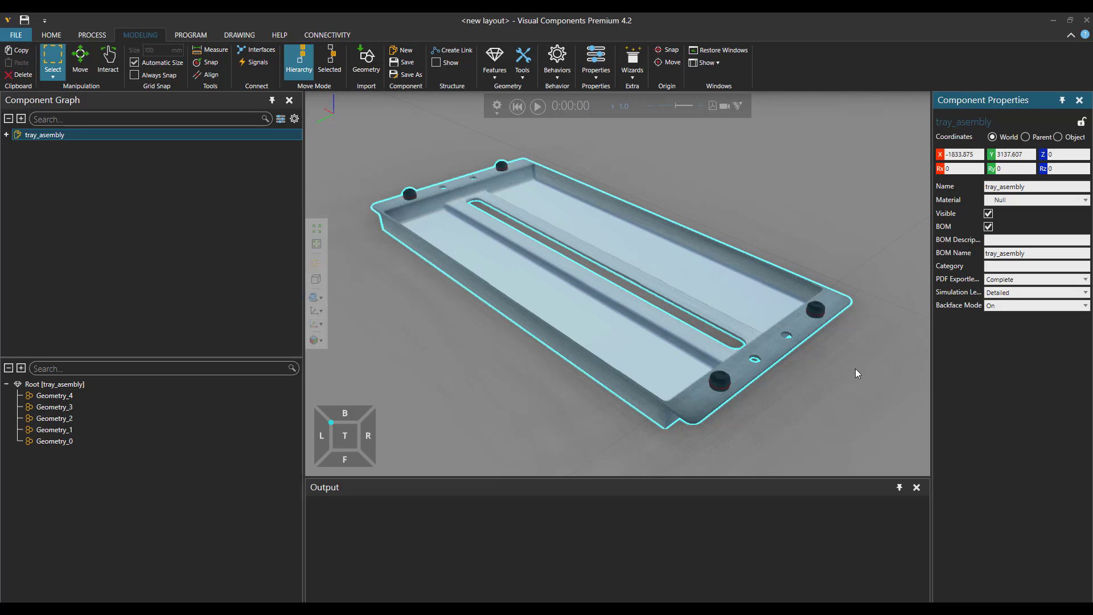
pyautogui.moveTo(831, 364); pyautogui.dragTo(826, 361, button='right')
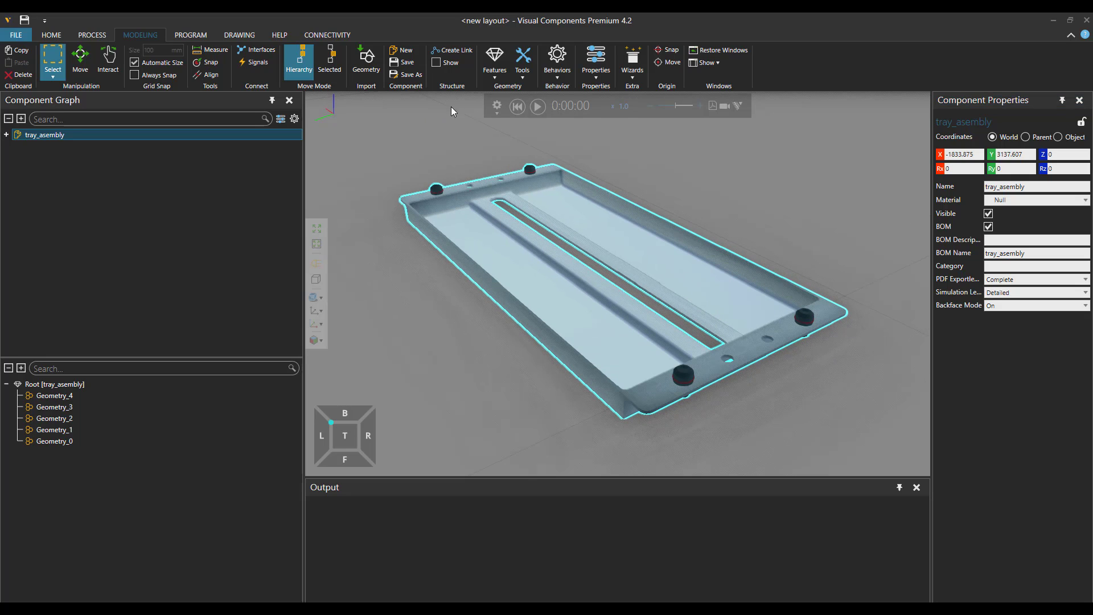
# Select all five geometry features of the tray assembly, invert them at Feature level, and inspect the tray's shading.
pyautogui.moveTo(382, 125); pyautogui.dragTo(840, 416)
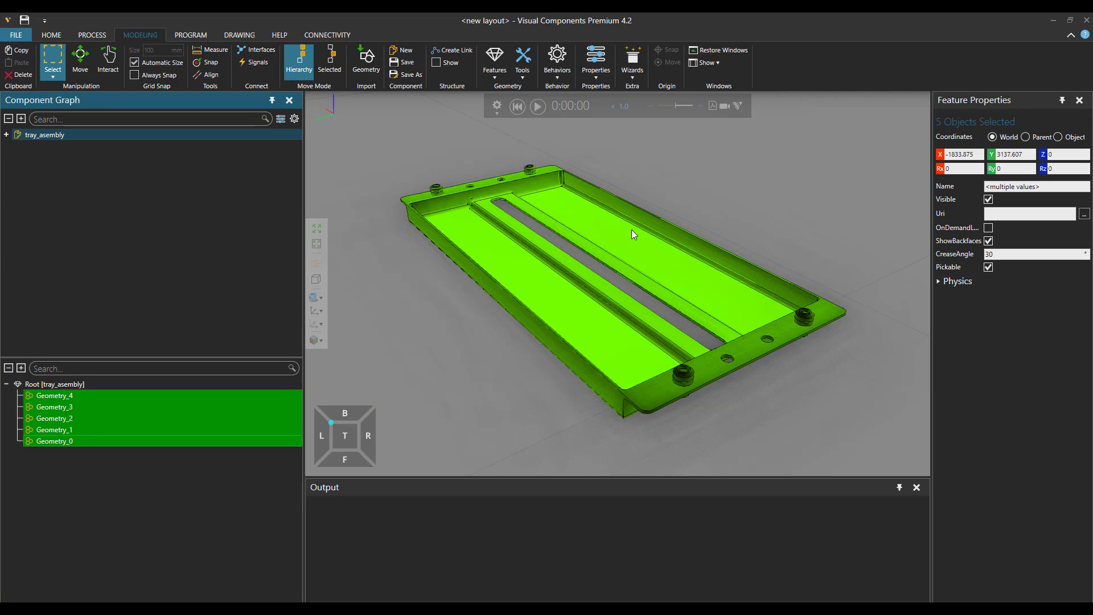
pyautogui.click(526, 73)
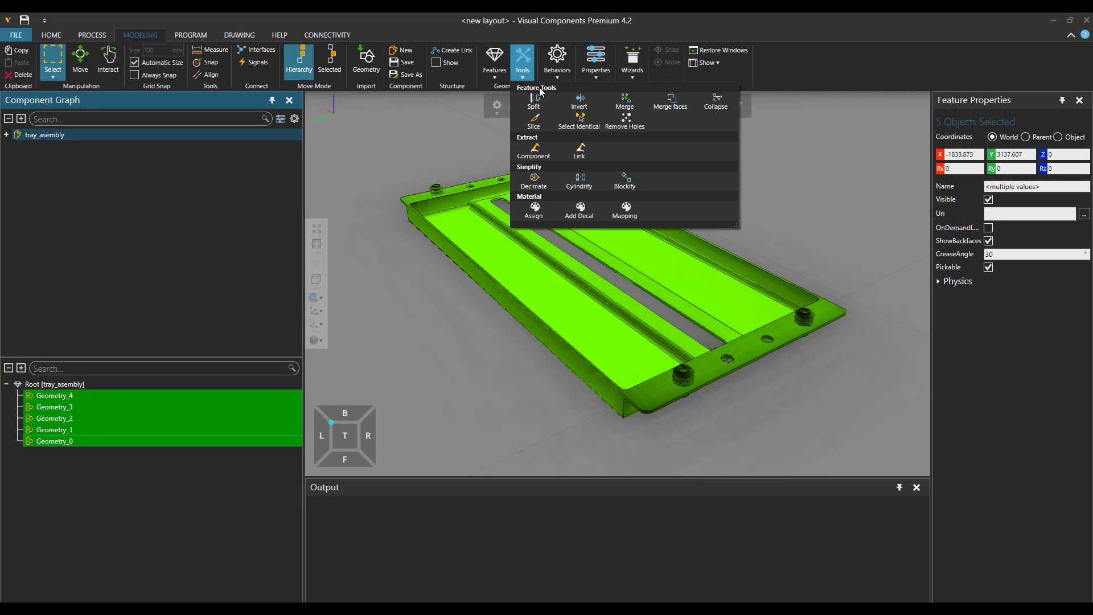
pyautogui.click(569, 106)
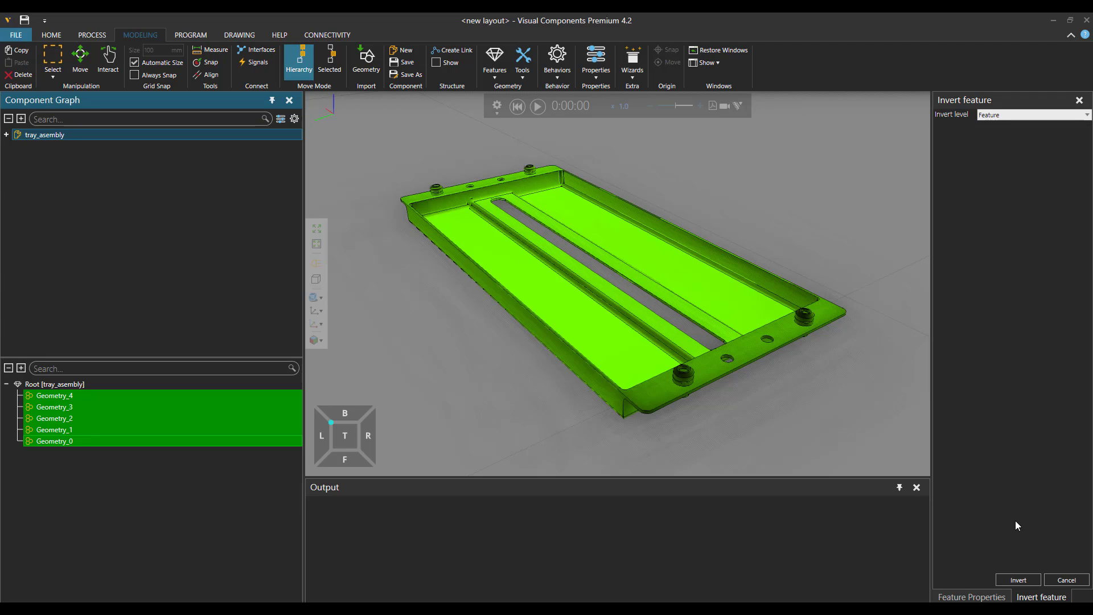
pyautogui.click(1003, 576)
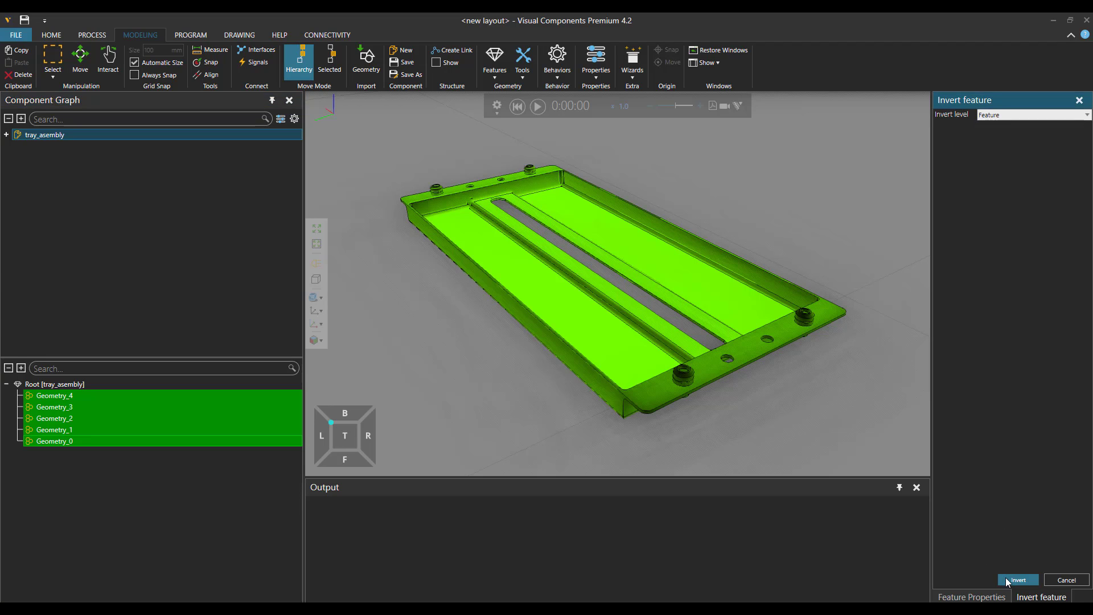
pyautogui.click(831, 401)
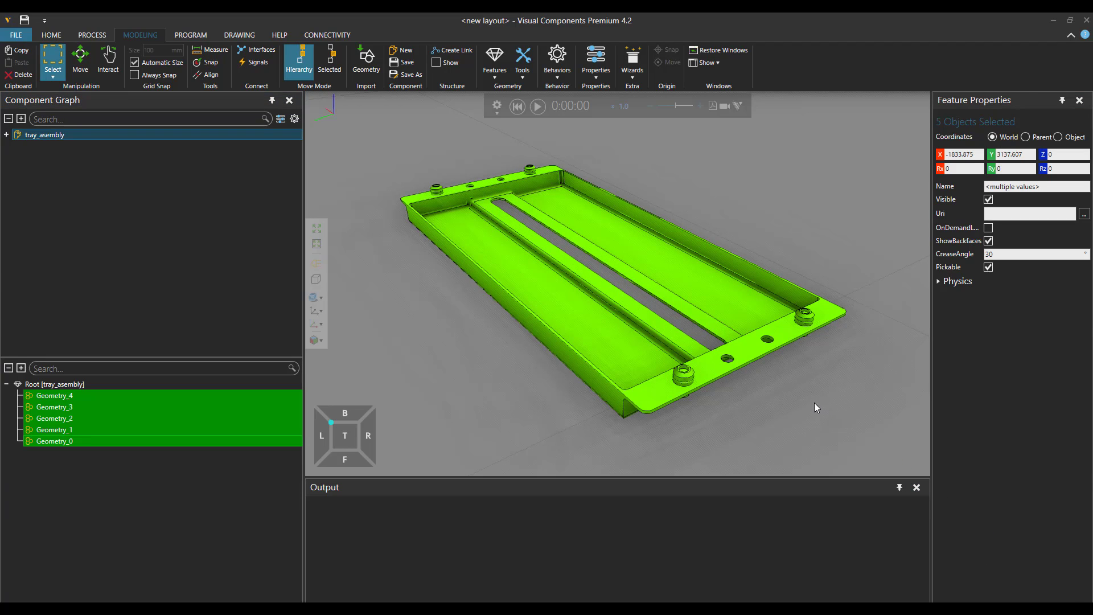
pyautogui.moveTo(761, 414); pyautogui.dragTo(775, 412, button='right')
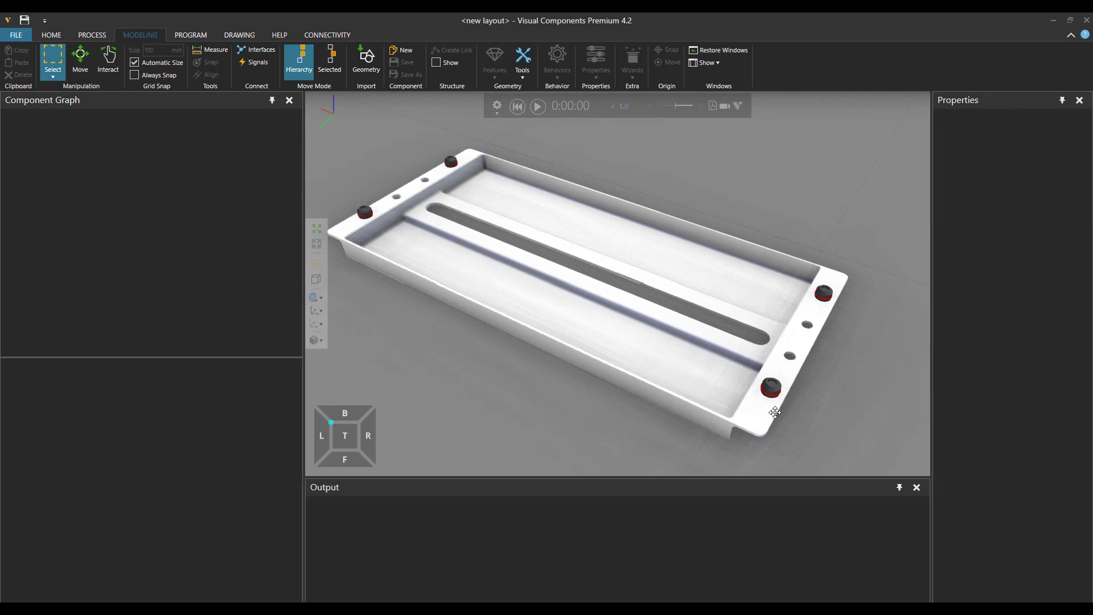
pyautogui.moveTo(832, 398); pyautogui.dragTo(828, 394, button='right')
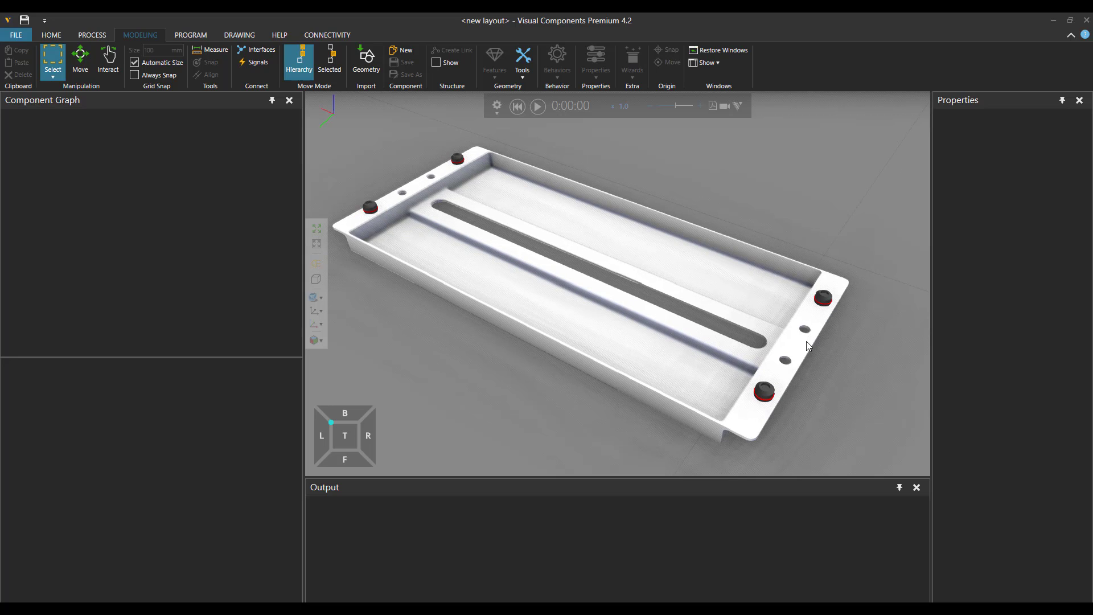
pyautogui.moveTo(759, 421); pyautogui.dragTo(665, 405, button='right')
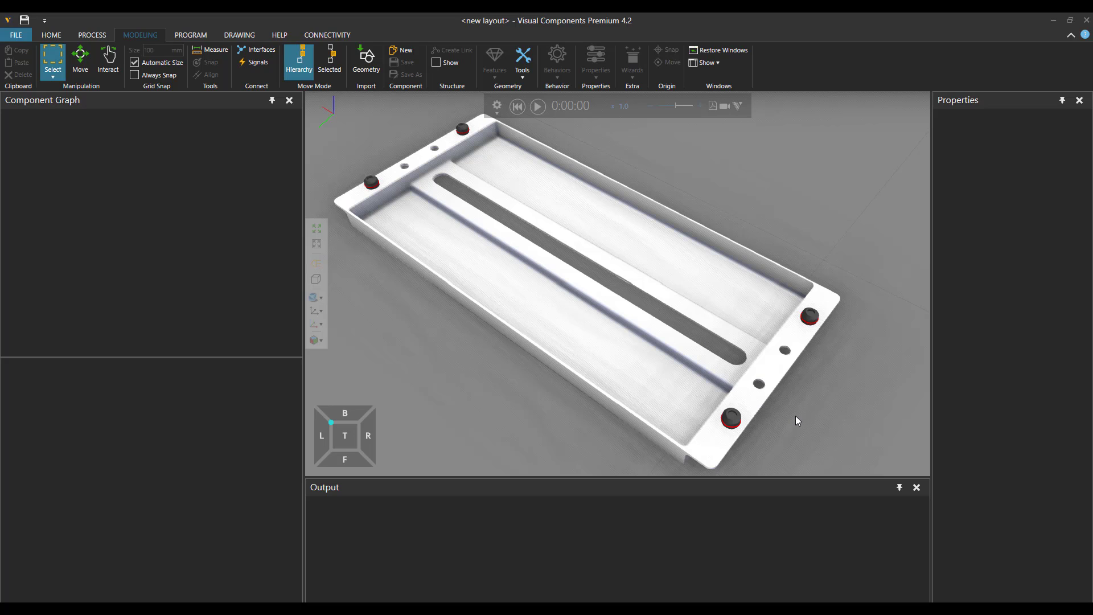
pyautogui.moveTo(797, 421); pyautogui.dragTo(755, 401, button='right')
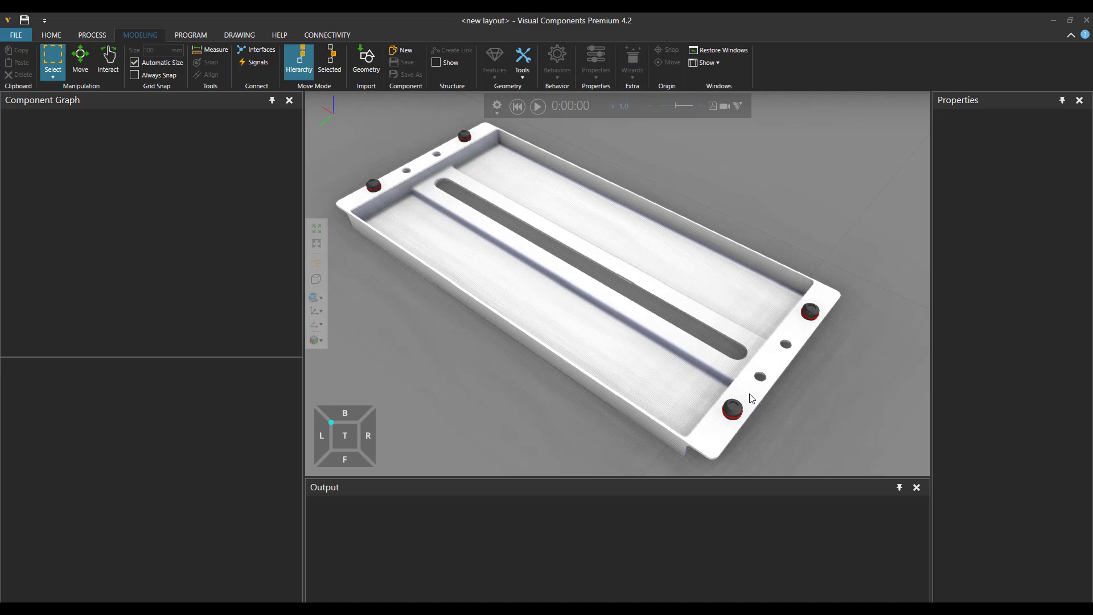
# Set the Backface Mode of the inverted tray assembly to Off and check its faces.
pyautogui.click(749, 394)
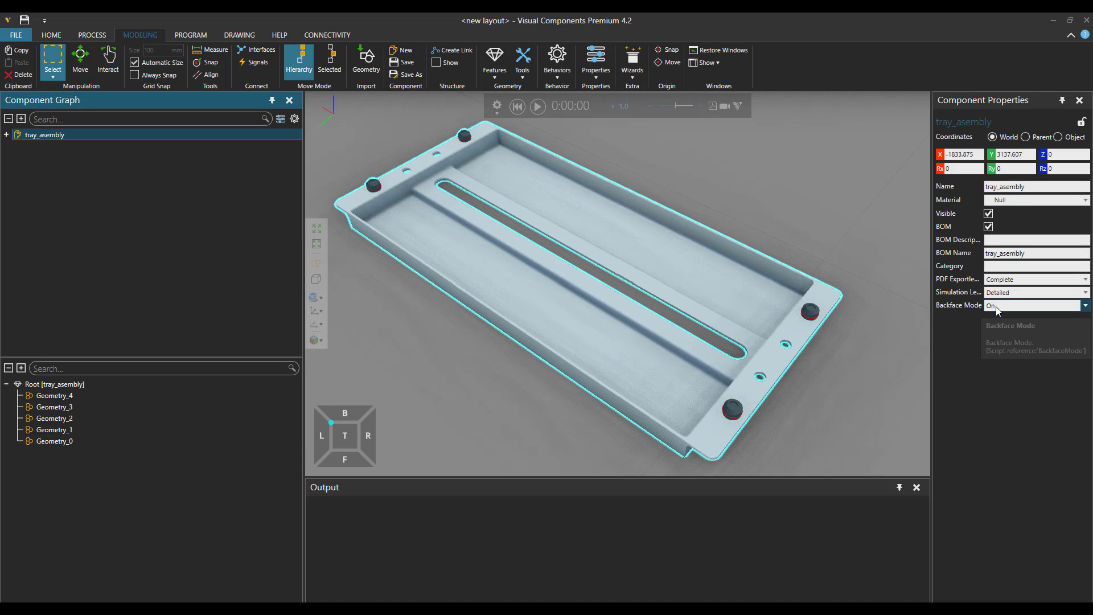
pyautogui.click(997, 311)
pyautogui.click(1005, 333)
pyautogui.click(833, 365)
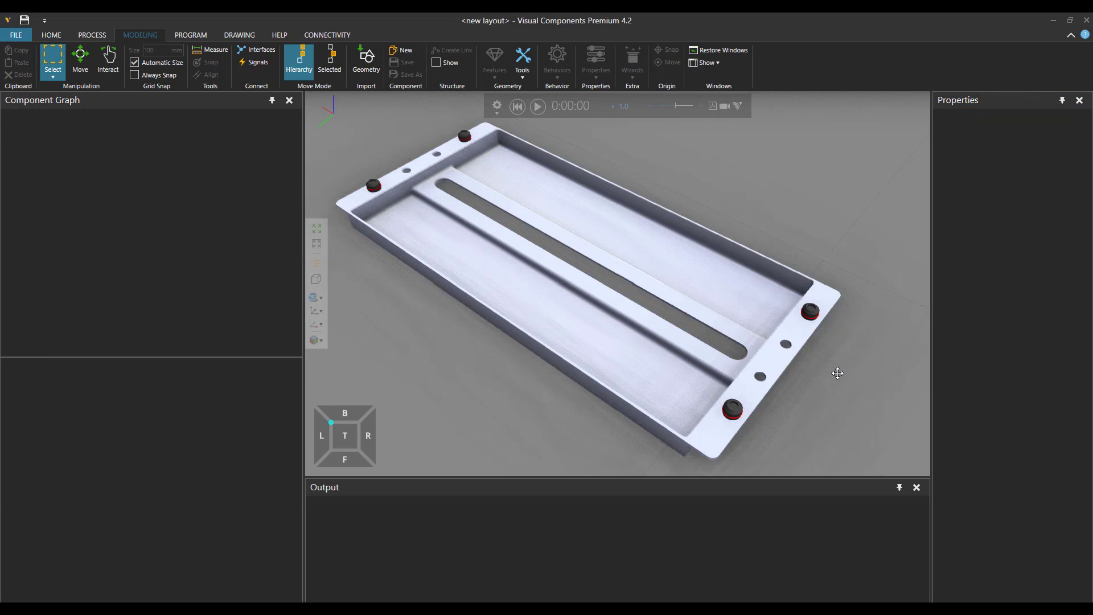
pyautogui.moveTo(837, 371)
pyautogui.mouseDown(button='right')
pyautogui.moveTo(840, 360)
pyautogui.moveTo(832, 364)
pyautogui.moveTo(851, 370)
pyautogui.moveTo(840, 374)
pyautogui.mouseUp(button='right')
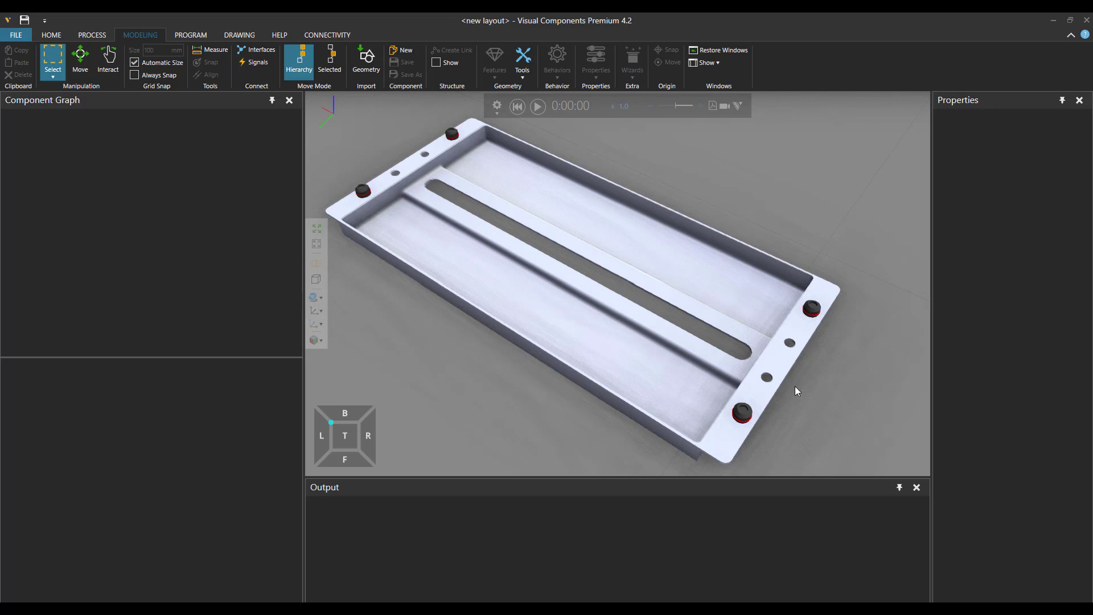
# Return the inverted tray assembly's Backface Mode to On and view it from several angles.
pyautogui.click(790, 354)
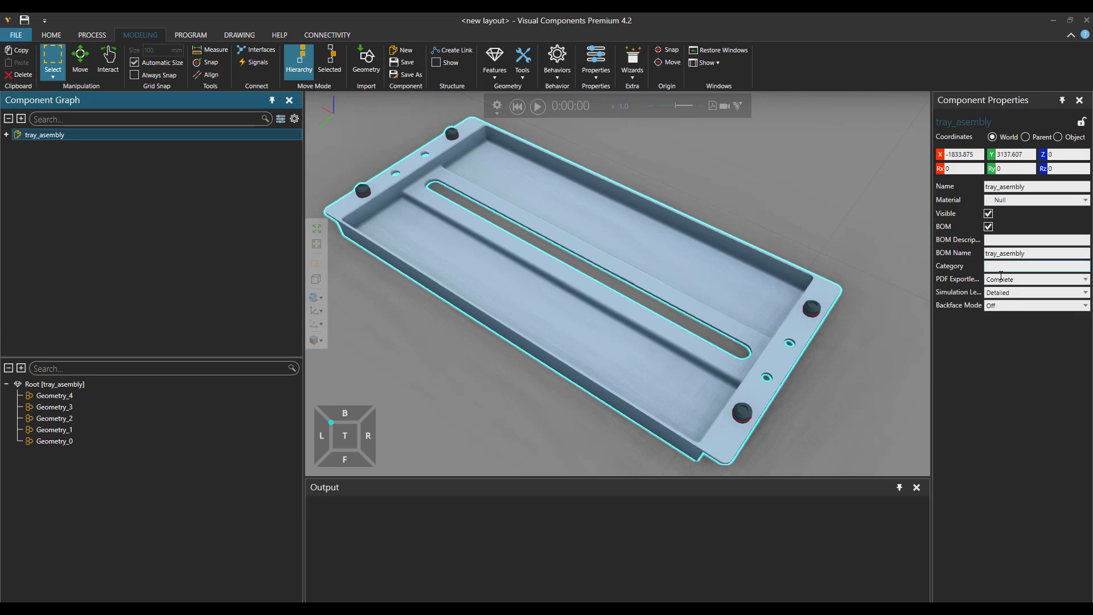
pyautogui.click(1004, 307)
pyautogui.click(1005, 333)
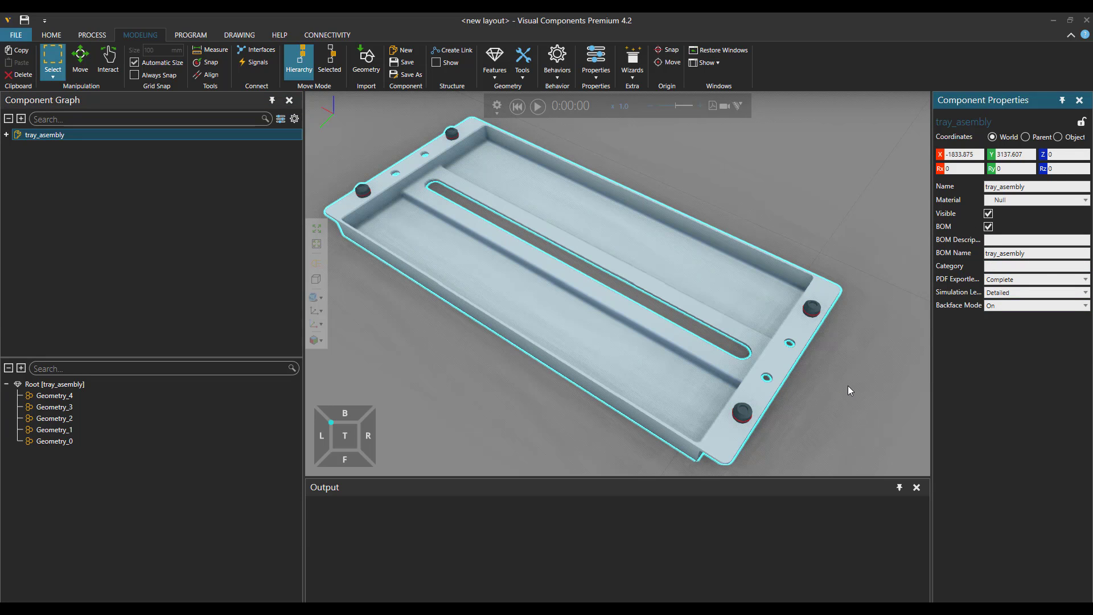
pyautogui.click(842, 387)
pyautogui.moveTo(837, 387); pyautogui.dragTo(845, 382, button='right')
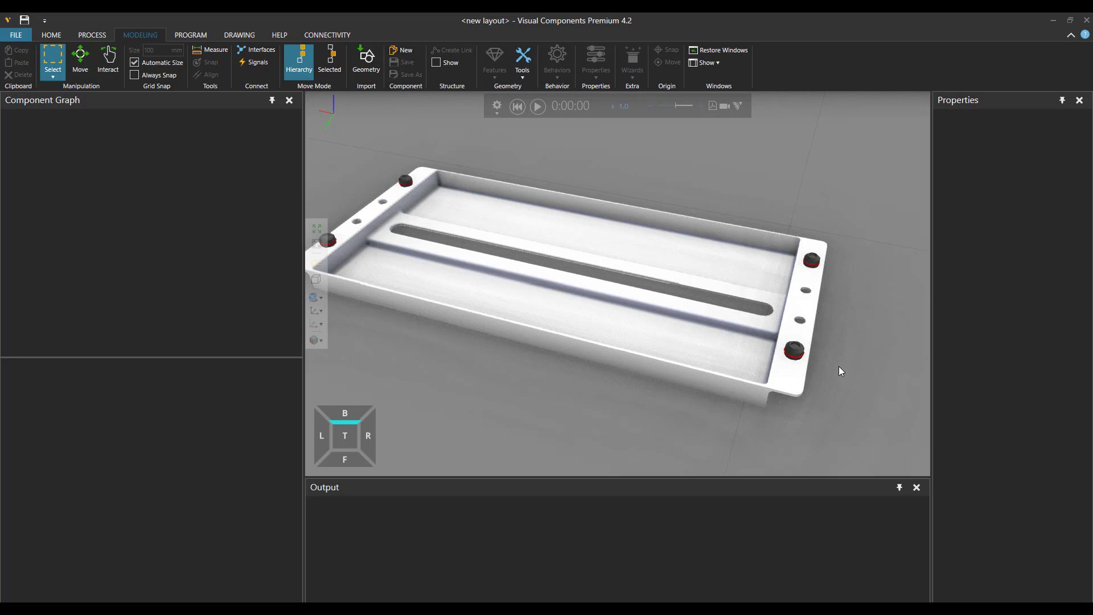
pyautogui.moveTo(841, 371); pyautogui.dragTo(832, 372, button='right')
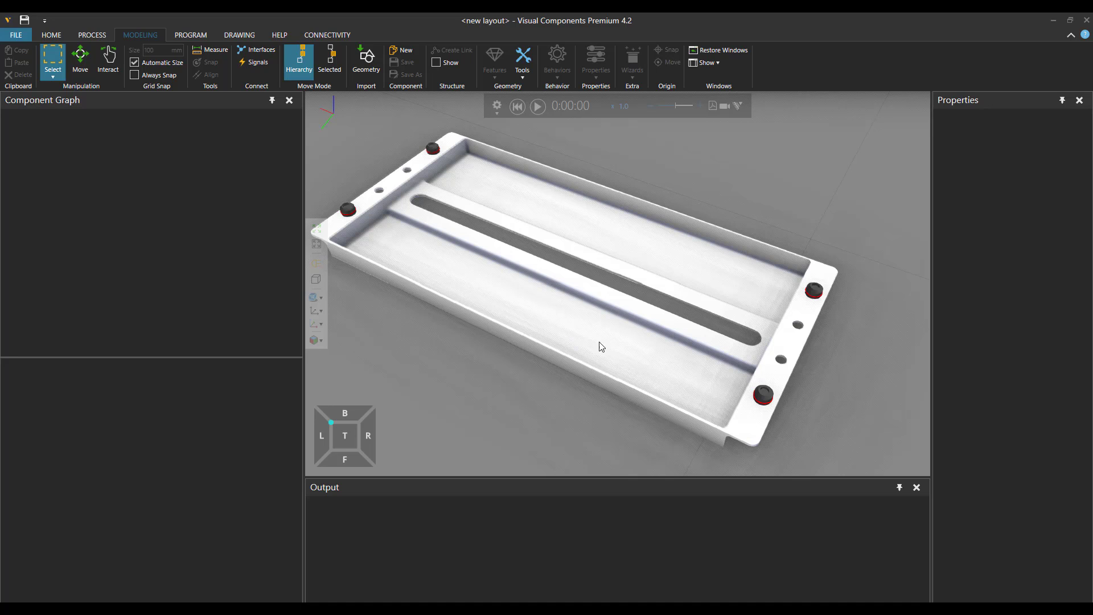
# Find the robot arm elsewhere in the layout and examine its base, lower joint and column up close.
pyautogui.scroll(-5, 602, 347)
pyautogui.moveTo(794, 362); pyautogui.dragTo(383, 453, button='middle')
pyautogui.scroll(-4, 552, 265)
pyautogui.moveTo(585, 263); pyautogui.dragTo(604, 515, button='middle')
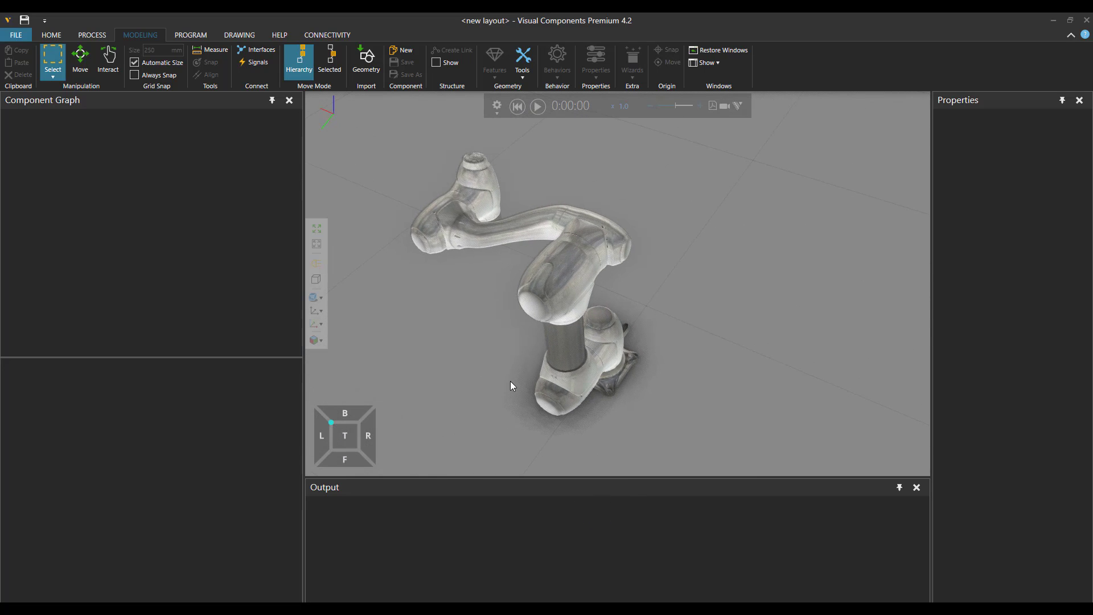
pyautogui.moveTo(510, 381); pyautogui.dragTo(599, 392, button='right')
pyautogui.scroll(5, 601, 397)
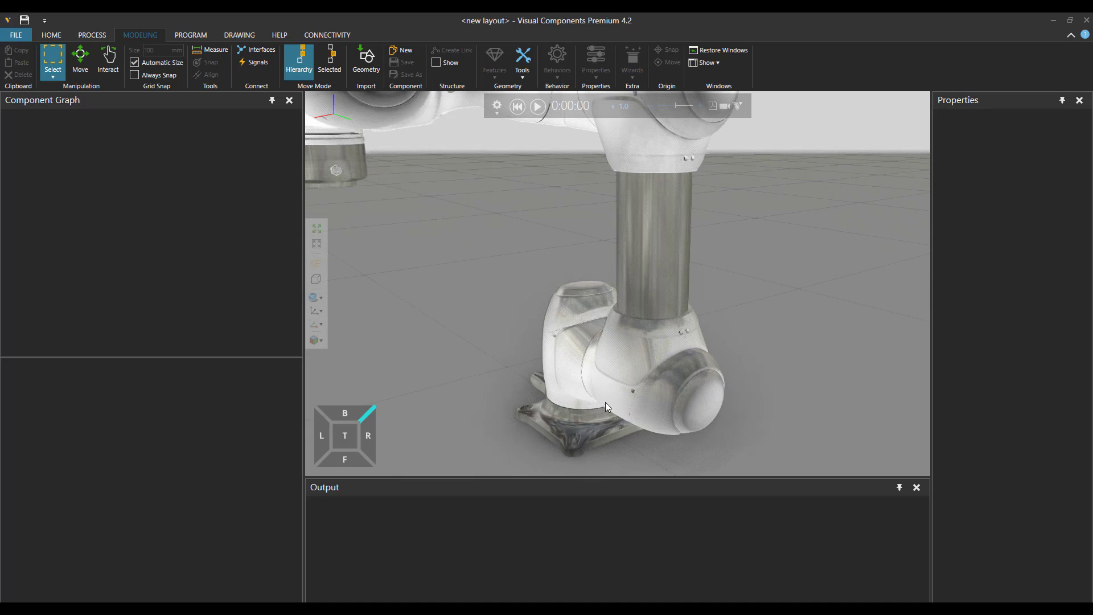
pyautogui.scroll(2, 606, 402)
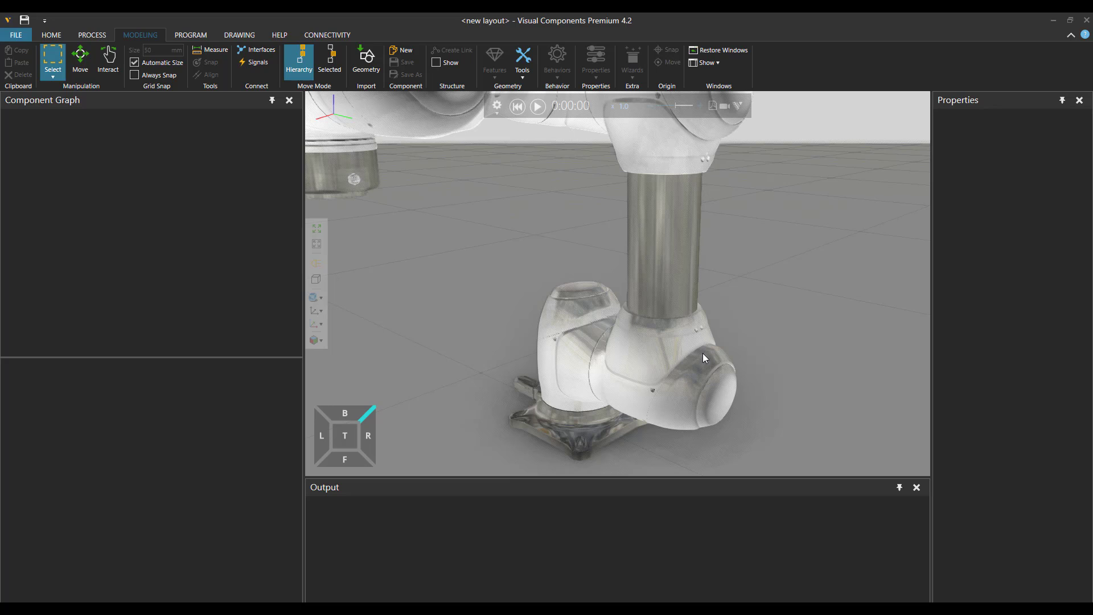
pyautogui.moveTo(679, 375); pyautogui.dragTo(627, 405, button='right')
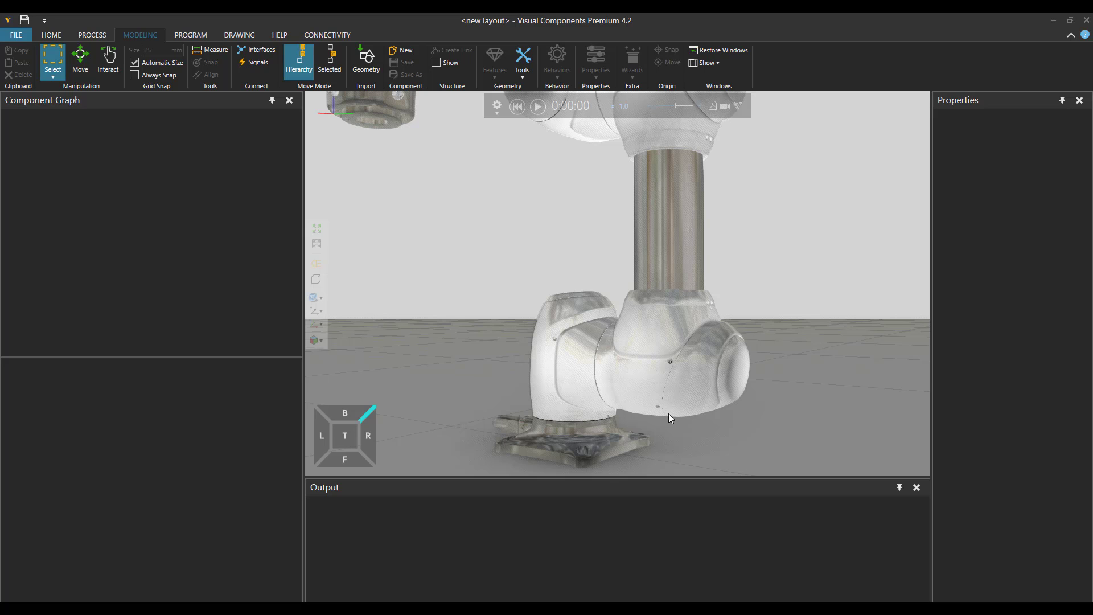
pyautogui.scroll(-2, 669, 413)
pyautogui.moveTo(665, 412); pyautogui.dragTo(658, 417, button='right')
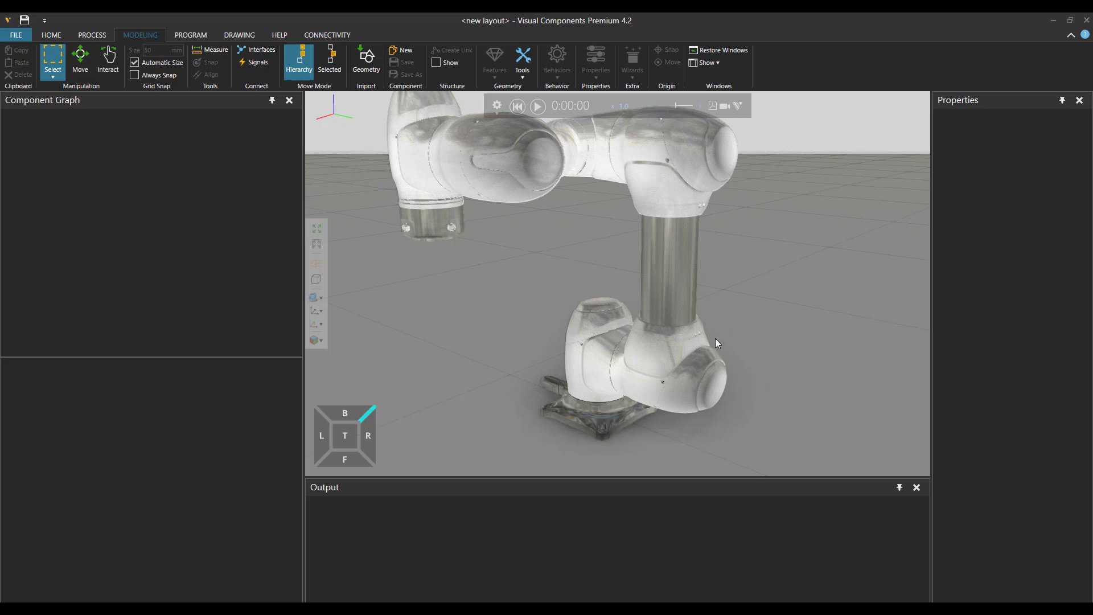
# Select the whole M0609 robot component and set its Backface Mode to Off.
pyautogui.click(676, 200)
pyautogui.click(41, 134)
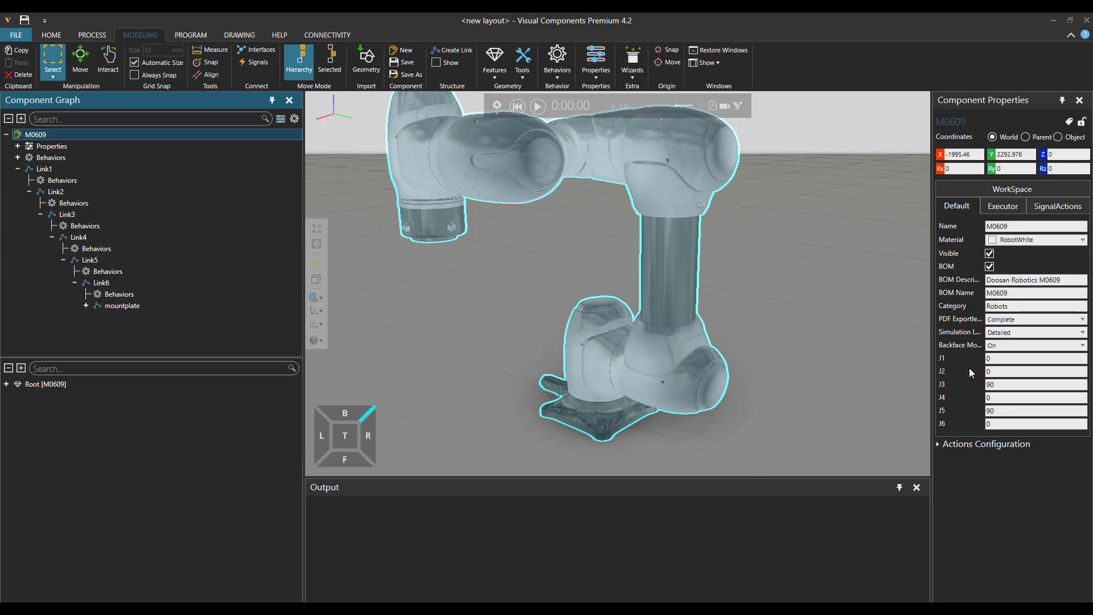
pyautogui.click(993, 346)
pyautogui.click(1002, 370)
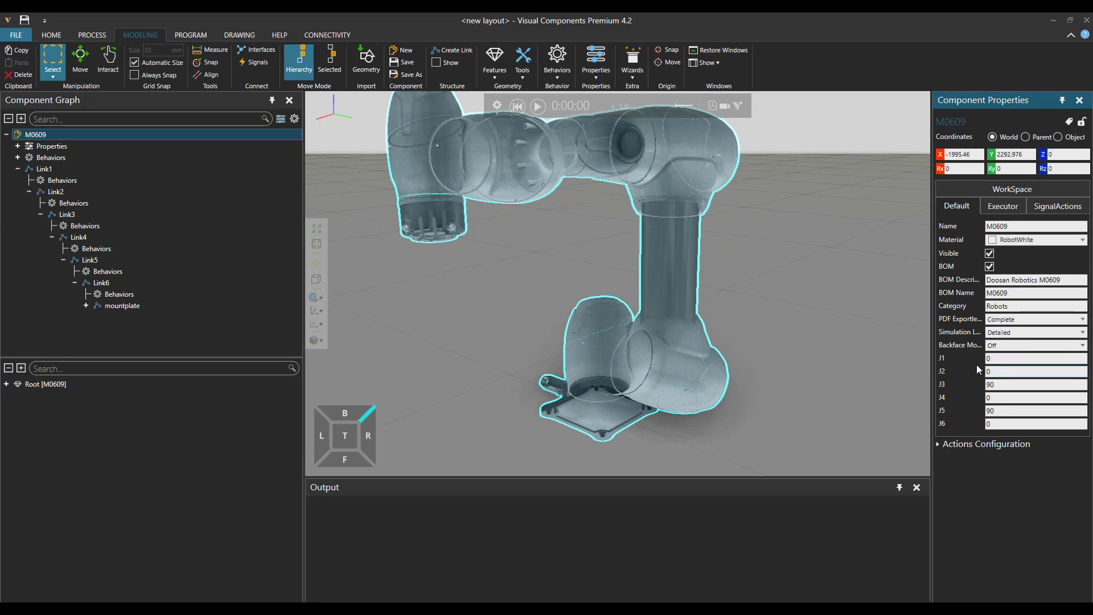
# Examine the robot's column and upper joint from several angles for missing faces, and identify the geometry feature of the upper joint.
pyautogui.click(803, 326)
pyautogui.moveTo(763, 246); pyautogui.dragTo(726, 305, button='right')
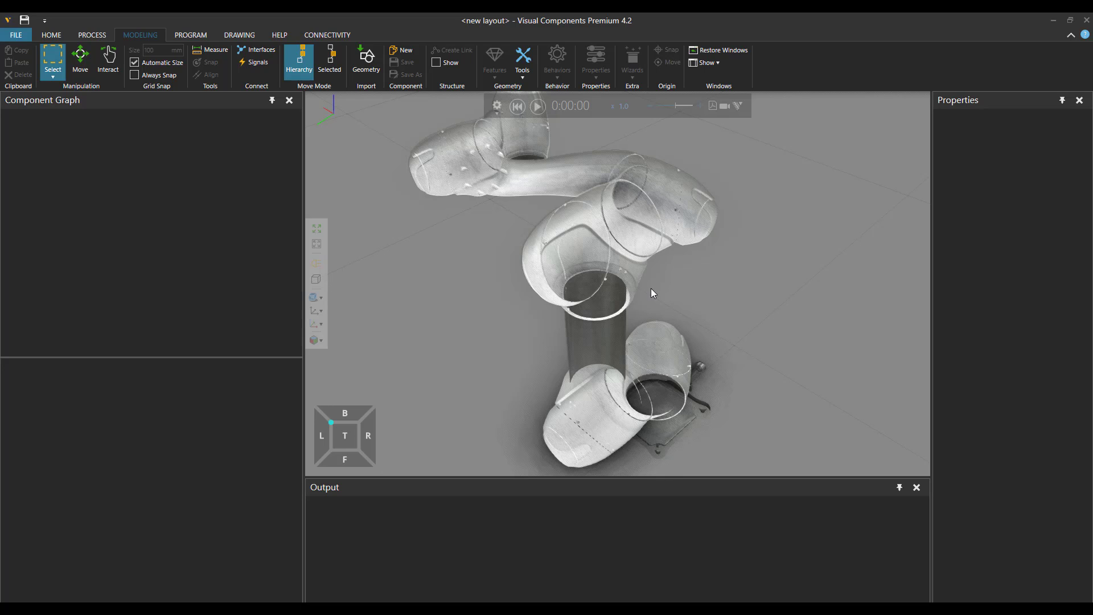
pyautogui.moveTo(651, 288); pyautogui.dragTo(642, 290, button='right')
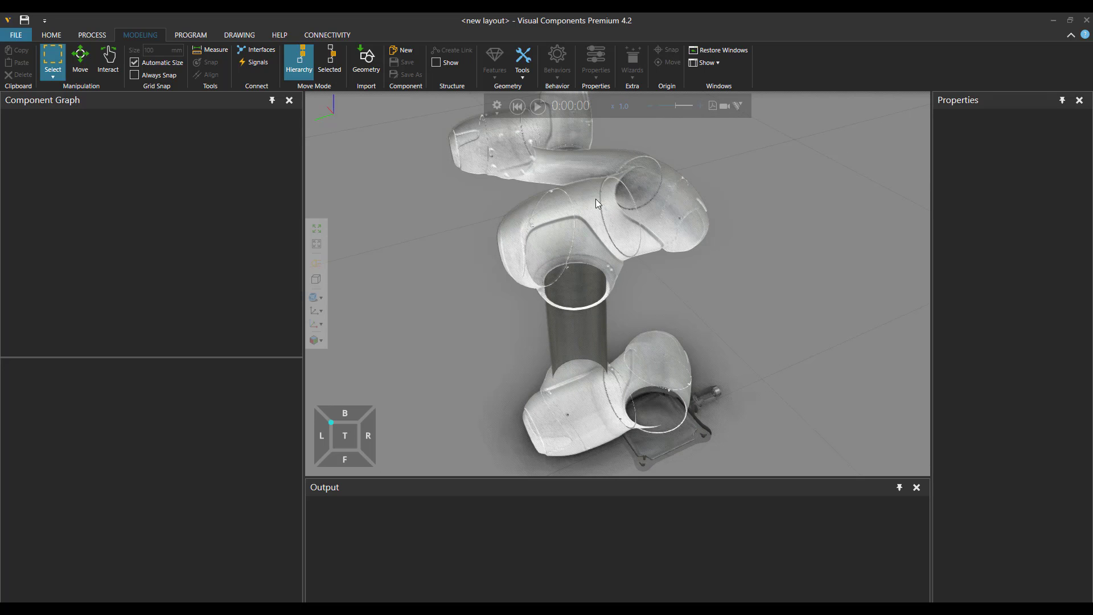
pyautogui.scroll(5, 597, 271)
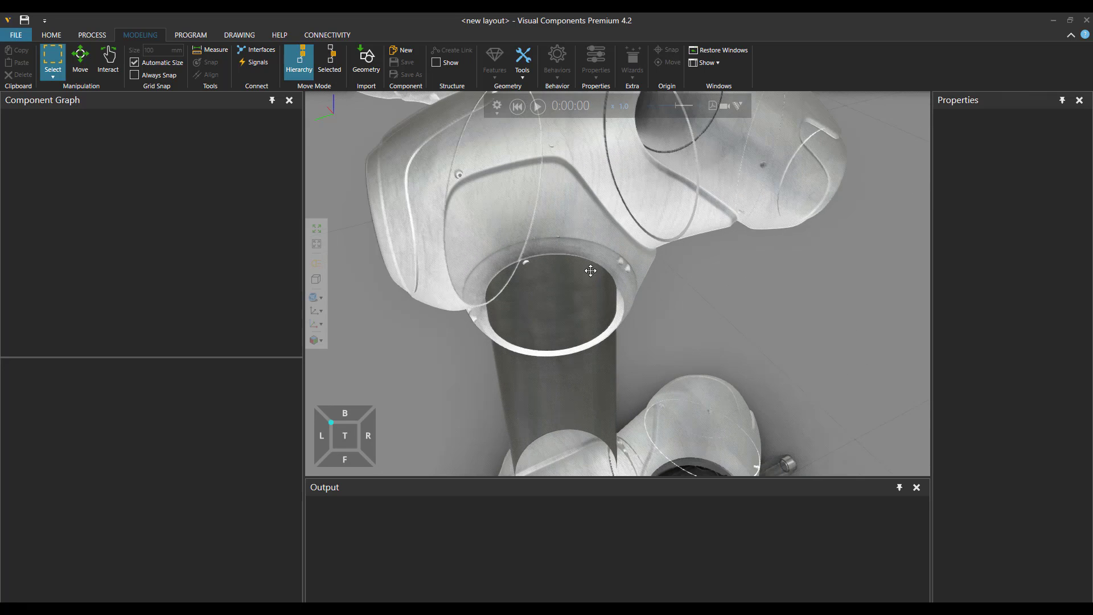
pyautogui.moveTo(591, 269); pyautogui.dragTo(623, 265, button='right')
pyautogui.moveTo(624, 304); pyautogui.dragTo(694, 251, button='right')
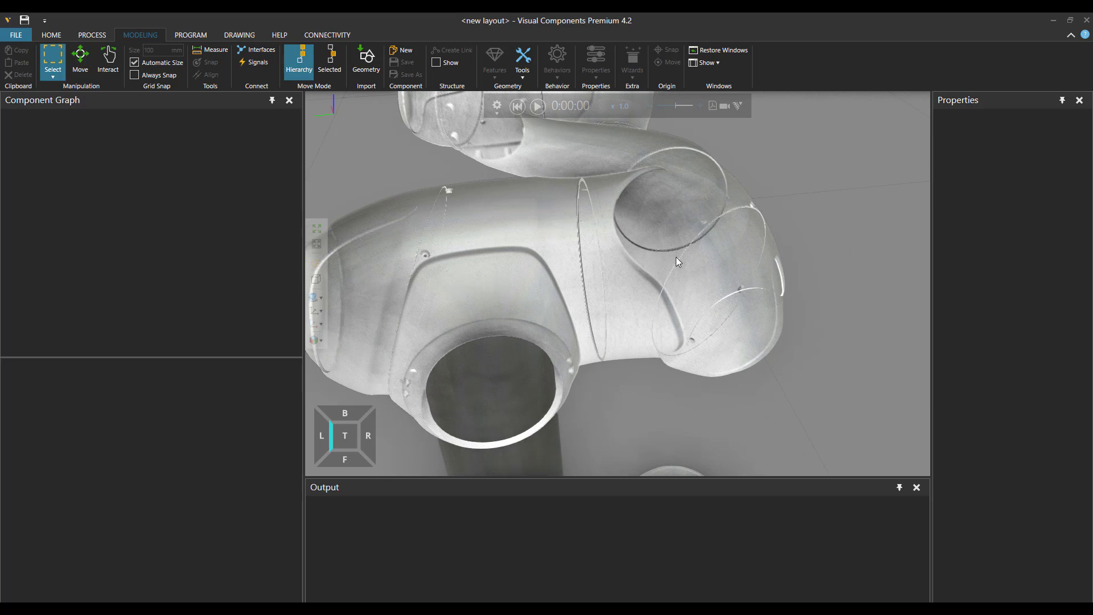
pyautogui.click(649, 262)
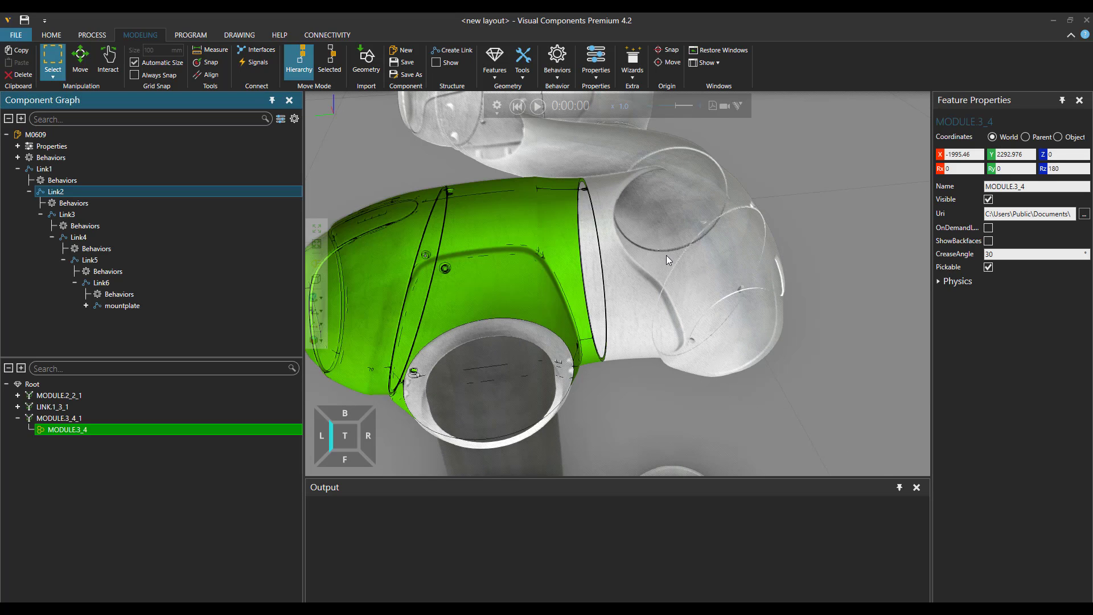
pyautogui.click(876, 295)
# Select all ten geometry features of the robot arm together and invert them at Feature level.
pyautogui.scroll(-10, 794, 374)
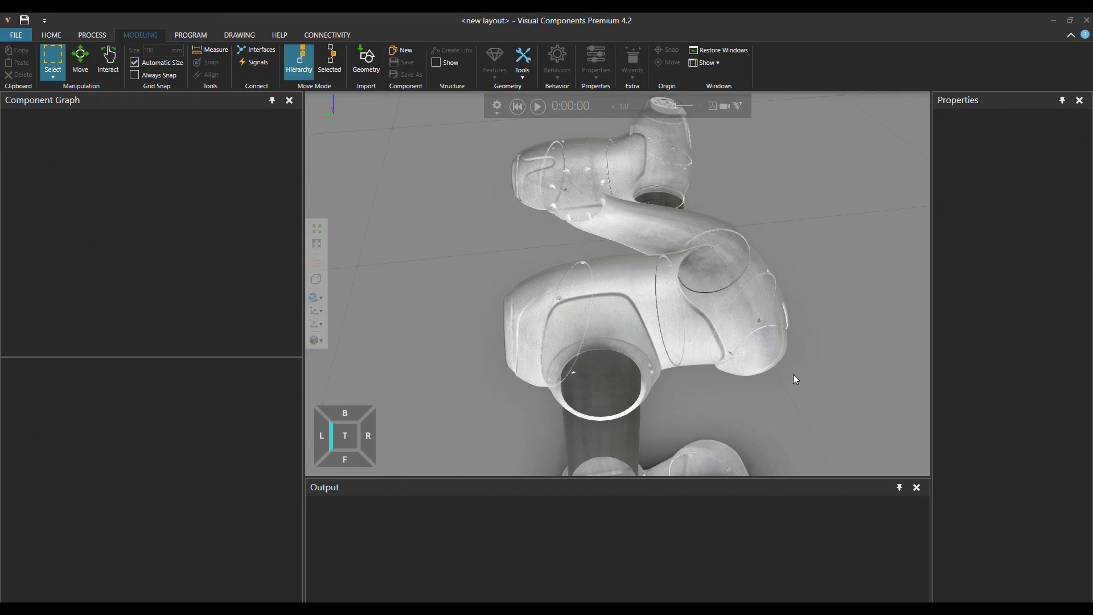
pyautogui.moveTo(720, 393); pyautogui.dragTo(608, 369, button='middle')
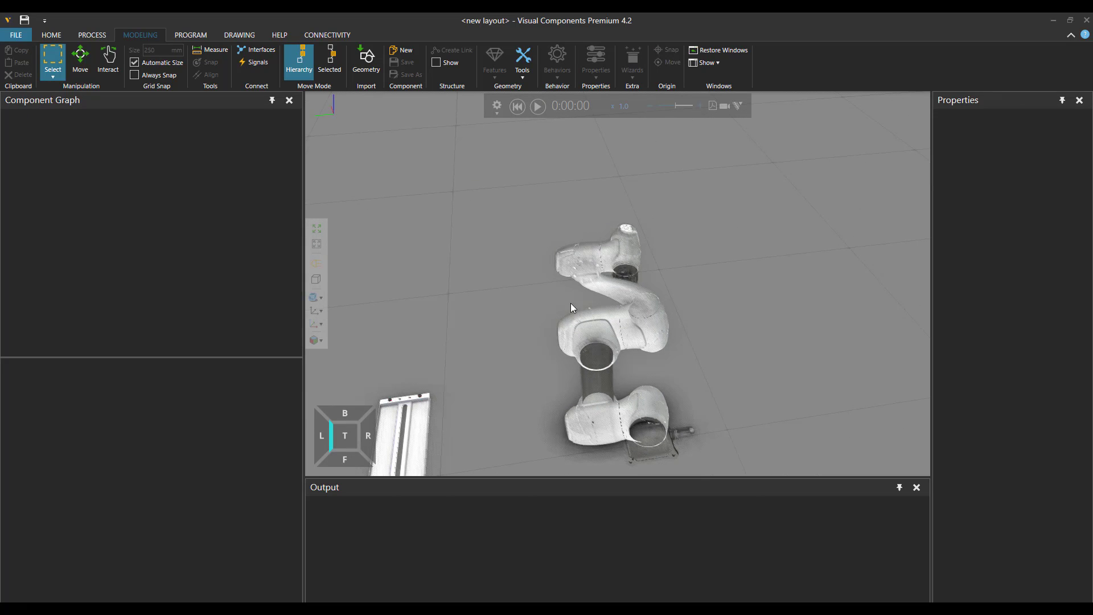
pyautogui.moveTo(535, 235); pyautogui.dragTo(759, 471)
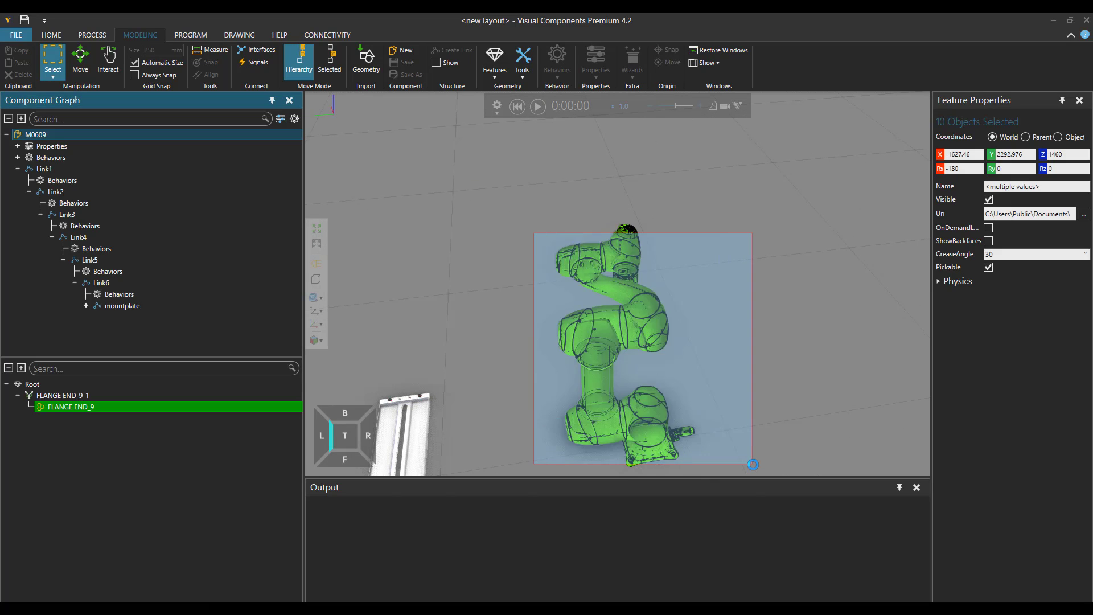
pyautogui.click(524, 62)
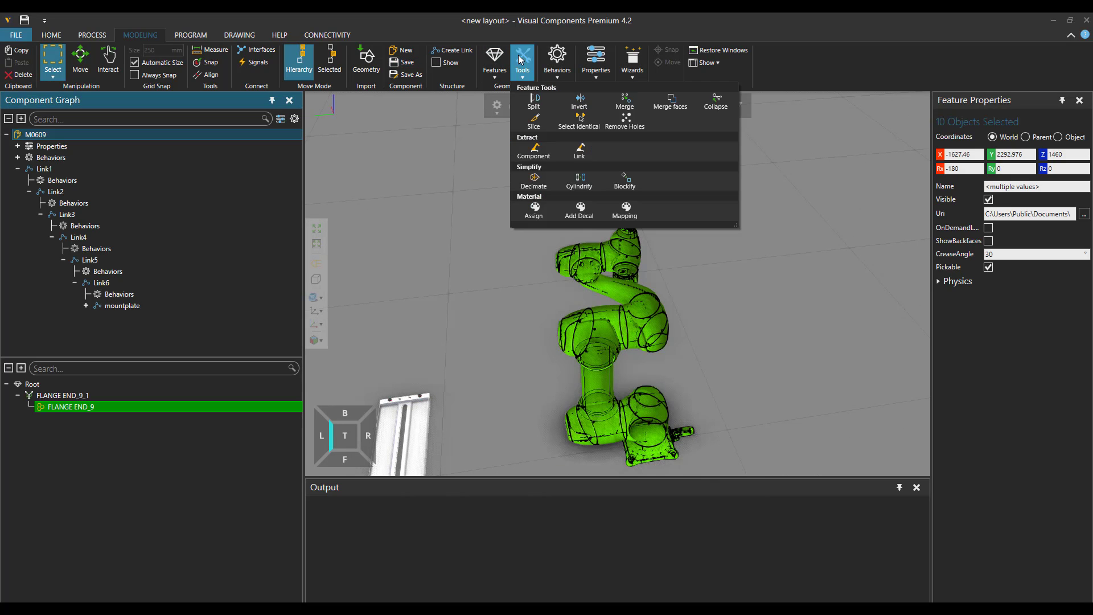
pyautogui.click(580, 103)
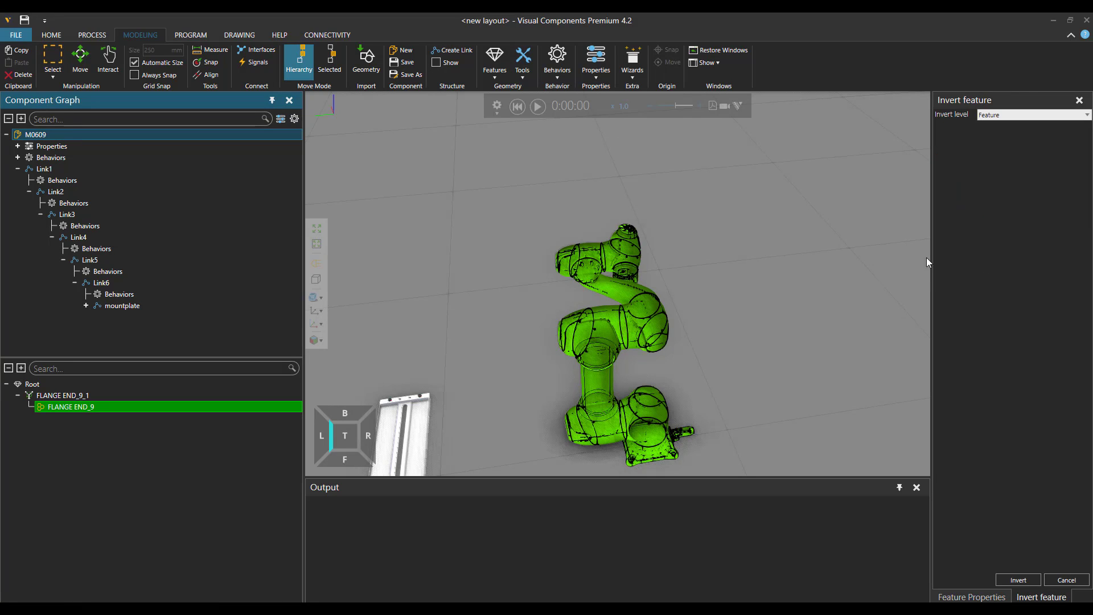
pyautogui.click(1038, 581)
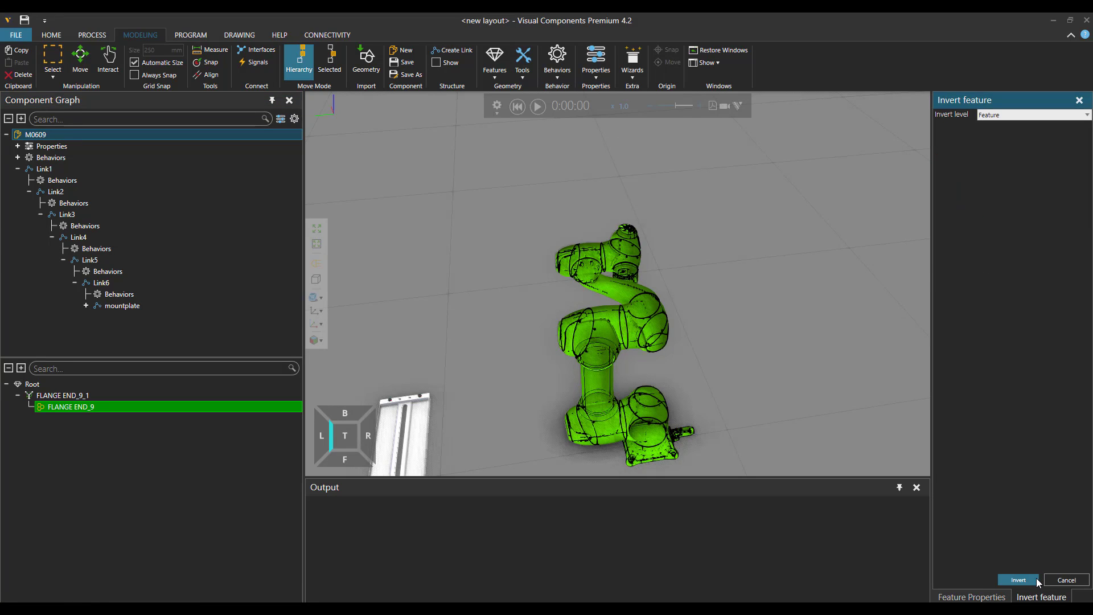
# Deselect the inverted robot arm and inspect the shading of its joints, column and base from above and from the side.
pyautogui.scroll(5, 596, 372)
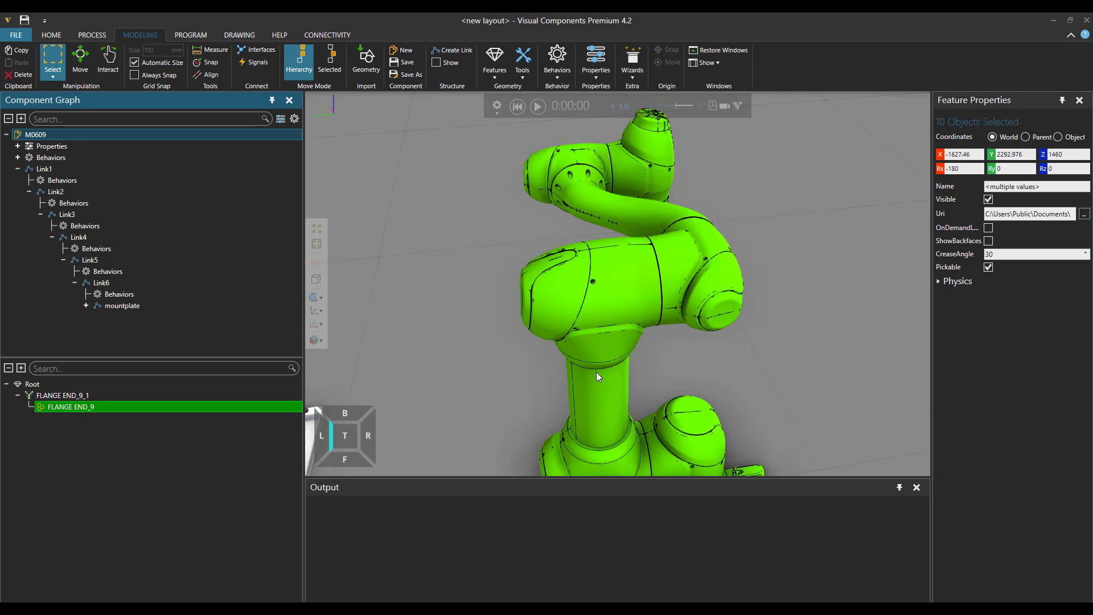
pyautogui.moveTo(561, 344); pyautogui.dragTo(532, 302, button='middle')
pyautogui.click(768, 317)
pyautogui.moveTo(766, 317); pyautogui.dragTo(768, 323, button='middle')
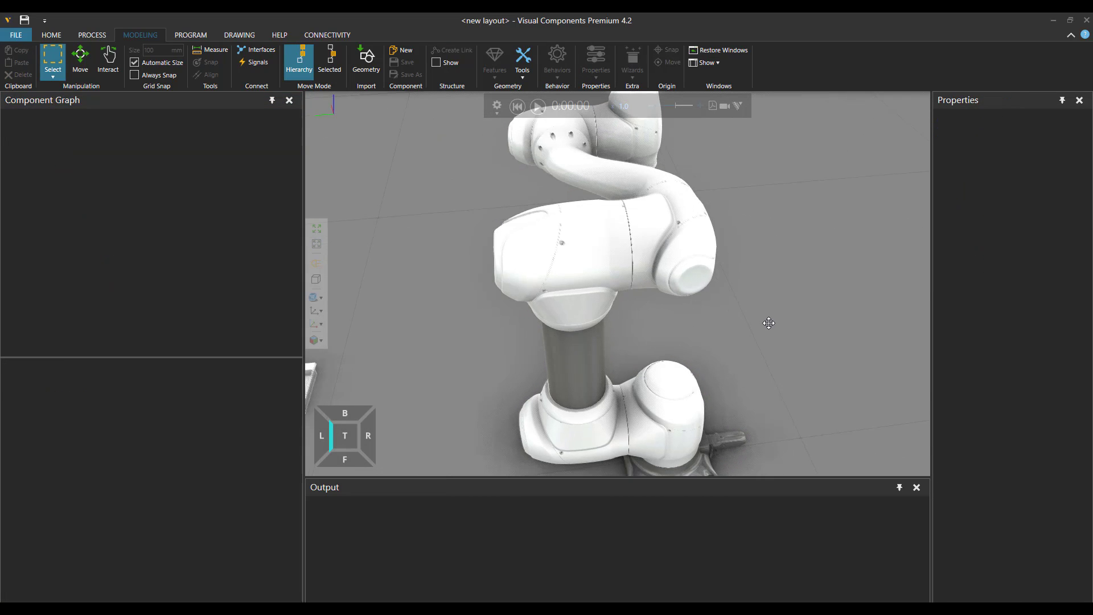
pyautogui.moveTo(769, 323); pyautogui.dragTo(763, 315, button='right')
pyautogui.moveTo(711, 291); pyautogui.dragTo(667, 242, button='middle')
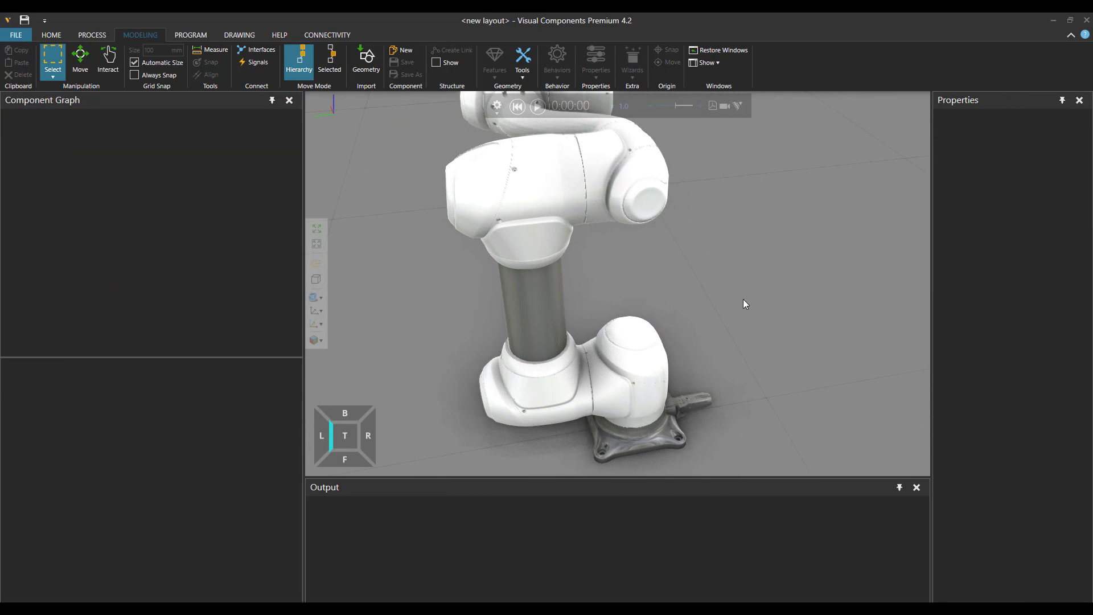
pyautogui.moveTo(743, 299); pyautogui.dragTo(734, 302, button='right')
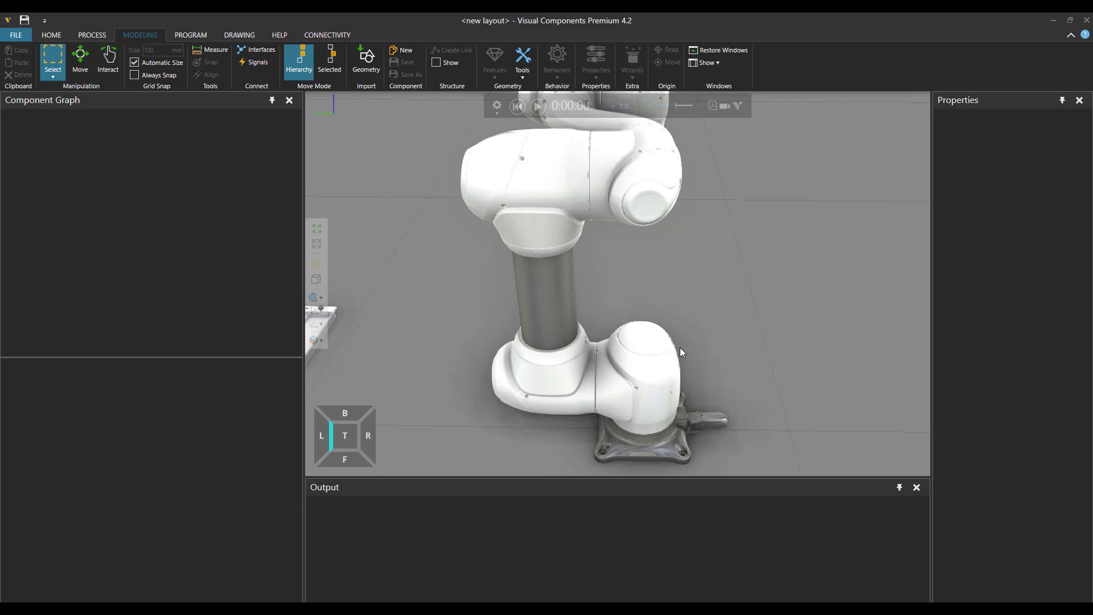
pyautogui.moveTo(683, 352); pyautogui.dragTo(579, 349, button='right')
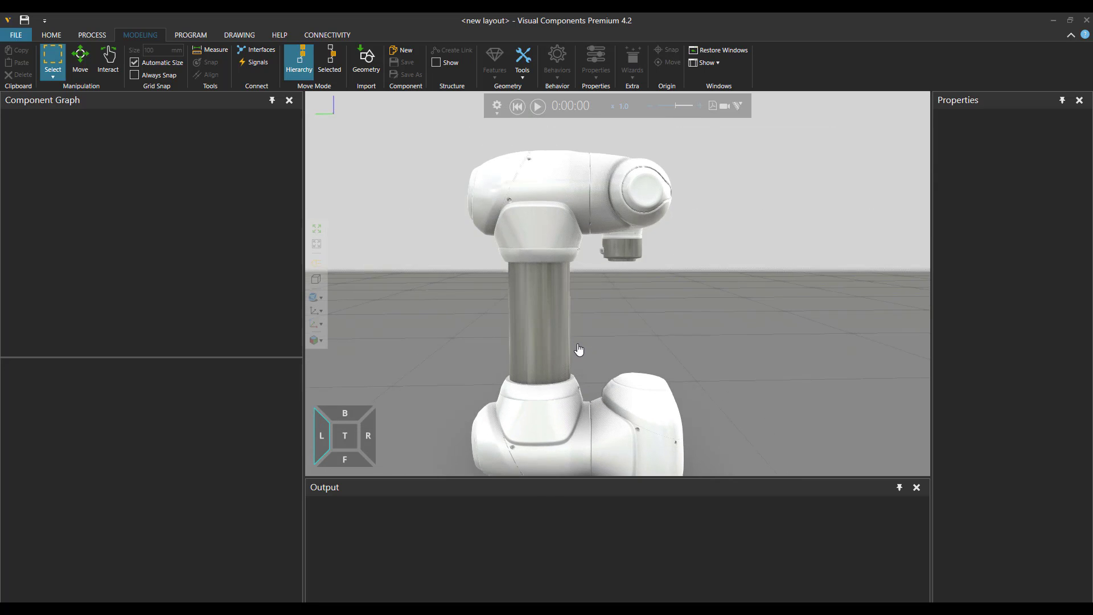
pyautogui.moveTo(577, 345); pyautogui.dragTo(580, 281, button='middle')
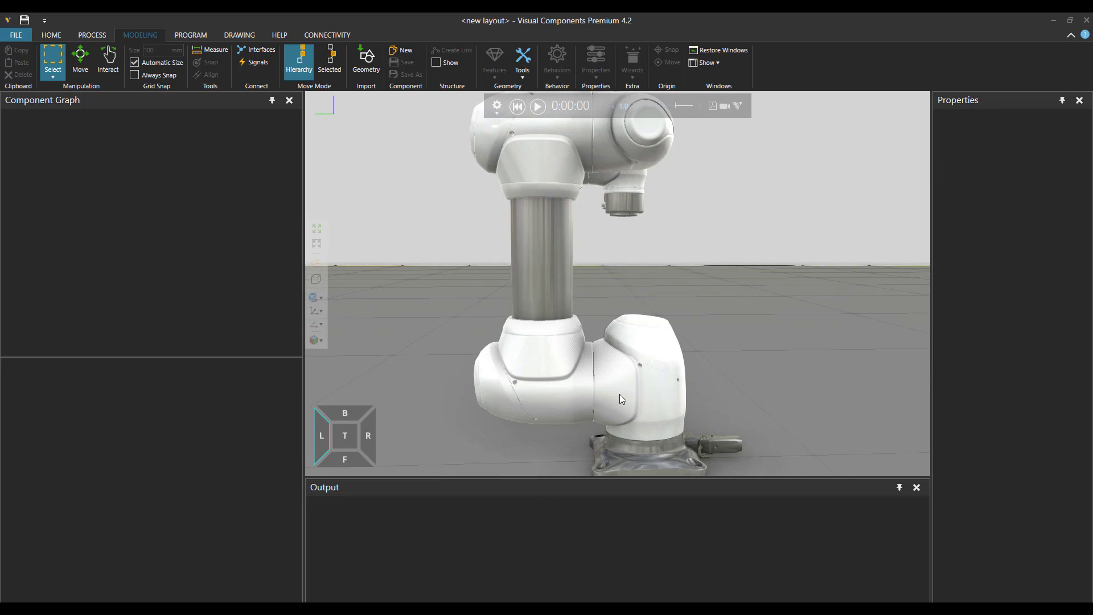
# Set the M0609 robot's Backface Mode back to On and check the arm with nothing selected.
pyautogui.click(619, 394)
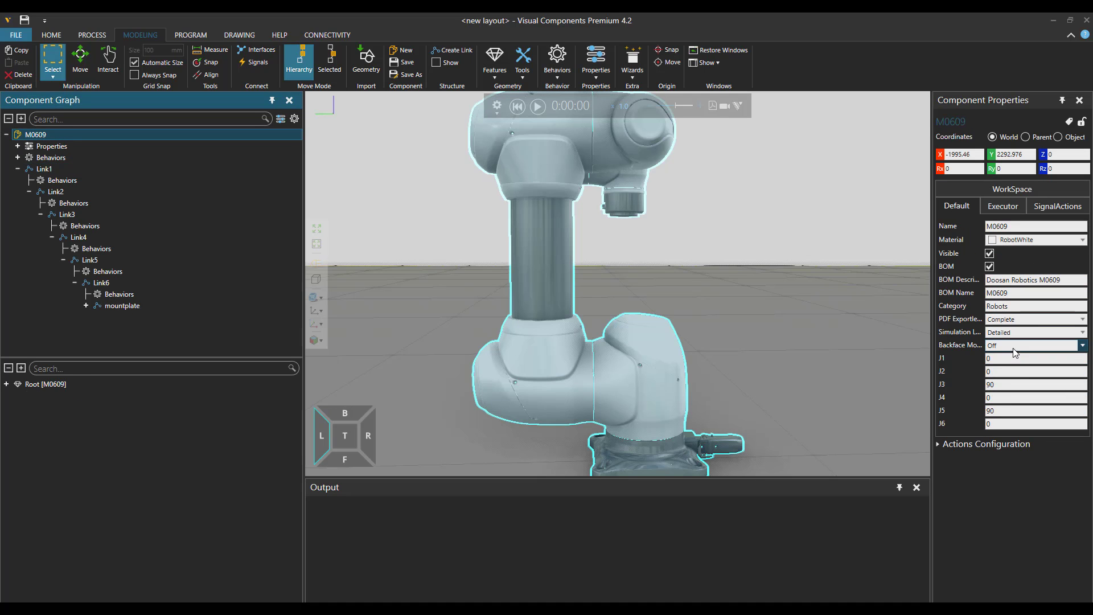
pyautogui.click(1013, 347)
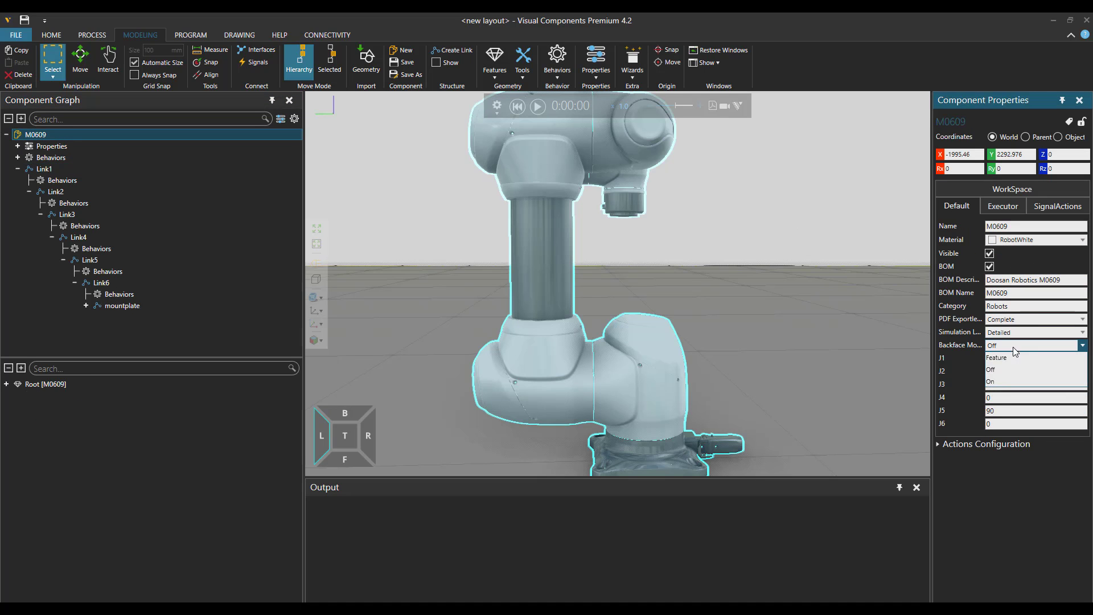
pyautogui.click(1011, 381)
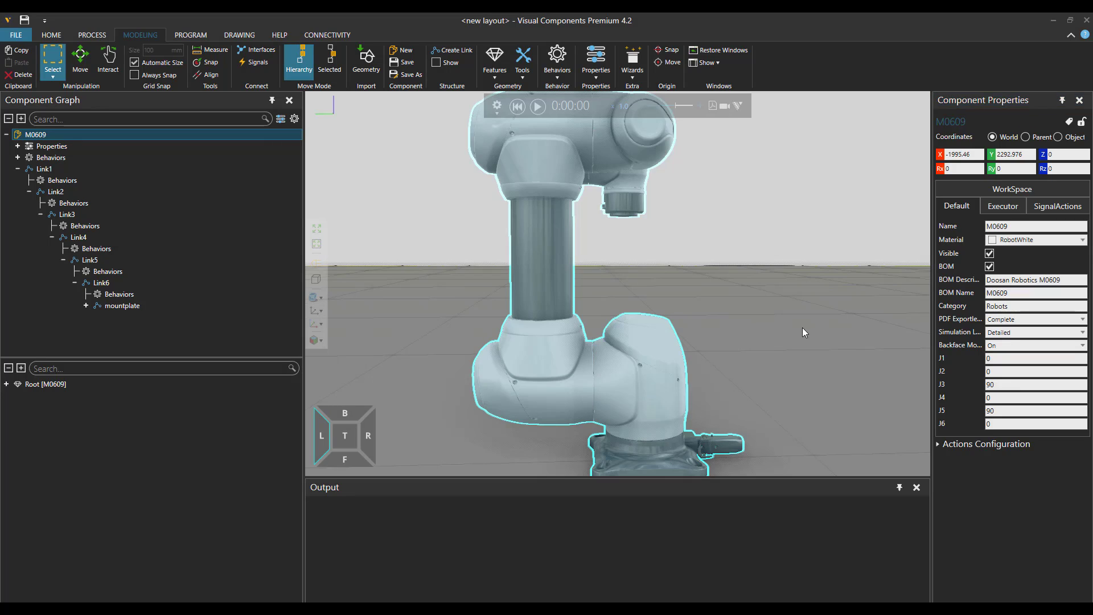
pyautogui.click(801, 327)
pyautogui.scroll(-2, 802, 327)
pyautogui.moveTo(802, 327); pyautogui.dragTo(793, 333, button='right')
pyautogui.moveTo(843, 364); pyautogui.dragTo(840, 393, button='right')
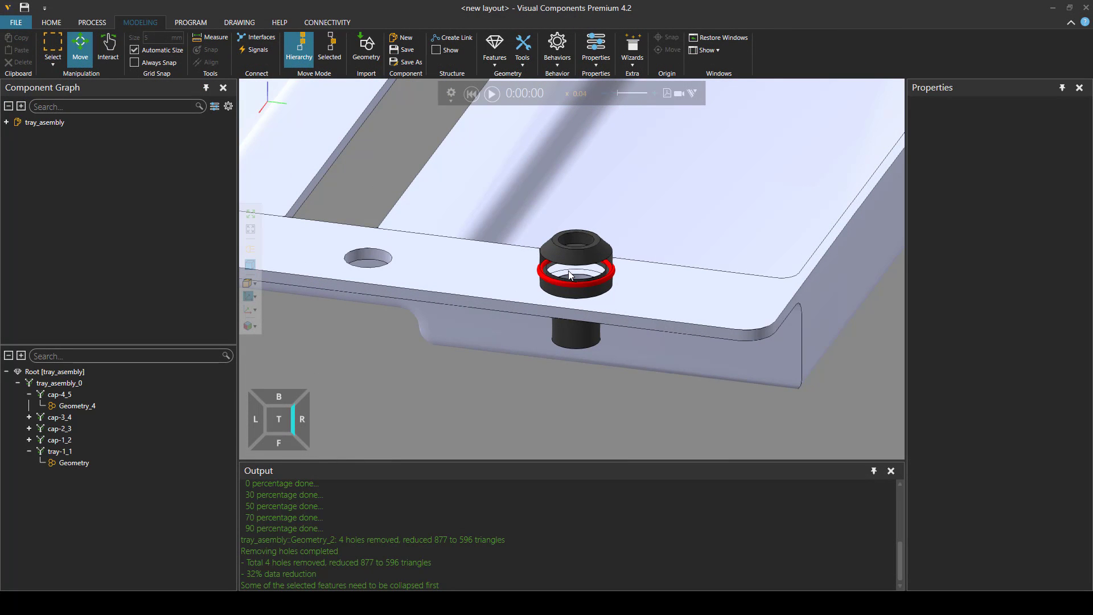
# Select the tray's geometry feature, look over the whole tray assembly, and expand its component node to examine the structure.
pyautogui.moveTo(568, 271)
pyautogui.mouseDown(button='right')
pyautogui.moveTo(568, 258)
pyautogui.moveTo(561, 278)
pyautogui.moveTo(590, 267)
pyautogui.mouseUp(button='right')
pyautogui.click(523, 48)
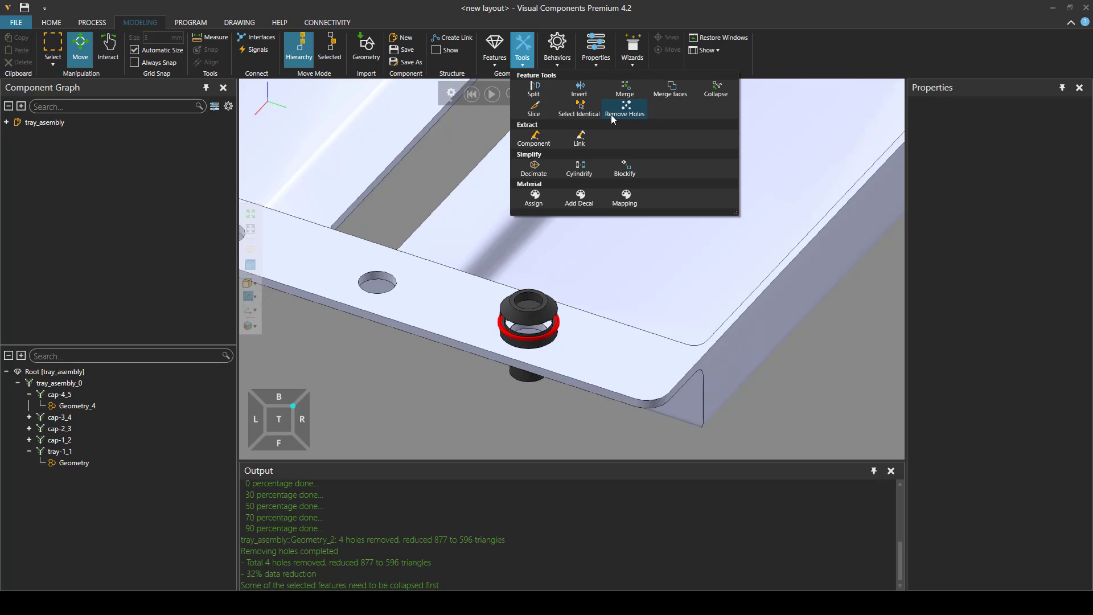
pyautogui.click(524, 63)
pyautogui.click(528, 246)
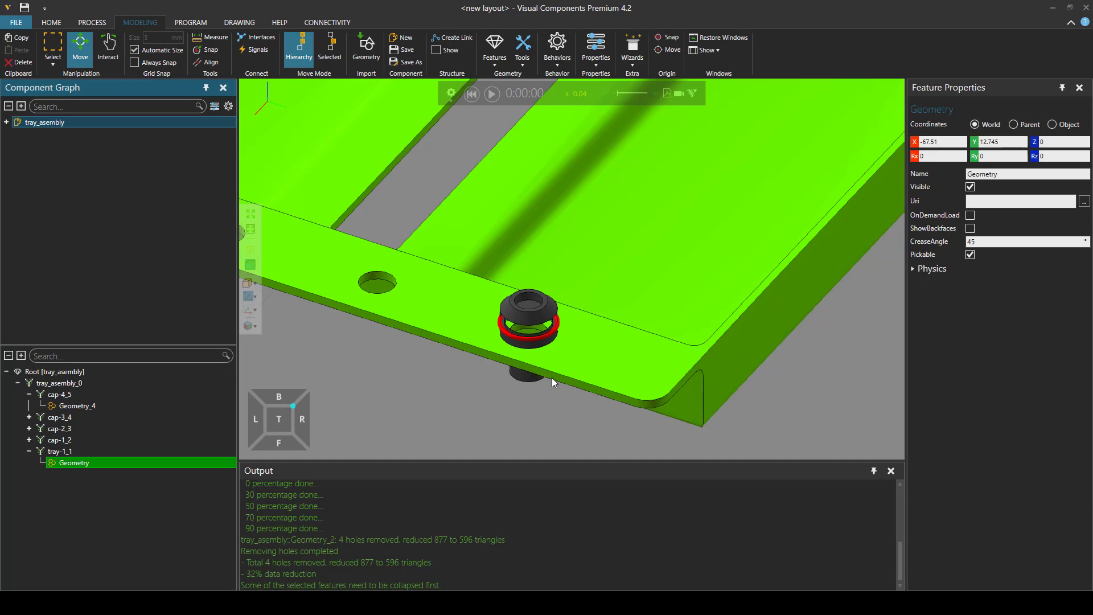
pyautogui.moveTo(478, 310); pyautogui.dragTo(495, 306, button='right')
pyautogui.scroll(-5, 532, 306)
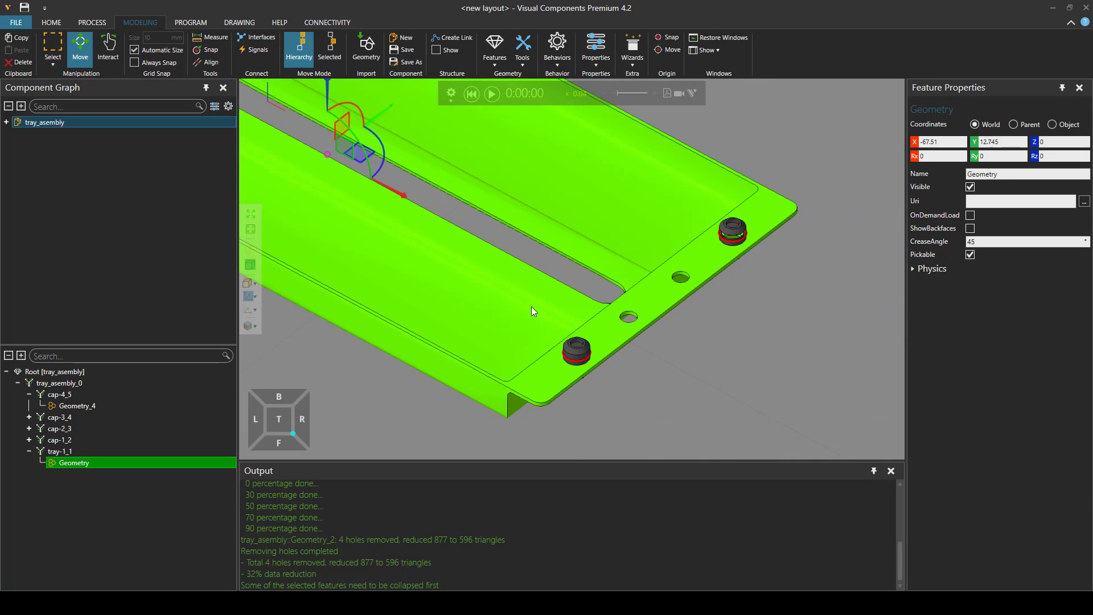
pyautogui.moveTo(531, 306); pyautogui.dragTo(464, 263, button='right')
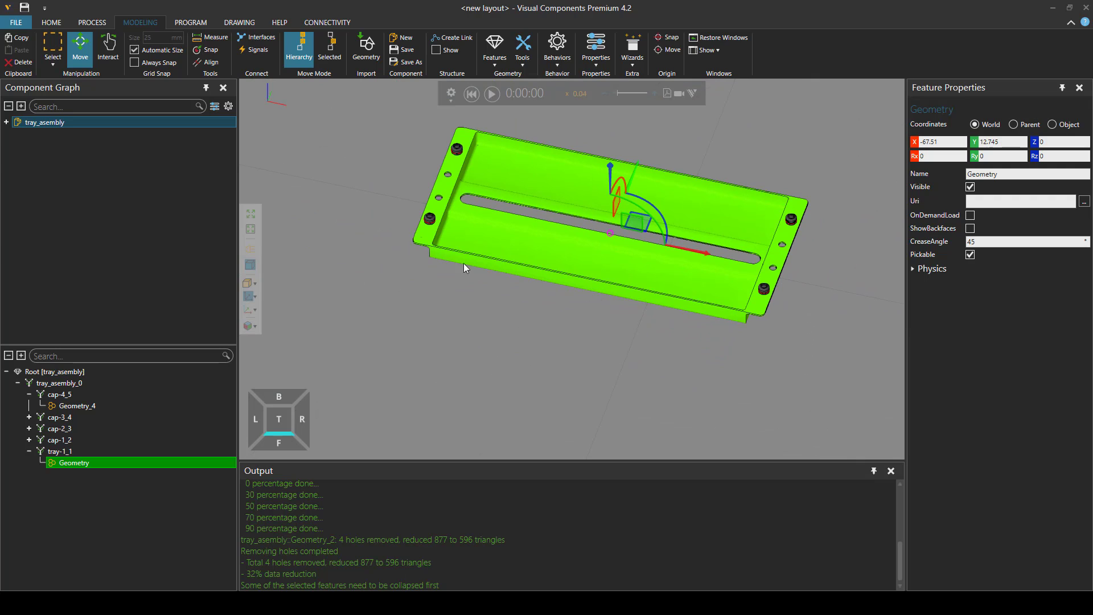
pyautogui.click(6, 122)
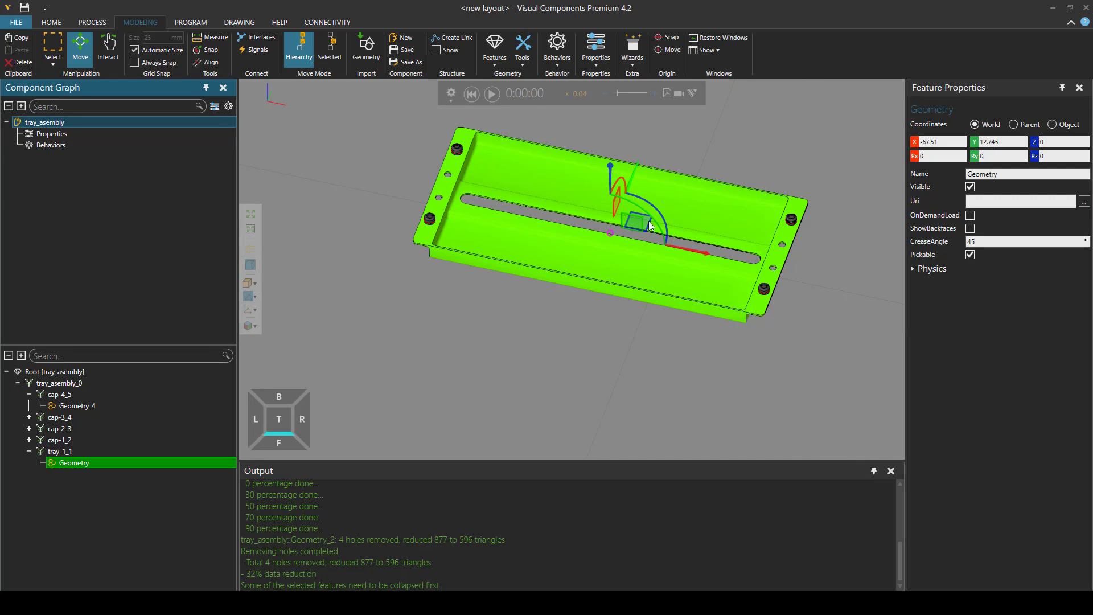
# Start a new layout without saving the current one and import tray_asembly.SLDASM from the SOLIDWORKS Assembly Document folder in Downloads.
pyautogui.hotkey('ctrl', 'n')
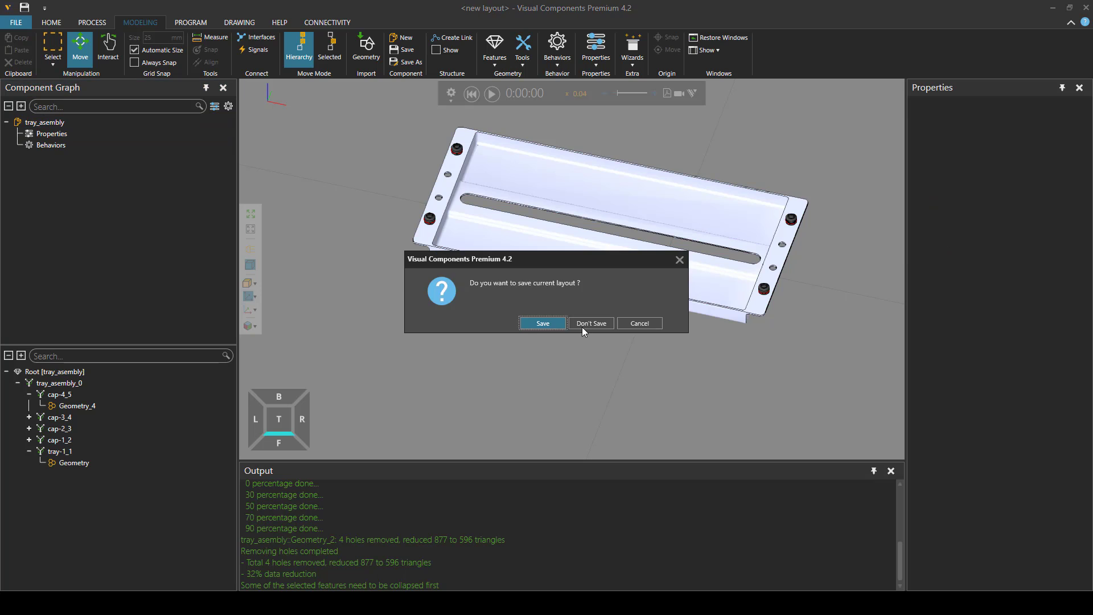
pyautogui.click(583, 323)
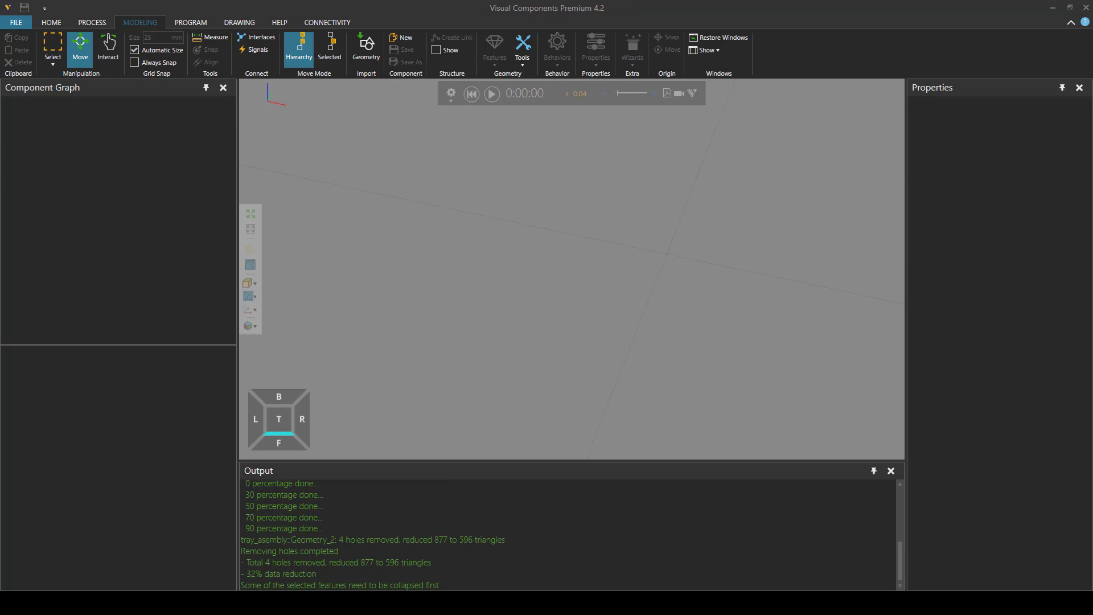
pyautogui.click(248, 572)
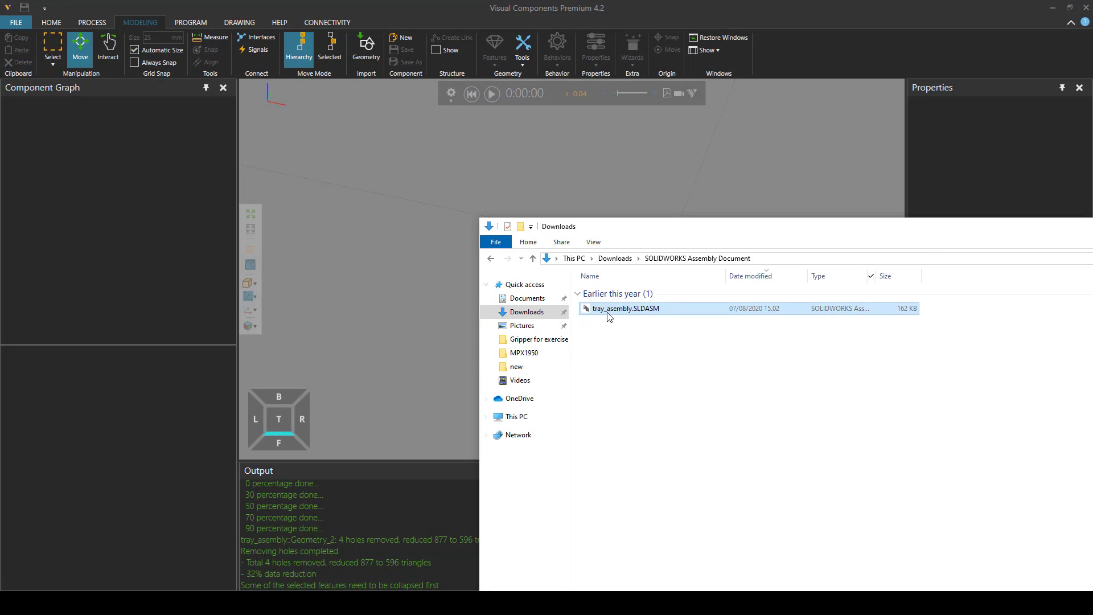
pyautogui.moveTo(607, 310); pyautogui.dragTo(416, 260)
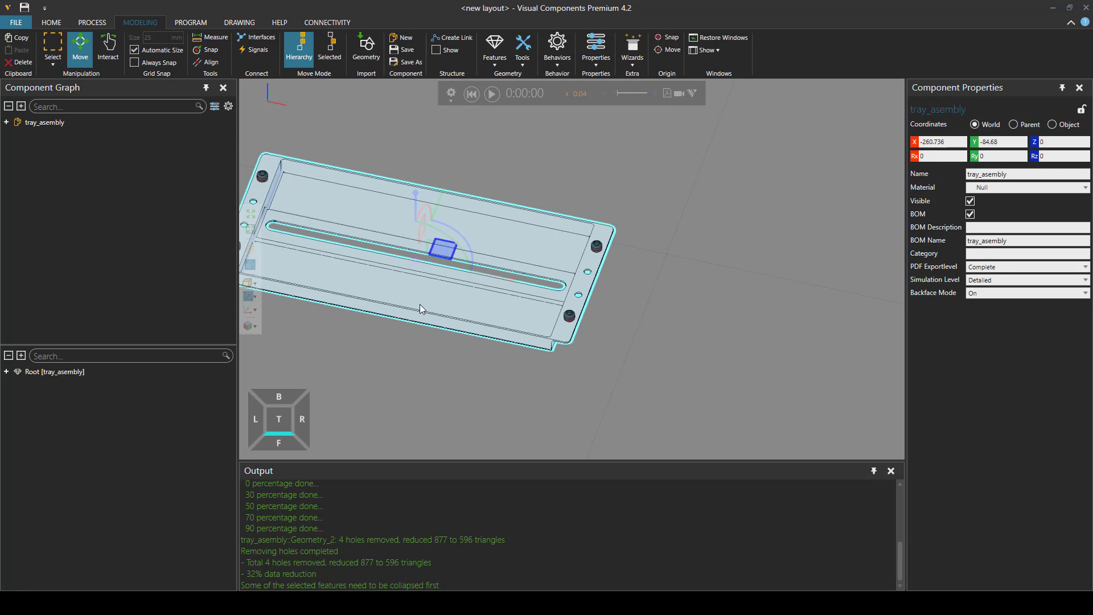
pyautogui.scroll(2, 455, 261)
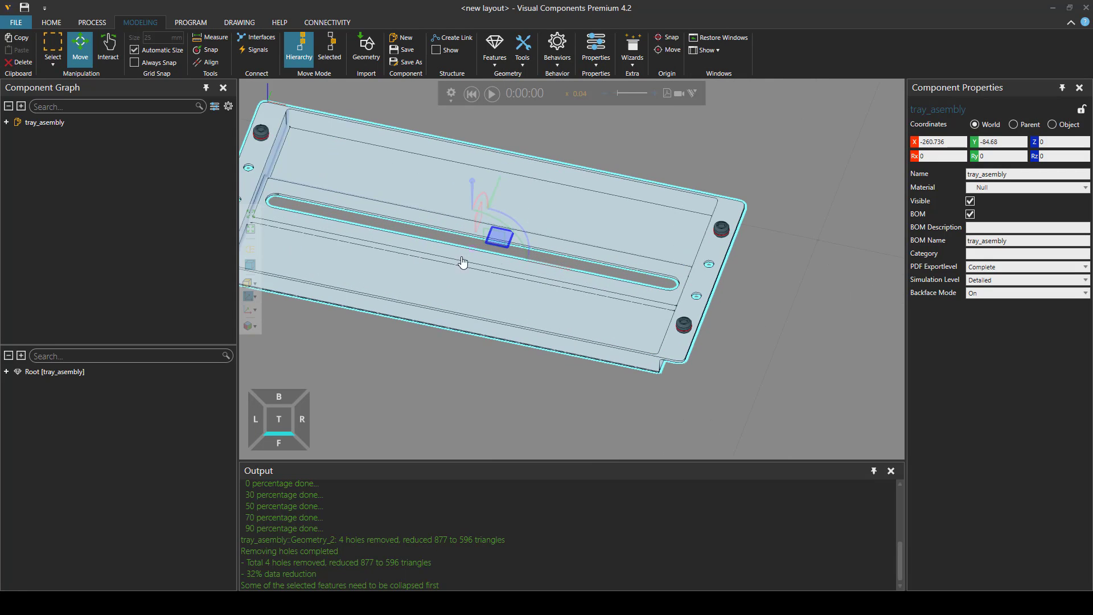
pyautogui.moveTo(463, 263); pyautogui.dragTo(550, 250, button='right')
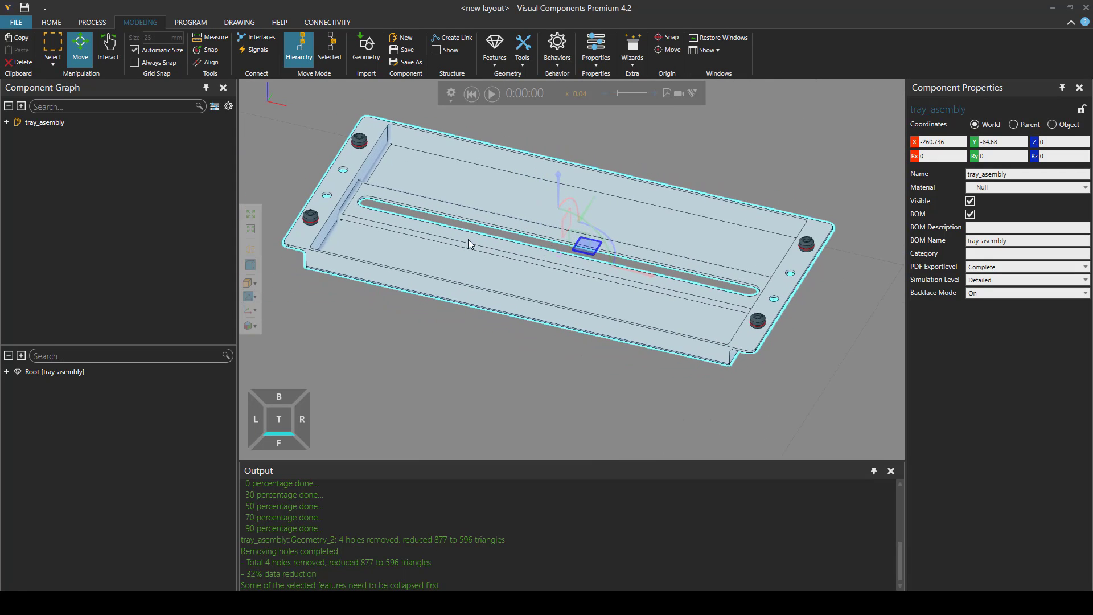
pyautogui.moveTo(468, 239); pyautogui.dragTo(504, 257, button='right')
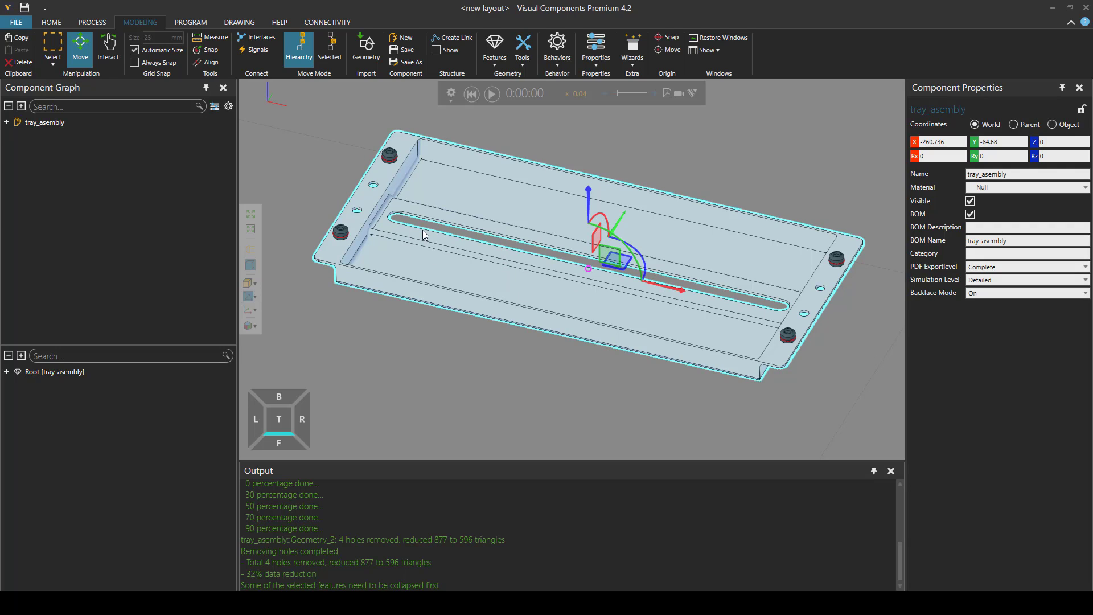
# Add a Real property named L with value 300 to the tray_asembly component.
pyautogui.click(6, 123)
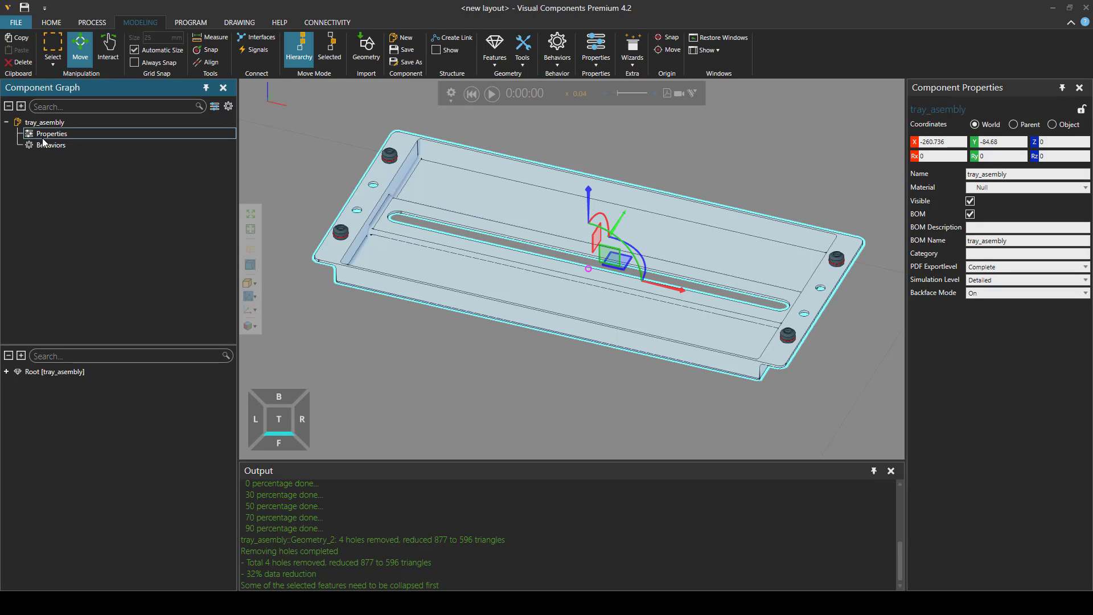
pyautogui.click(596, 50)
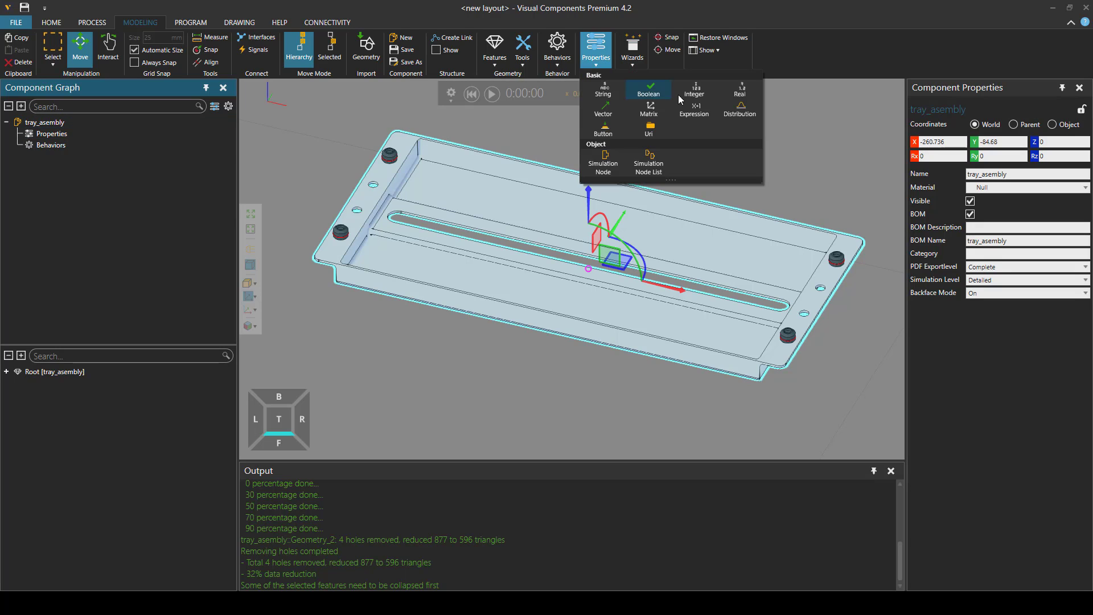
pyautogui.click(739, 91)
pyautogui.moveTo(1004, 107); pyautogui.dragTo(901, 107)
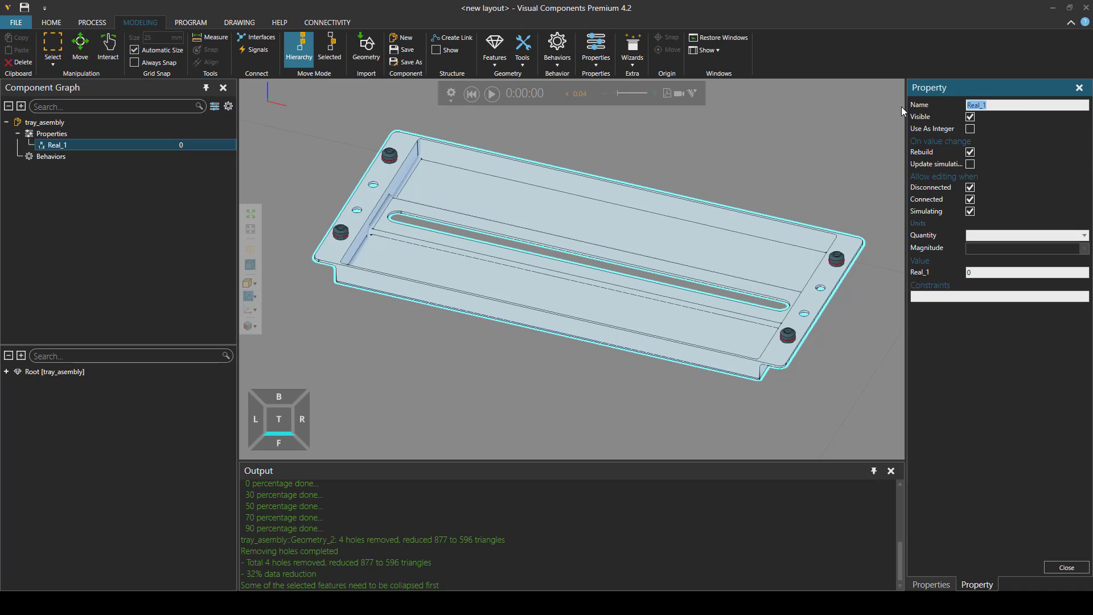
pyautogui.write('L')
pyautogui.click(992, 271)
pyautogui.write('300')
pyautogui.press('Return')
# Measure the tray's overall length between the outer edges of its two end flanges.
pyautogui.click(212, 37)
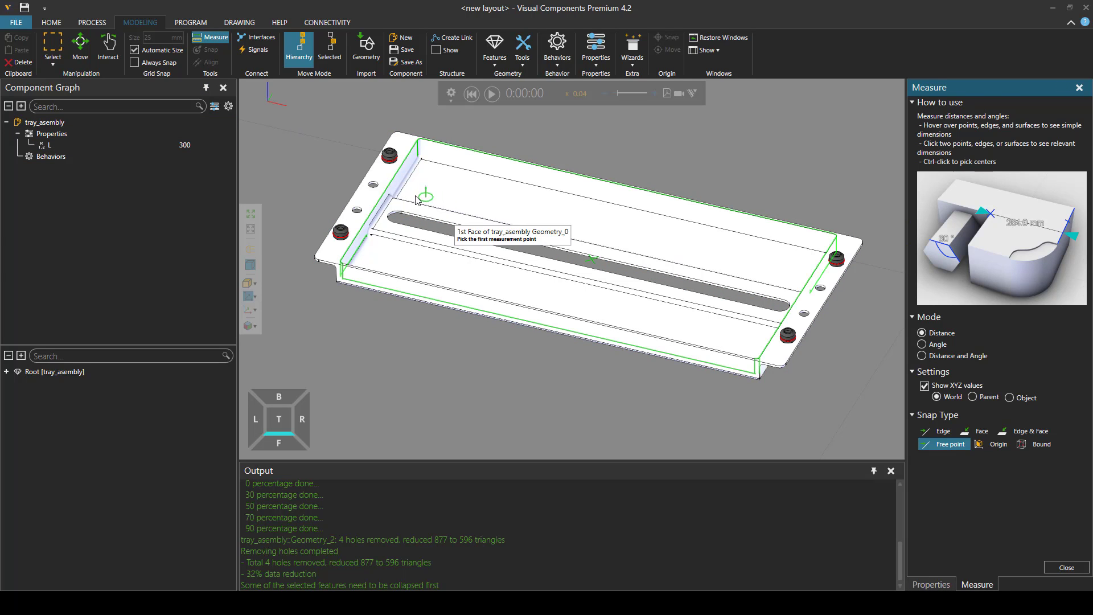
pyautogui.click(355, 191)
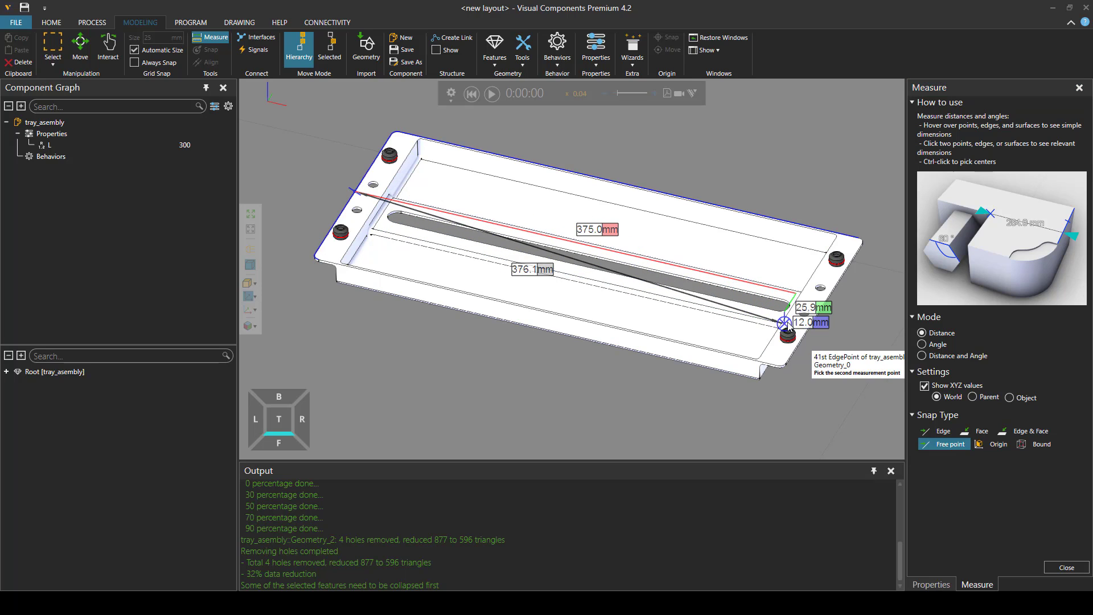
pyautogui.click(809, 328)
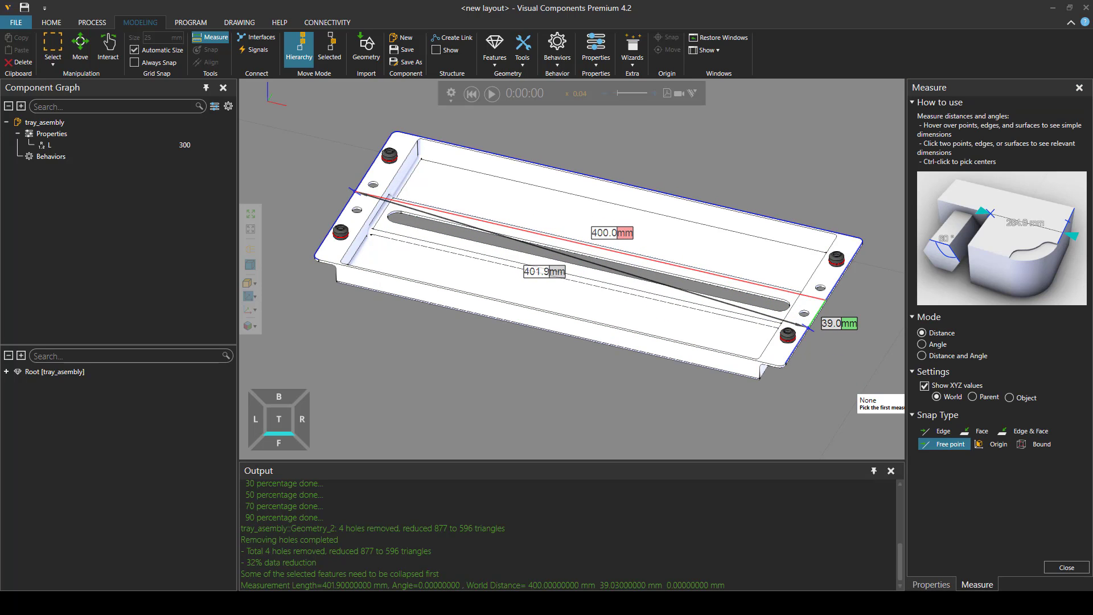
pyautogui.click(1069, 568)
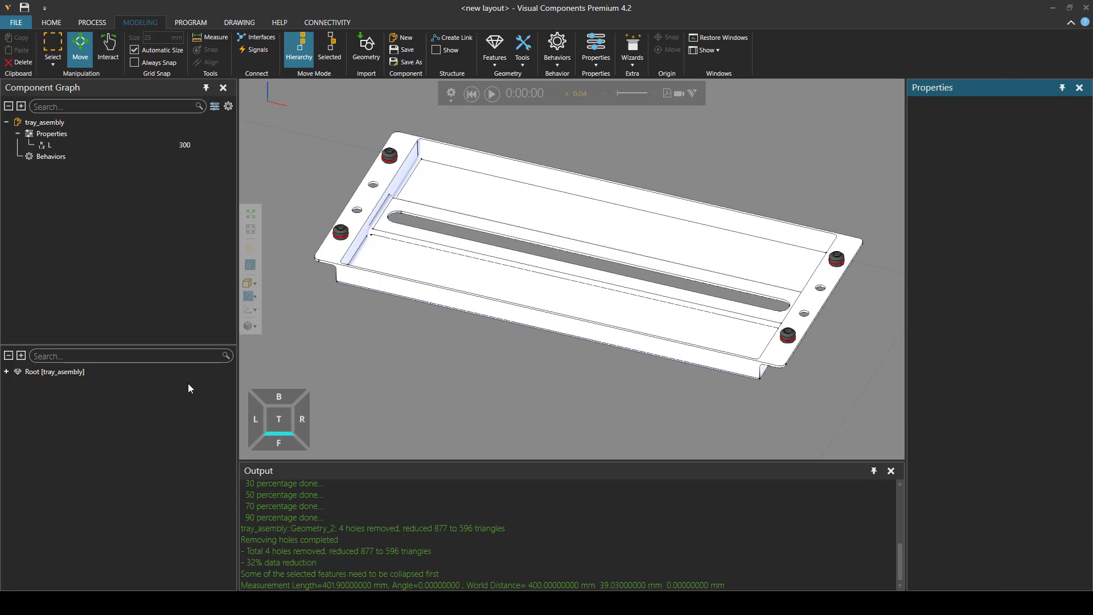
# Expand the tray's root node and group the tray_asembly_0 feature under a new transform.
pyautogui.click(6, 371)
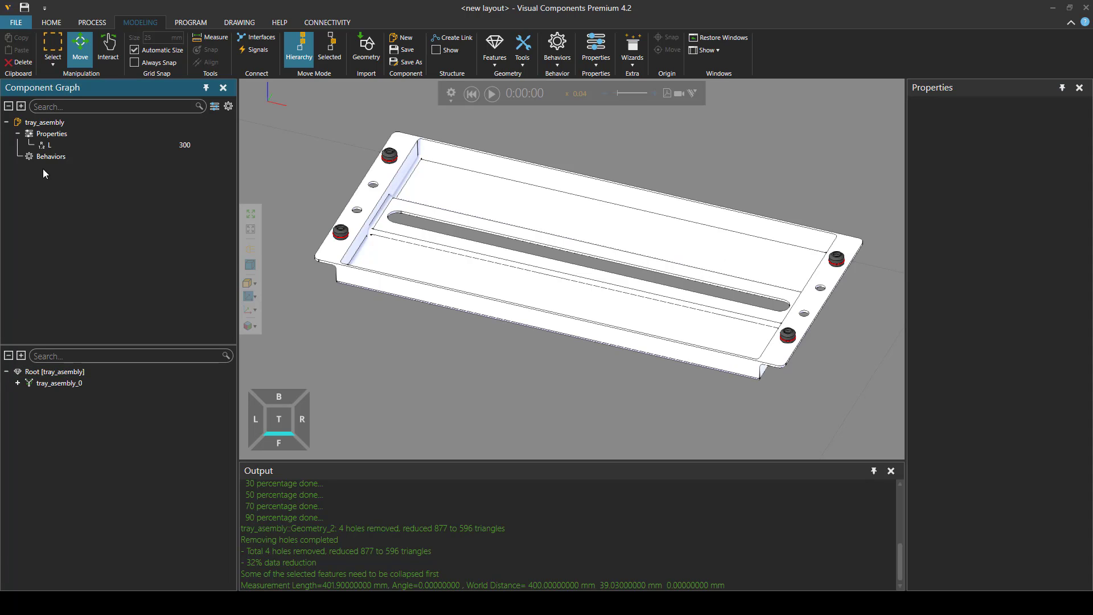
pyautogui.click(47, 145)
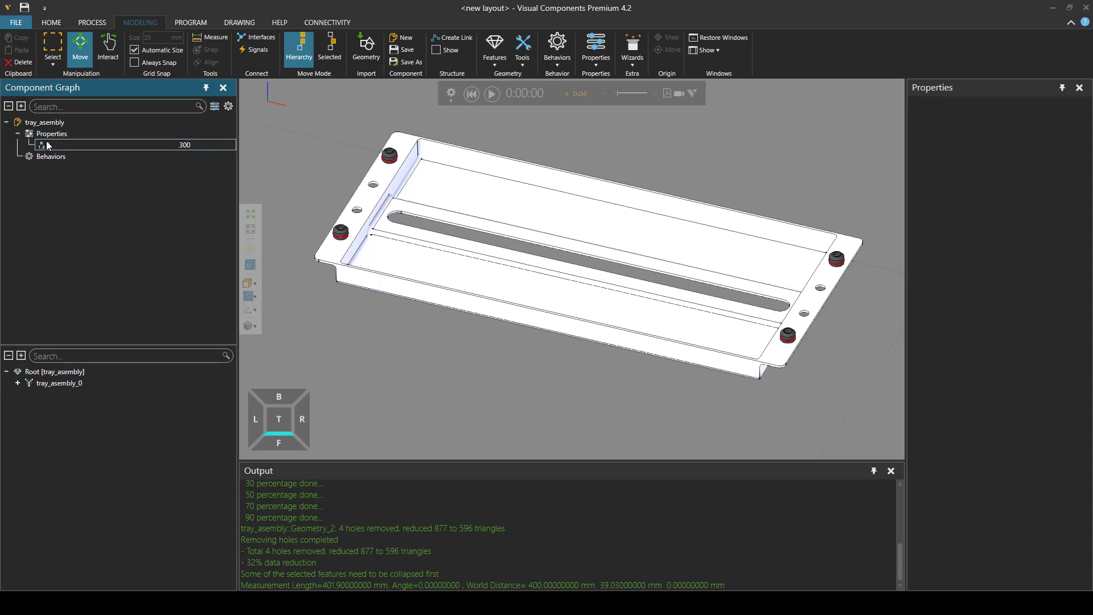
pyautogui.rightClick(36, 384)
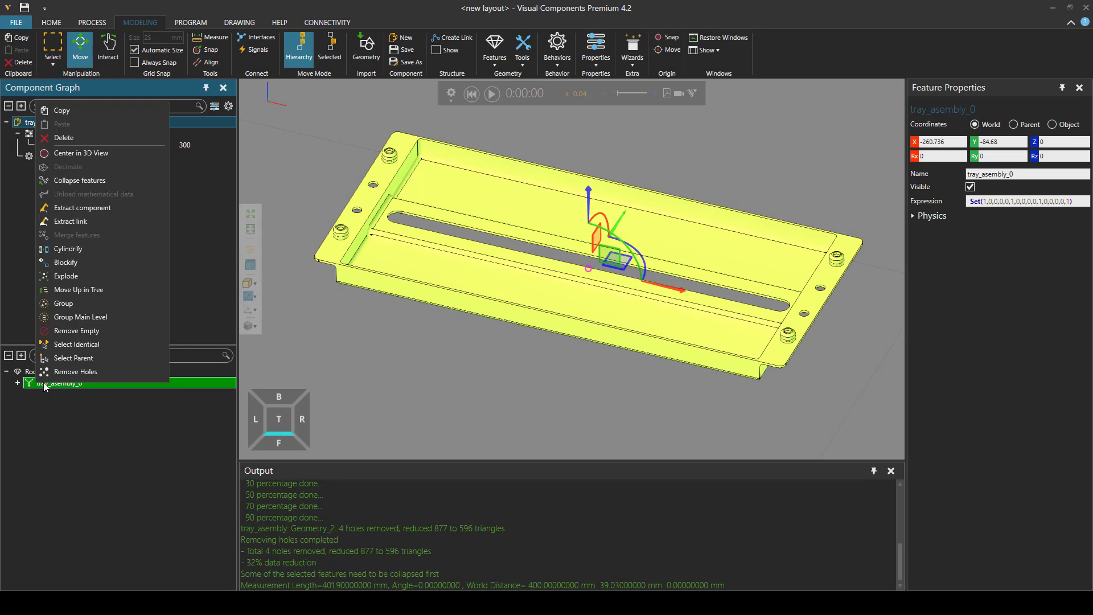
pyautogui.click(68, 305)
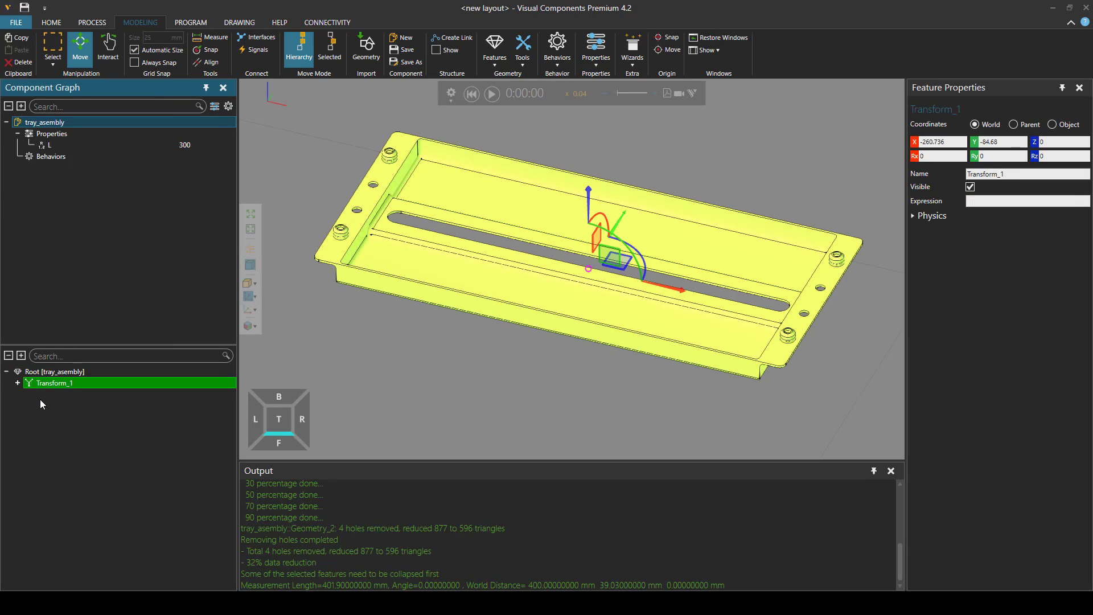
# Set the new transform's expression to Sx(L/400) to scale the tray along X by the L property.
pyautogui.click(1031, 201)
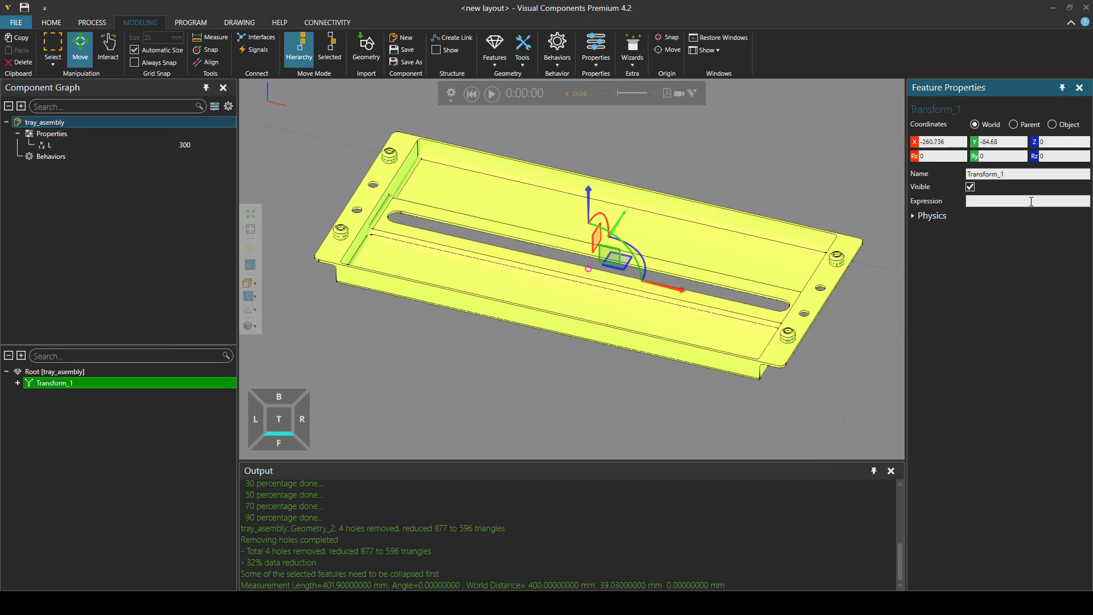
pyautogui.write('Sx(L/400)')
pyautogui.press('Return')
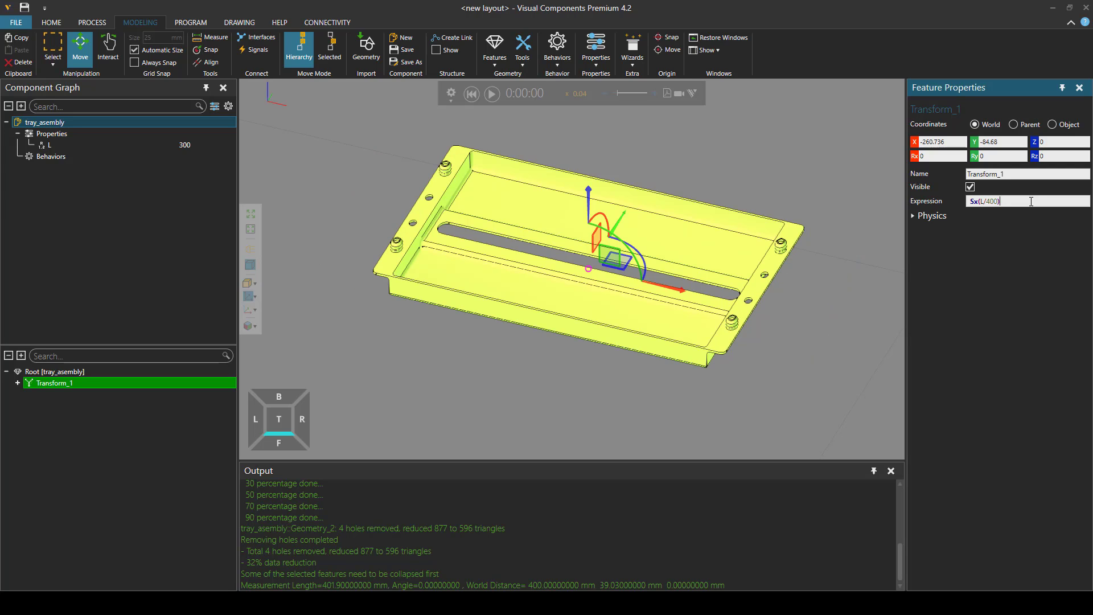
# Measure the scaled tray's length between its end edges and examine the shape of its end holes, slot and caps.
pyautogui.click(210, 37)
pyautogui.click(414, 204)
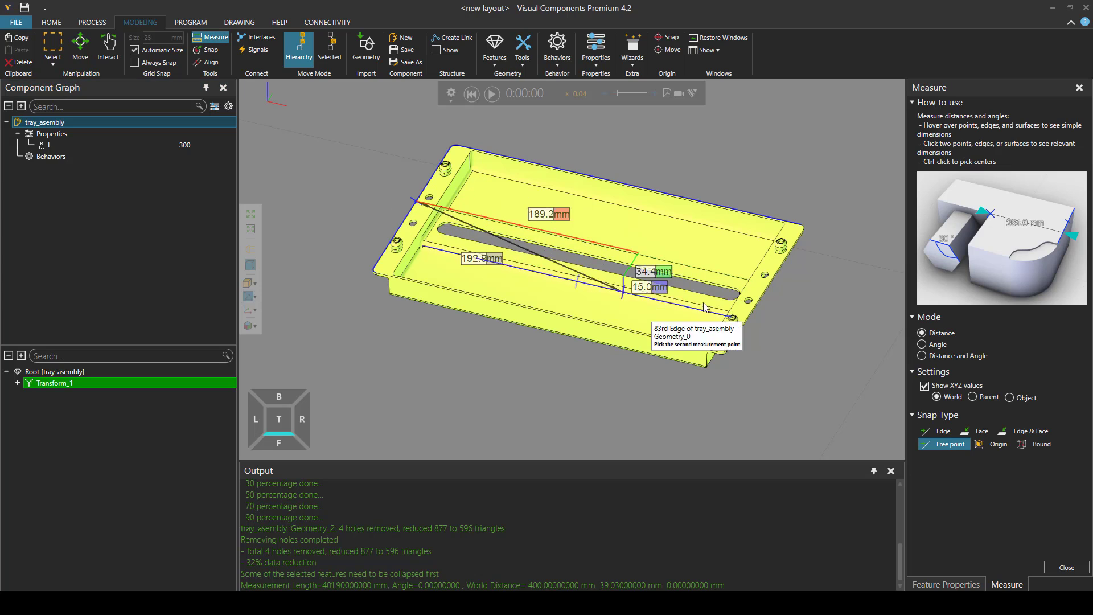
pyautogui.click(753, 312)
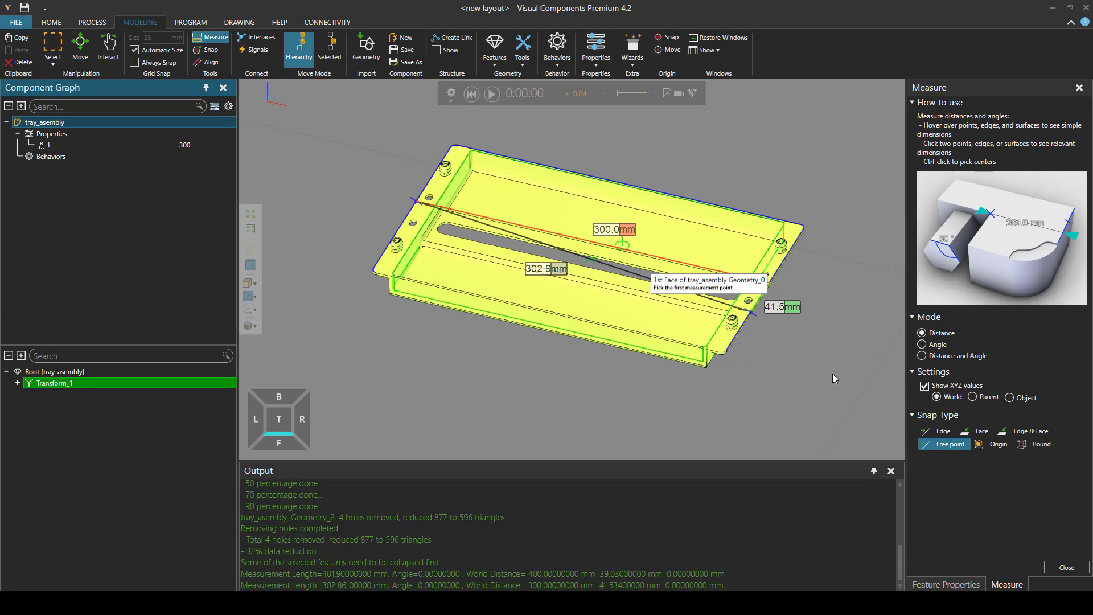
pyautogui.click(1082, 564)
pyautogui.moveTo(762, 348); pyautogui.dragTo(630, 361, button='right')
pyautogui.scroll(5, 629, 361)
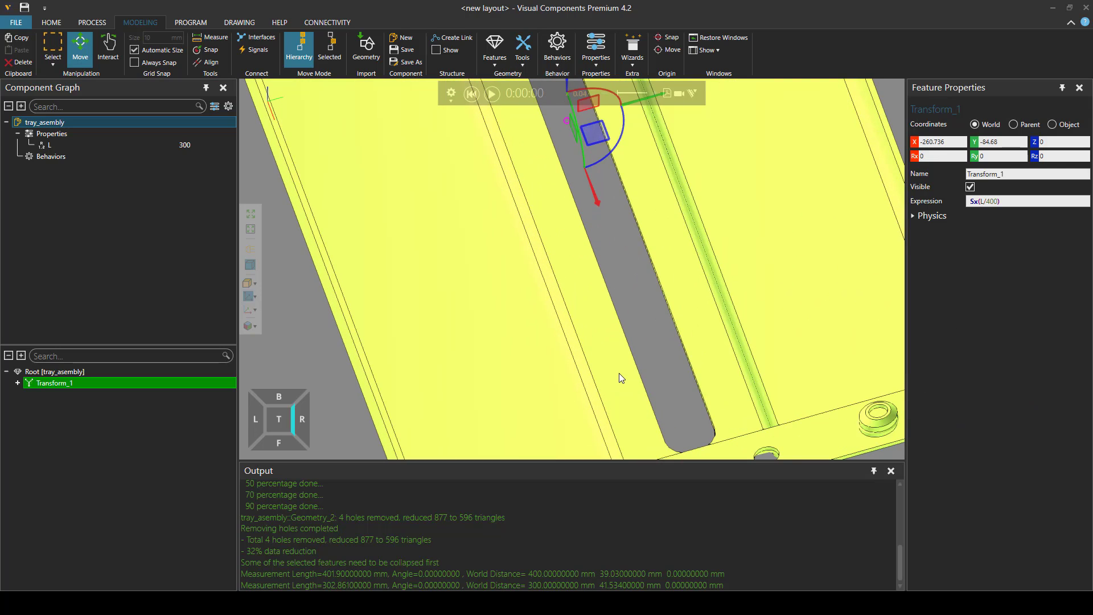
pyautogui.moveTo(575, 340)
pyautogui.mouseDown(button='right')
pyautogui.moveTo(513, 263)
pyautogui.moveTo(489, 196)
pyautogui.moveTo(557, 336)
pyautogui.mouseUp(button='right')
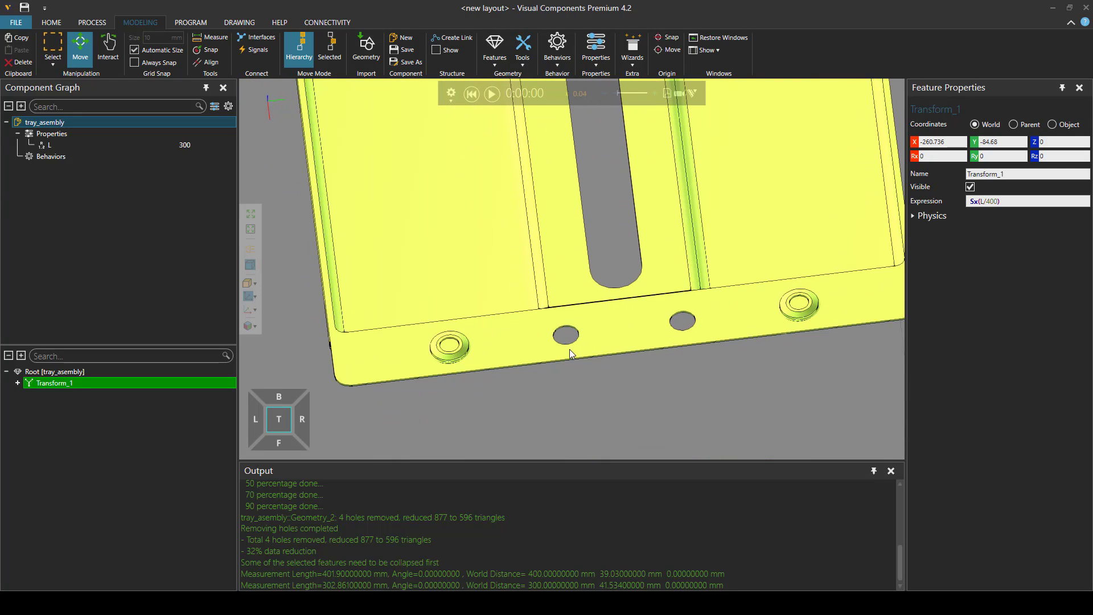
pyautogui.moveTo(571, 348); pyautogui.dragTo(614, 331, button='right')
pyautogui.moveTo(524, 319); pyautogui.dragTo(623, 281, button='right')
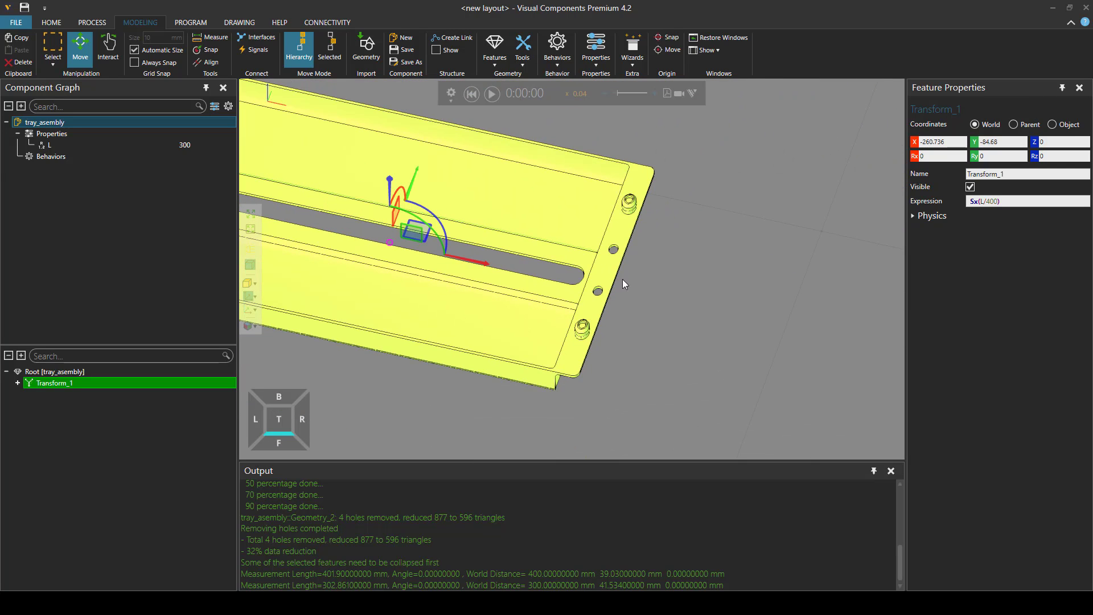
# Clear the scaling expression from the transform and bring the whole tray into view.
pyautogui.click(1027, 204)
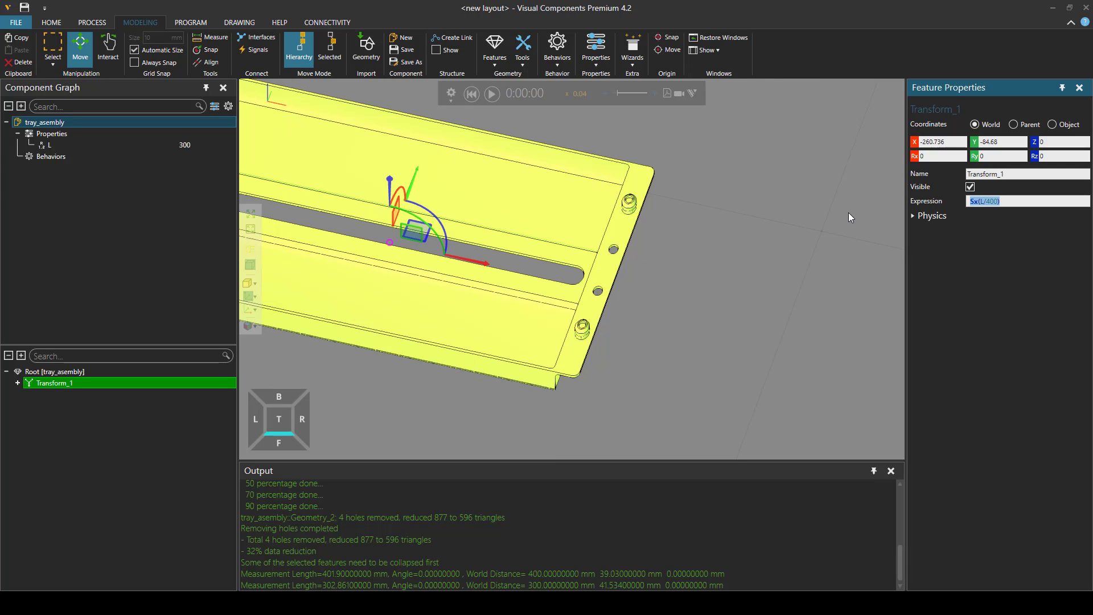
pyautogui.press('Delete')
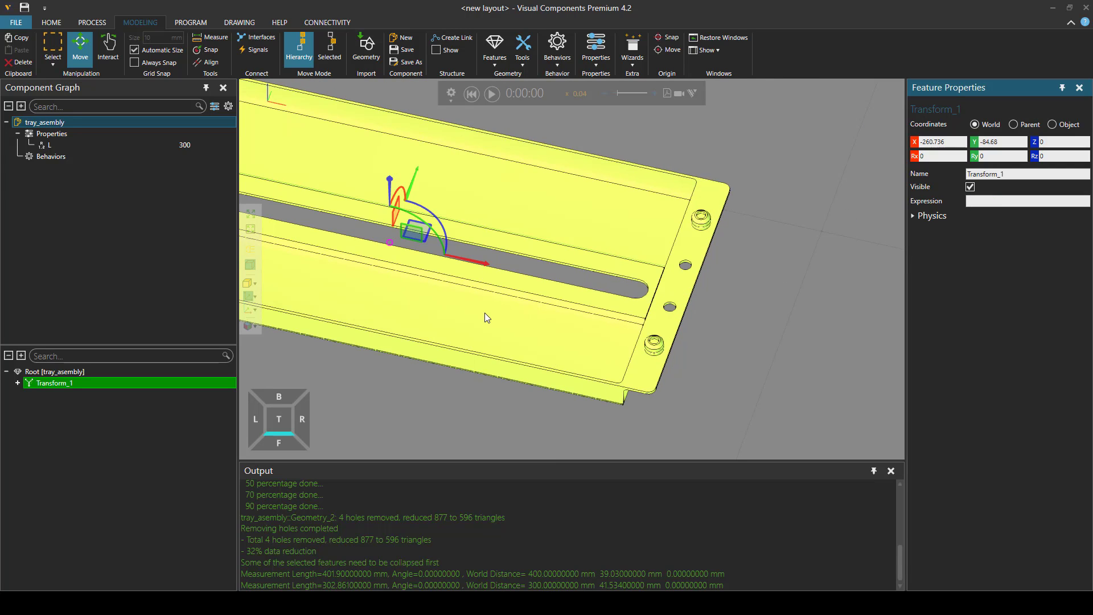
pyautogui.scroll(-5, 484, 313)
# Slice the tray plate's geometry with a plane offset 50 mm inward from its +X end face.
pyautogui.click(668, 340)
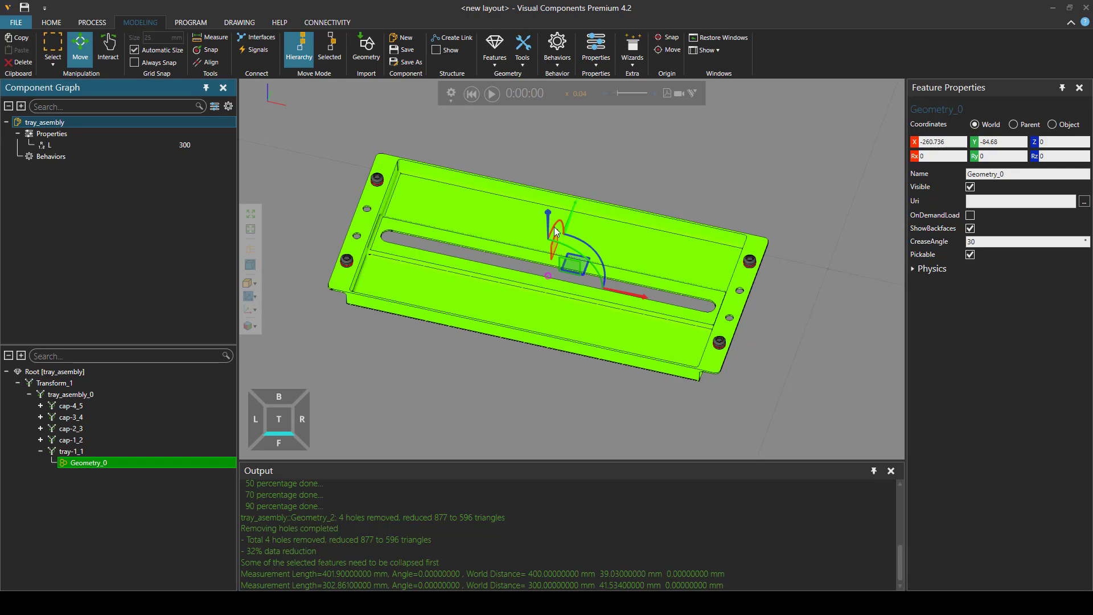
pyautogui.click(520, 49)
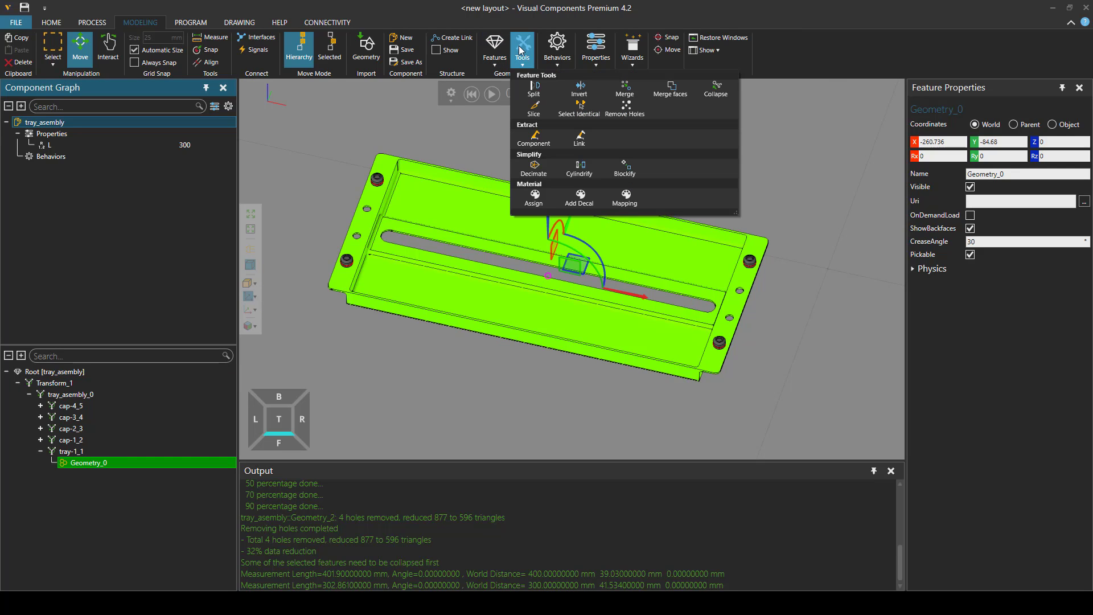
pyautogui.click(534, 108)
pyautogui.moveTo(836, 312); pyautogui.dragTo(797, 291, button='right')
pyautogui.scroll(5, 700, 374)
pyautogui.moveTo(662, 328); pyautogui.dragTo(549, 231, button='middle')
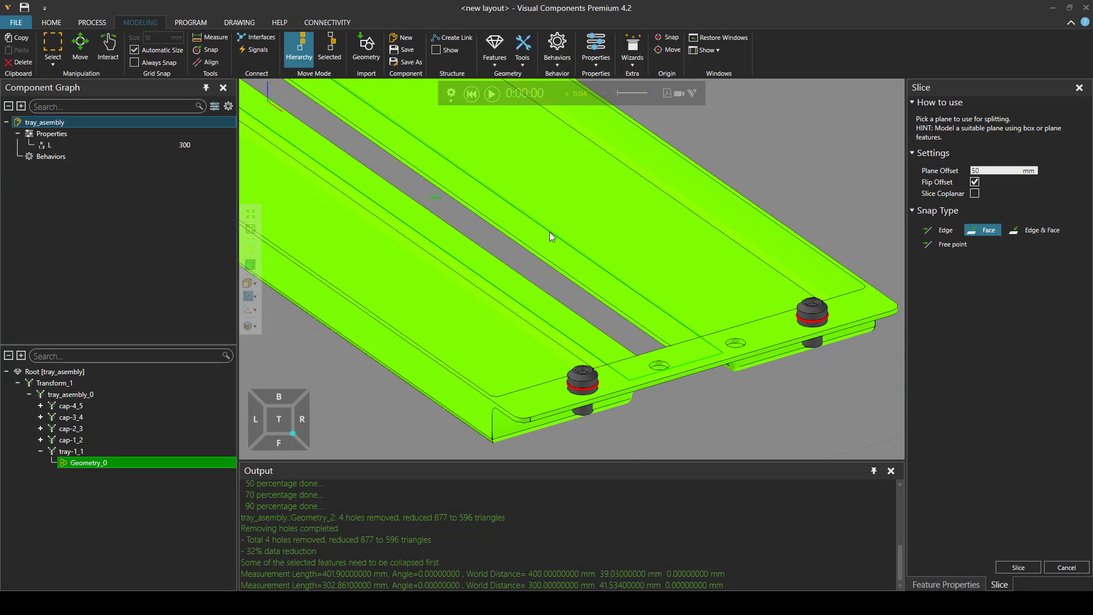
pyautogui.click(698, 369)
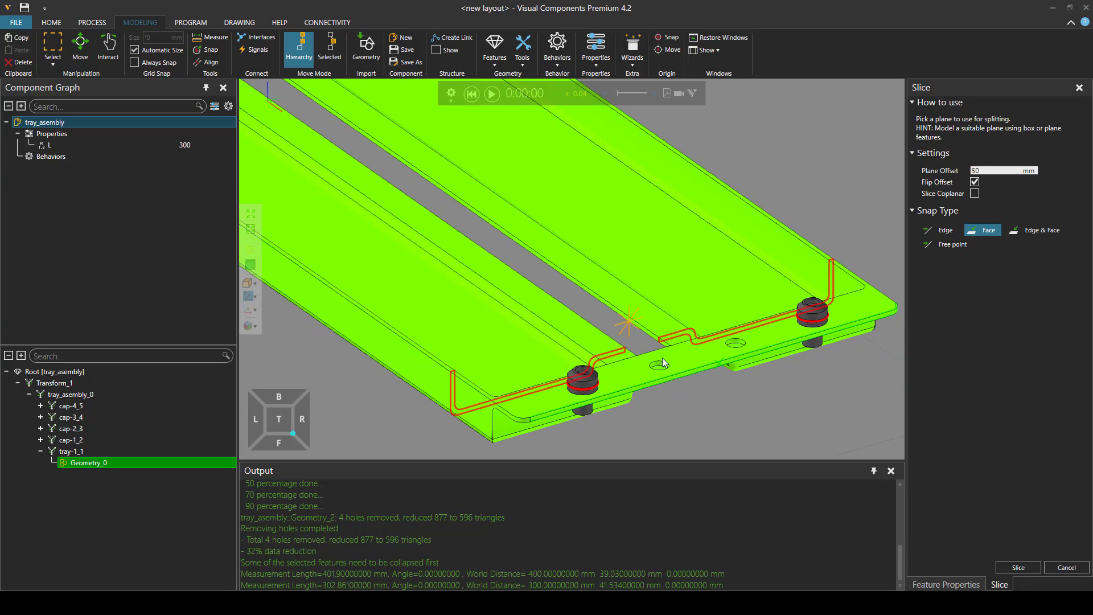
pyautogui.scroll(5, 662, 358)
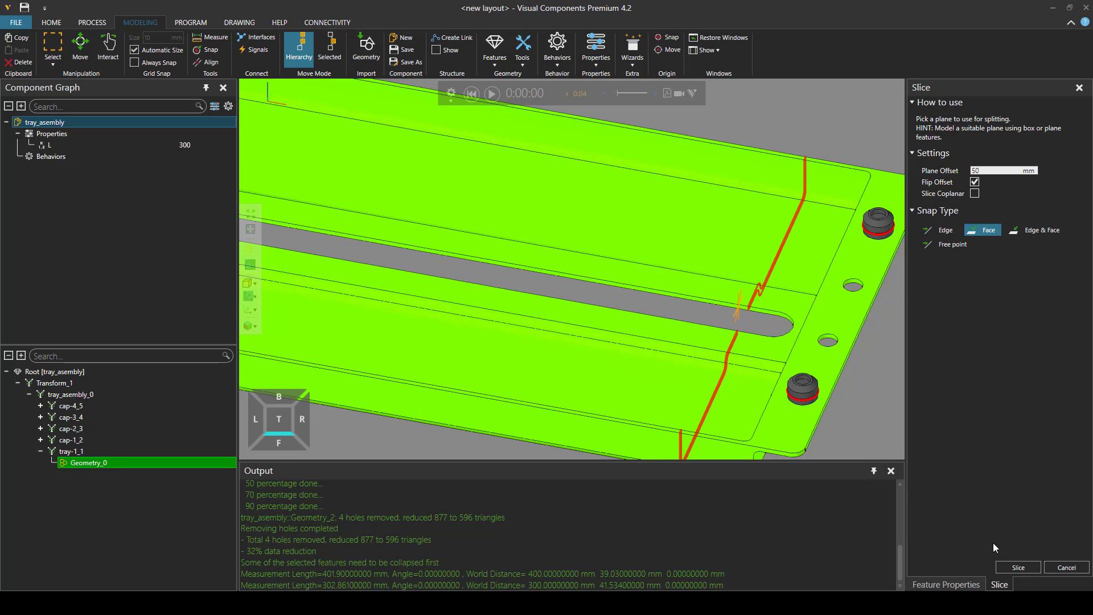
pyautogui.click(1019, 568)
pyautogui.scroll(-3, 513, 353)
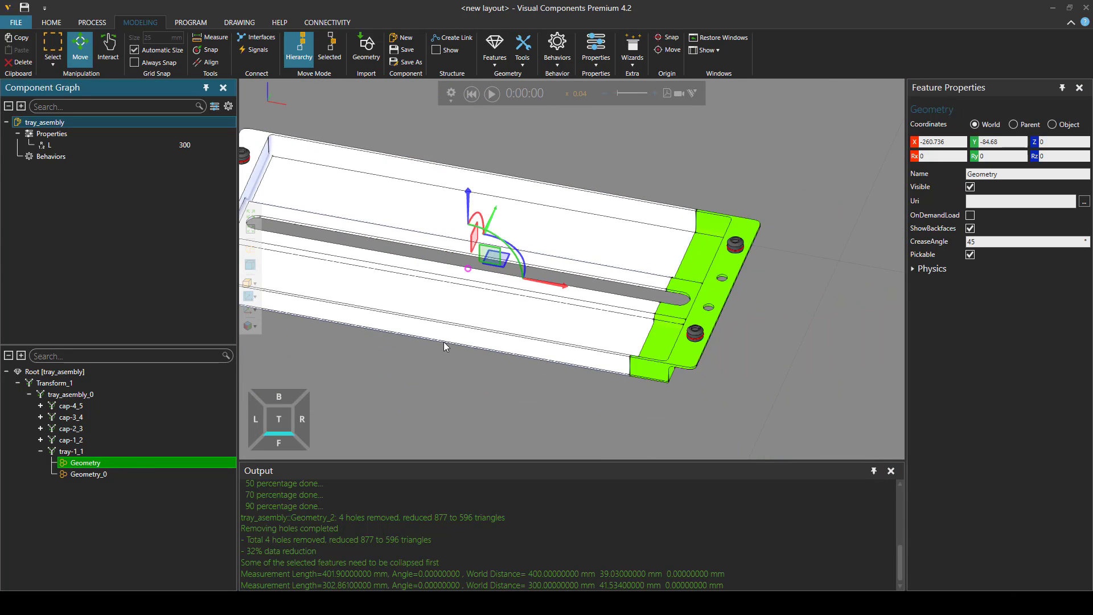
# Slice the remaining tray geometry with a plane offset inward from the opposite end face, at the -X side.
pyautogui.moveTo(709, 359); pyautogui.dragTo(992, 349, button='middle')
pyautogui.scroll(6, 530, 236)
pyautogui.moveTo(530, 235); pyautogui.dragTo(470, 107, button='right')
pyautogui.click(468, 291)
pyautogui.moveTo(408, 409); pyautogui.dragTo(568, 376, button='right')
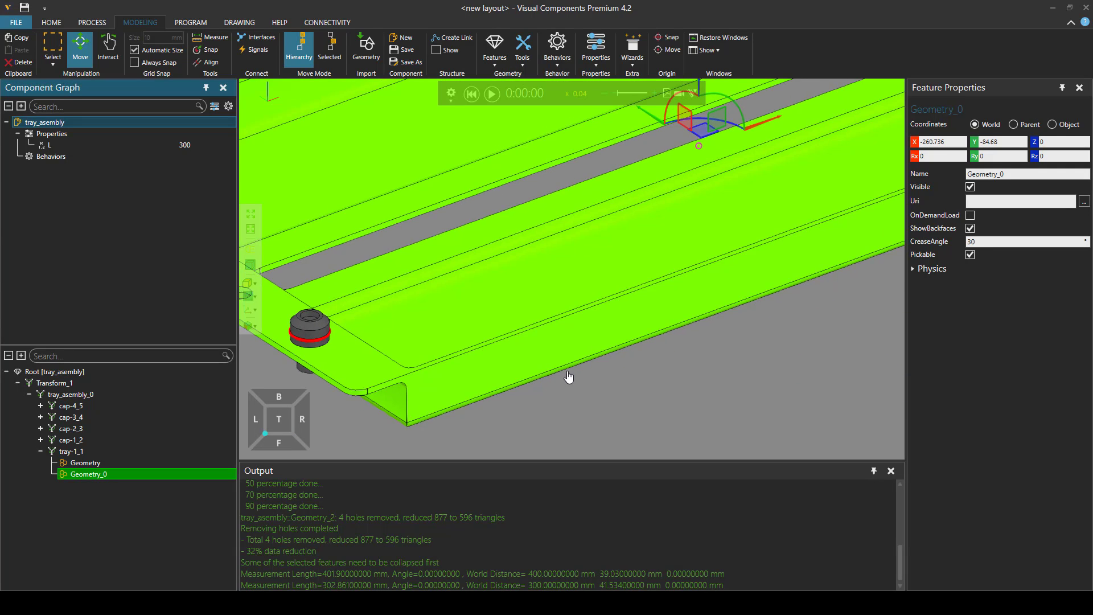
pyautogui.scroll(-3, 567, 376)
pyautogui.click(522, 50)
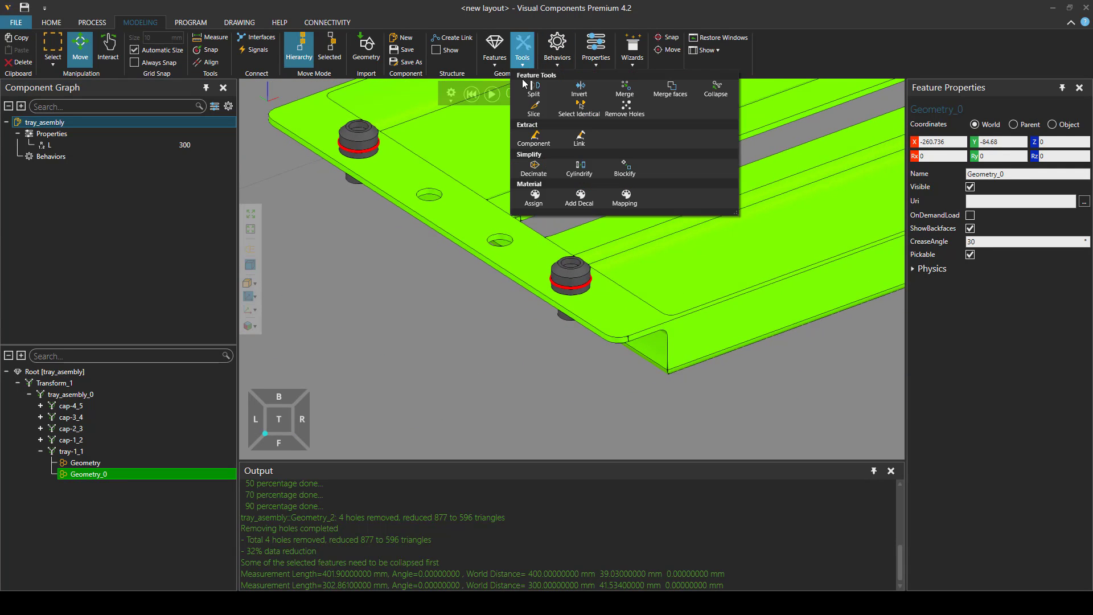
pyautogui.click(534, 109)
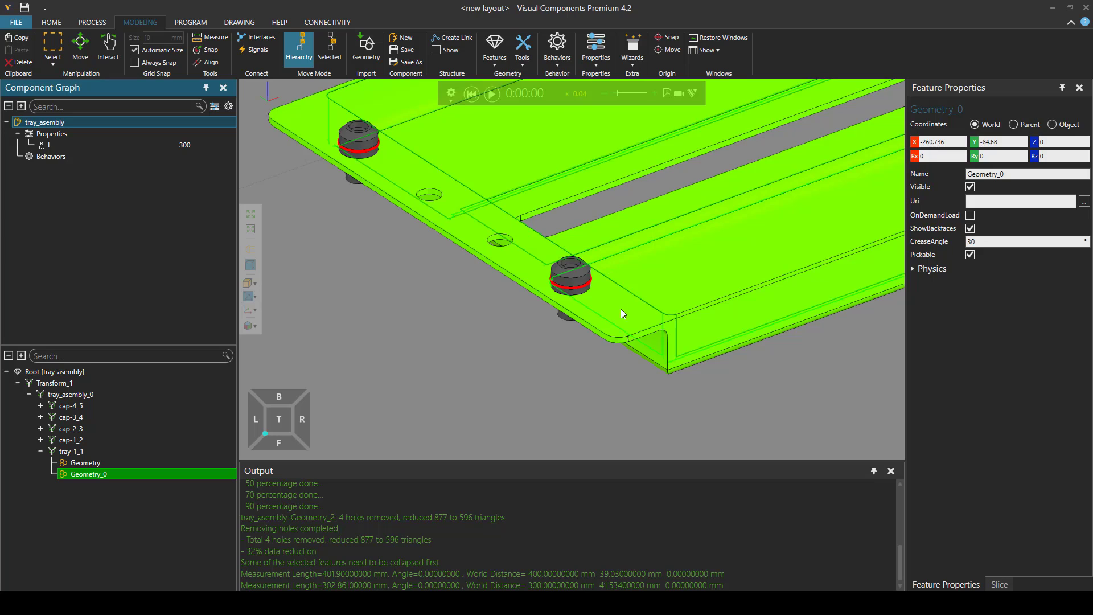
pyautogui.click(592, 331)
pyautogui.click(1019, 567)
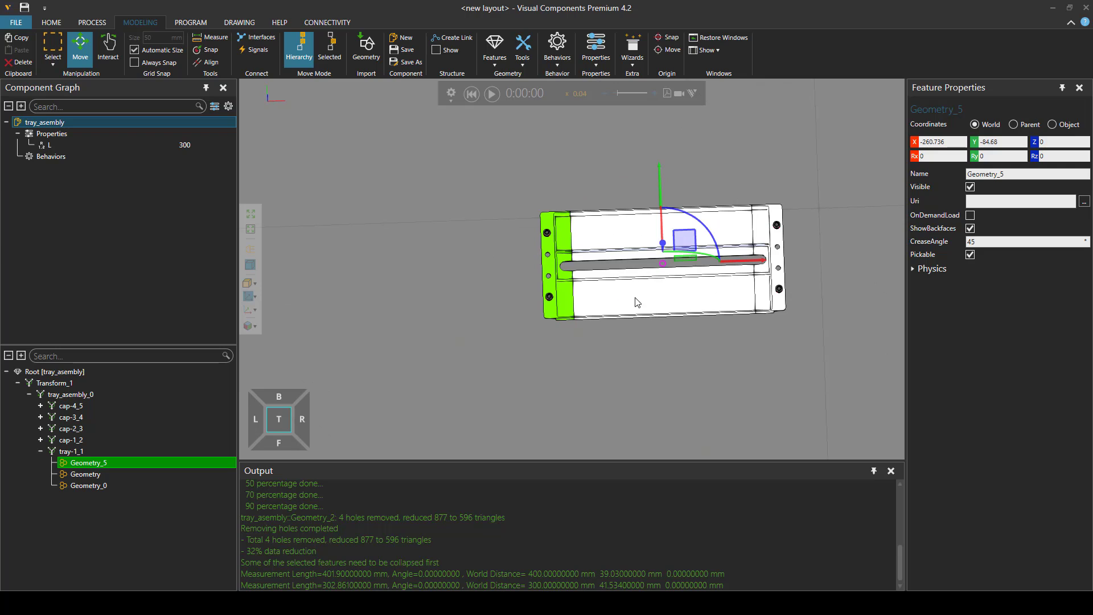
# Select the tray's middle section and the two end sections in turn to check how the plate is divided.
pyautogui.click(640, 273)
pyautogui.scroll(2, 658, 285)
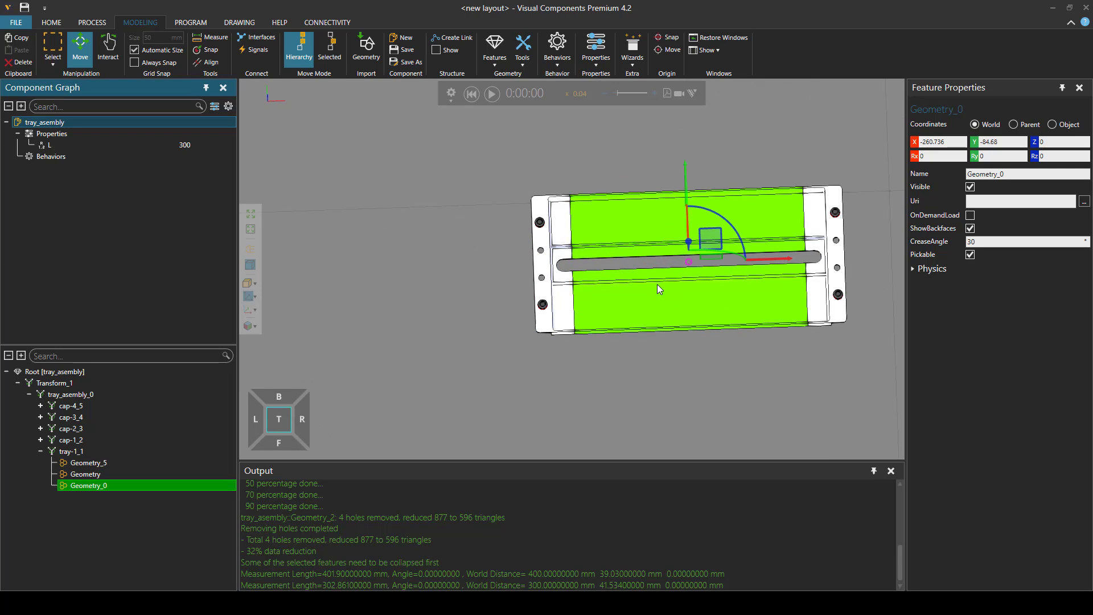
pyautogui.moveTo(607, 310); pyautogui.dragTo(506, 337, button='middle')
pyautogui.click(453, 327)
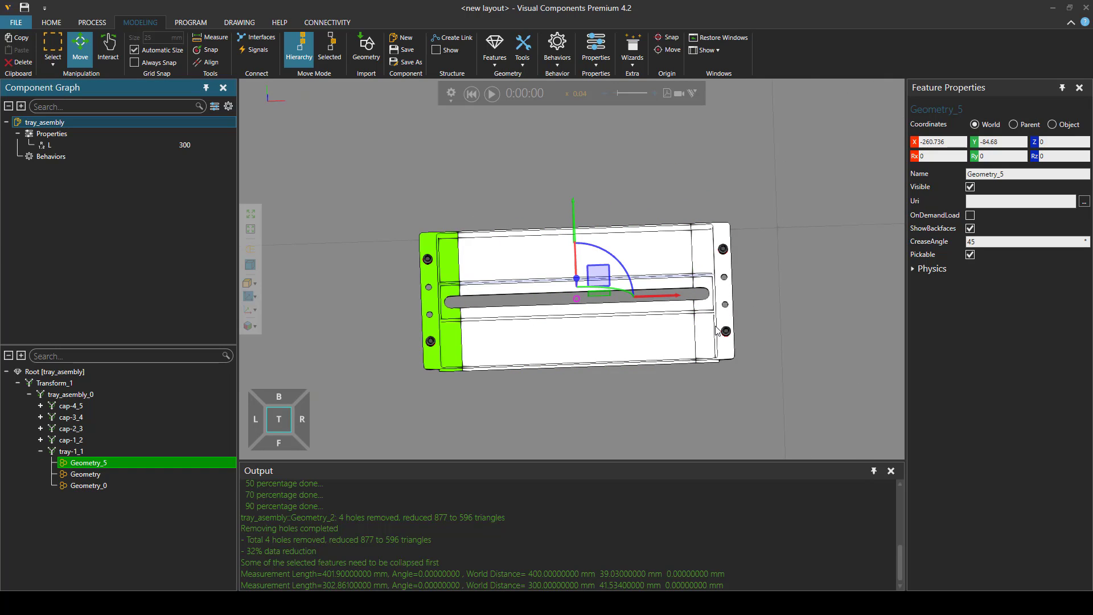
pyautogui.click(716, 329)
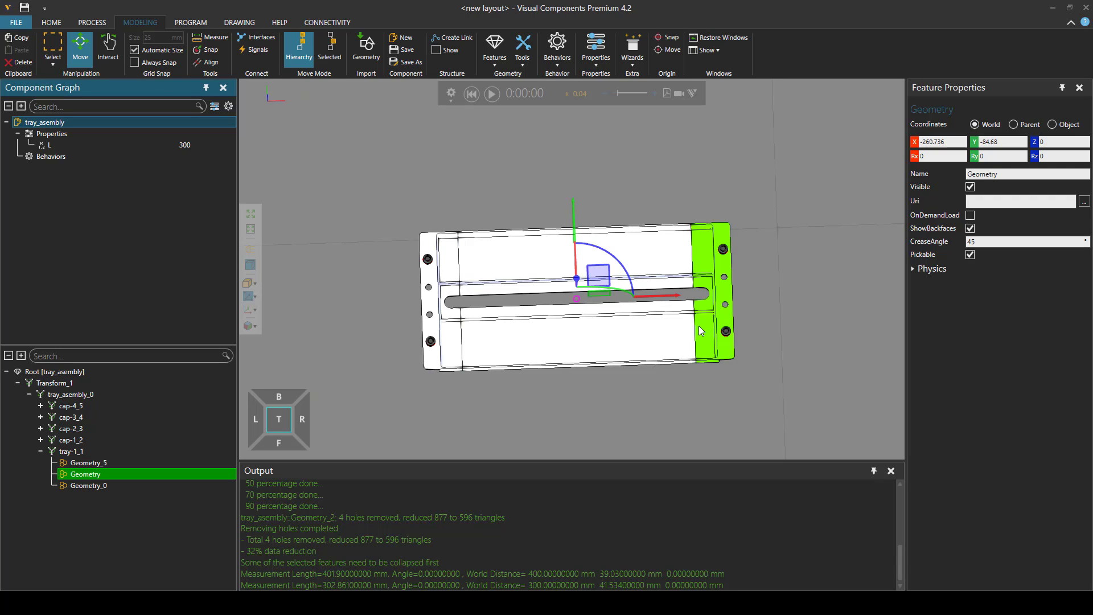
pyautogui.click(542, 241)
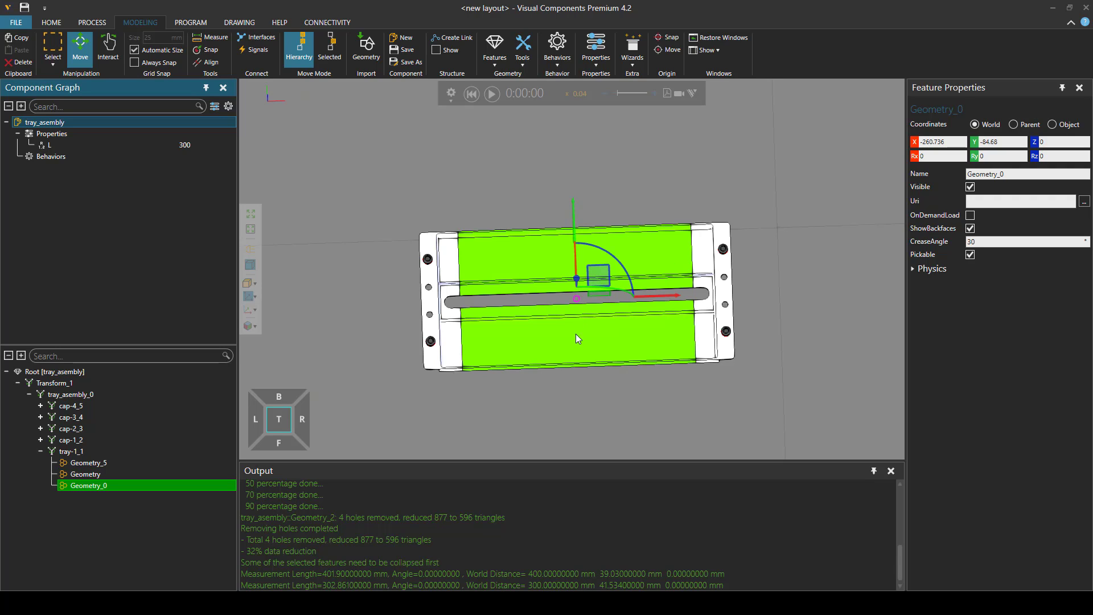
pyautogui.click(440, 336)
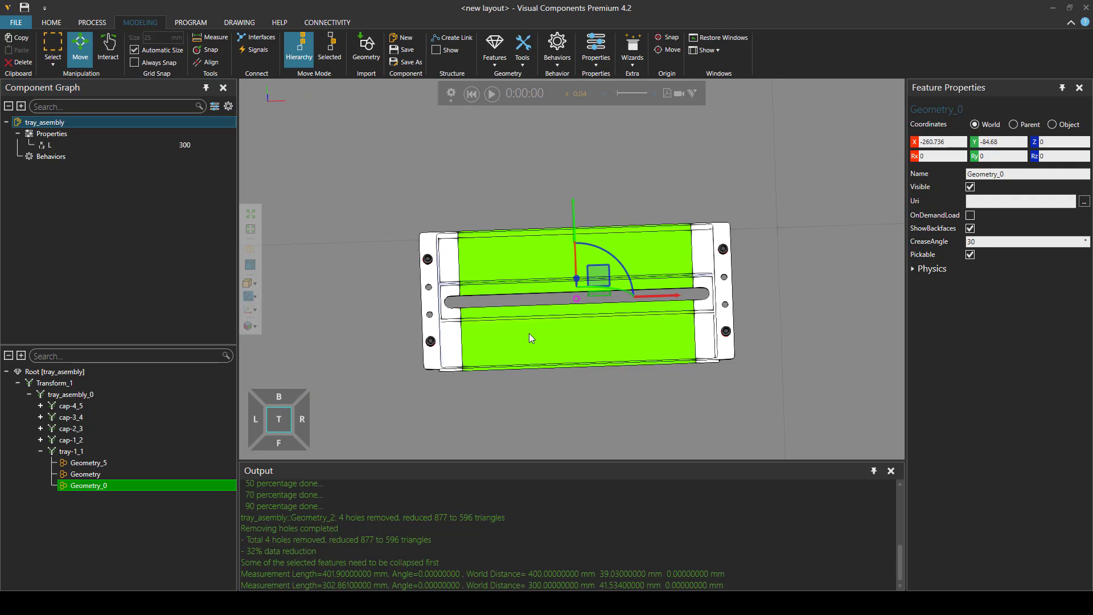
# Group the tray's middle section under a transform and give it the expression Sx((L-100)/300).
pyautogui.click(707, 328)
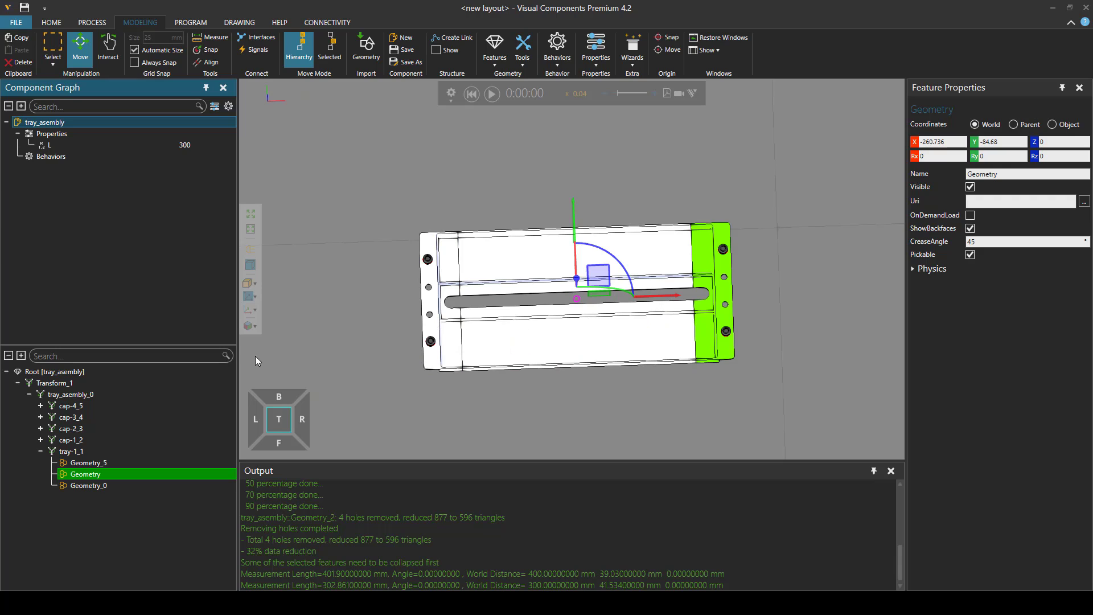
pyautogui.click(516, 340)
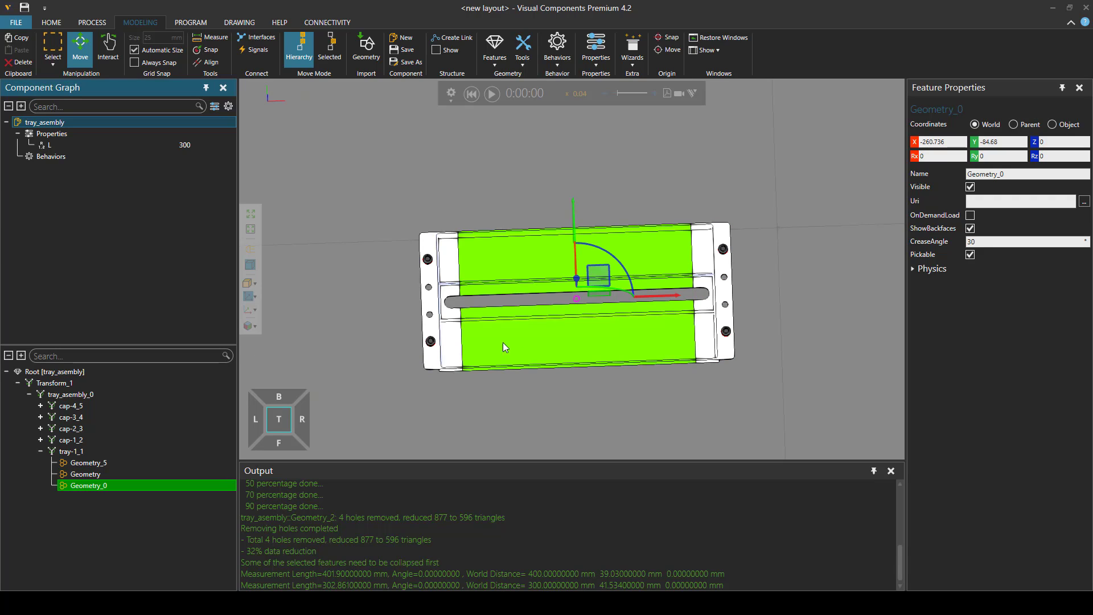
pyautogui.rightClick(95, 484)
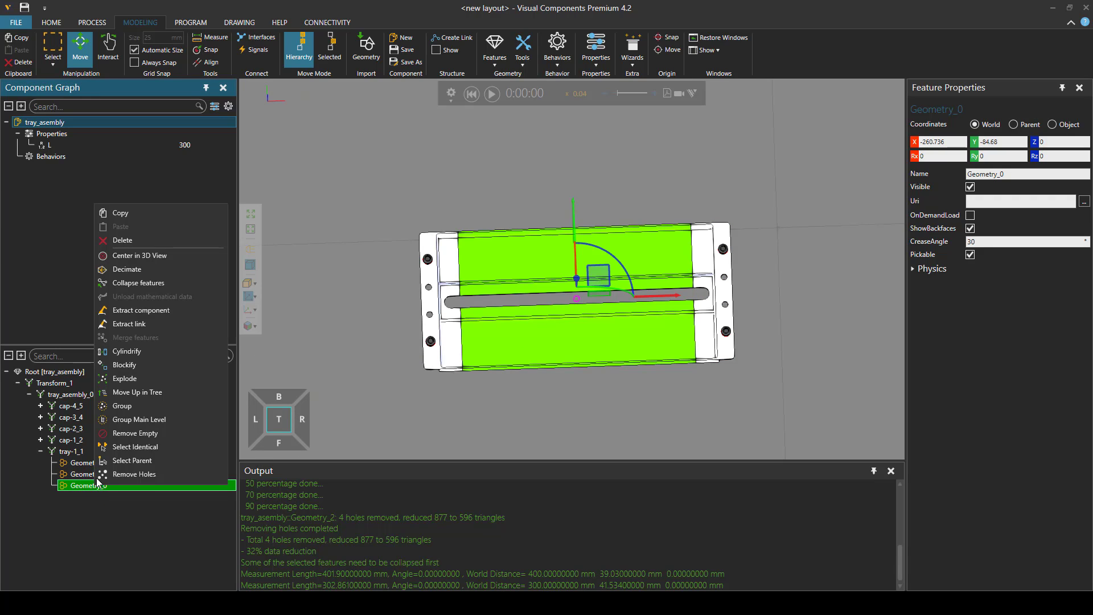
pyautogui.click(122, 405)
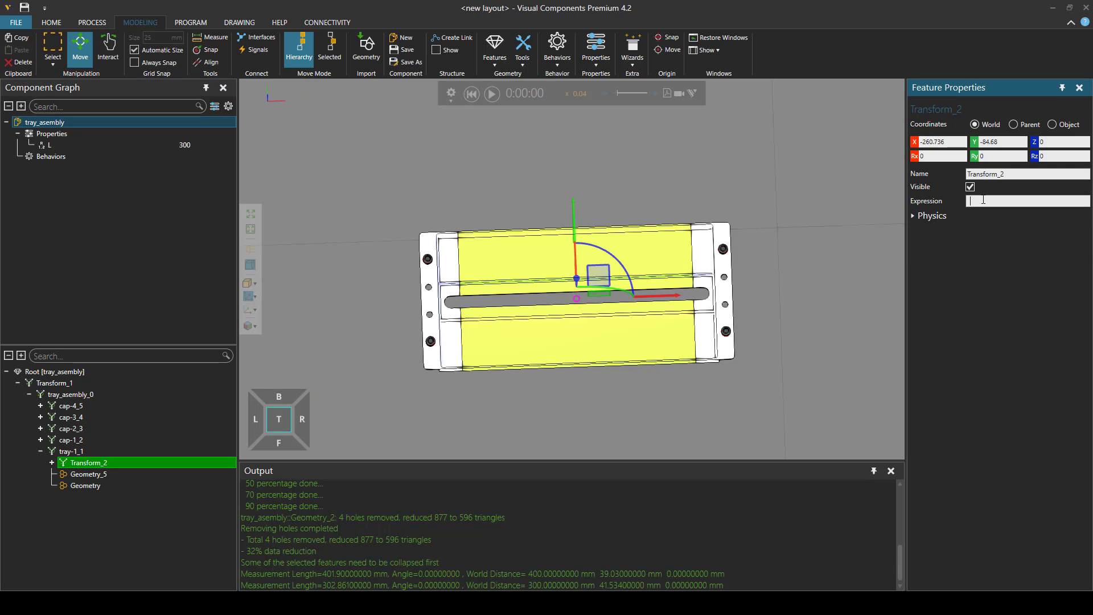
pyautogui.write('Sx((L-100)/')
pyautogui.write('300')
pyautogui.press('Return')
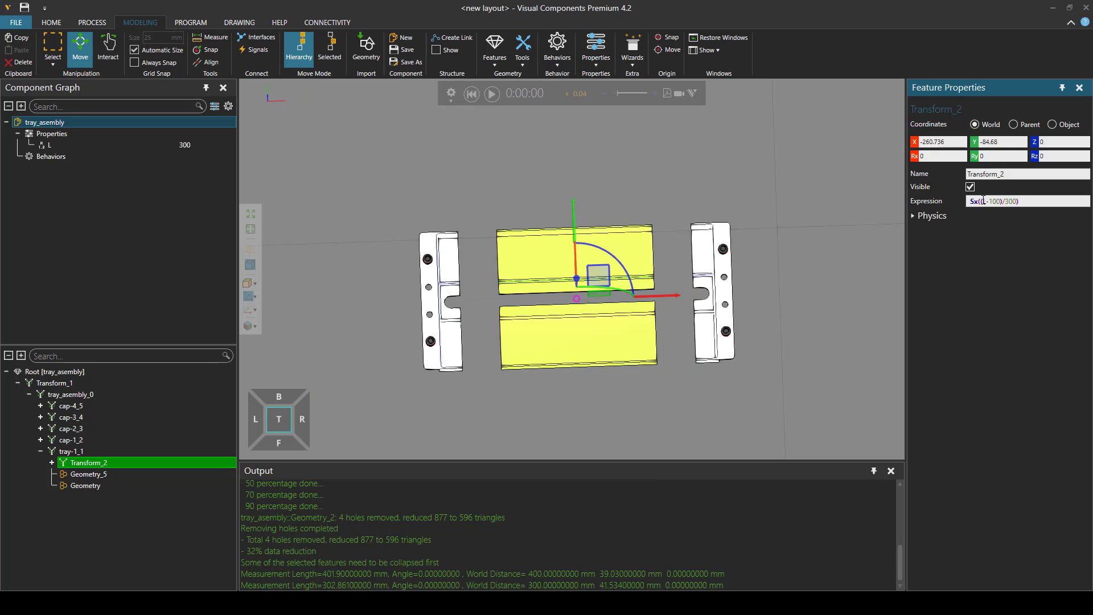
# Measure the length of the scaled middle section between its two end edges.
pyautogui.click(215, 37)
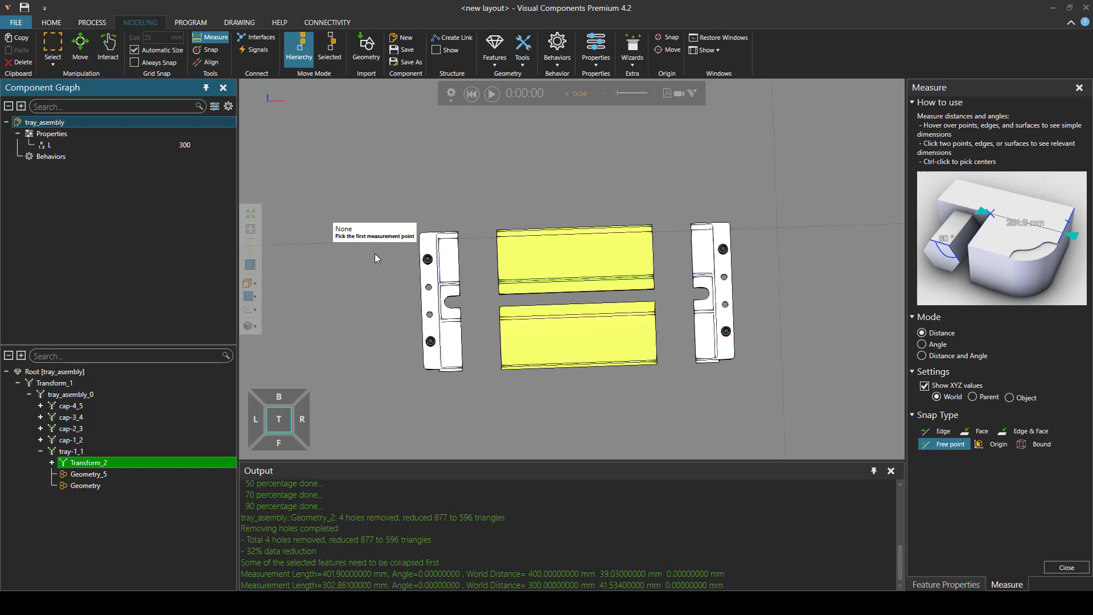
pyautogui.click(499, 330)
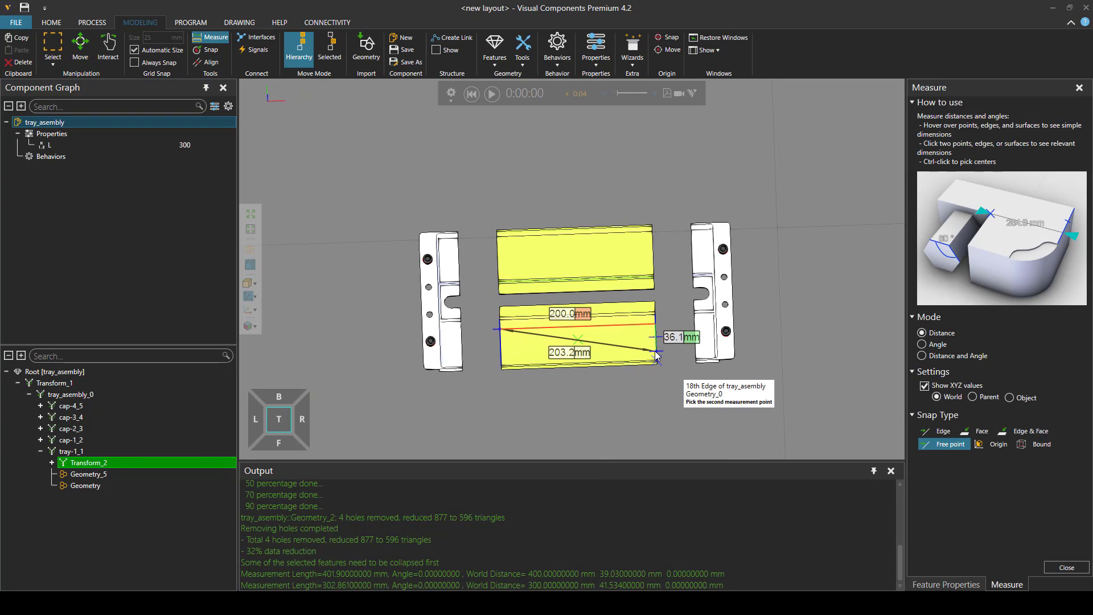
pyautogui.click(656, 354)
pyautogui.click(1066, 567)
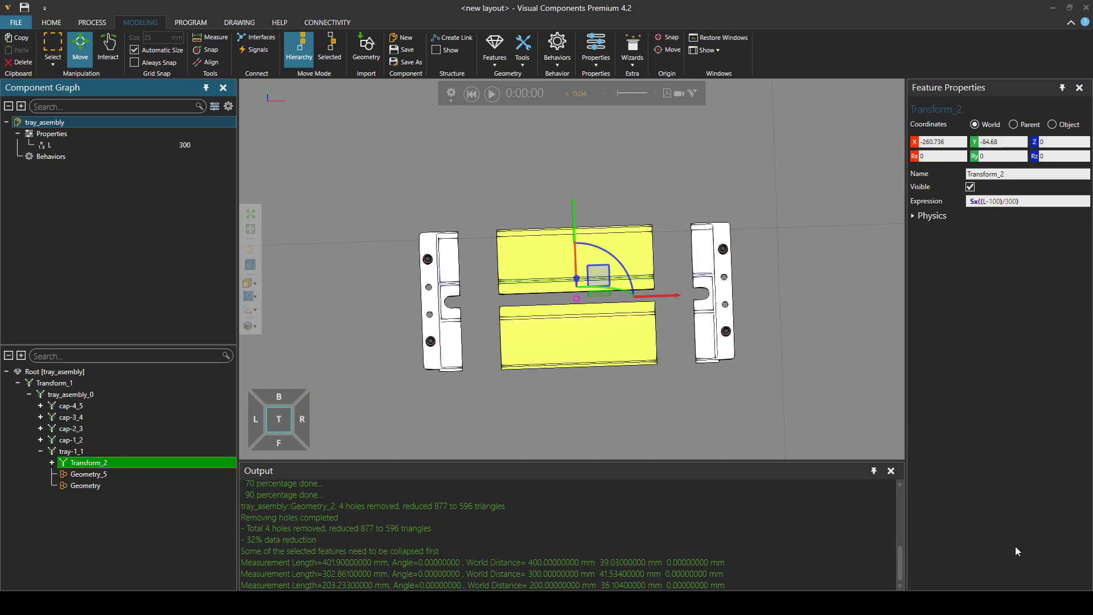
# Group the tray's -X end section under a transform and give it the expression Tx(-L*.5+200).
pyautogui.moveTo(656, 385); pyautogui.dragTo(651, 384, button='right')
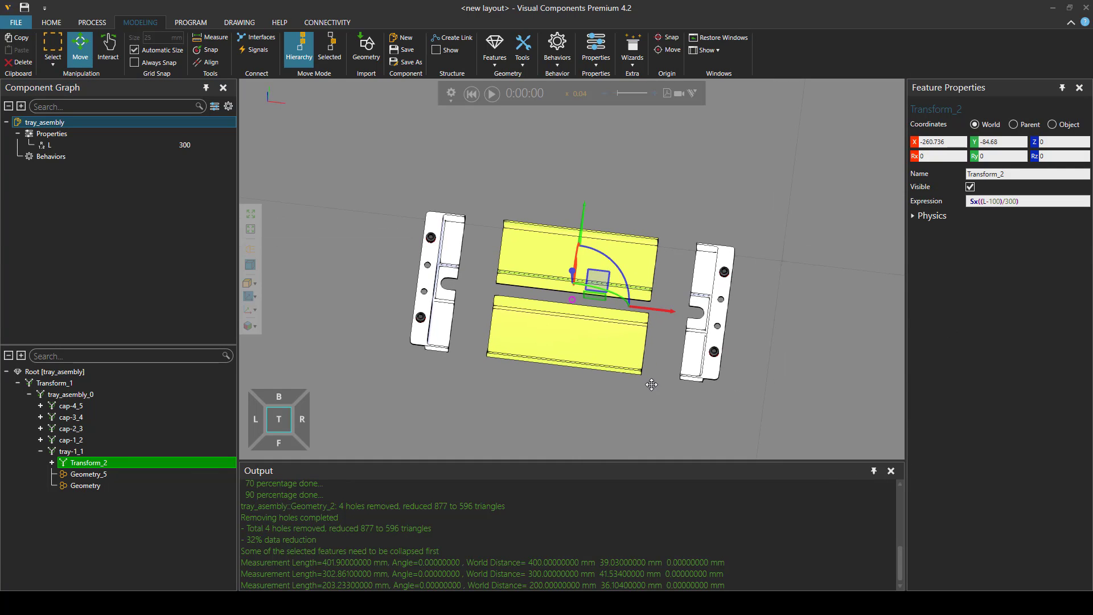
pyautogui.click(437, 322)
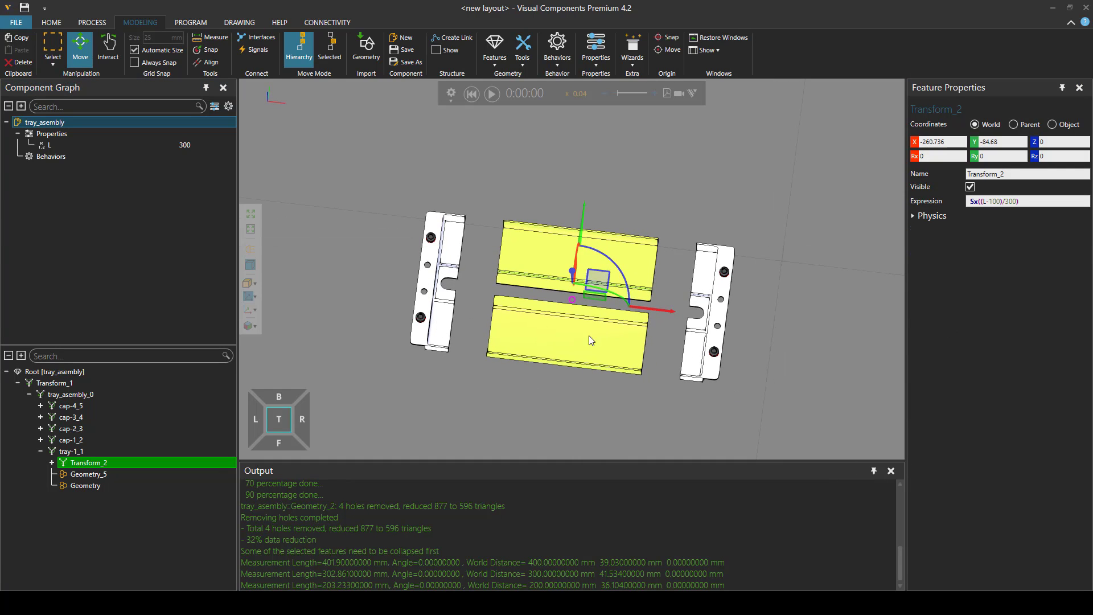
pyautogui.click(702, 354)
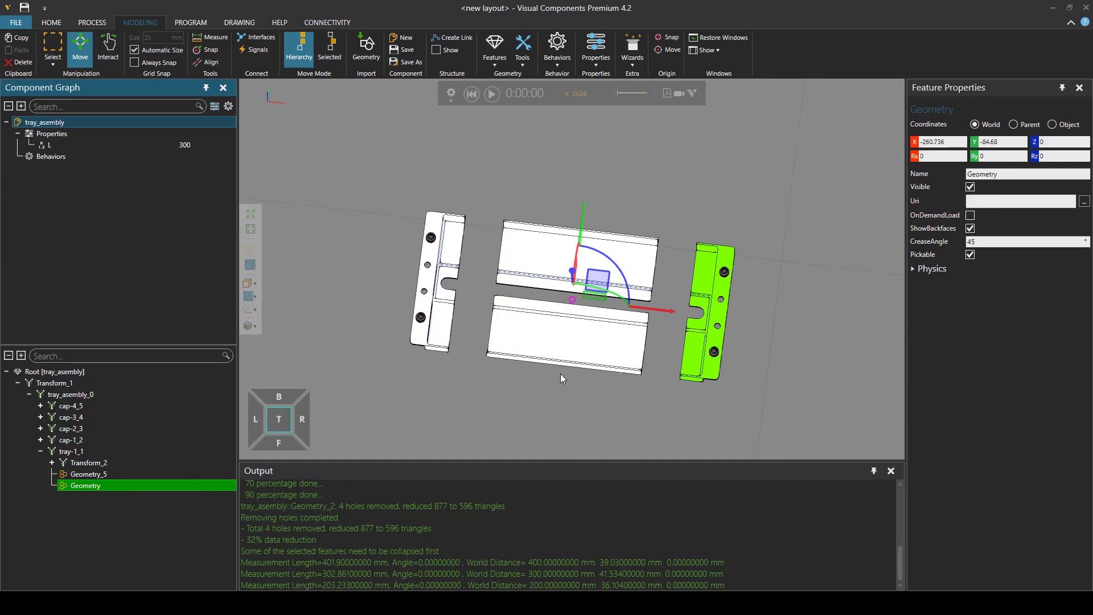
pyautogui.click(523, 326)
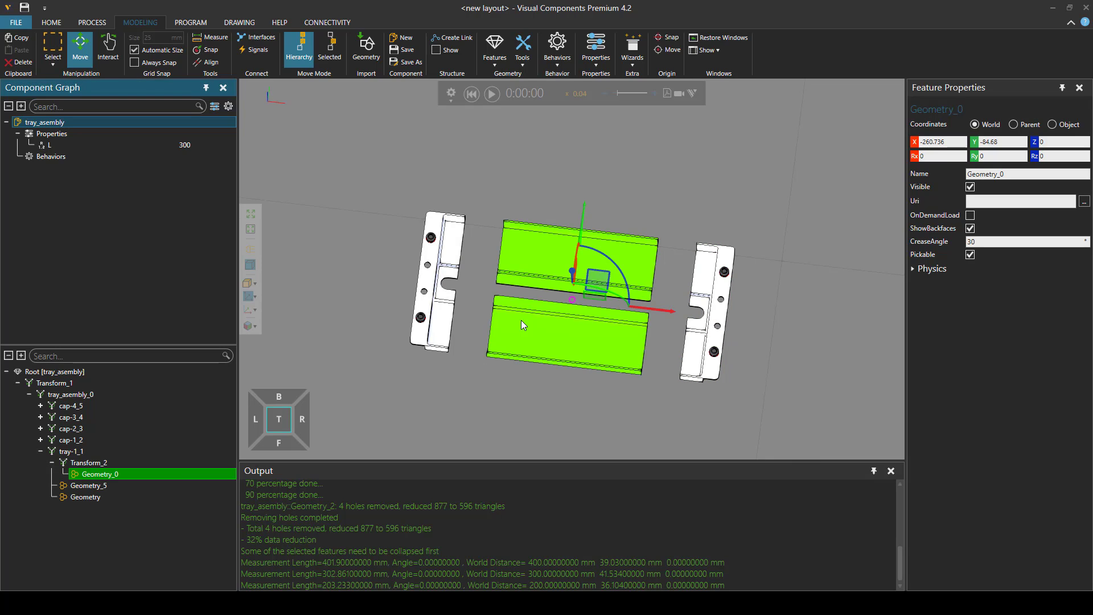
pyautogui.click(445, 312)
pyautogui.rightClick(133, 486)
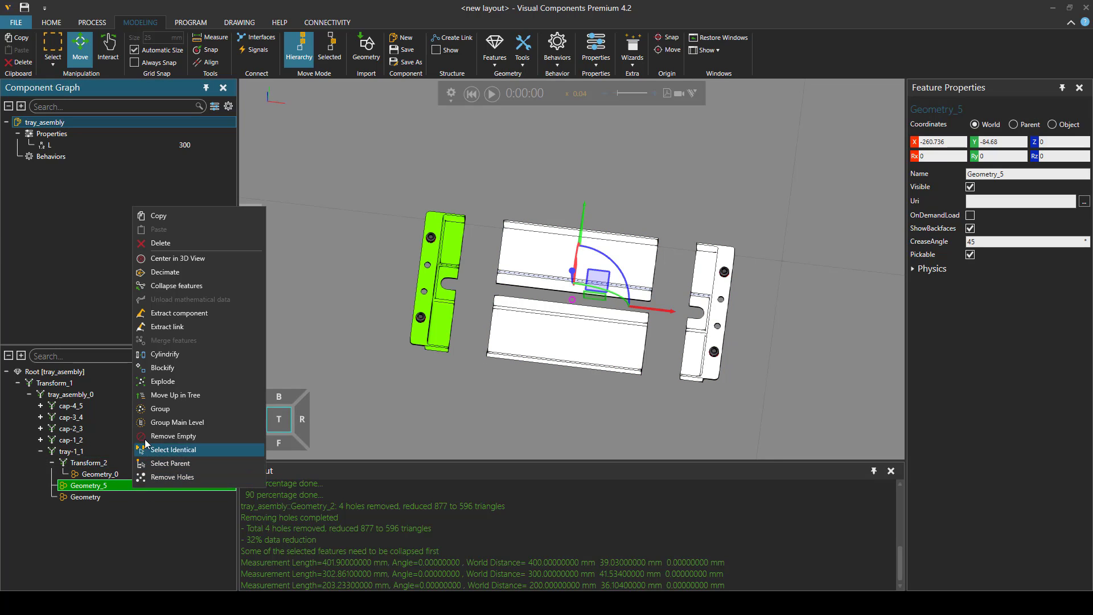
pyautogui.click(160, 408)
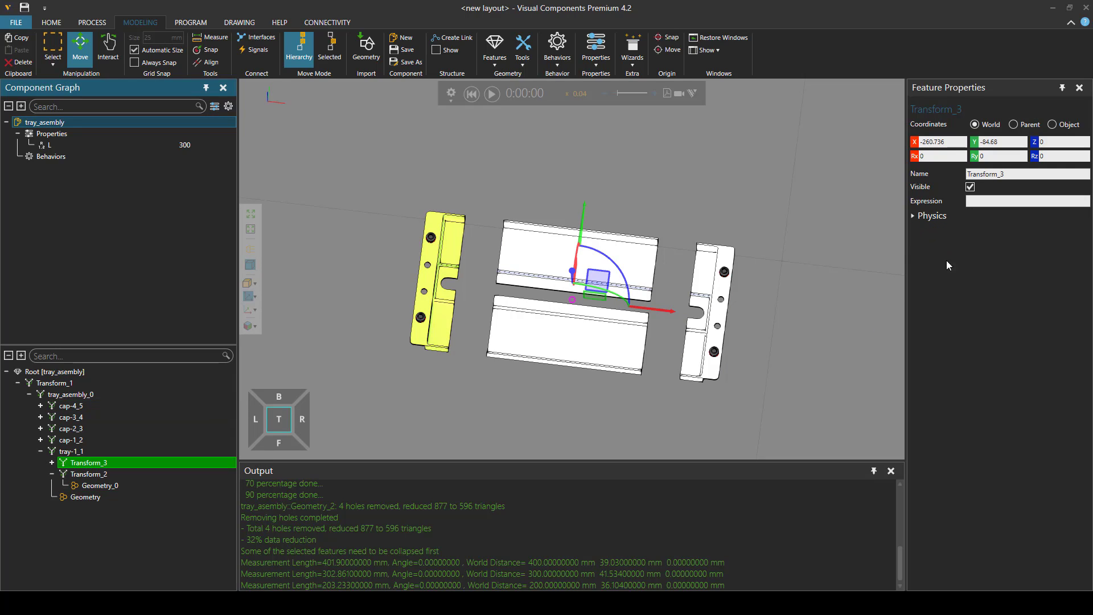
pyautogui.click(977, 201)
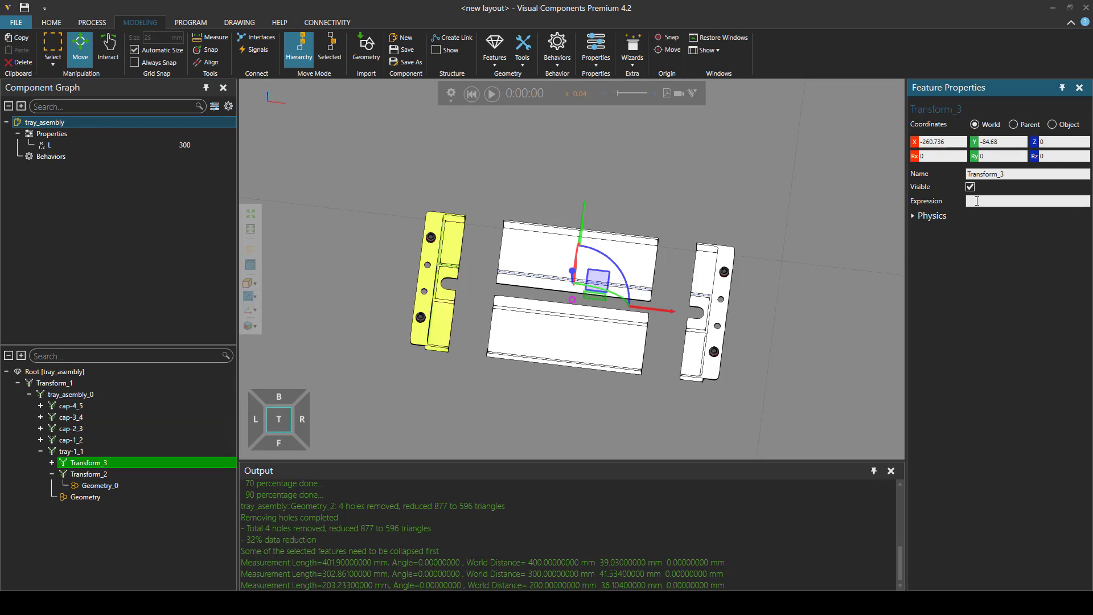
pyautogui.write('Tx(-L*.5+')
pyautogui.write('200)4')
pyautogui.press('BackSpace')
pyautogui.press('Return')
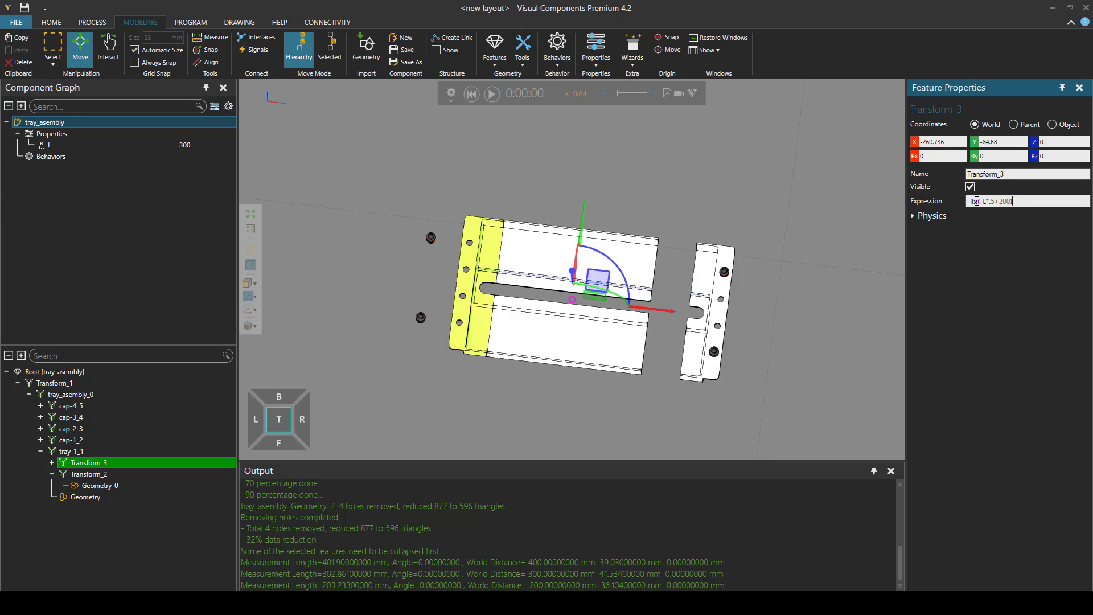
# Group the tray's +X end section under a transform and give it the expression Tx(L*.5-200).
pyautogui.click(712, 316)
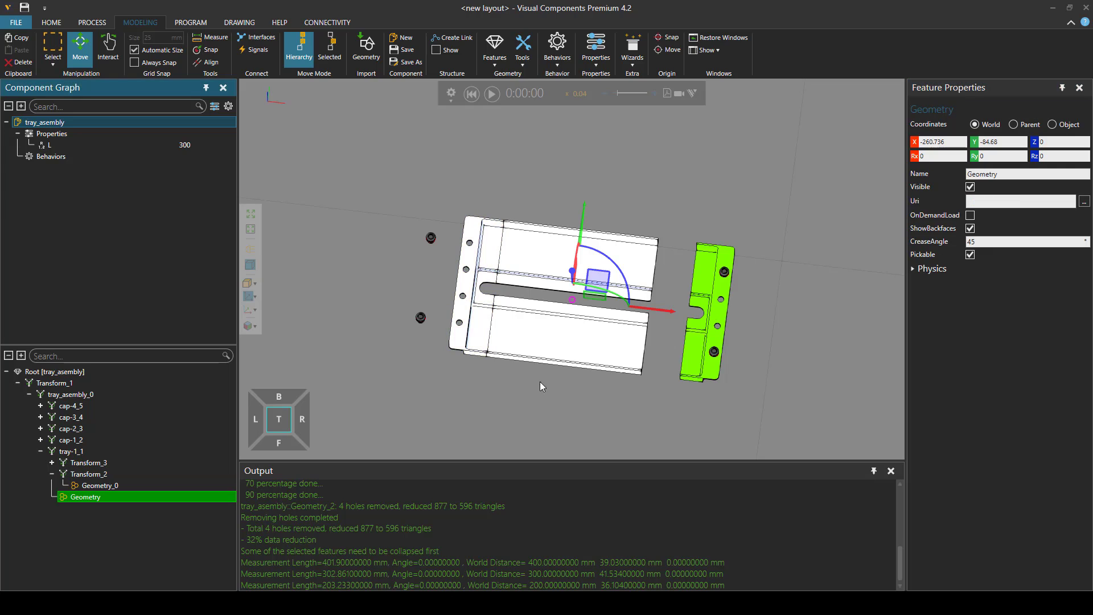
pyautogui.rightClick(125, 494)
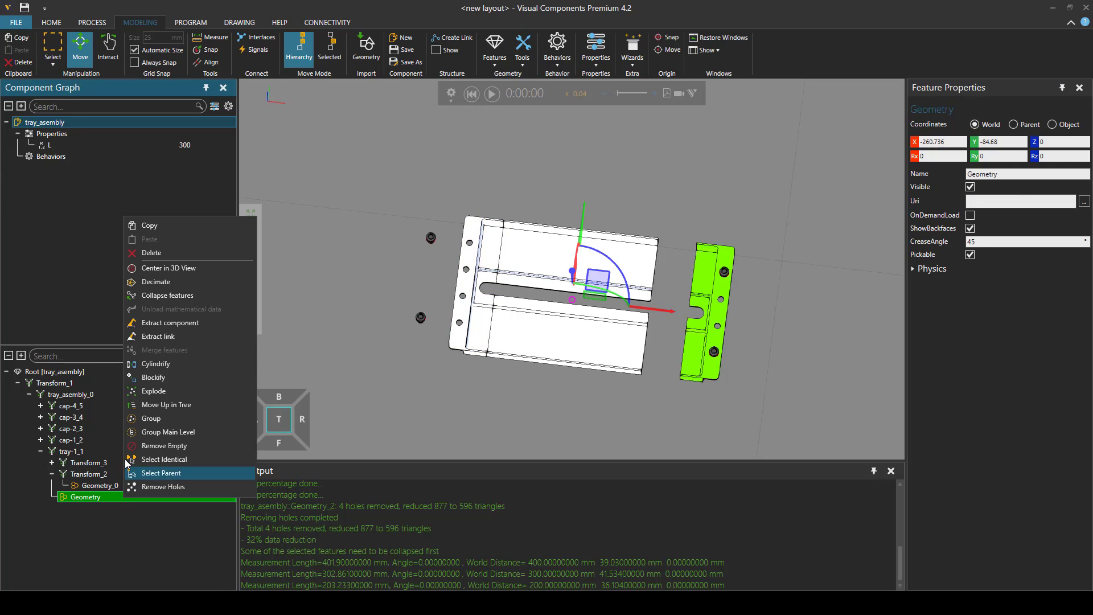
pyautogui.click(142, 418)
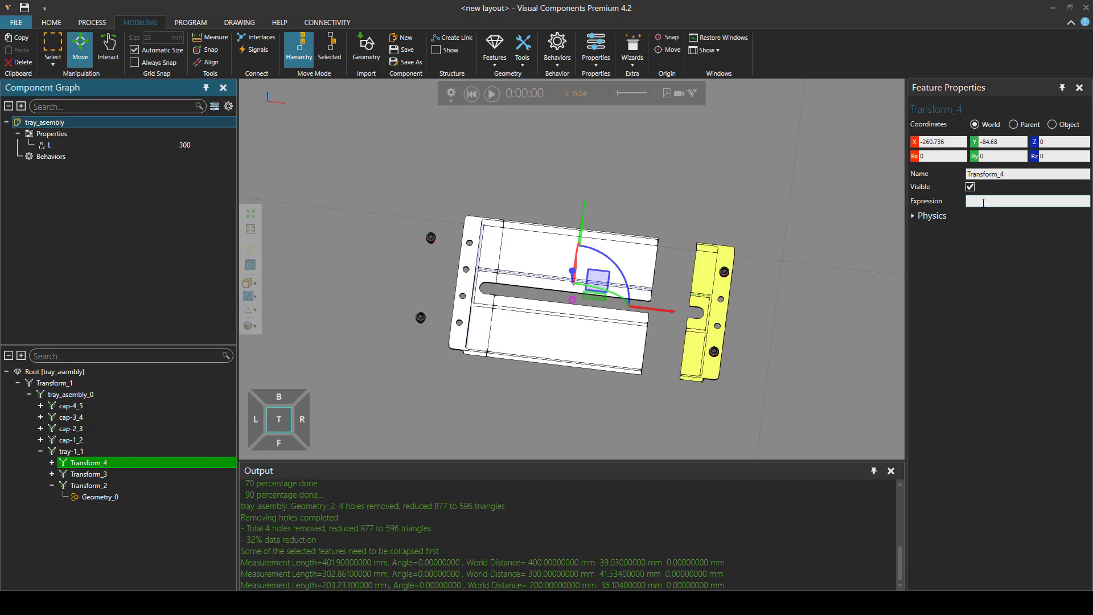
pyautogui.click(983, 202)
pyautogui.write('T')
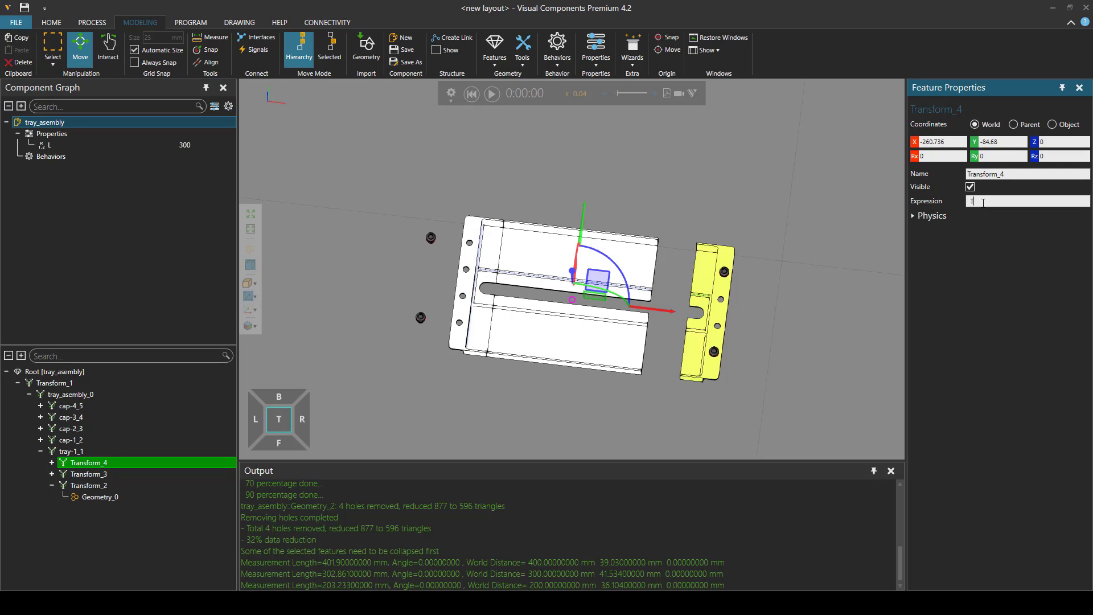
pyautogui.write('x(0.5-200)')
pyautogui.press('Return')
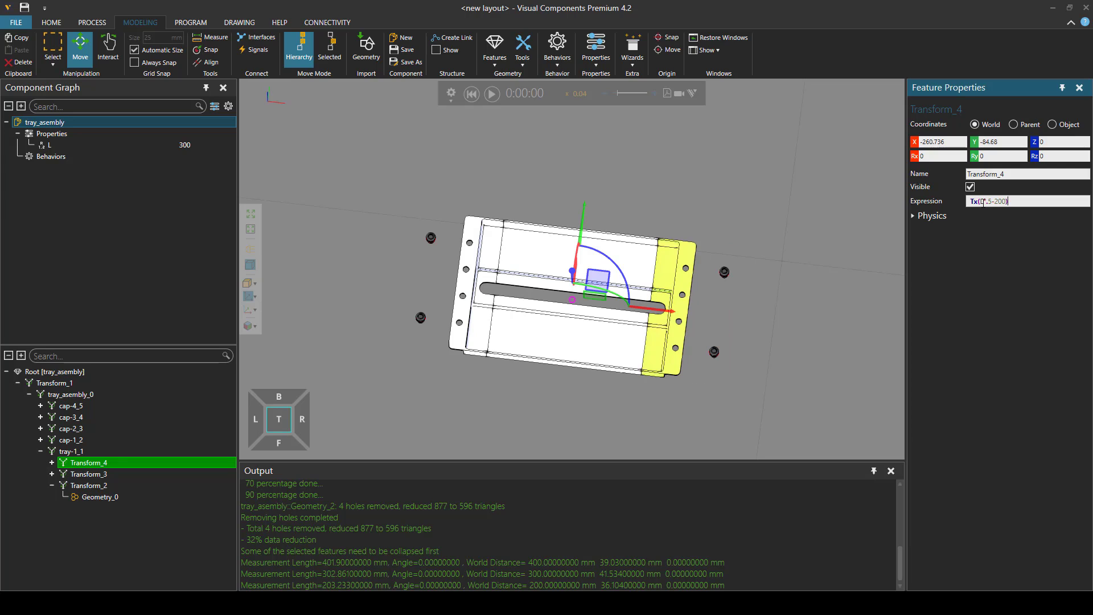
# Merge the two cap geometries on the tray's -X side into one feature.
pyautogui.moveTo(582, 308); pyautogui.dragTo(420, 321, button='right')
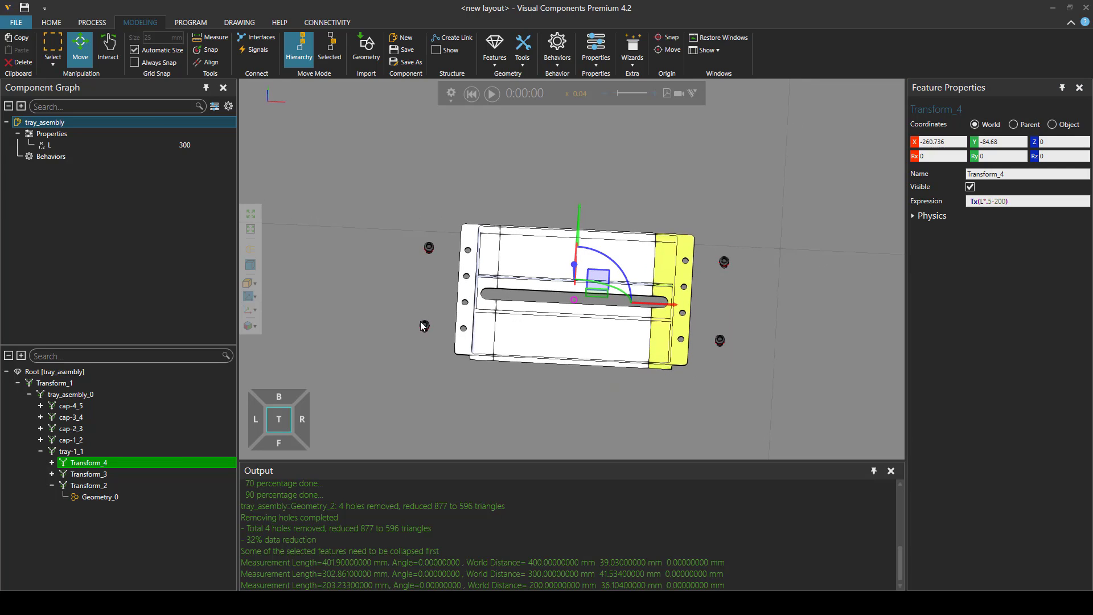
pyautogui.scroll(2, 419, 320)
pyautogui.moveTo(427, 279); pyautogui.dragTo(468, 231, button='middle')
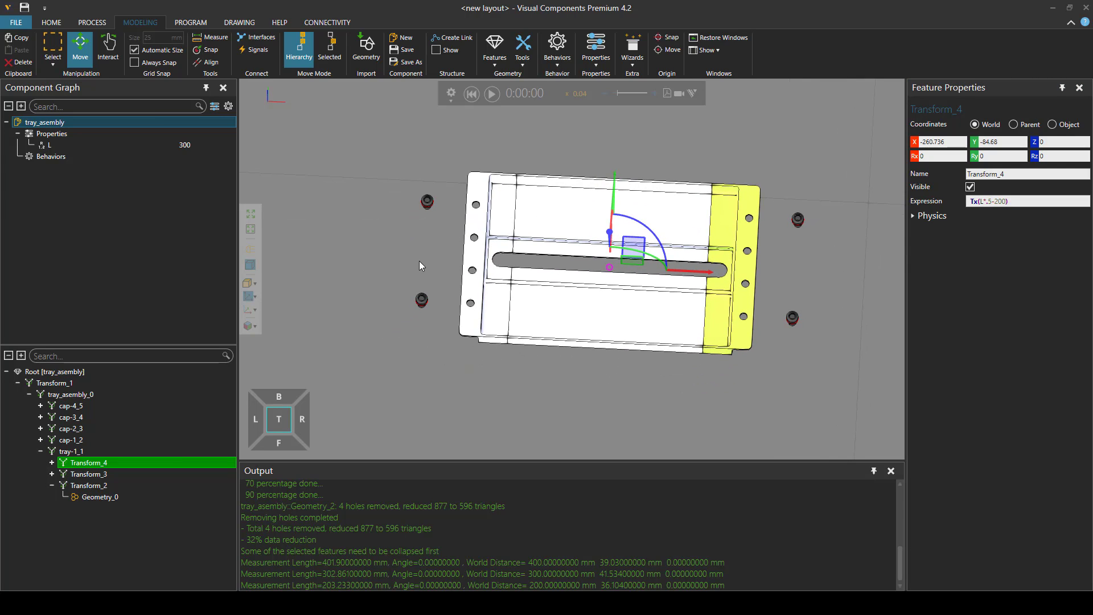
pyautogui.click(422, 302)
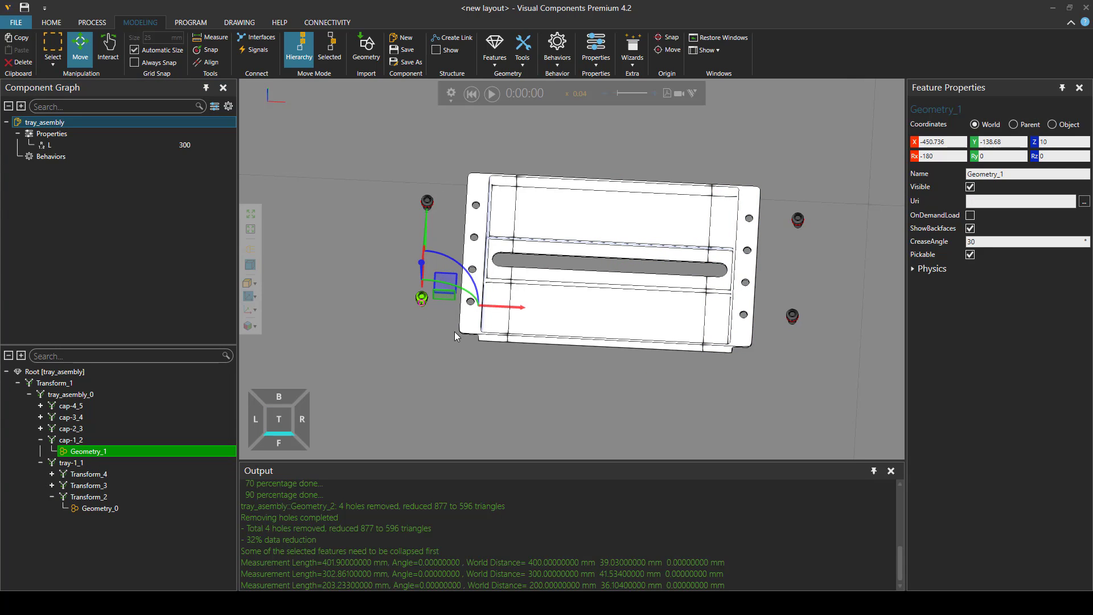
pyautogui.keyDown('ctrl'); pyautogui.click(427, 202); pyautogui.keyUp('ctrl')
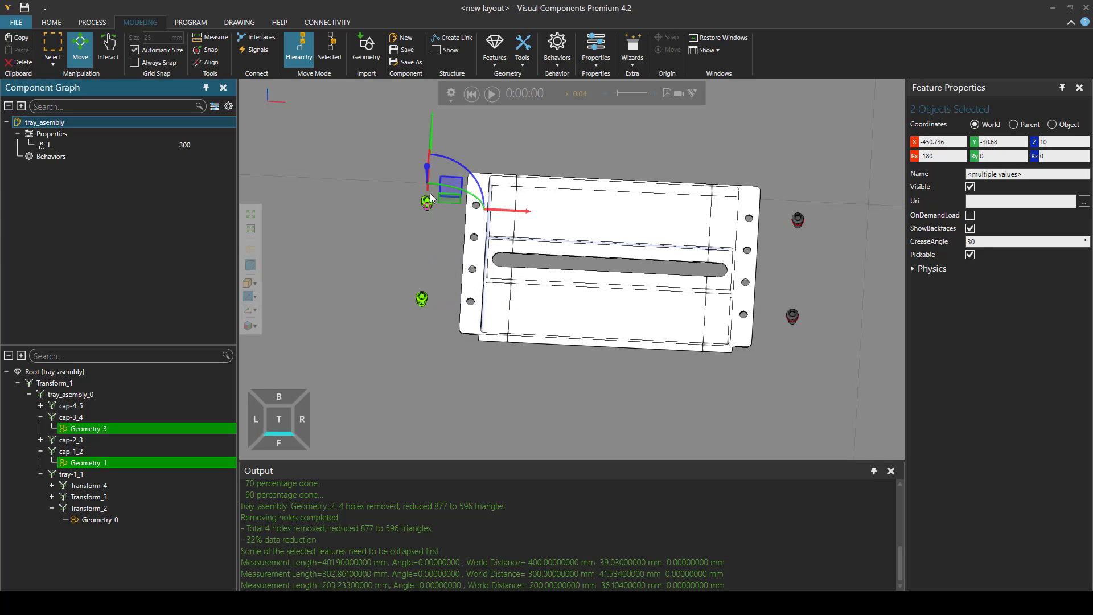
pyautogui.click(522, 60)
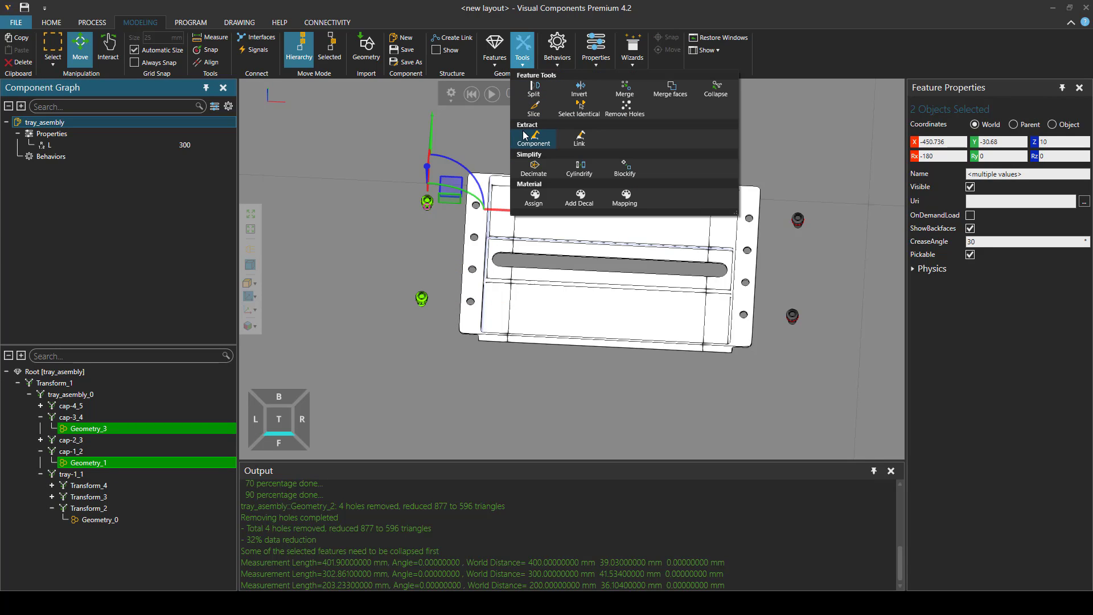
pyautogui.click(624, 90)
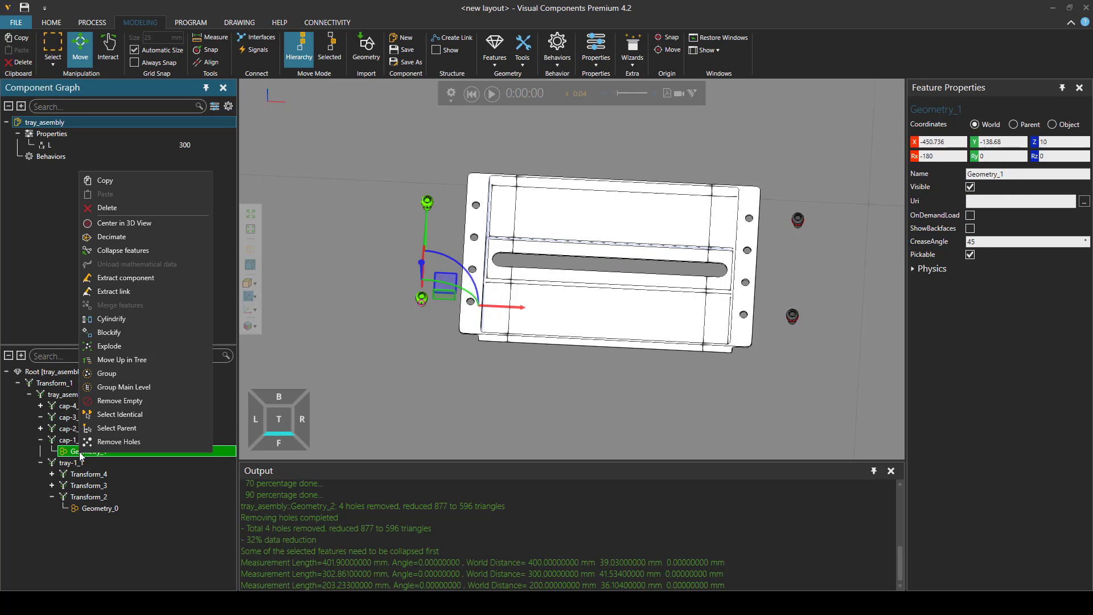
# Group the merged -X side caps under a transform and give it the expression Tx(-L*.5+200).
pyautogui.rightClick(80, 452)
pyautogui.click(106, 373)
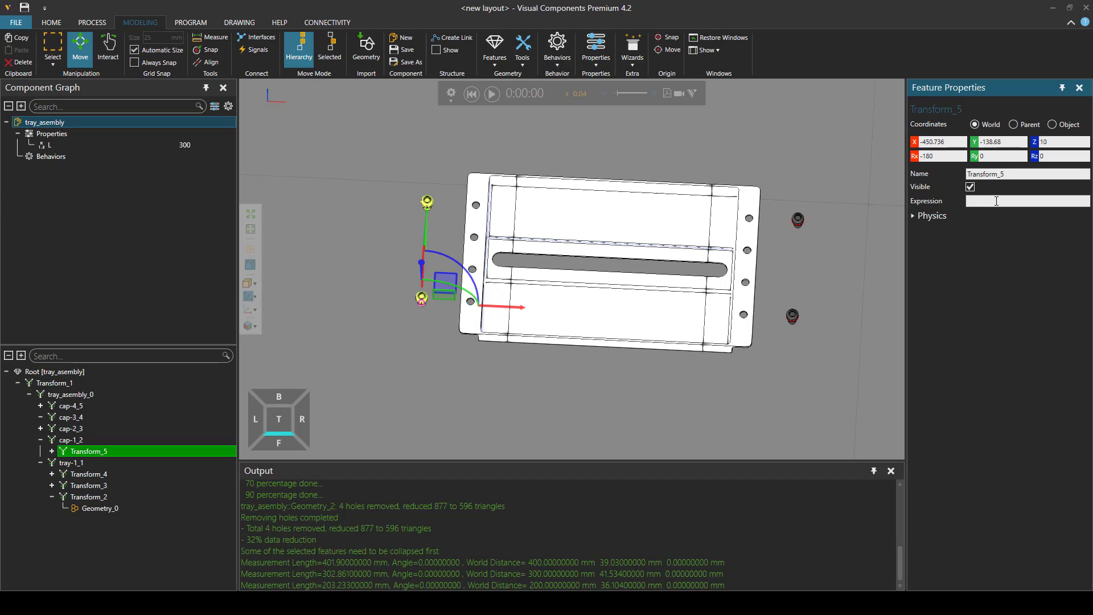
pyautogui.click(996, 201)
pyautogui.write('Tx(-L*.5+200)')
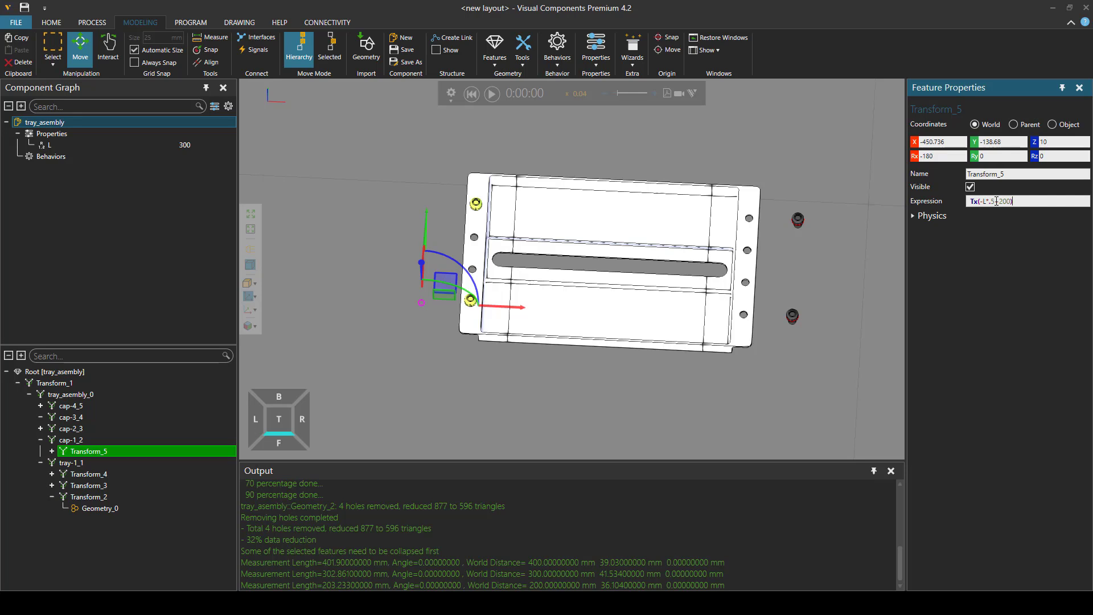
# Merge the two cap geometries on the tray's +X side into one feature.
pyautogui.click(793, 316)
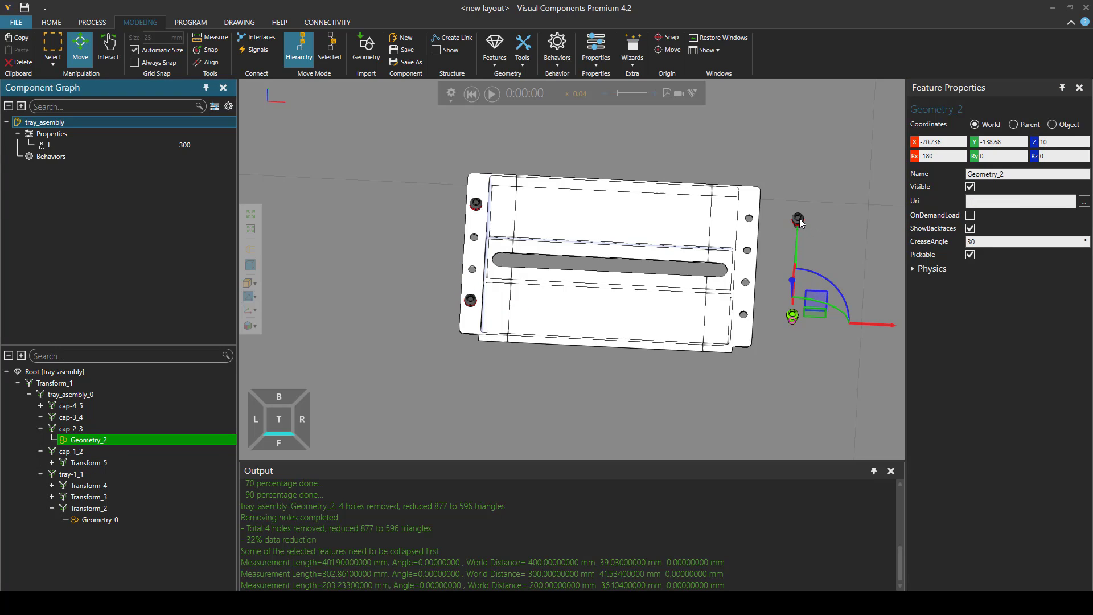
pyautogui.keyDown('ctrl'); pyautogui.click(799, 220); pyautogui.keyUp('ctrl')
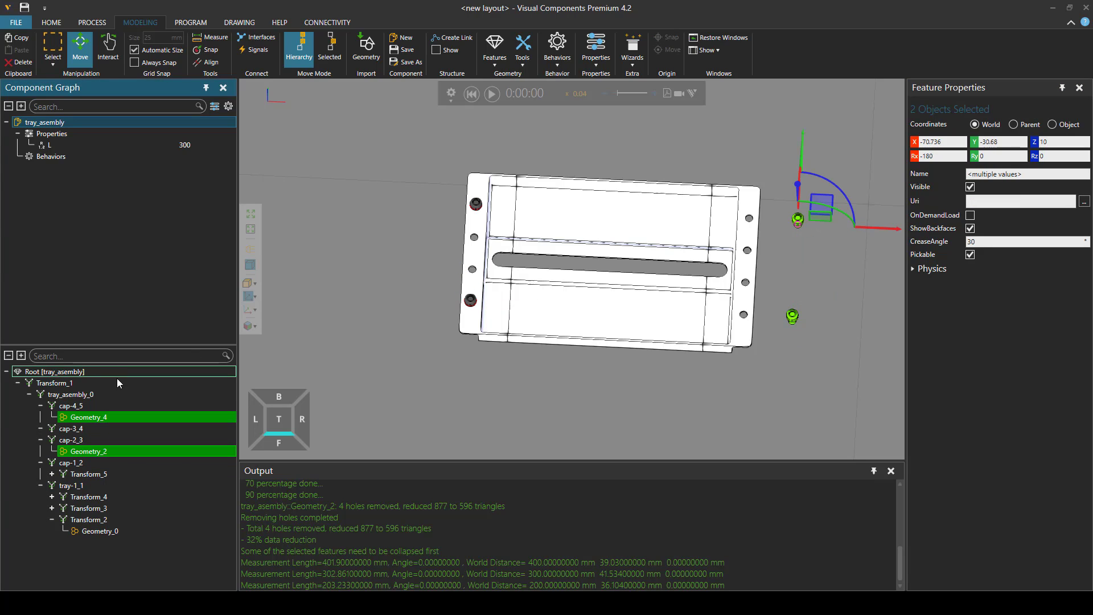
pyautogui.rightClick(90, 418)
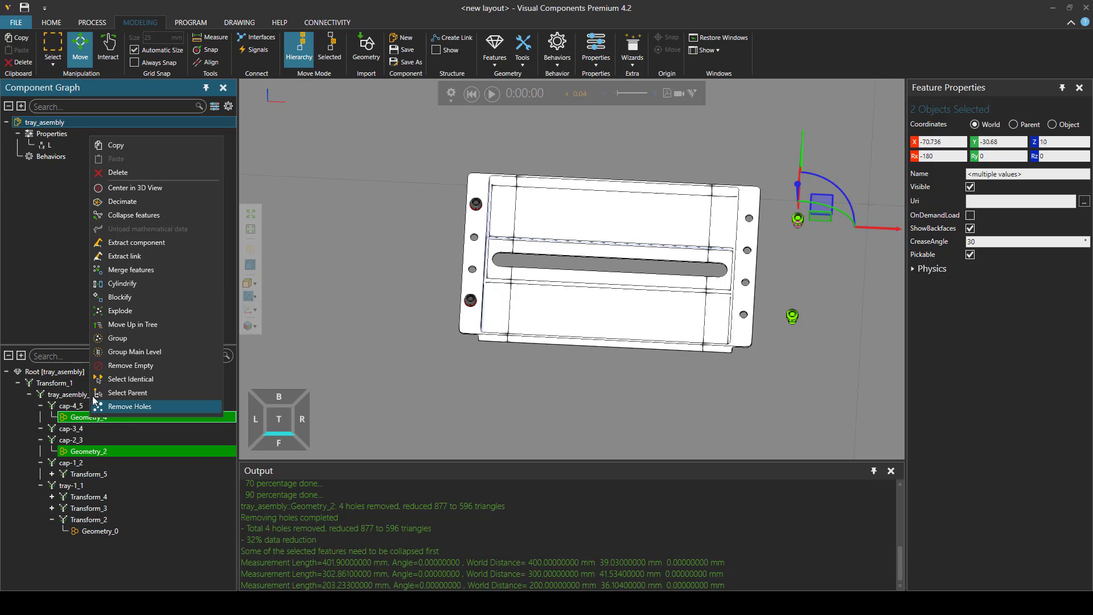
pyautogui.click(121, 271)
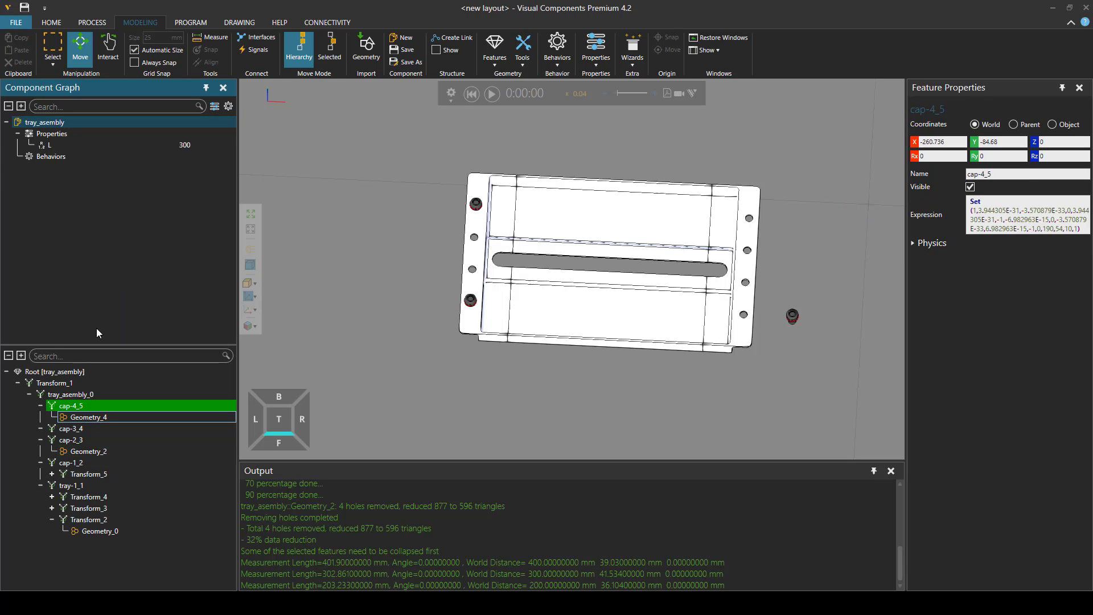
# Group the merged +X side caps under a transform and give it the expression Tx(L*.5-200).
pyautogui.rightClick(77, 439)
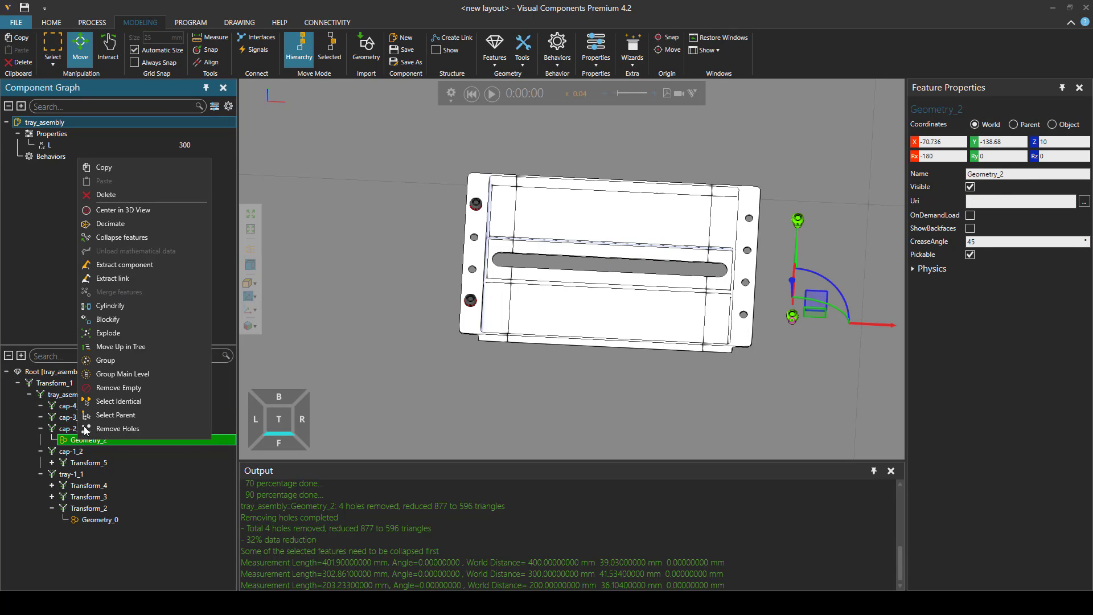
pyautogui.click(102, 360)
pyautogui.click(1016, 203)
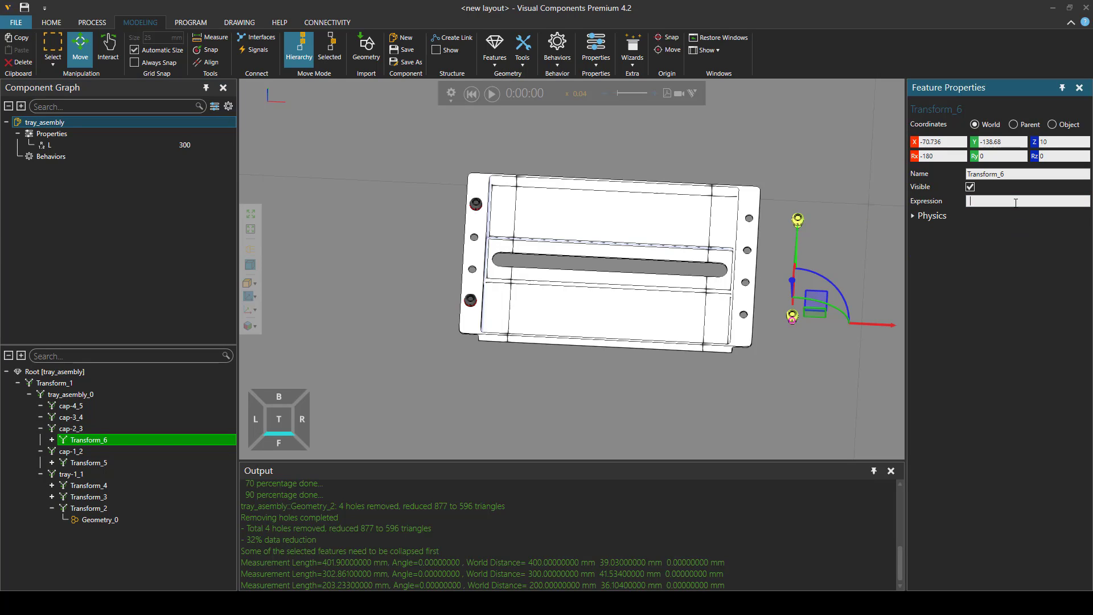
pyautogui.write('Tx(L*.5-200)')
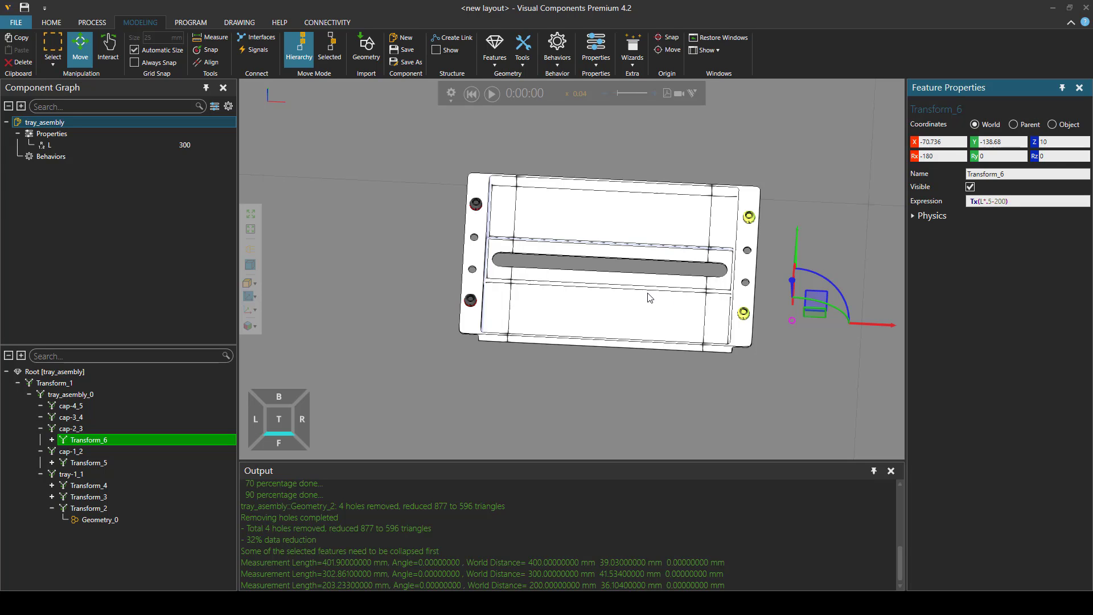
pyautogui.moveTo(579, 283); pyautogui.dragTo(580, 279, button='right')
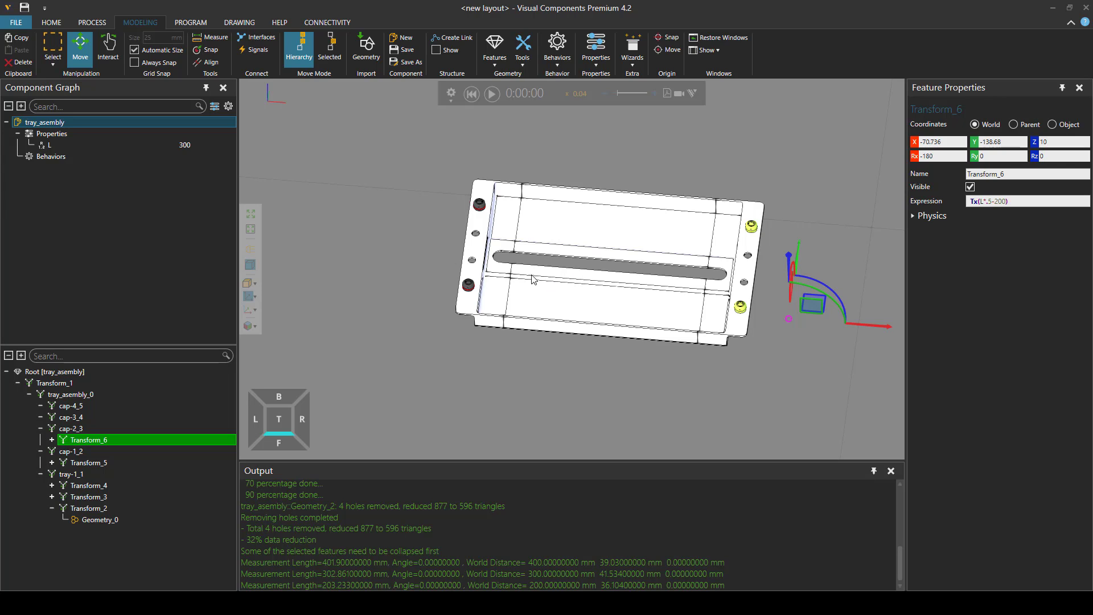
# Test the tray assembly's length property L with 400, and set it to 500.
pyautogui.click(36, 123)
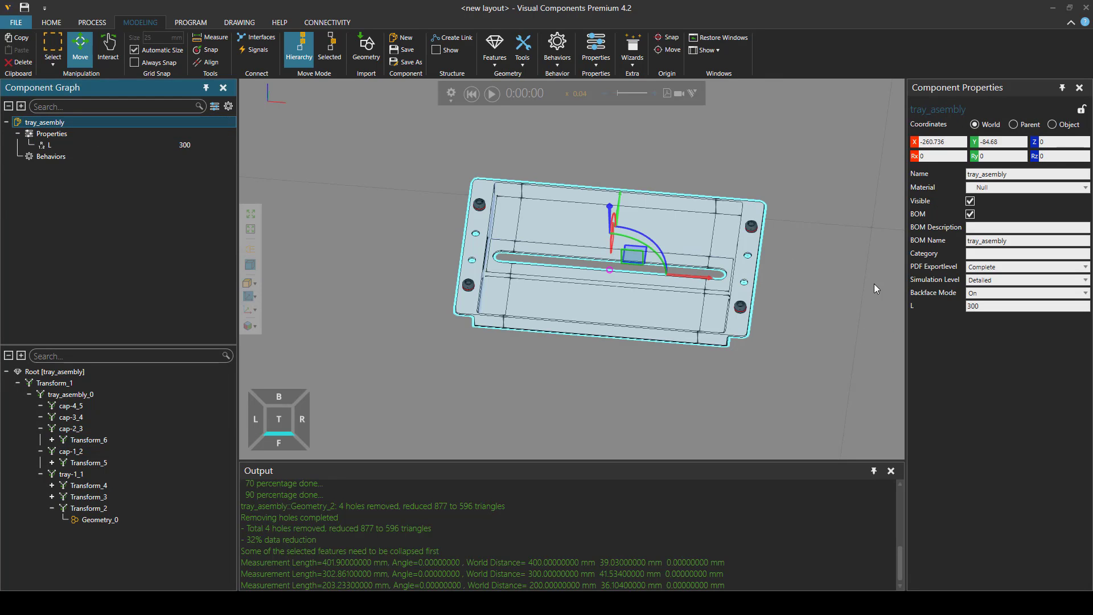
pyautogui.doubleClick(1008, 308)
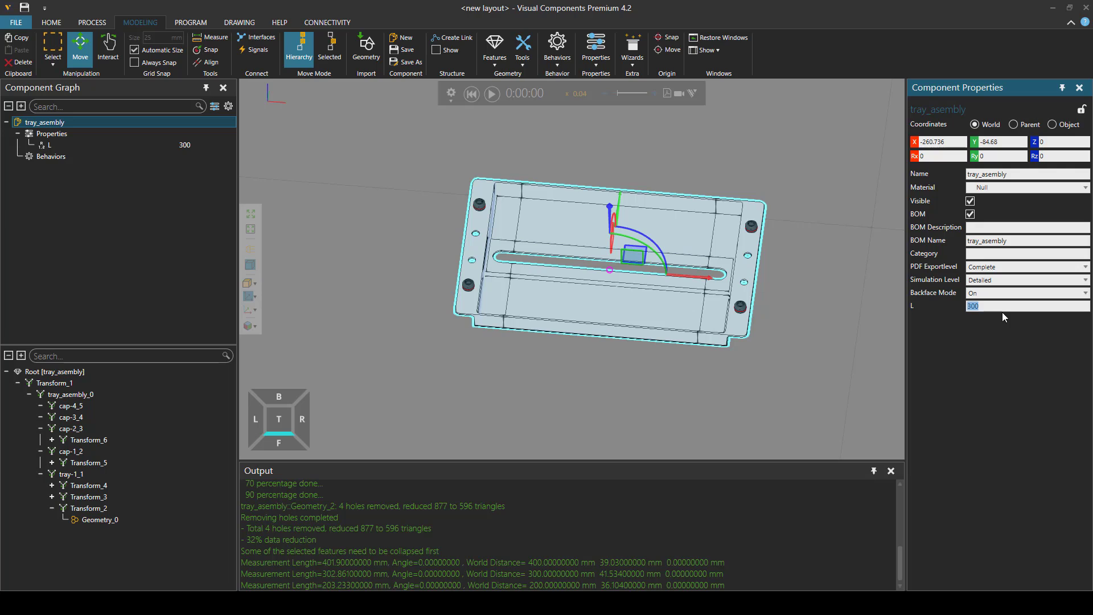
pyautogui.write('400')
pyautogui.press('Return')
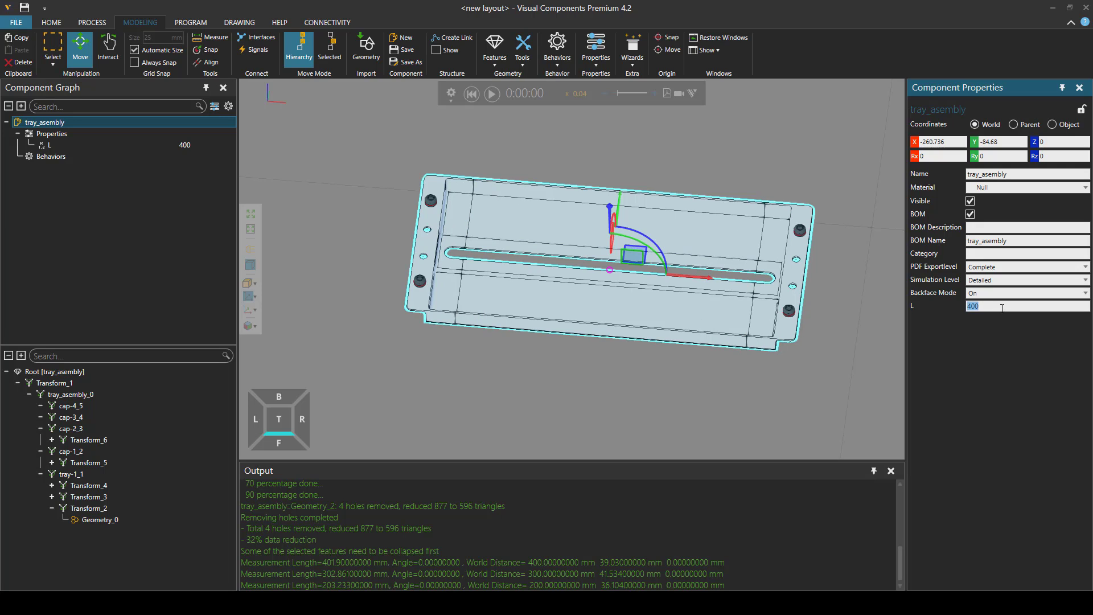
pyautogui.write('500')
pyautogui.press('Return')
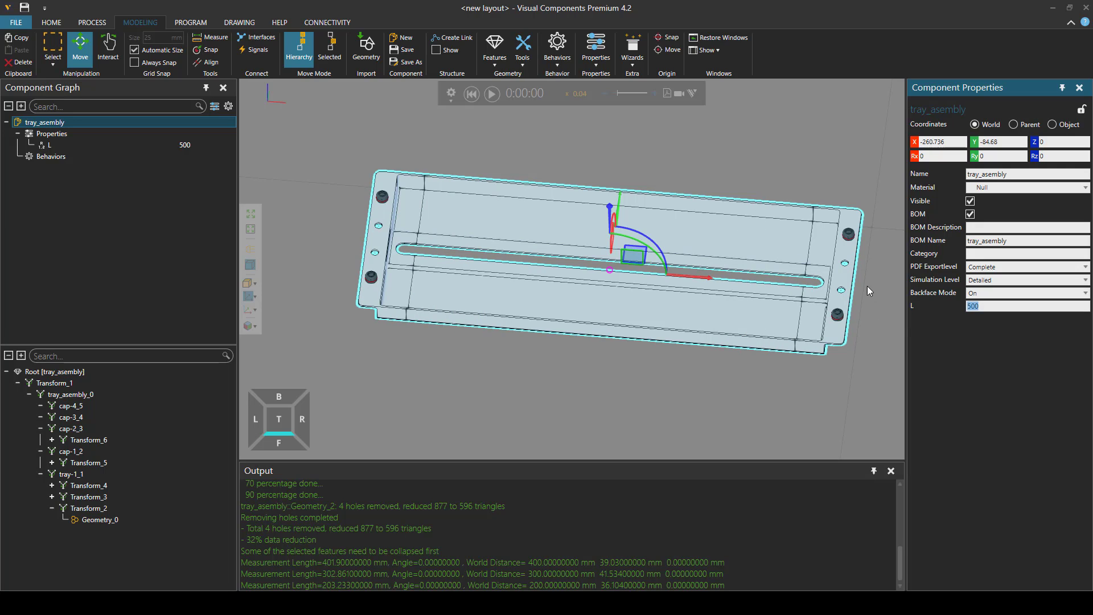
# Examine the tray's +X end section and its caps up close to check their alignment at the new length.
pyautogui.scroll(3, 863, 286)
pyautogui.moveTo(531, 330); pyautogui.dragTo(271, 360, button='middle')
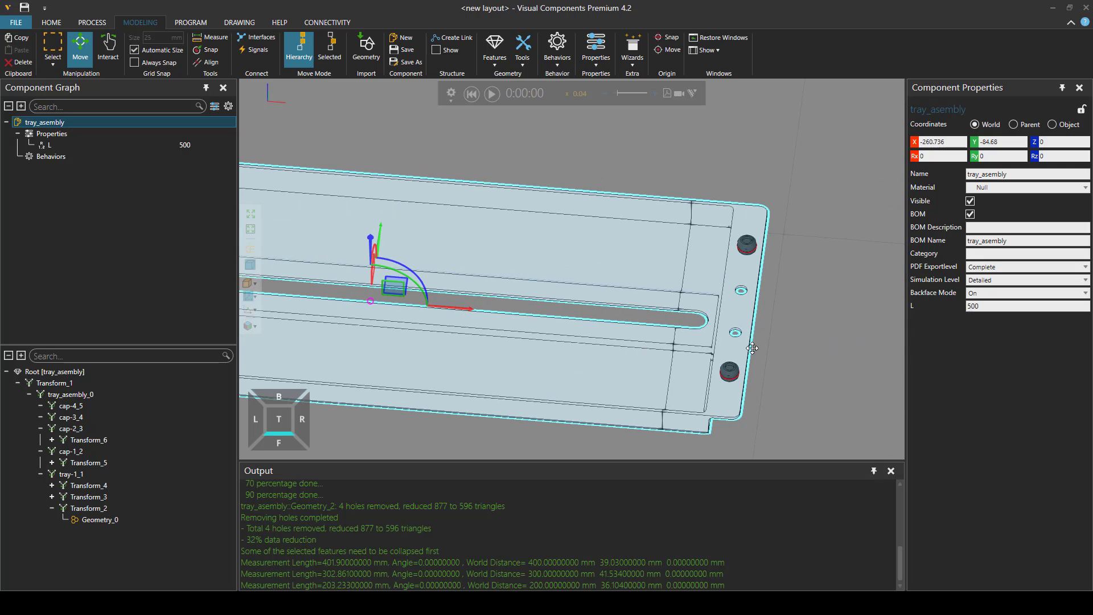
pyautogui.moveTo(752, 348); pyautogui.dragTo(763, 386, button='right')
pyautogui.click(763, 386)
pyautogui.scroll(3, 696, 408)
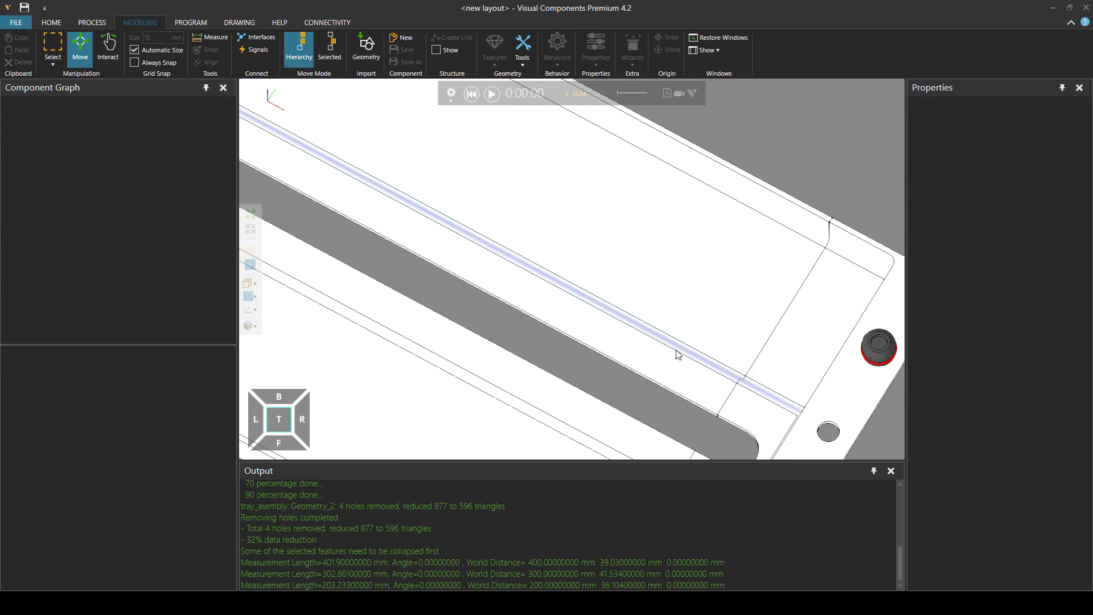
pyautogui.scroll(-5, 678, 355)
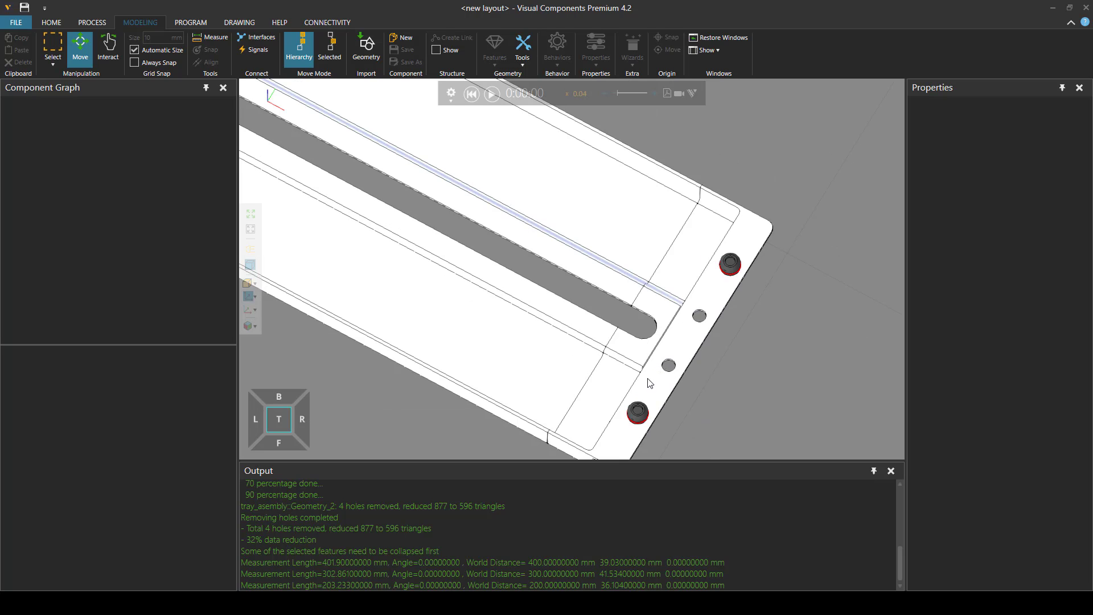
pyautogui.scroll(-4, 646, 391)
pyautogui.scroll(-2, 519, 287)
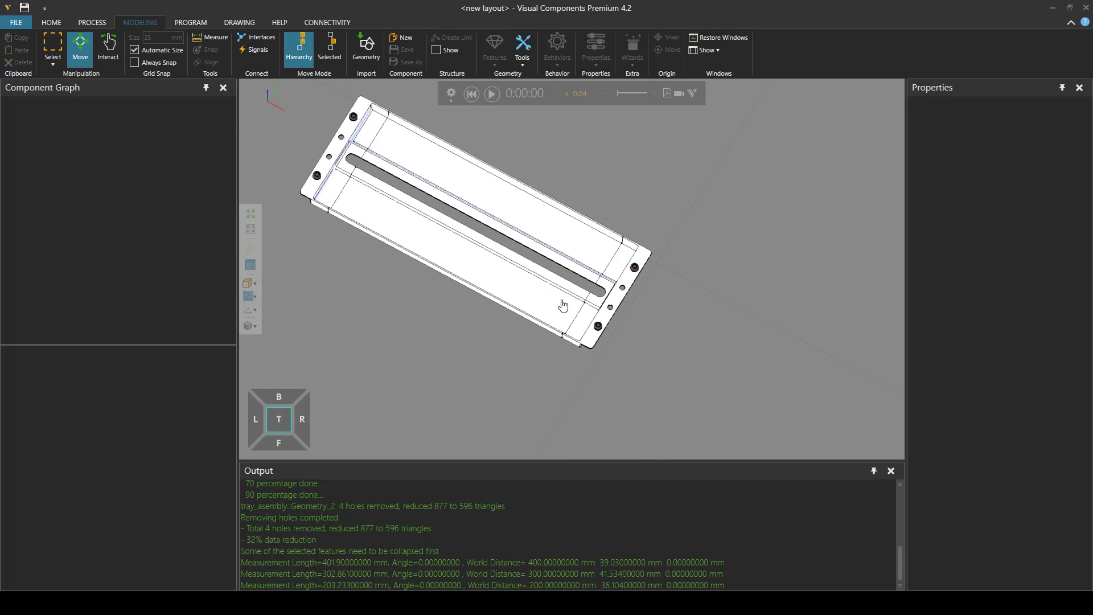
# Measure the tray's overall length between the outer edges of its two end sections.
pyautogui.moveTo(561, 307); pyautogui.dragTo(605, 320, button='middle')
pyautogui.click(602, 316)
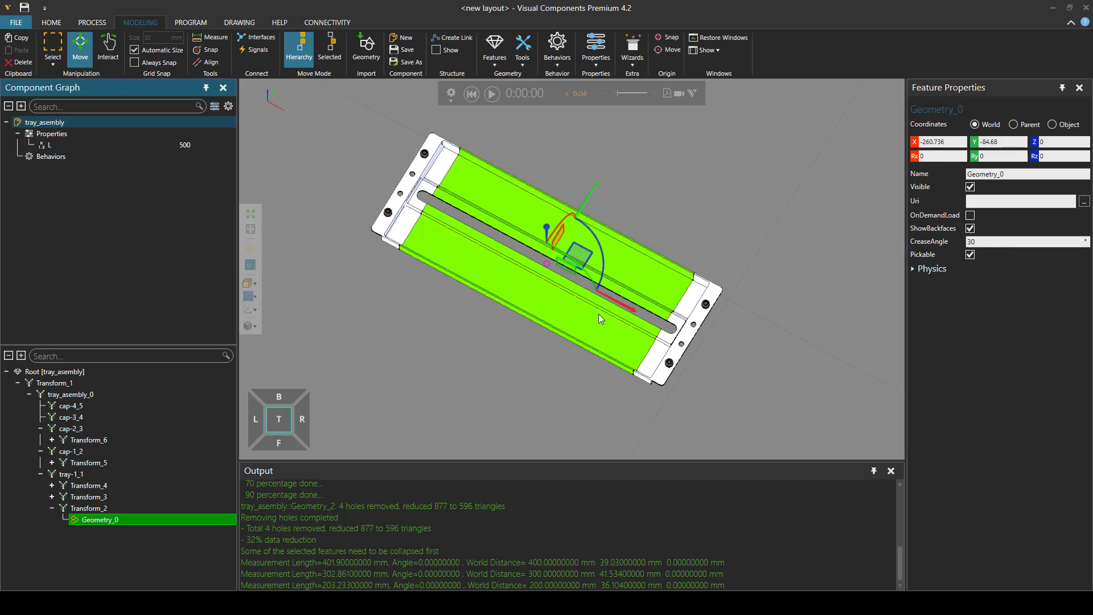
pyautogui.click(210, 38)
pyautogui.click(405, 177)
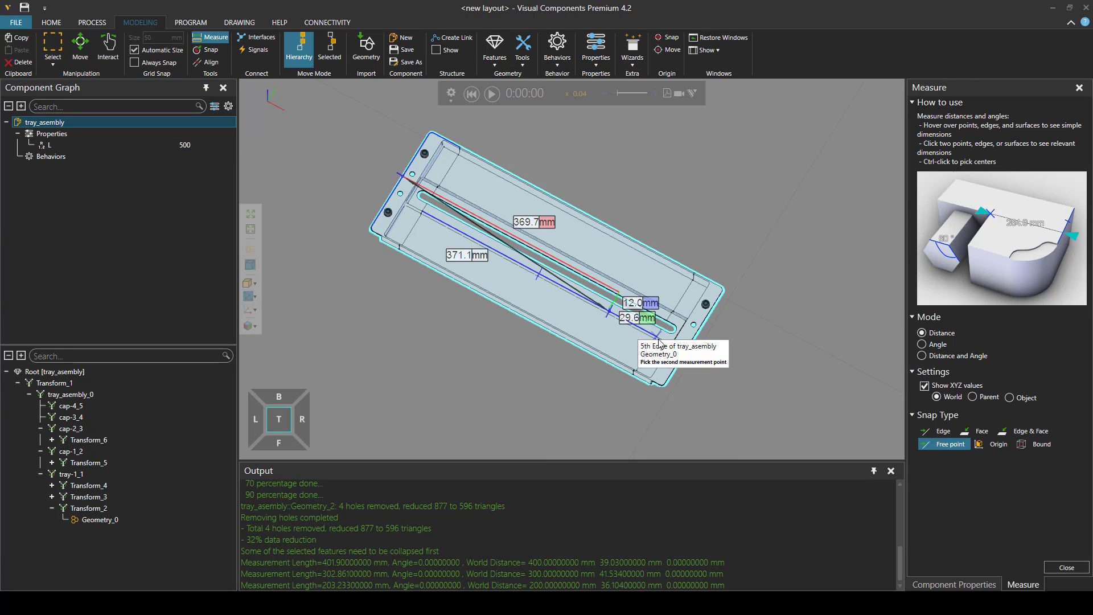
pyautogui.click(683, 363)
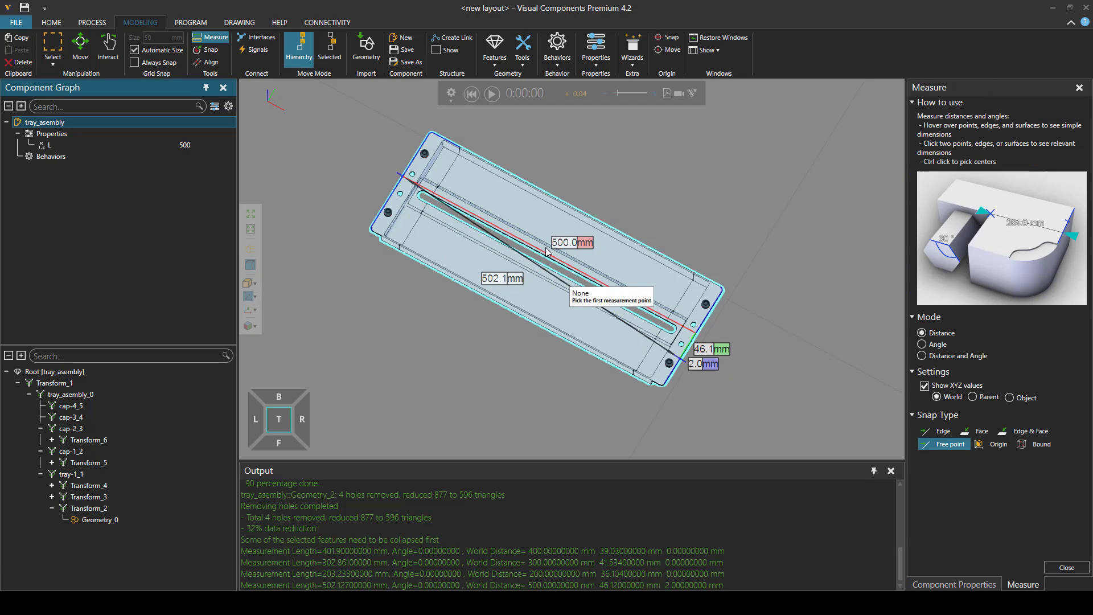
pyautogui.click(1067, 568)
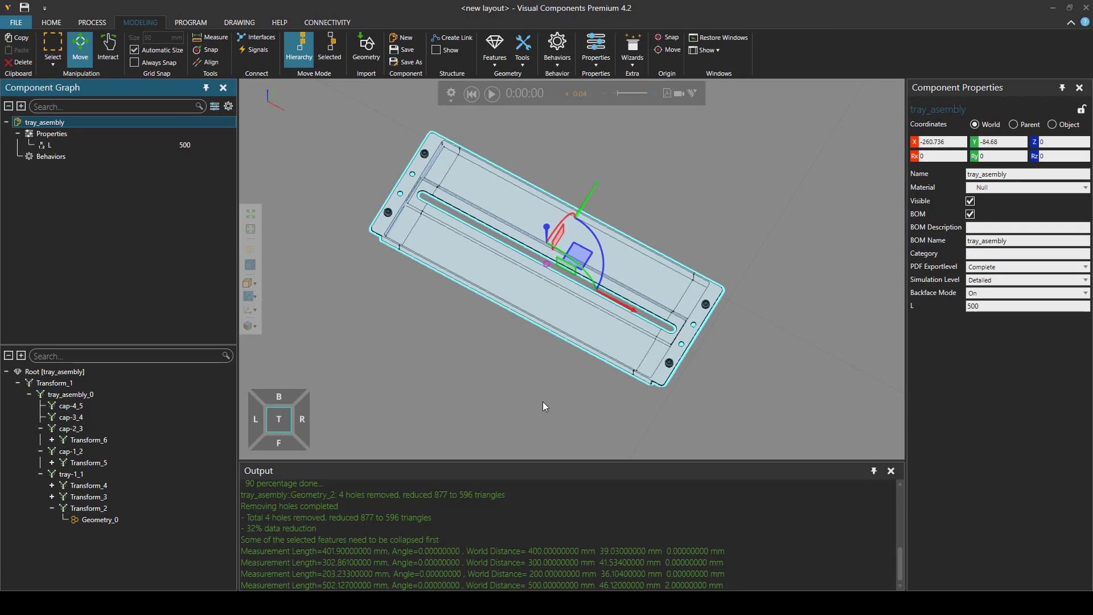
pyautogui.moveTo(543, 403); pyautogui.dragTo(543, 386, button='right')
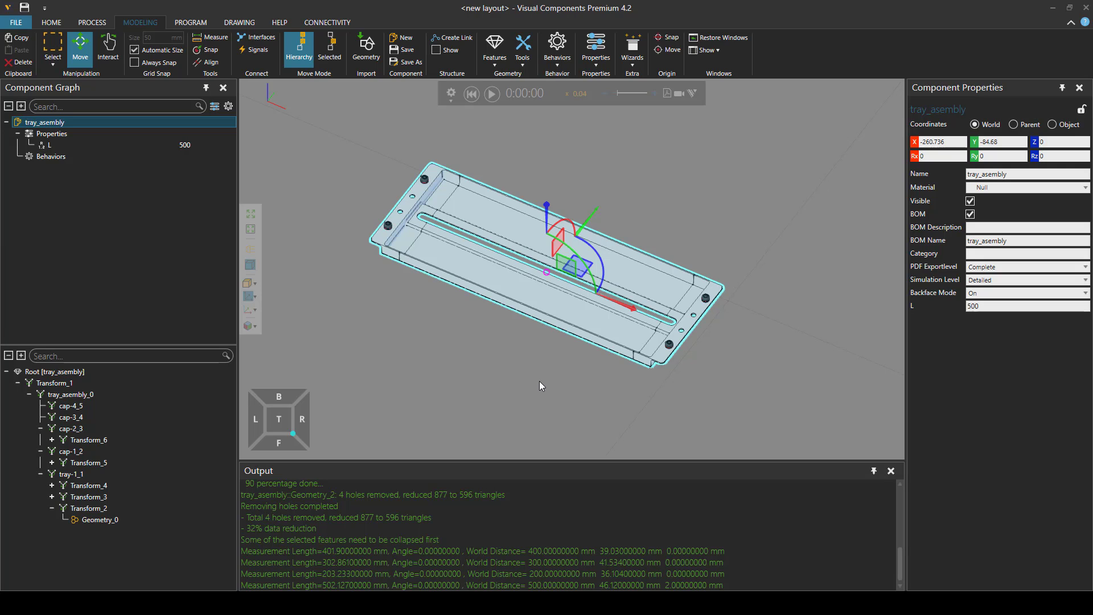
pyautogui.moveTo(542, 386); pyautogui.dragTo(537, 379, button='right')
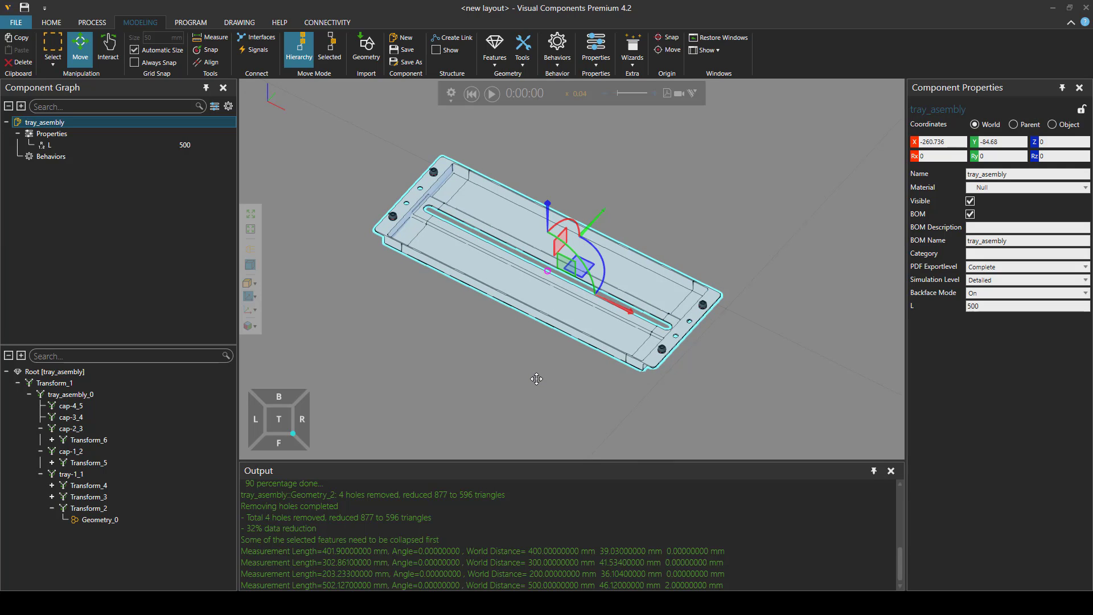